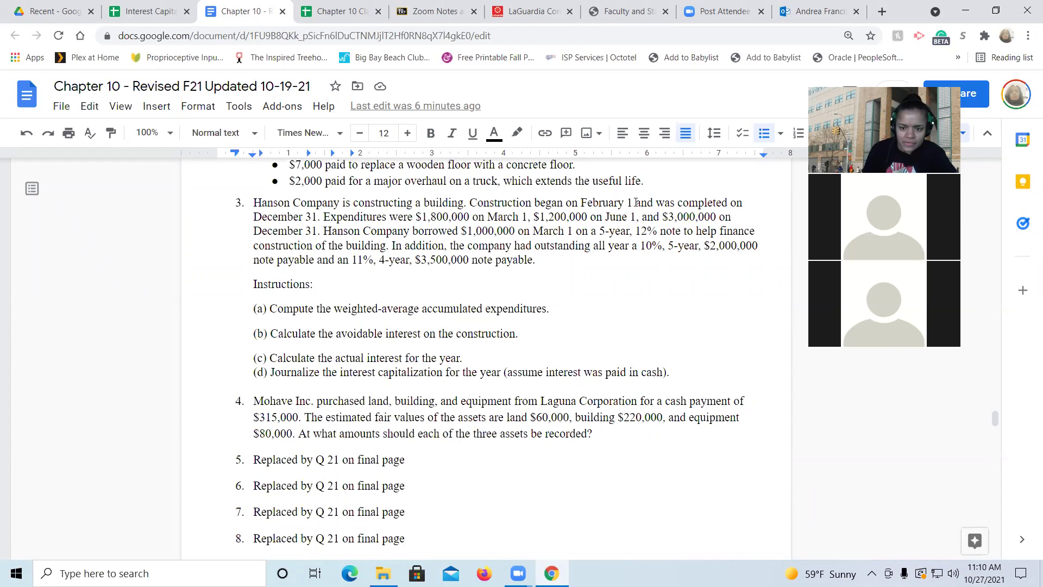
Review problem 3 on Hanson Company, marking the construction dates, expenditures, the construction note and the other outstanding notes payable
drag(574, 202, 631, 204)
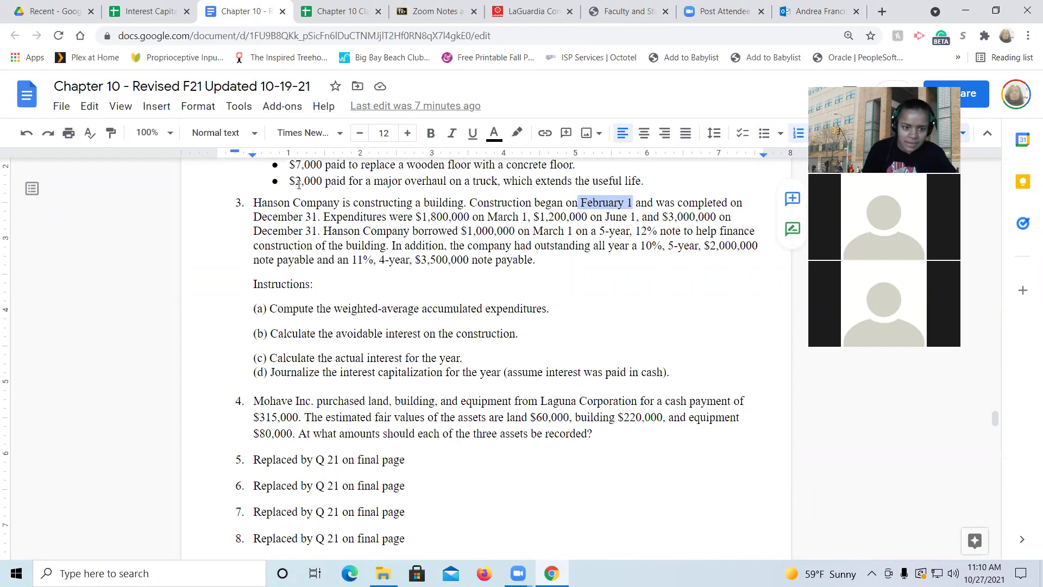
drag(318, 217, 245, 217)
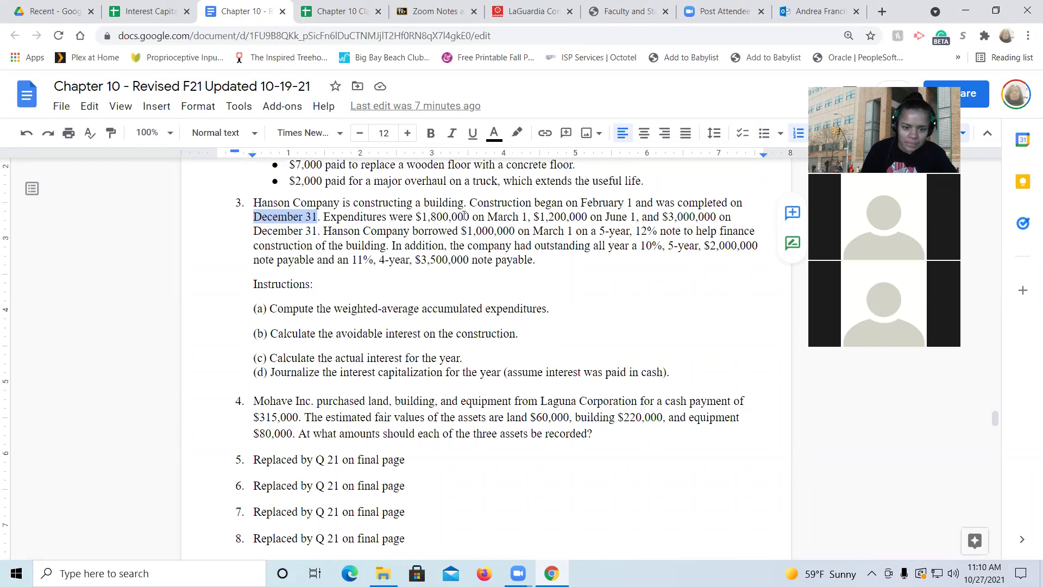
drag(523, 218, 492, 217)
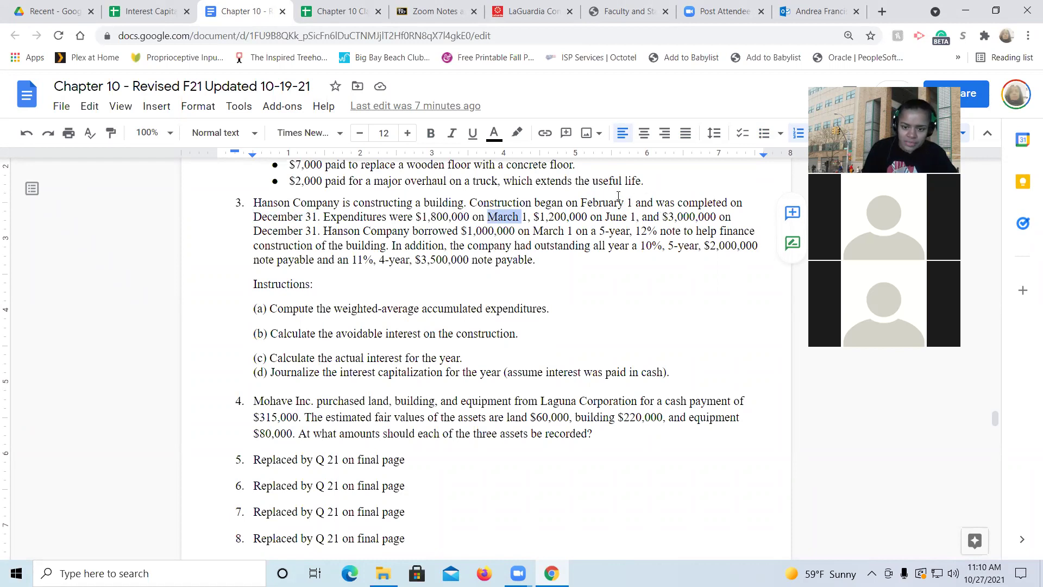
click(537, 216)
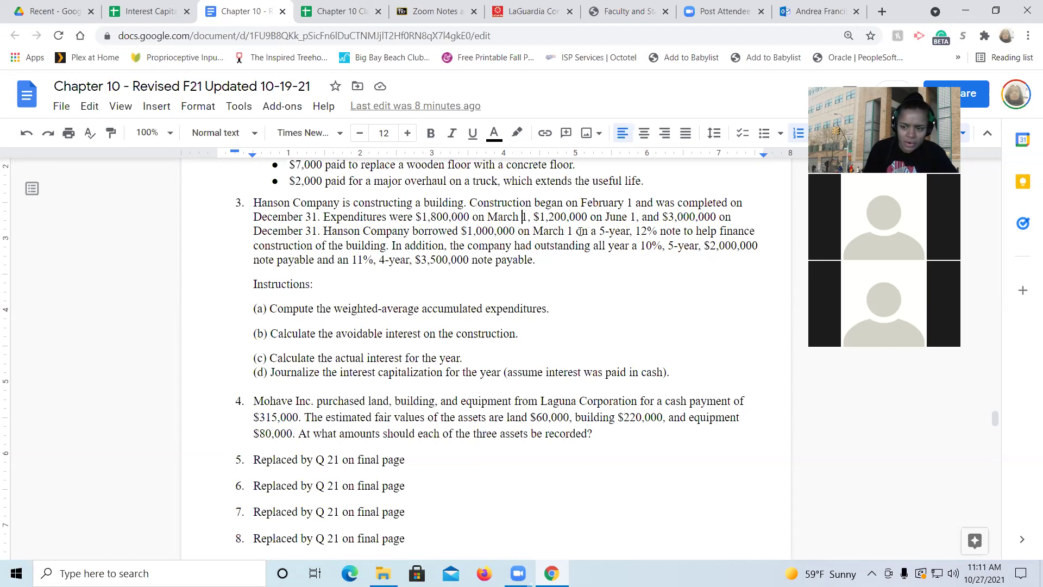
drag(574, 231, 453, 227)
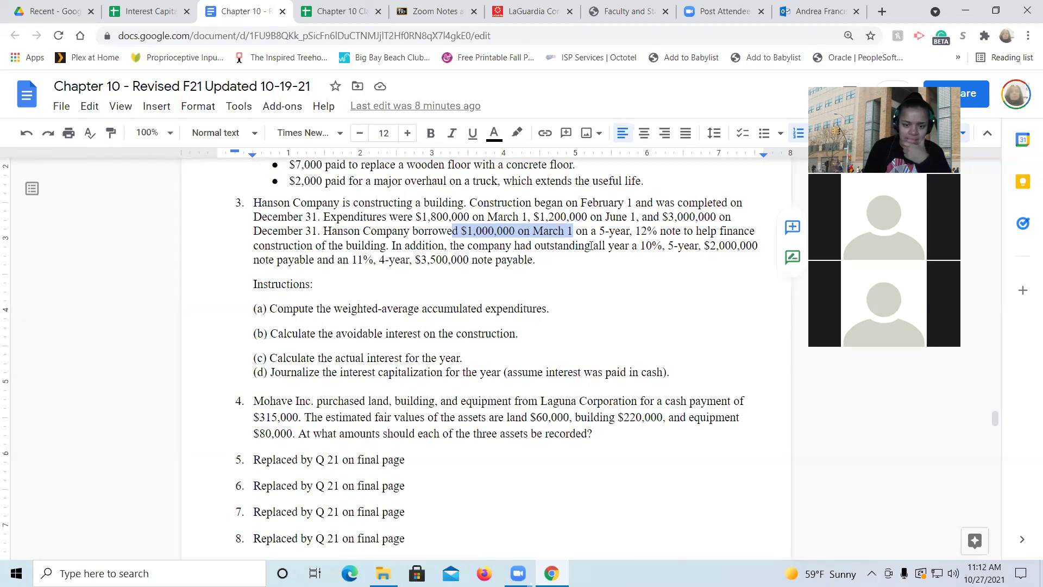
drag(635, 232, 657, 230)
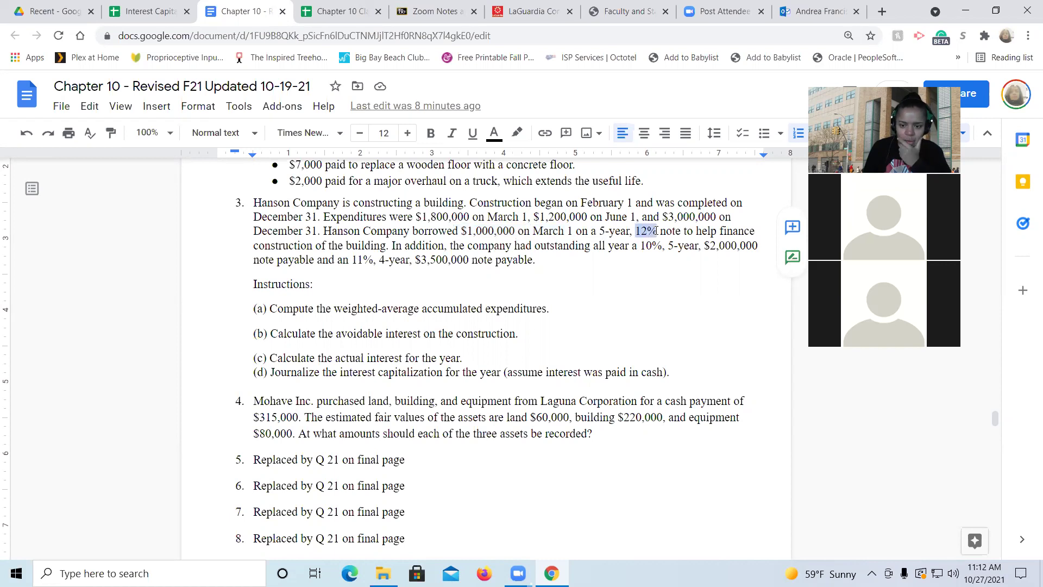
drag(716, 231, 438, 232)
drag(382, 249, 385, 246)
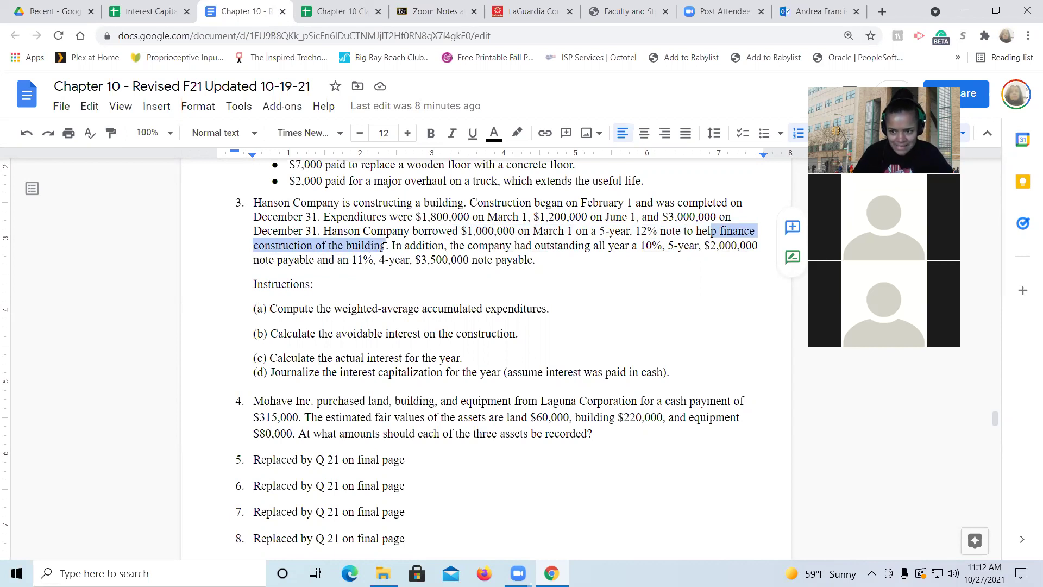
drag(384, 246, 390, 247)
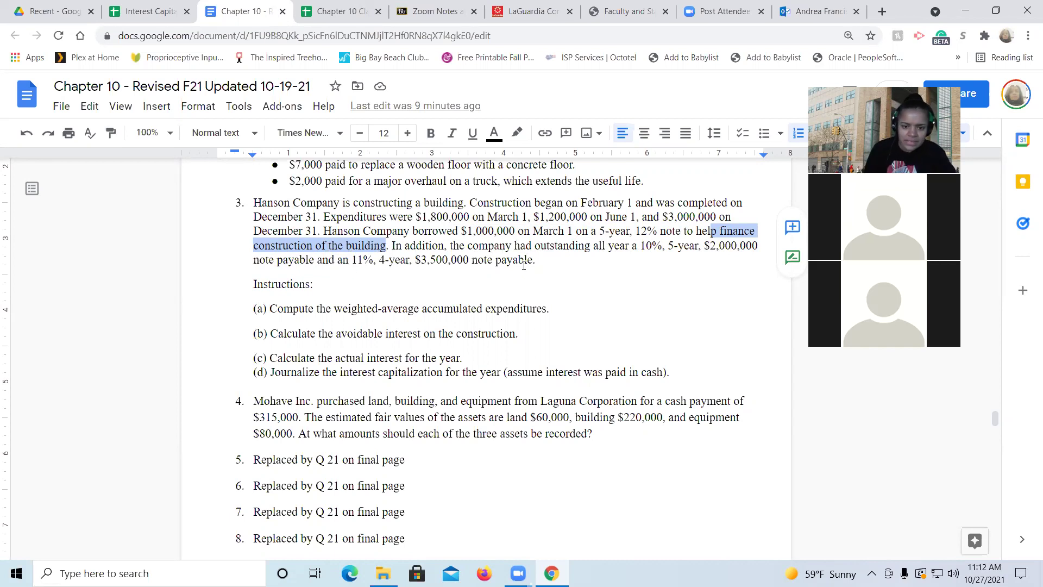
drag(466, 245, 532, 262)
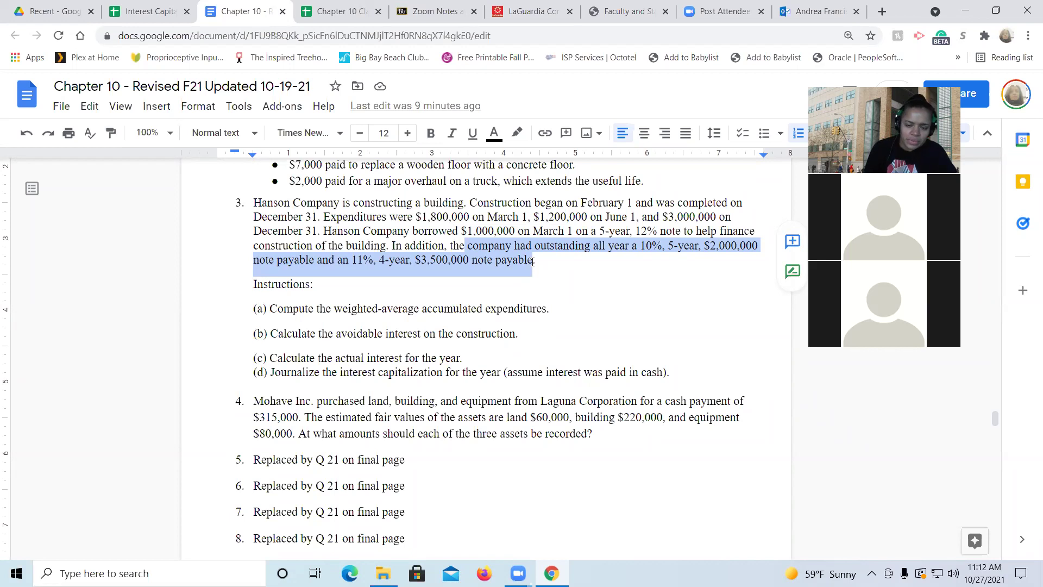
click(519, 232)
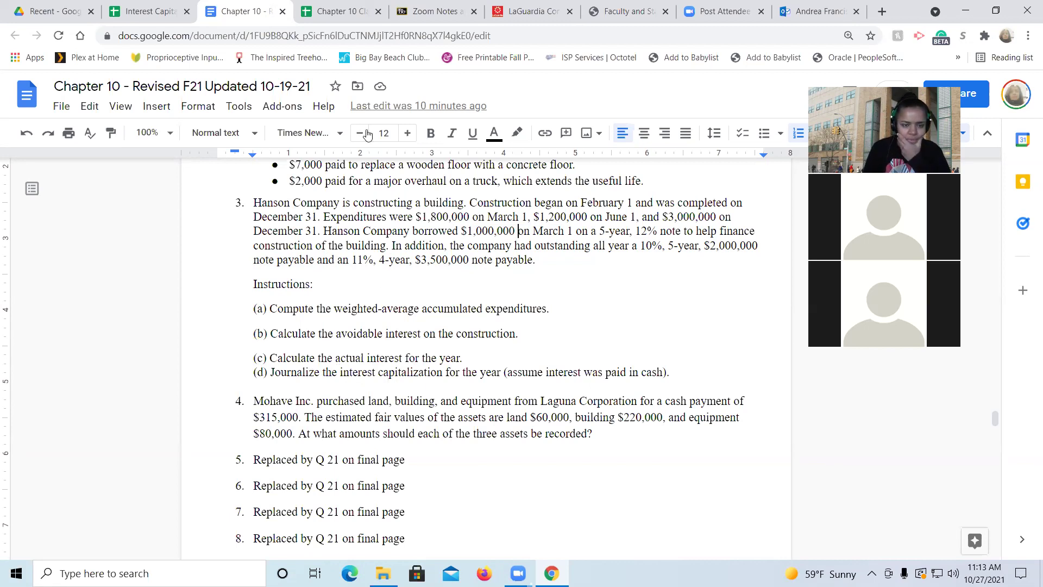
Switch to the Chapter 10 Class Example Calculations spreadsheet and enter the first expenditure: date March 1 in A4 and amount 1,800,000 in B4
click(346, 12)
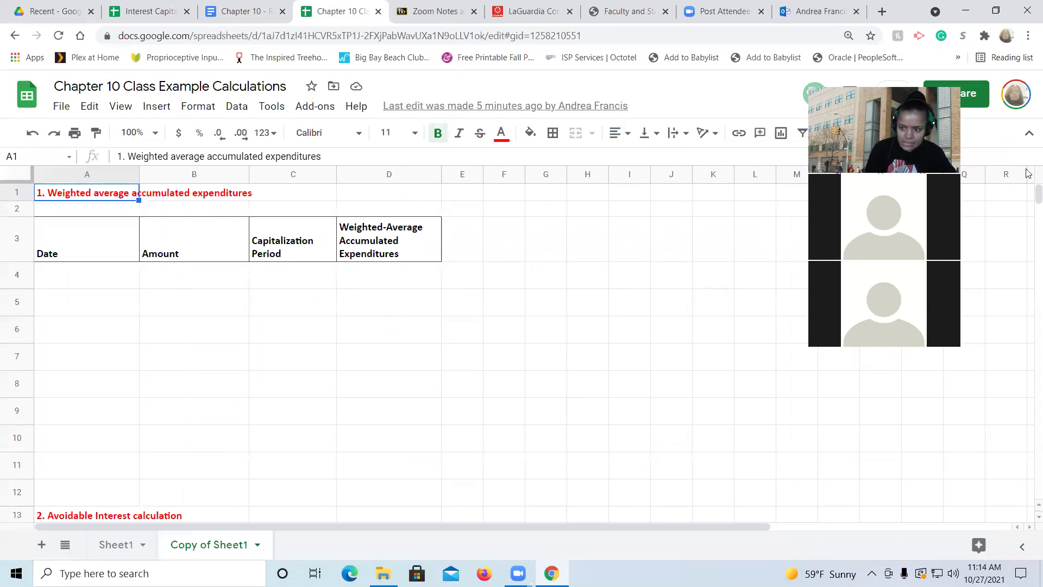
mouse_move(1029, 199)
mouse_down()
mouse_move(1029, 227)
mouse_move(1029, 184)
mouse_up()
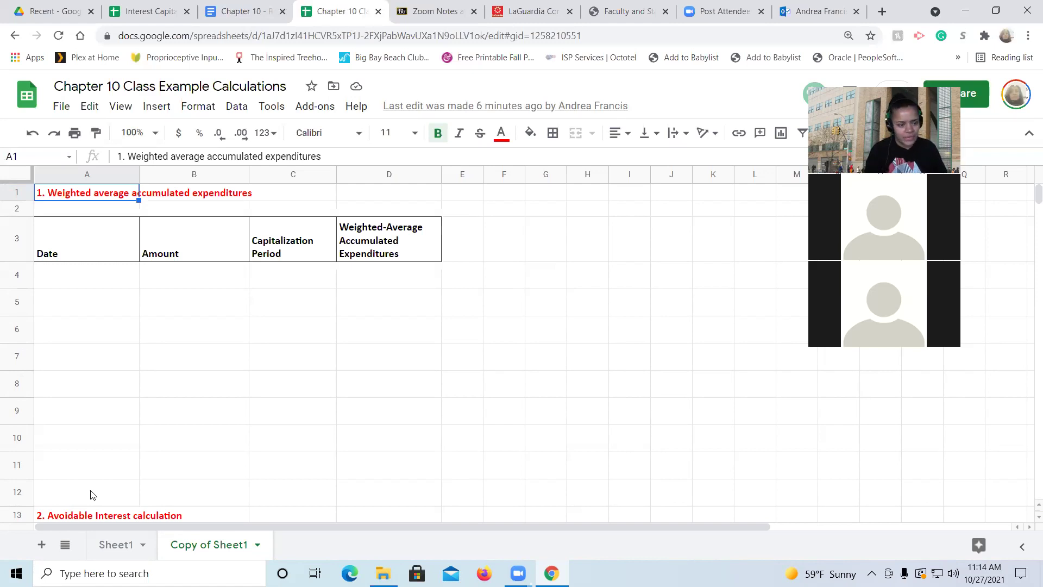
click(110, 288)
text(March 1)
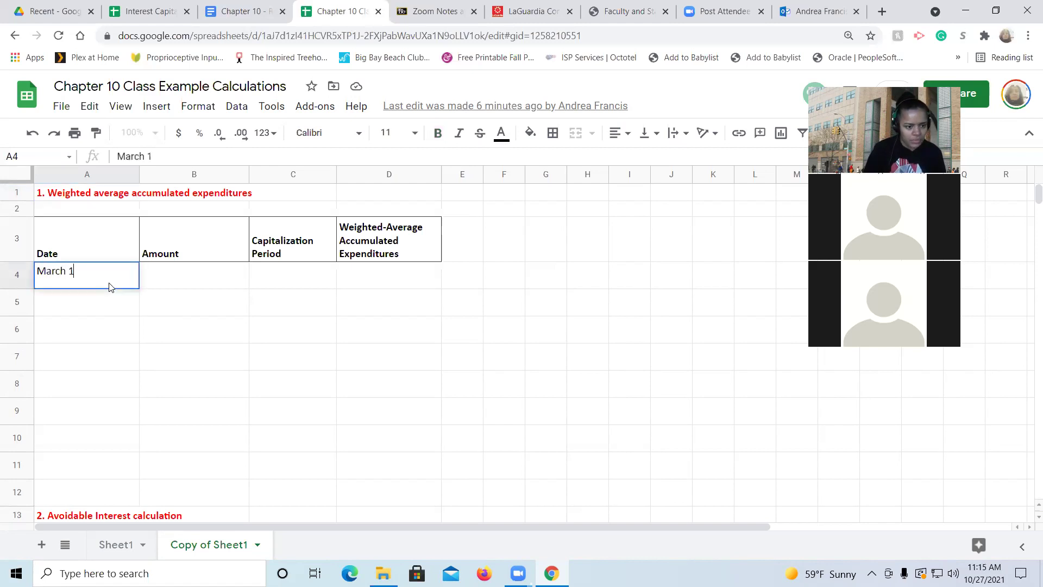
key(Tab)
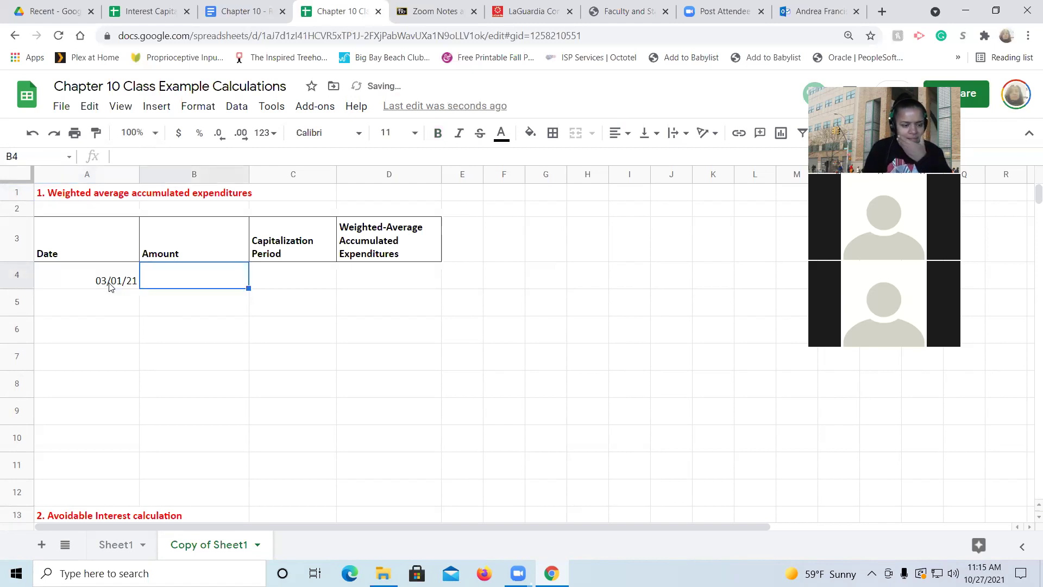
click(110, 287)
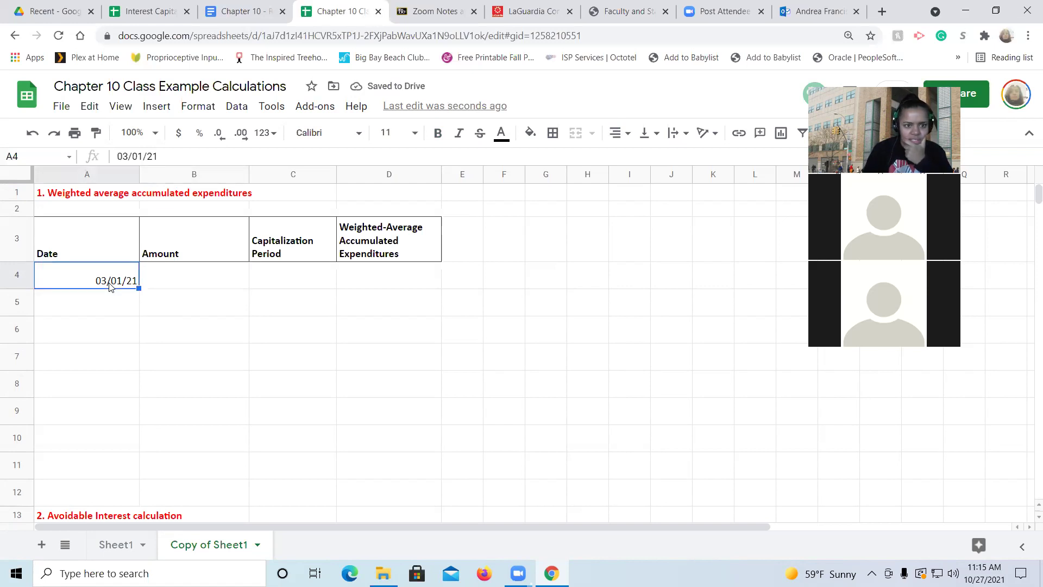
click(252, 18)
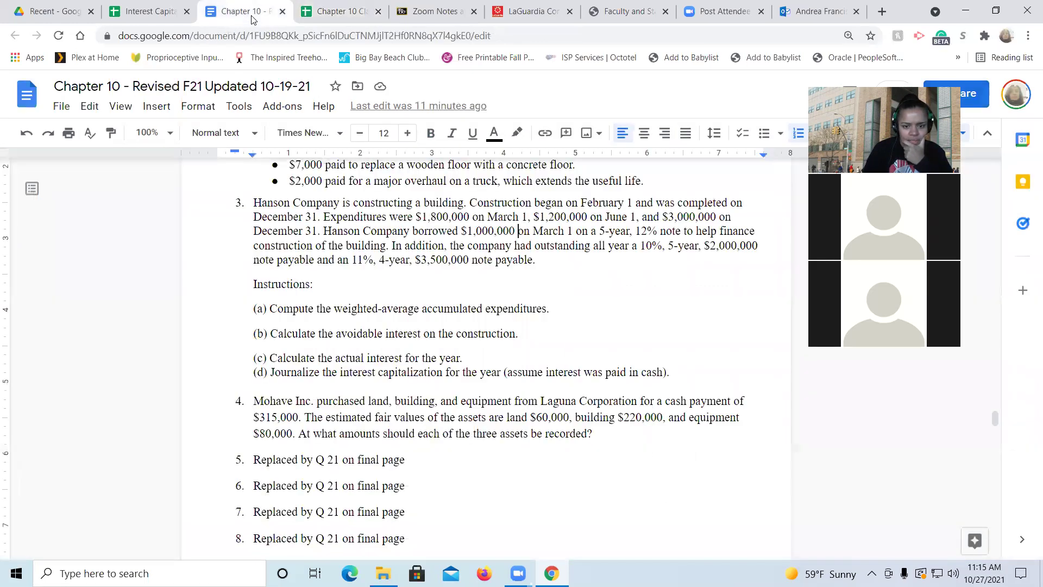
click(320, 18)
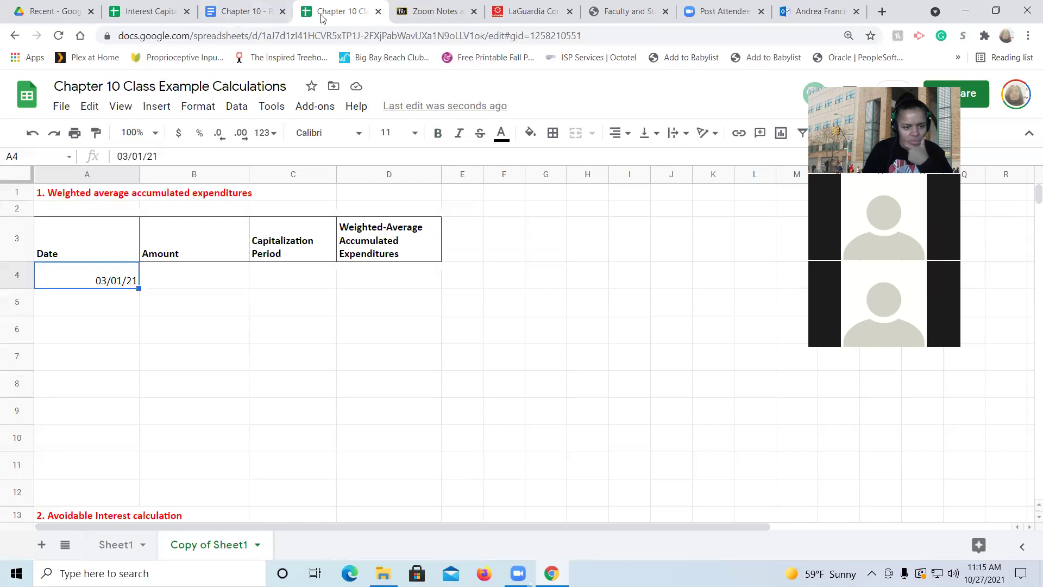
key(Tab)
text(1,800,000)
key(Tab)
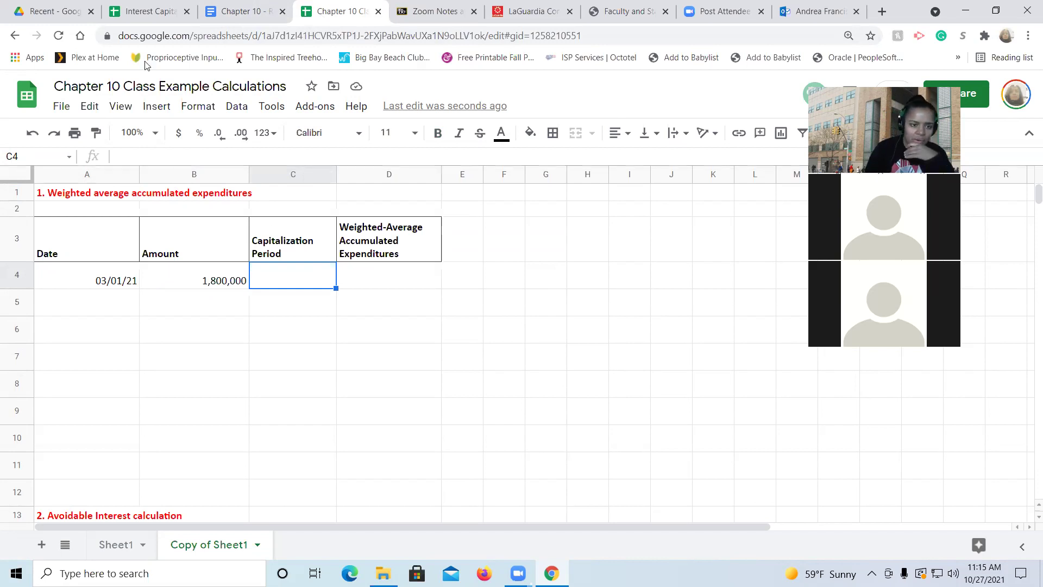
Check the construction dates in the problem document and enter 10/12 as the March 1 expenditure's capitalization period in C4
click(224, 17)
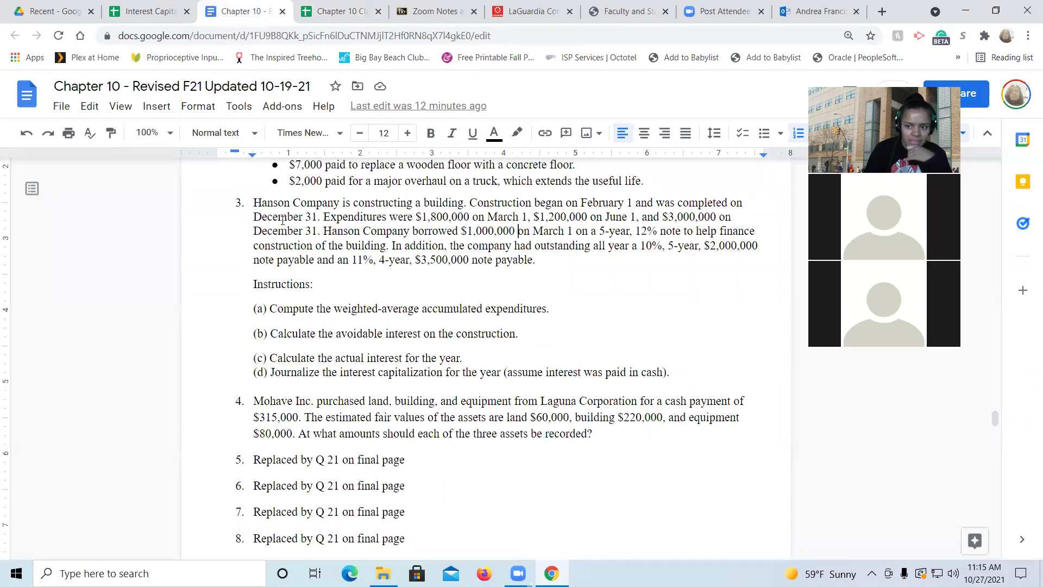
click(331, 11)
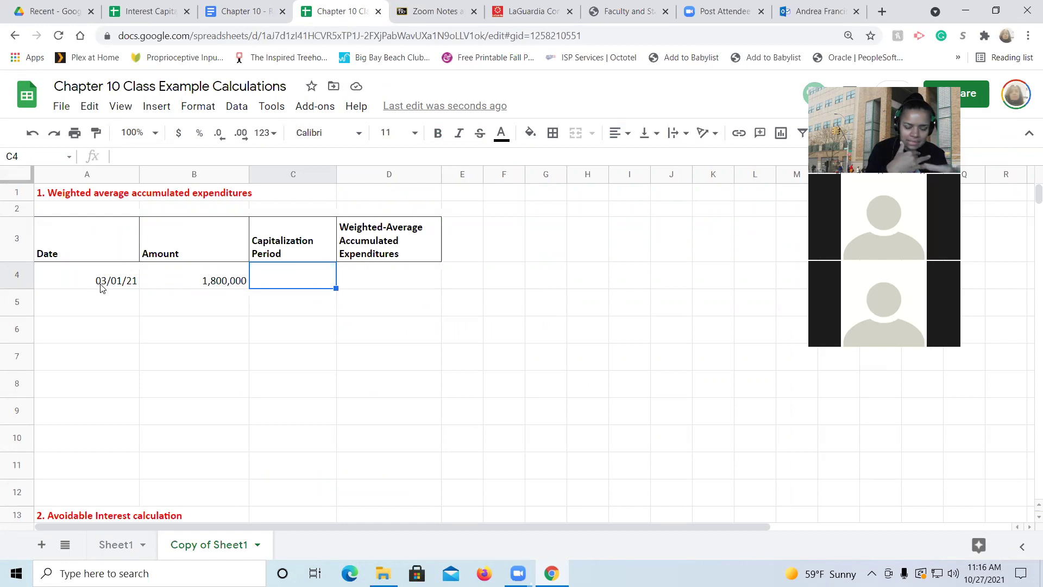
text(10/12)
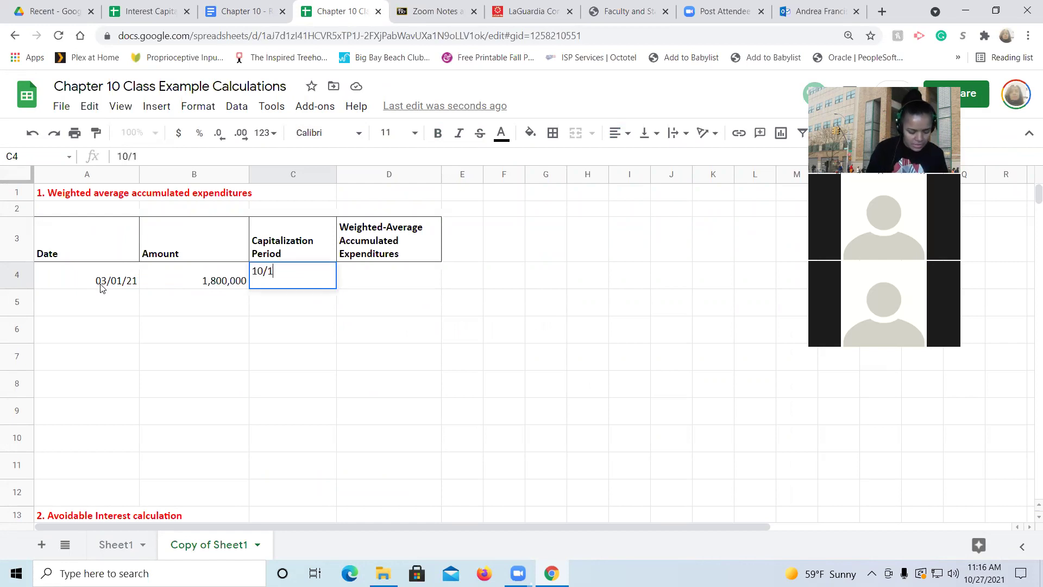
key(Tab)
key(Left)
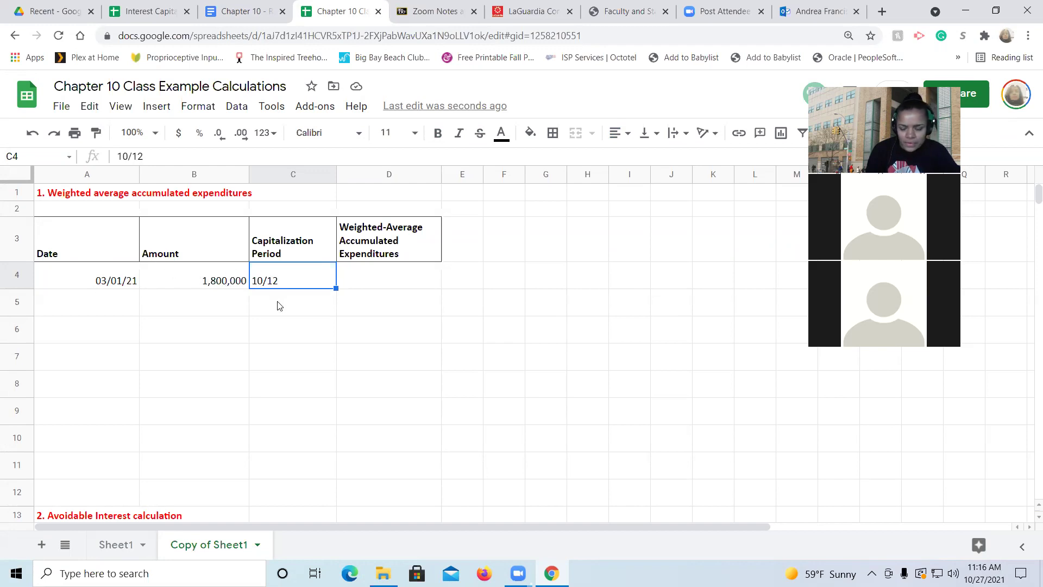
Compute the March 1 weighted-average accumulated expenditures in D4 with the formula =B4*(10/12)
click(409, 283)
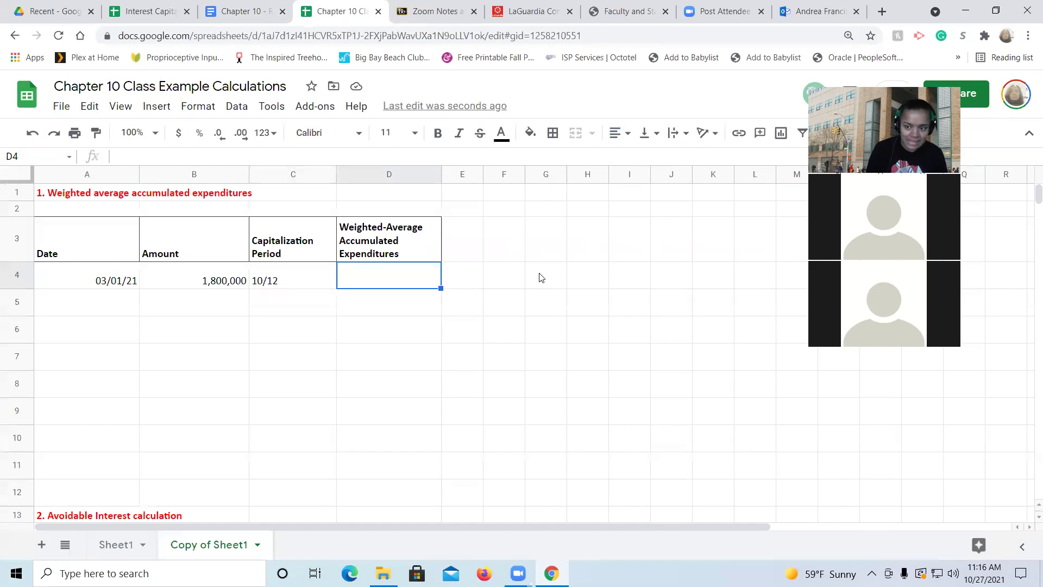
text(=)
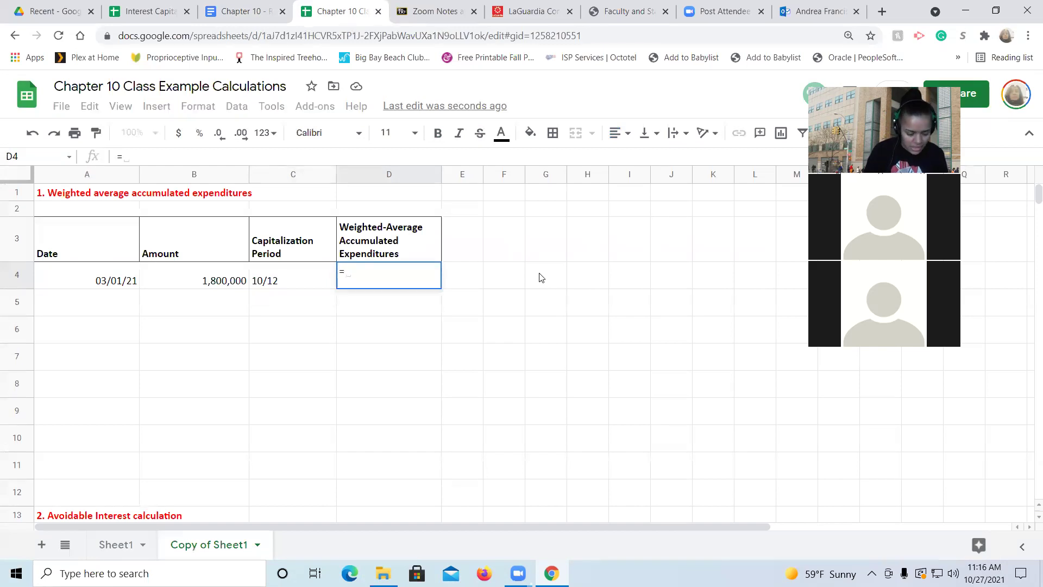
key(Left)
key(Left)
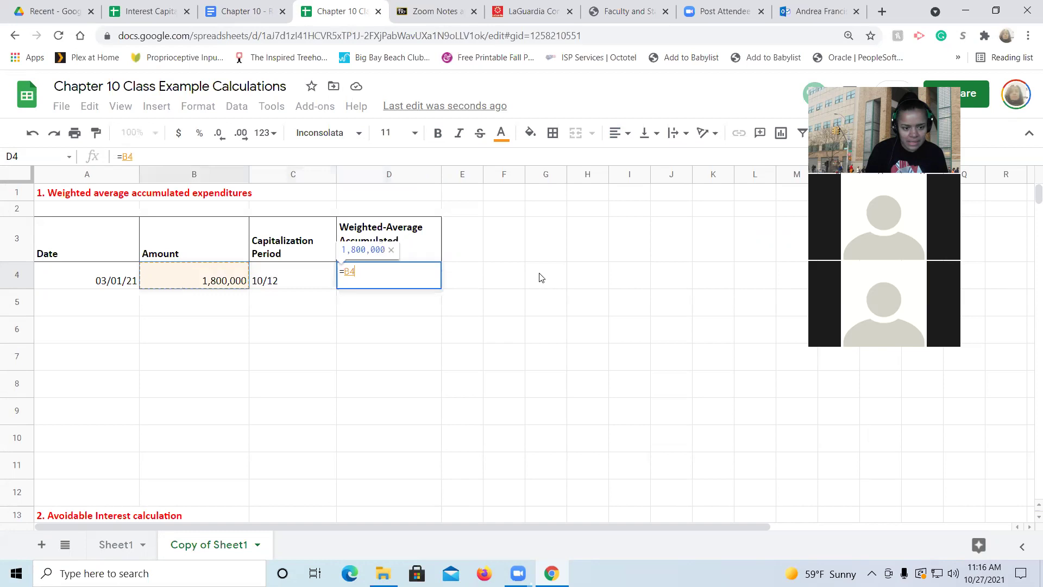
text(*)
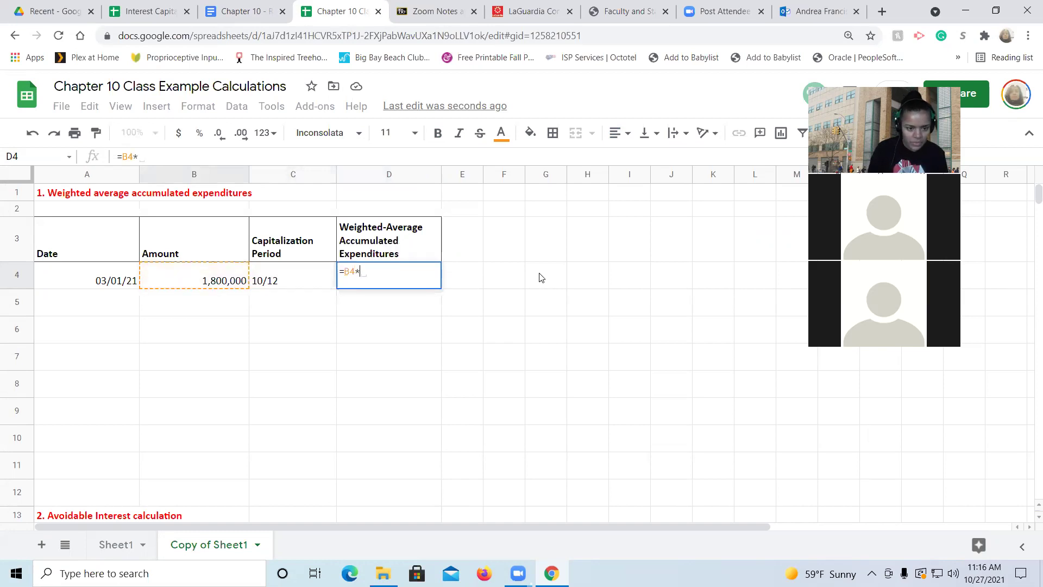
text((10/12))
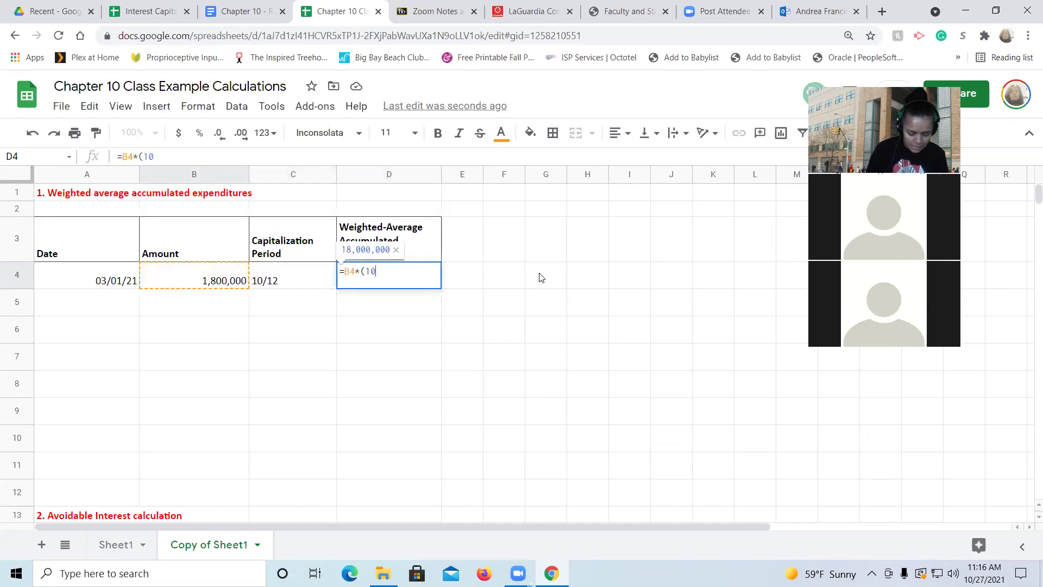
key(Return)
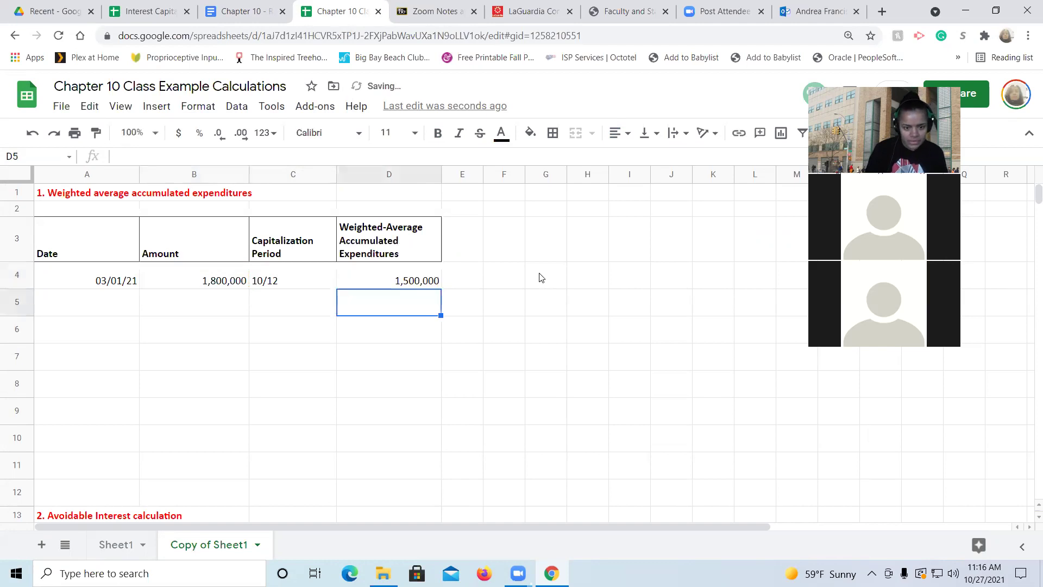
key(Up)
key(Right)
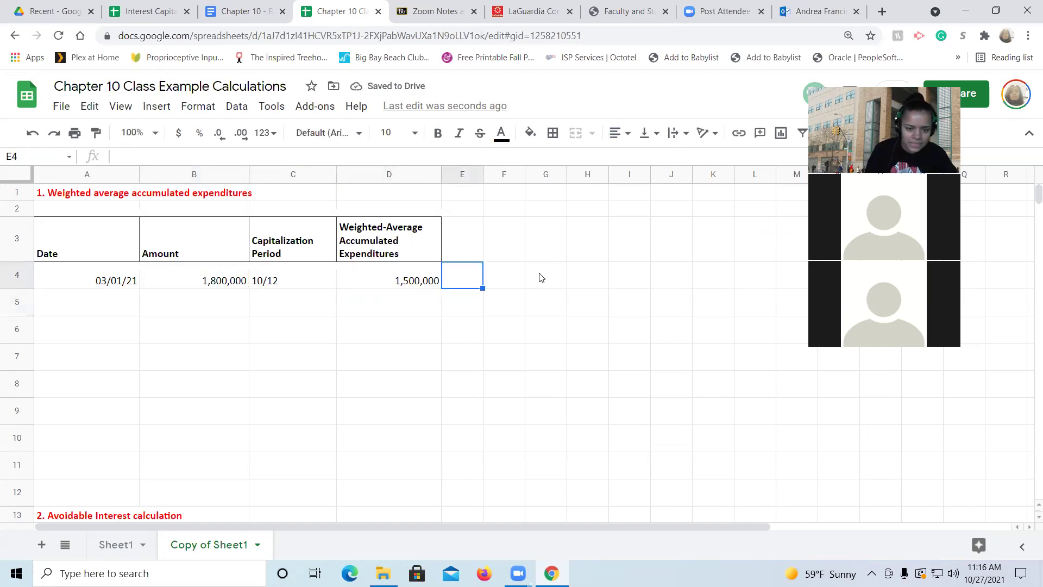
key(Left)
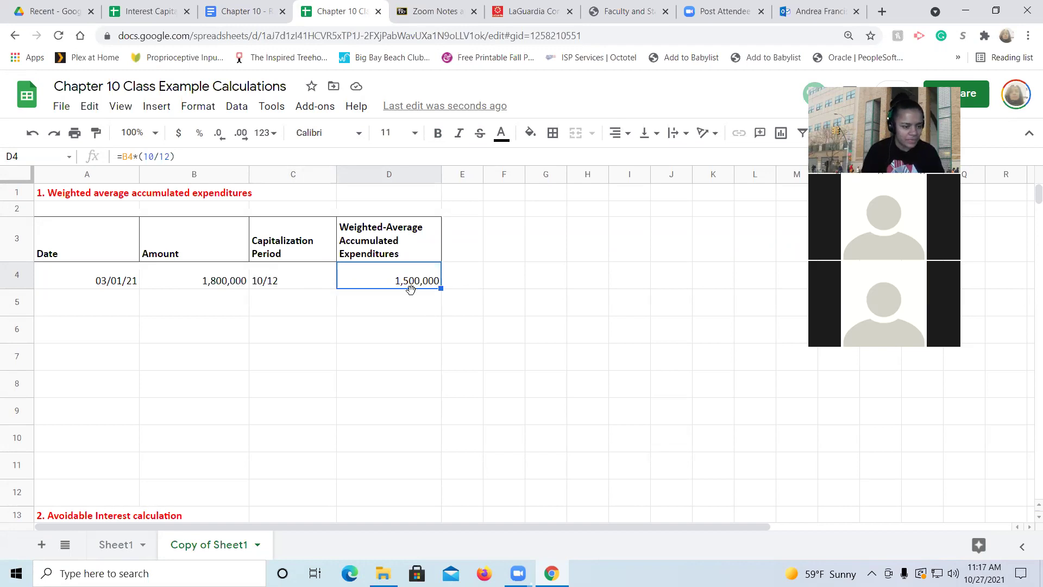
Enter June 1 (06/01/21) as the second expenditure's date in A5
key(Down)
key(Left)
key(Left)
key(Left)
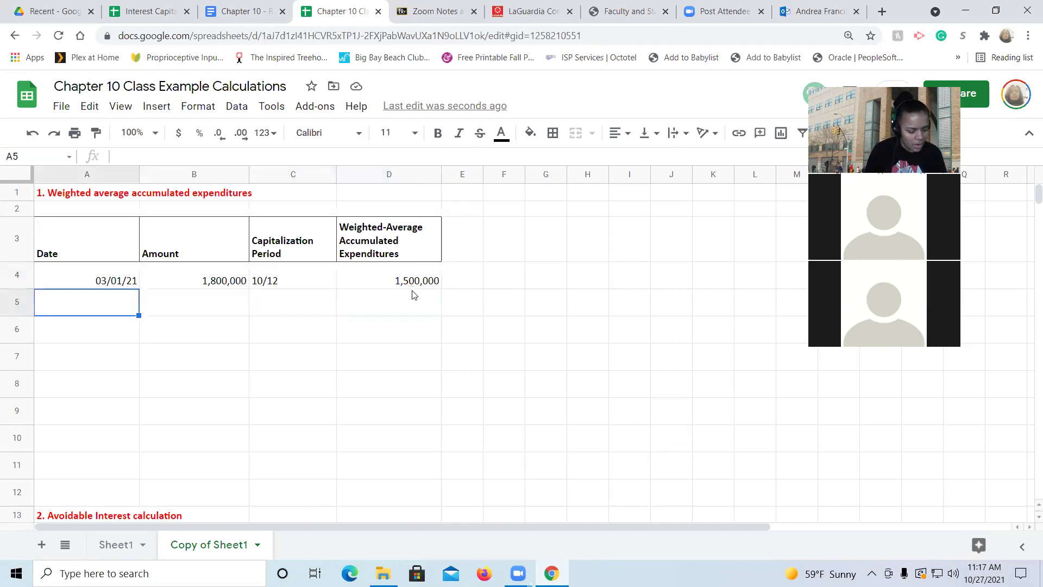
text(06/01/21)
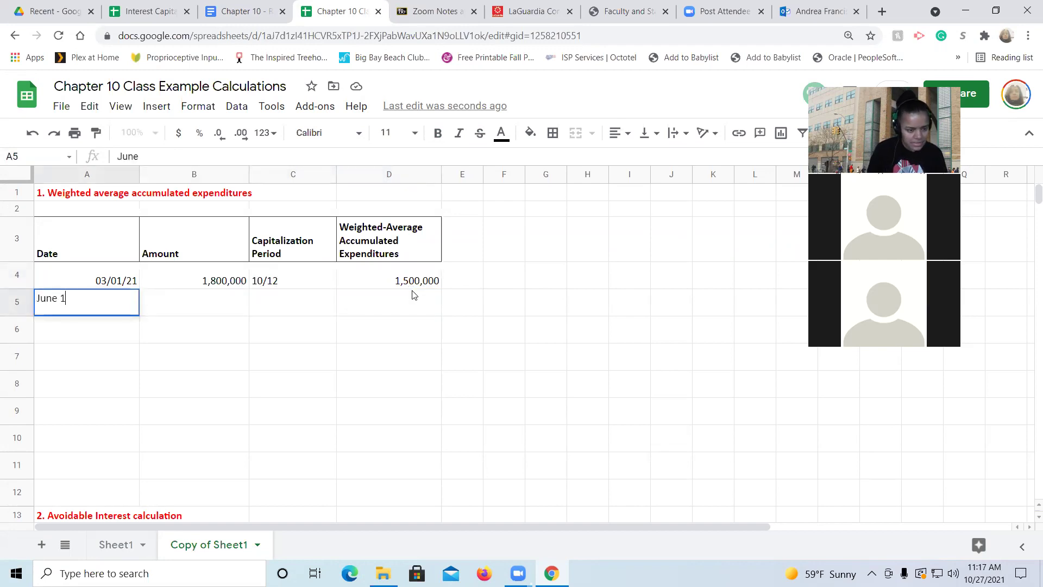
key(Tab)
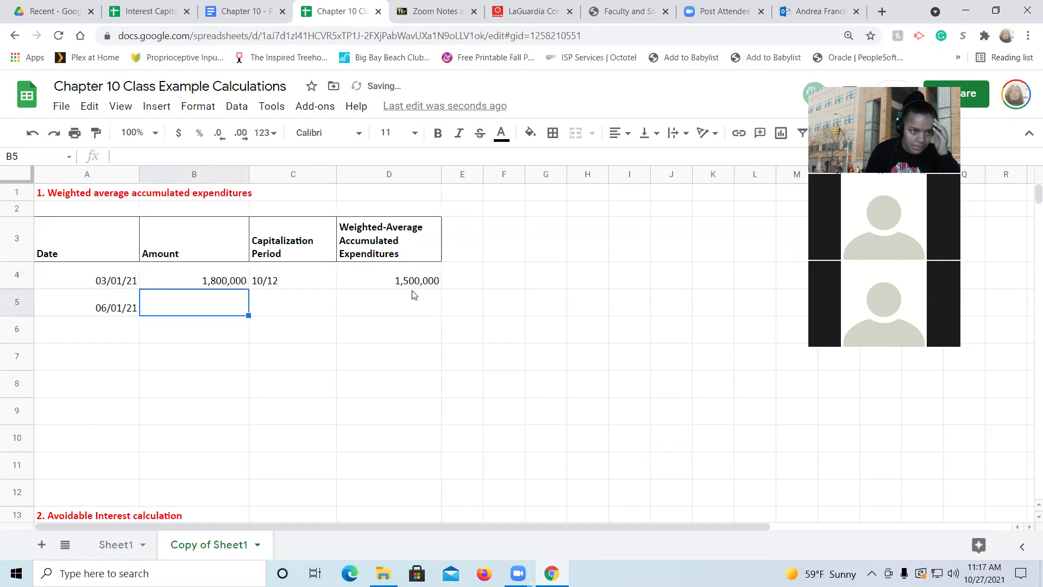
Check the June 1 expenditure in the problem document and enter its amount 1,200,000 in B5 and capitalization period 7/12 in C5
click(217, 12)
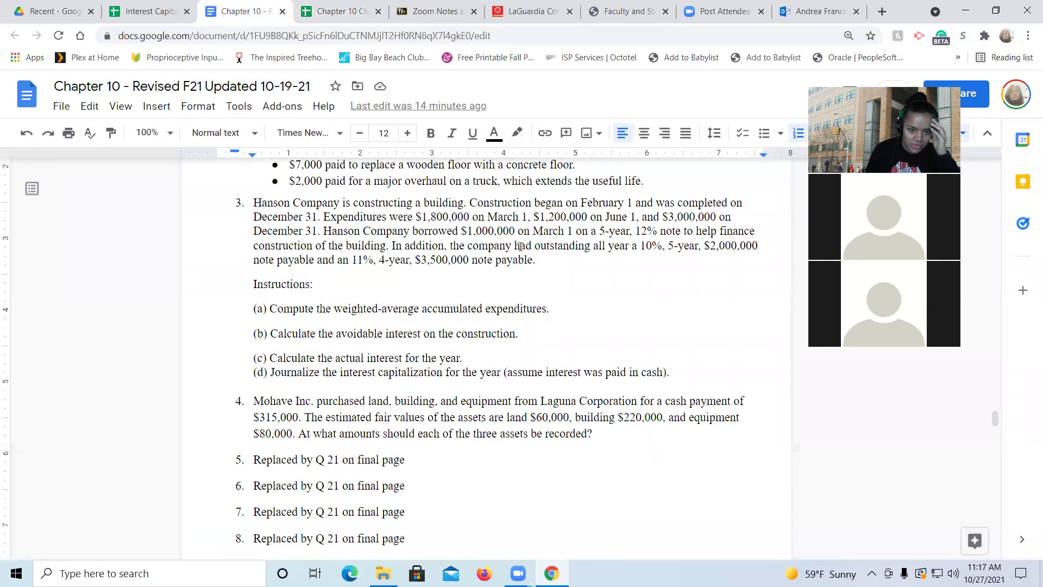
click(346, 11)
text(1,20)
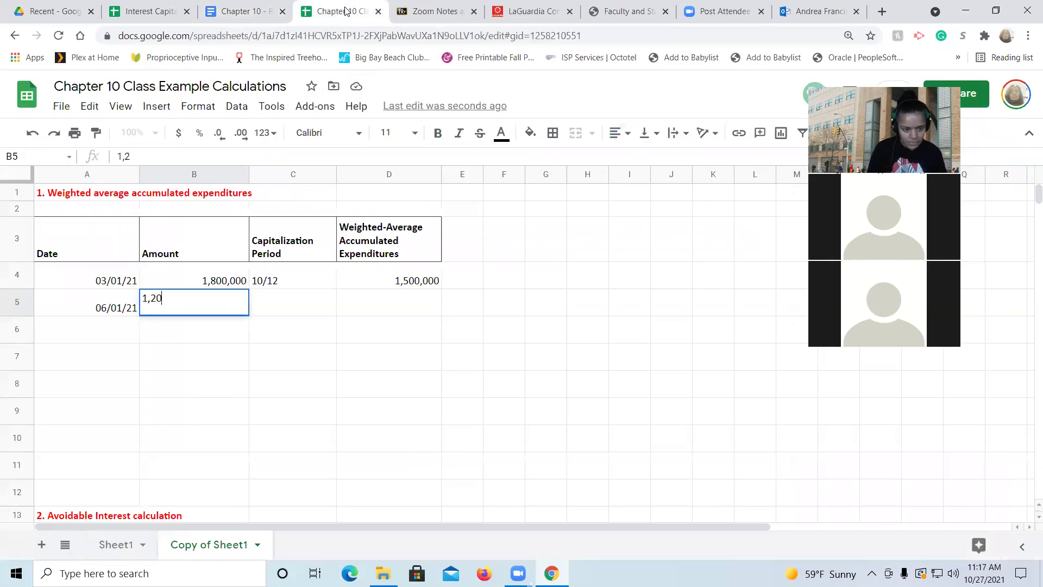
text(0,000)
key(Tab)
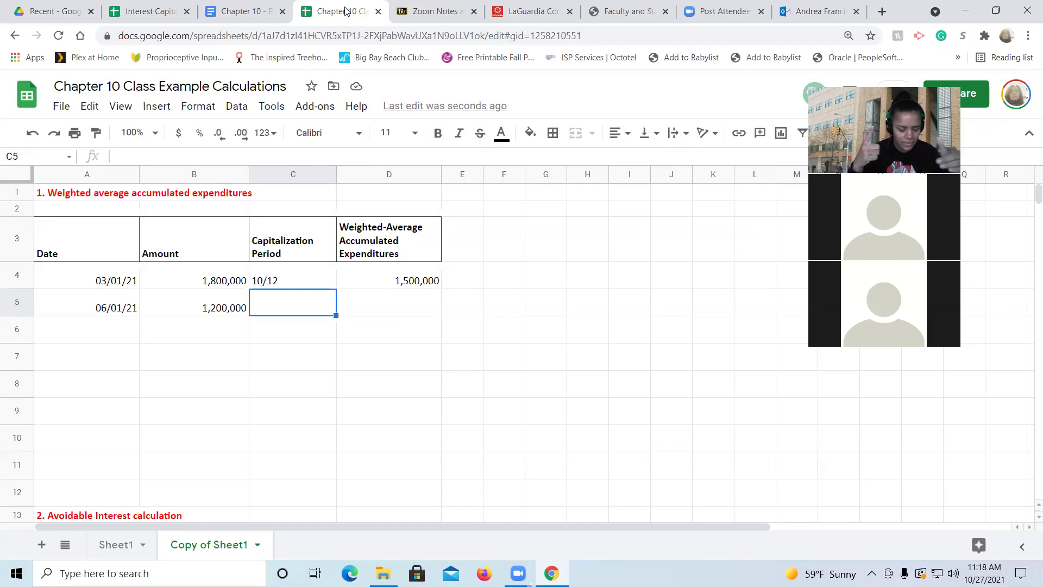
text(7/12)
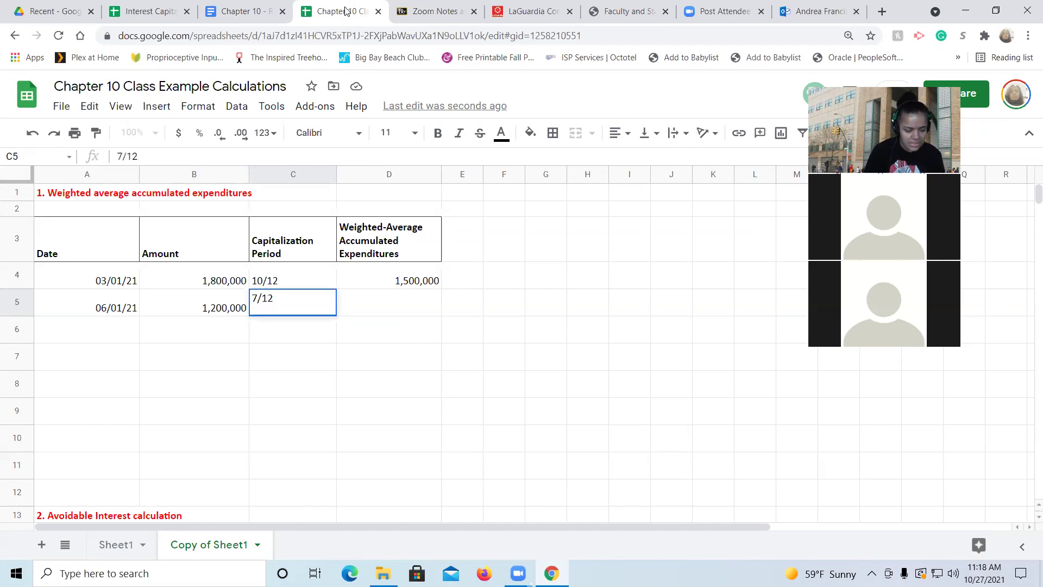
key(Tab)
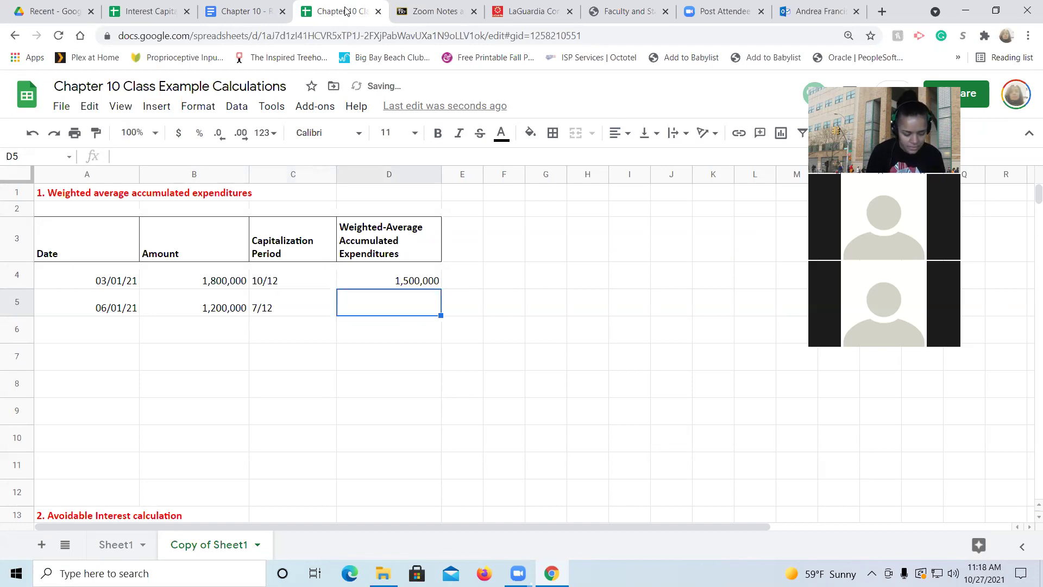
text(=)
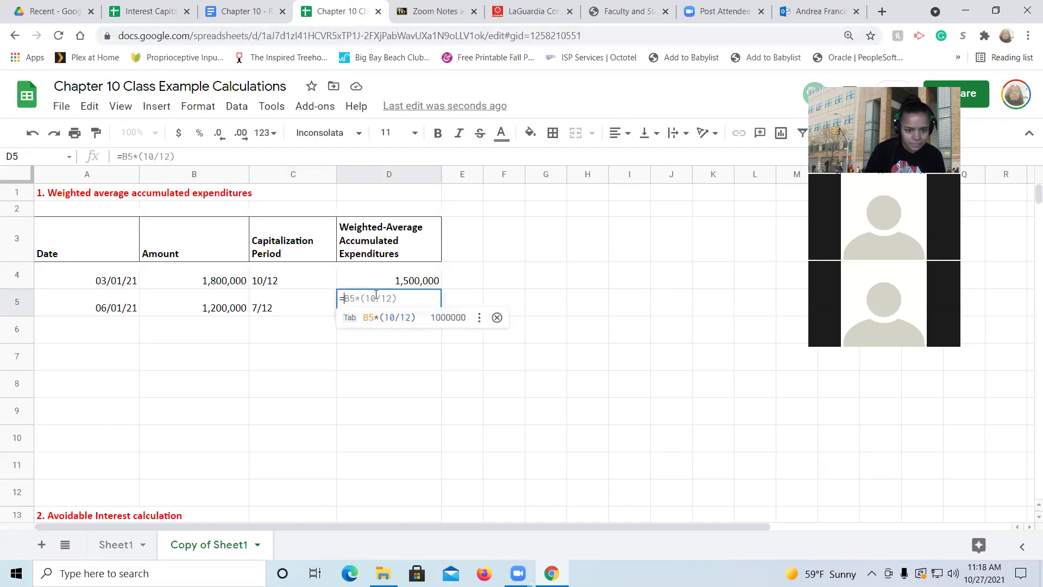
click(153, 157)
key(BackSpace)
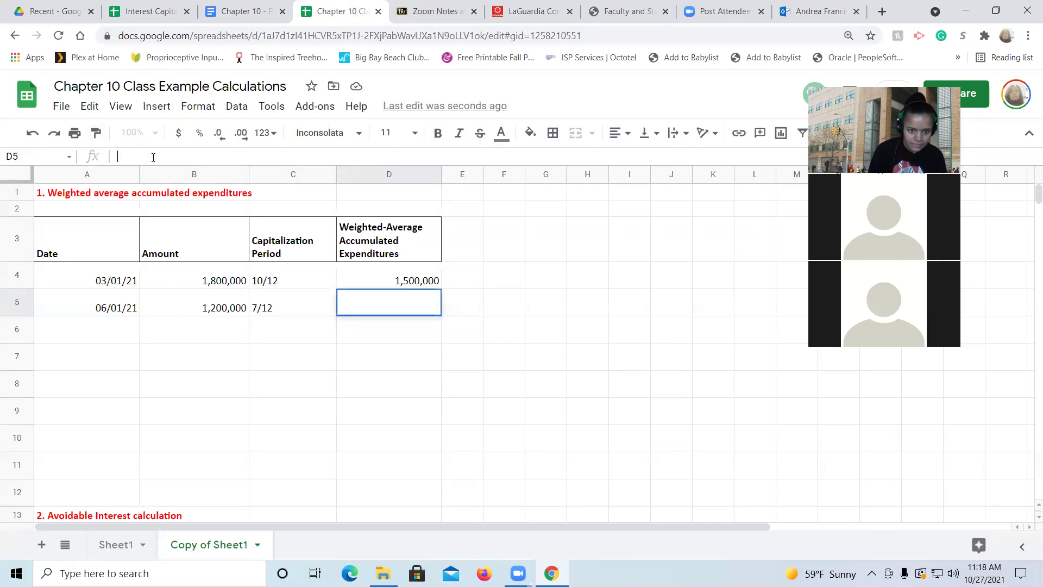
text(=)
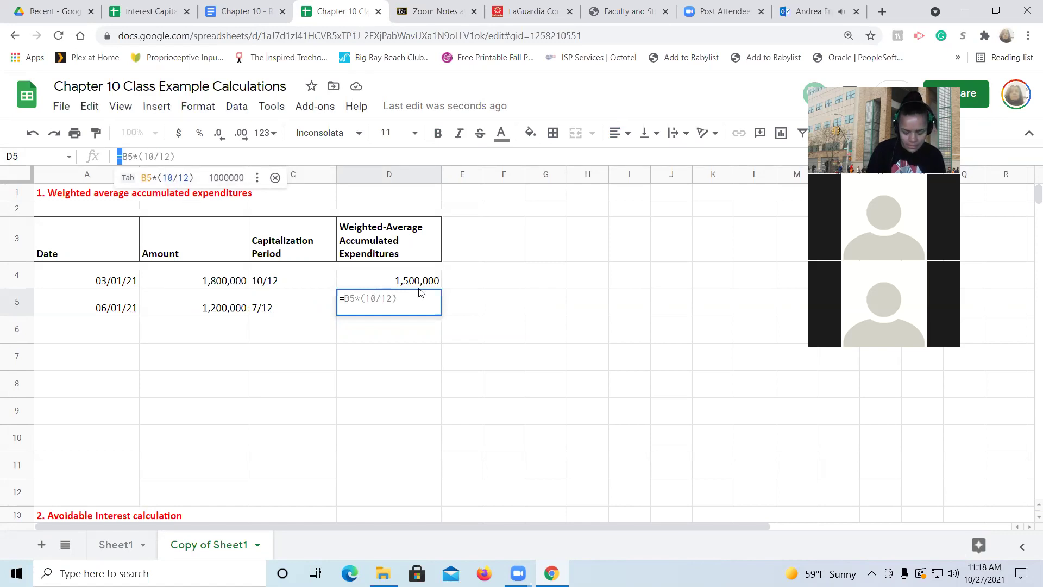
key(BackSpace)
Compute the June 1 weighted-average accumulated expenditures in D5 with the formula =B5*(7/12)
text(=)
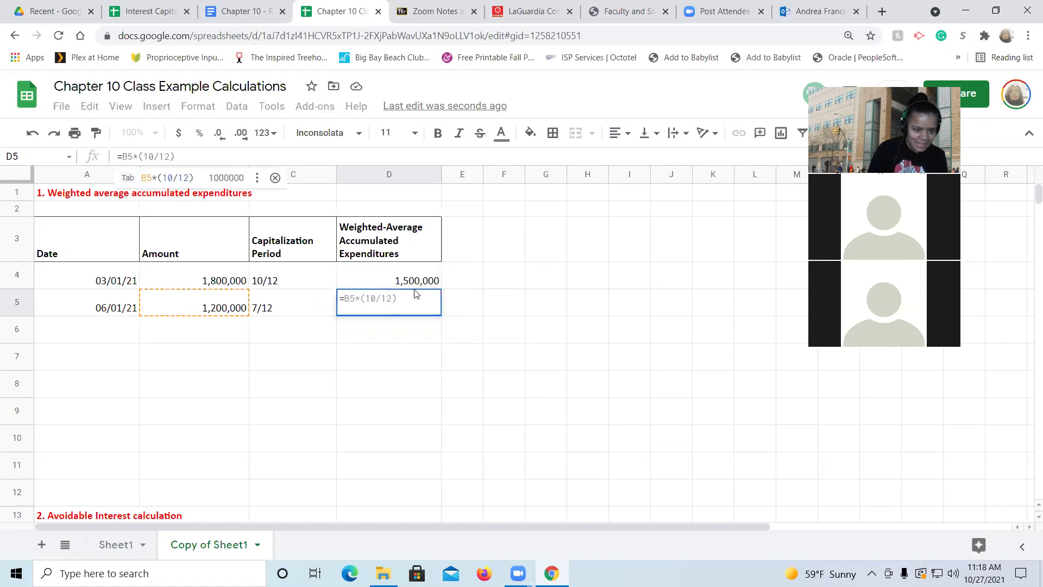
click(200, 310)
text(*)
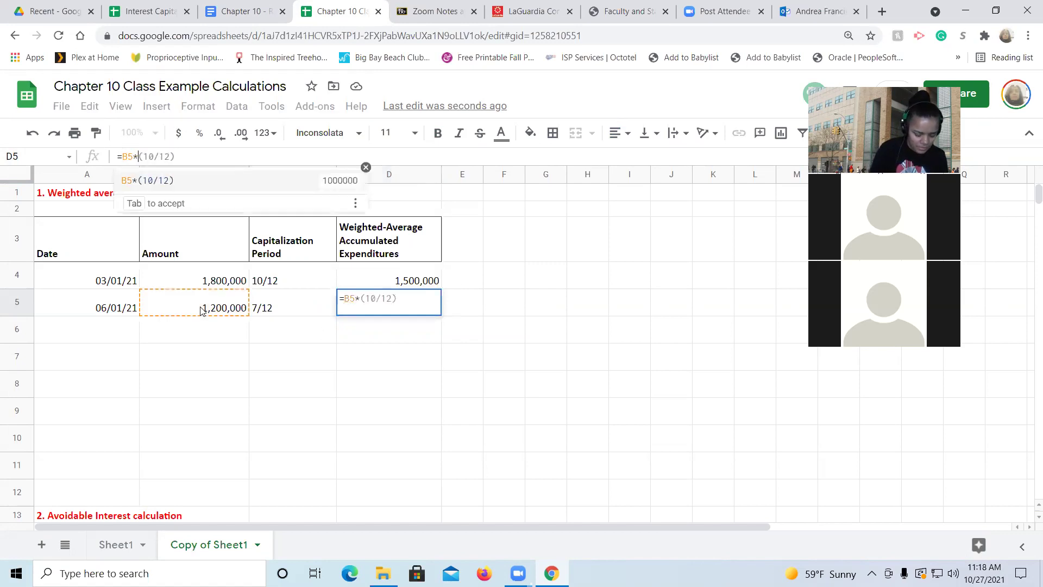
text((7/12))
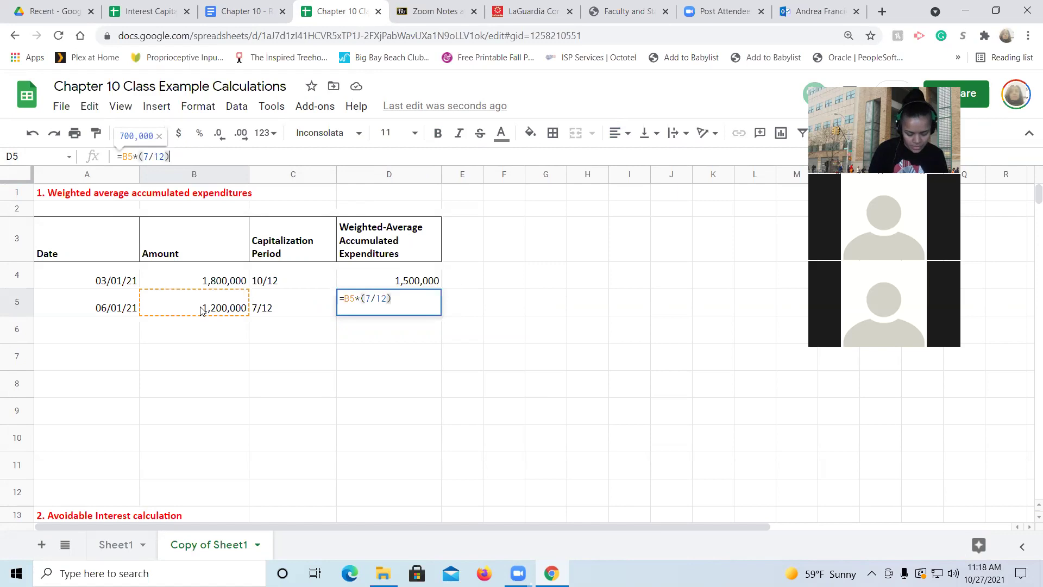
key(Return)
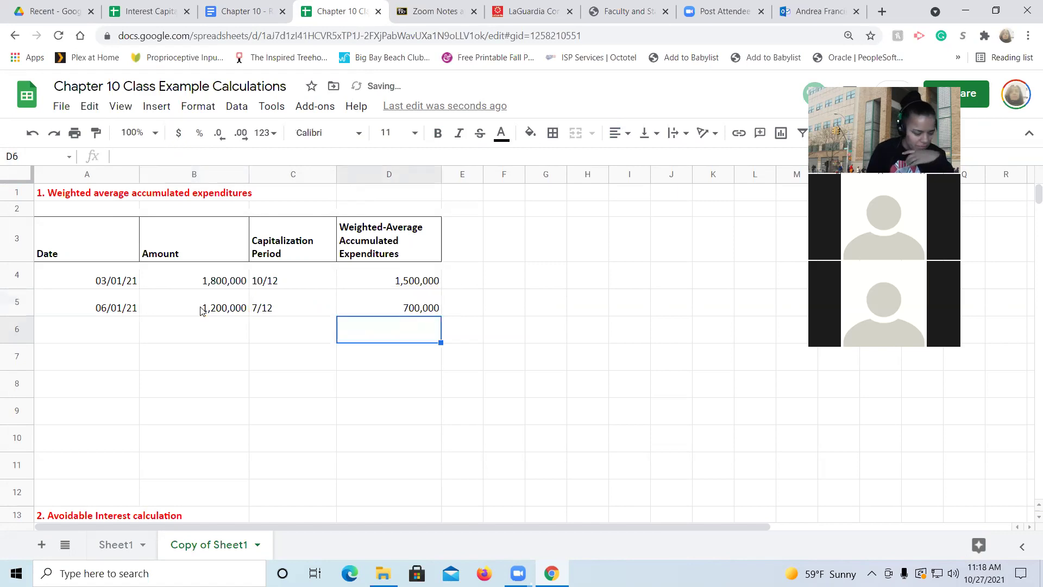
Enter the third expenditure with date 12/31/21 in A6 and, after checking the problem document, amount 3,000,000 in B6
key(Left)
key(Left)
key(Left)
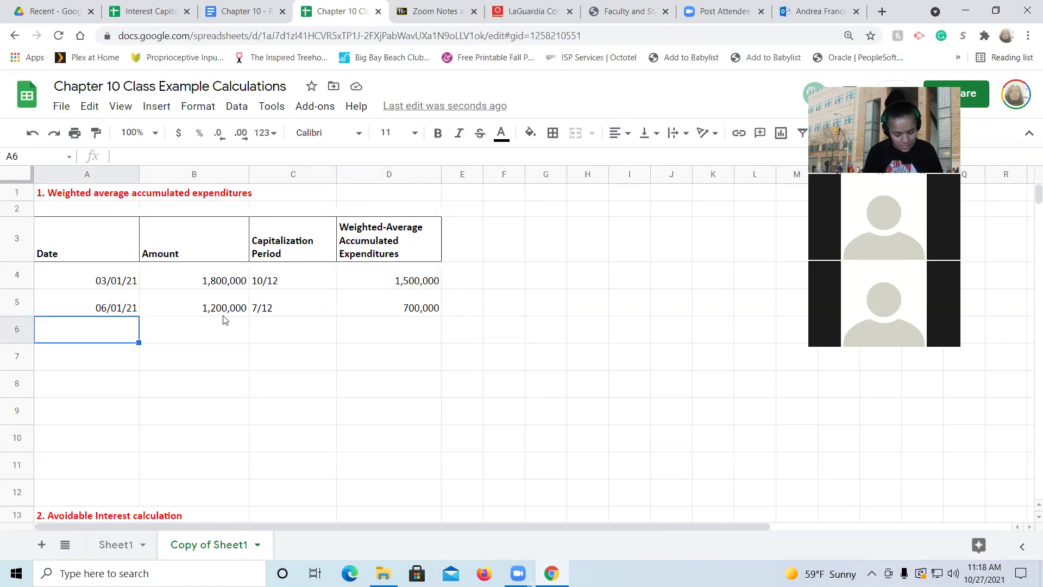
text(12/31/21)
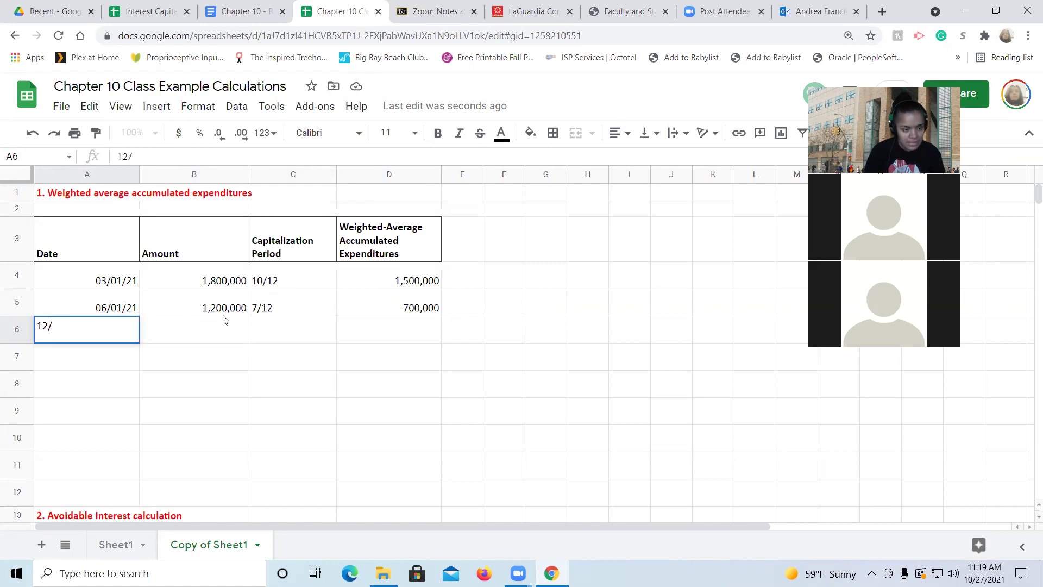
key(Tab)
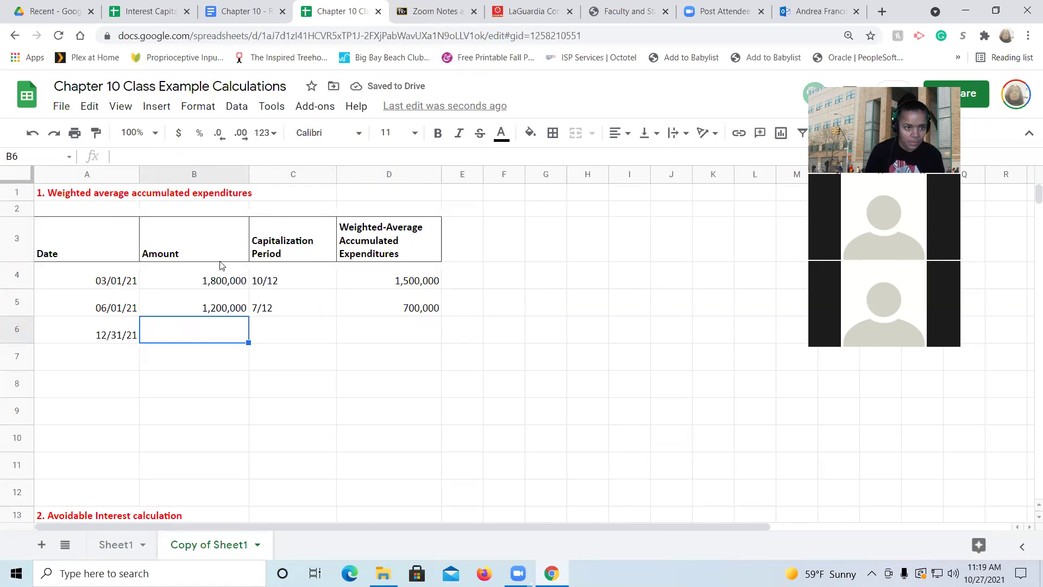
click(247, 10)
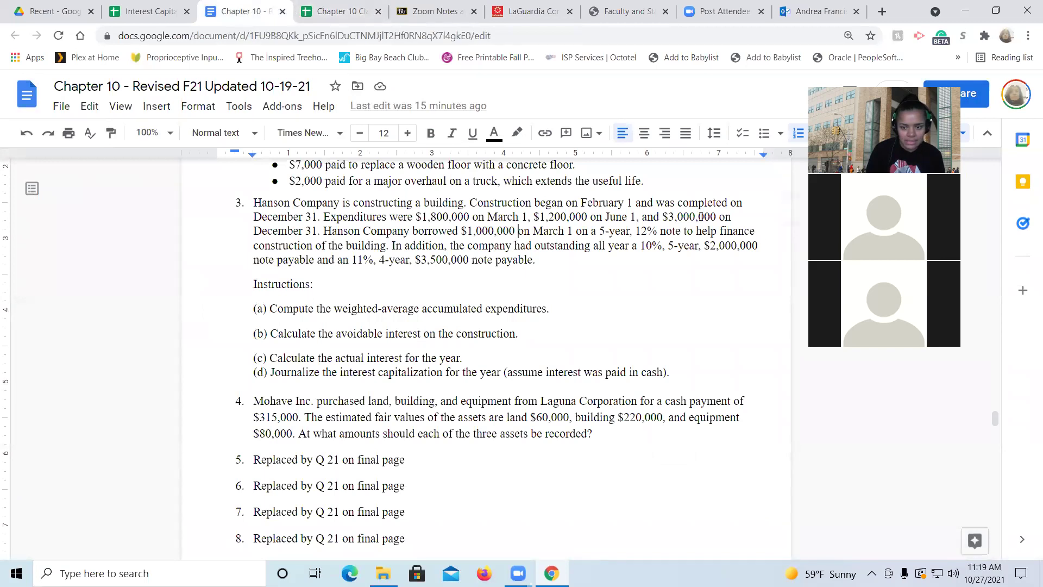
click(333, 12)
text(3,000,000)
key(Tab)
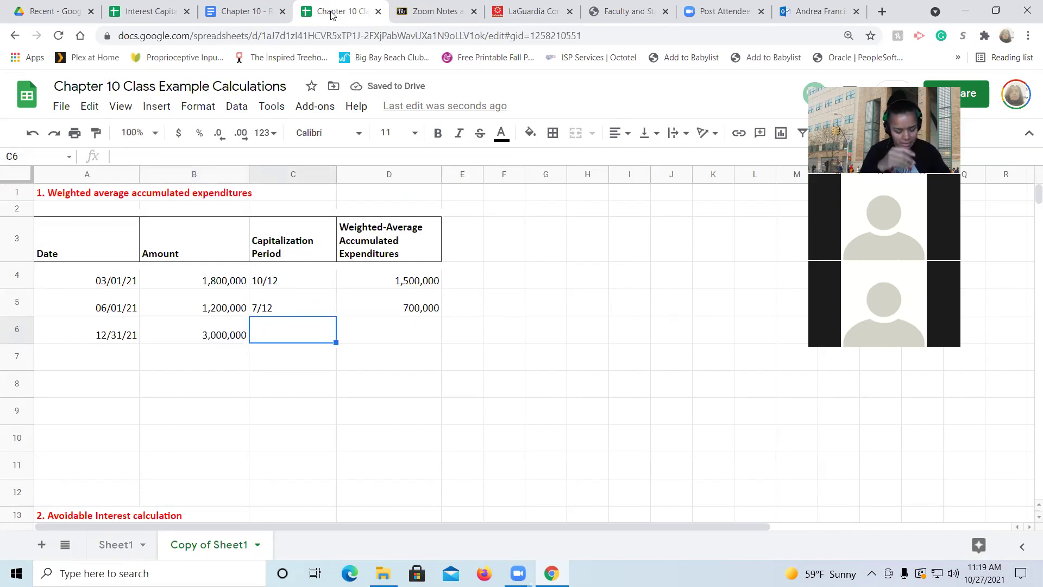
Enter 0/12 as the December 31 capitalization period in C6 and 0 as its weighted-average accumulated expenditures in D6
text(0/12)
key(Tab)
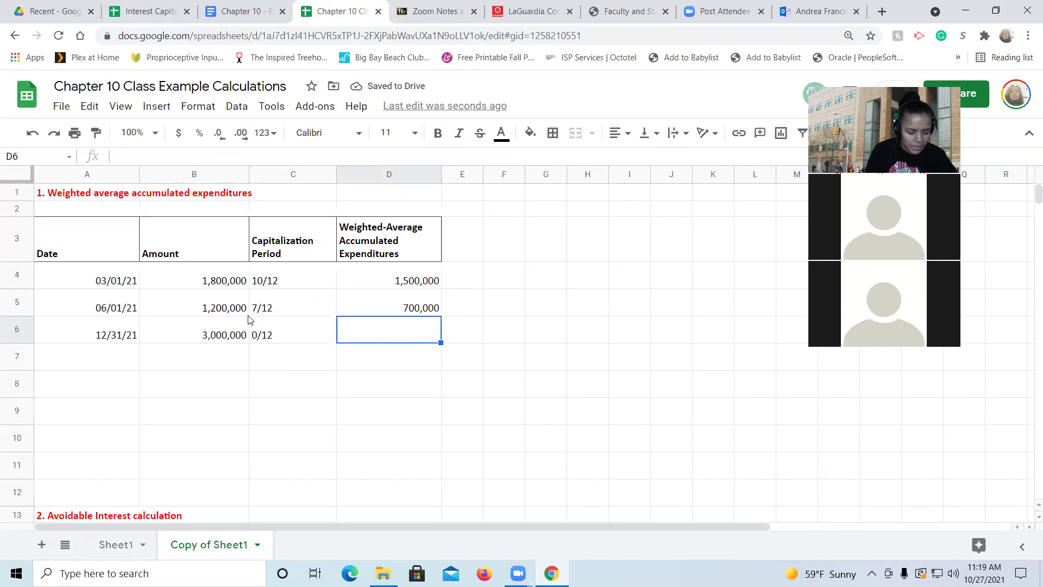
text(0)
key(Return)
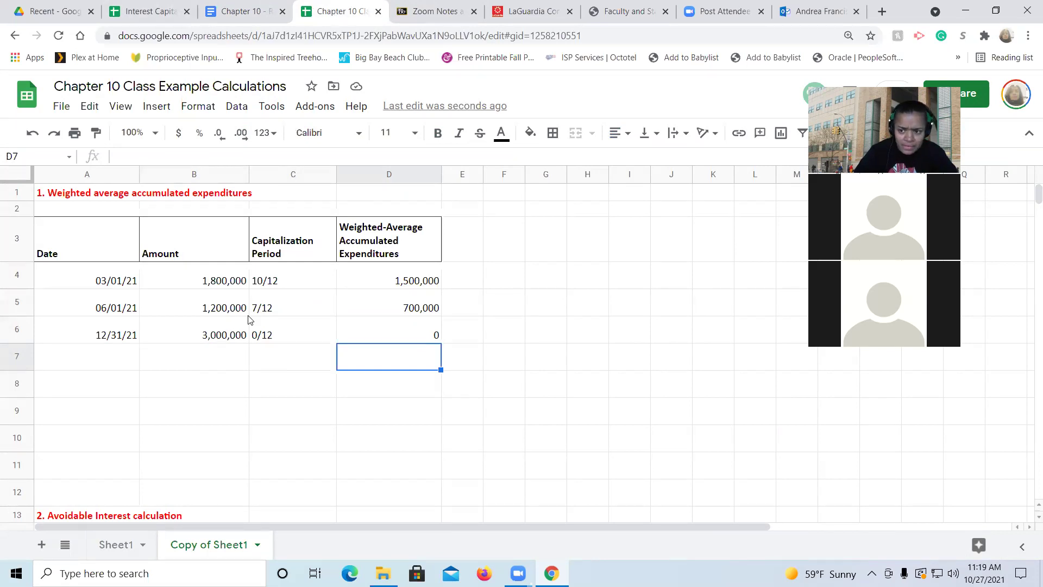
Add top and bottom borders to the total cells B7 and D7 below the expenditures
key(Left)
key(Left)
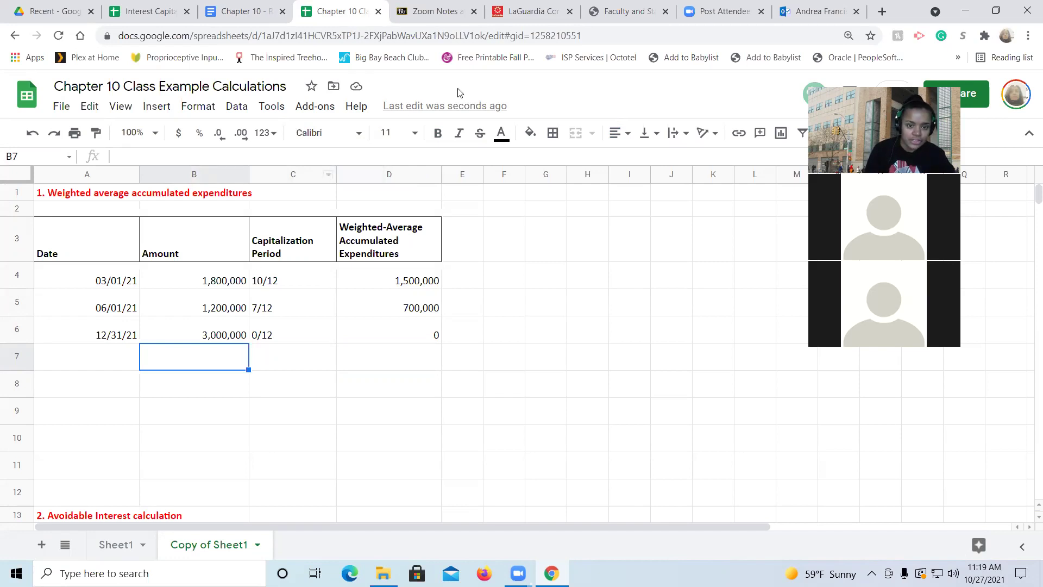
click(553, 132)
click(617, 183)
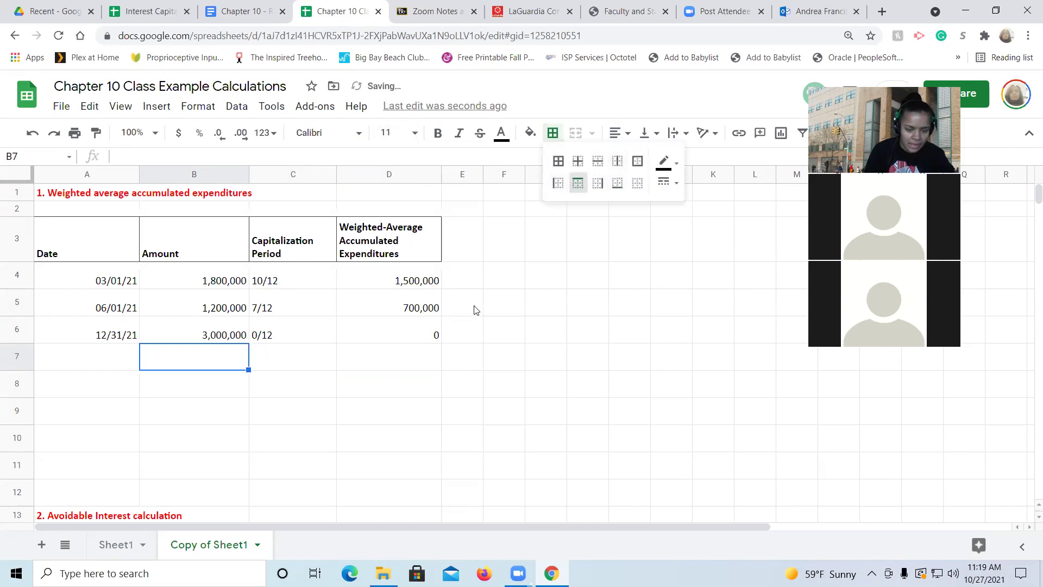
click(422, 359)
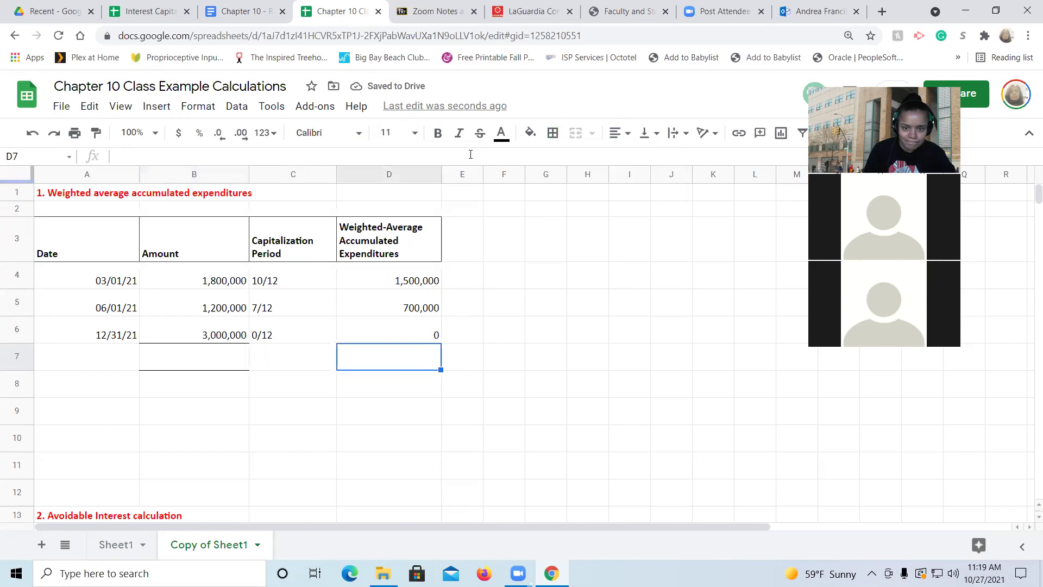
click(553, 132)
click(579, 183)
click(617, 183)
click(459, 370)
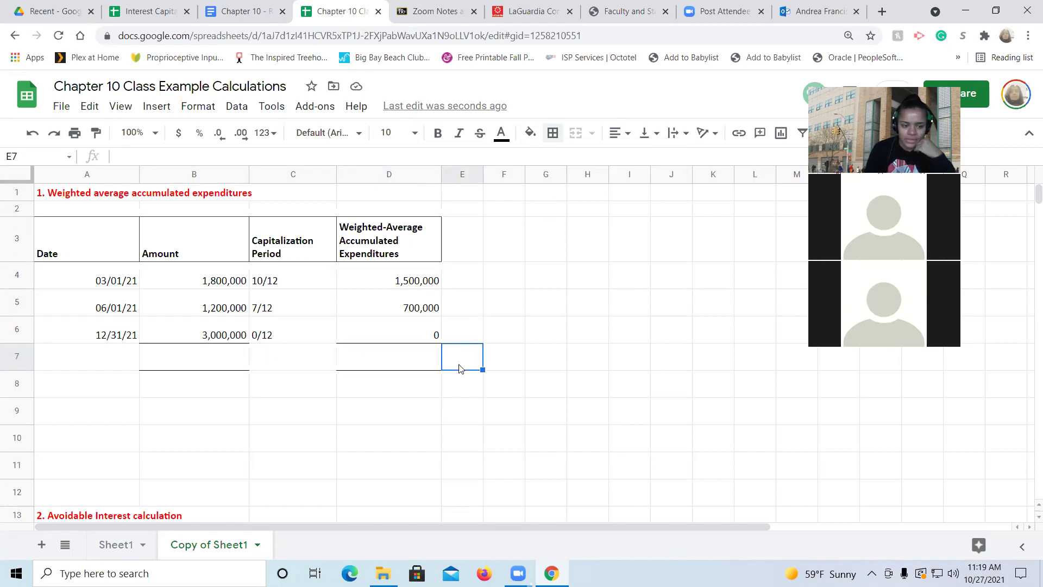
Total the expenditure amounts in B7 with the formula =B4+B5+B6
click(227, 359)
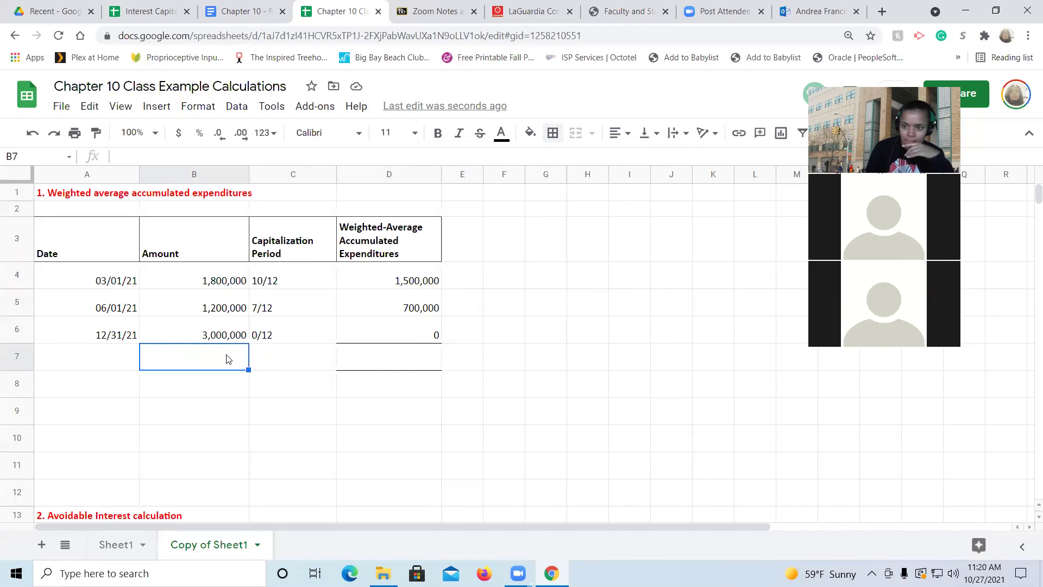
text(=)
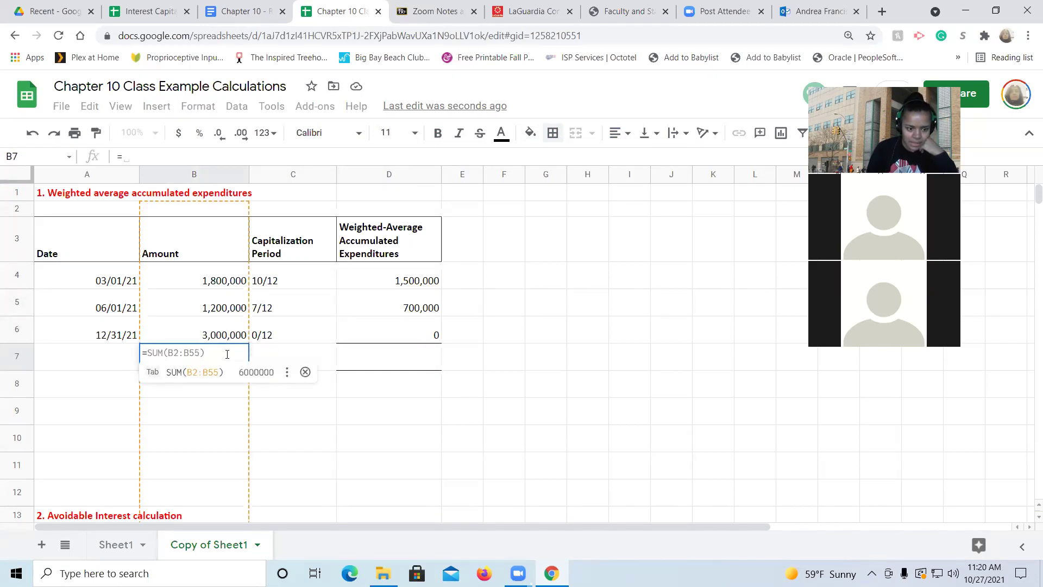
click(217, 280)
text(+)
click(228, 305)
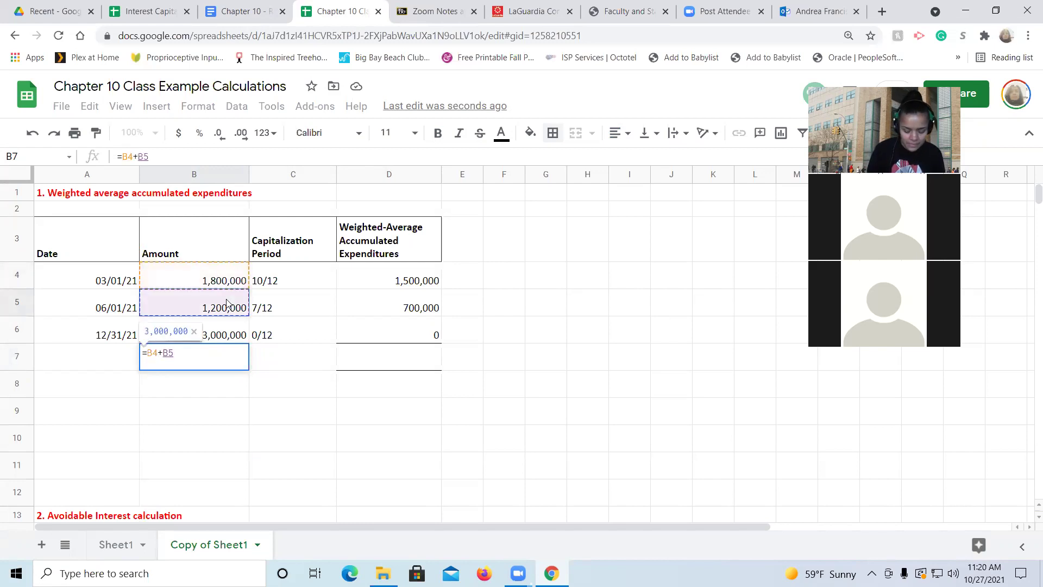
text(+)
click(234, 335)
key(Return)
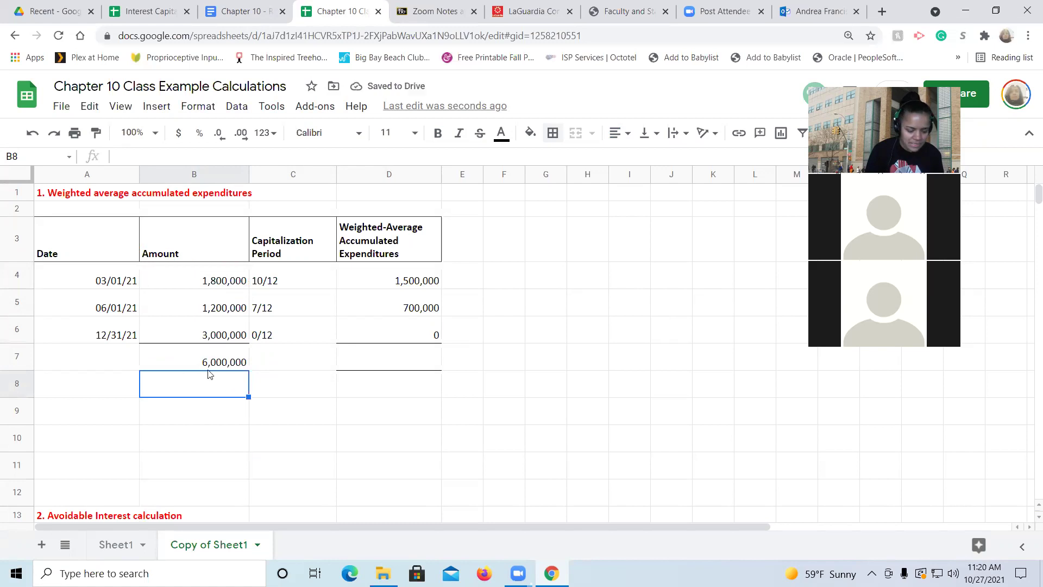
Total the weighted-average accumulated expenditures in D7 with the formula =SUM(D4:D6)
click(367, 360)
text(=)
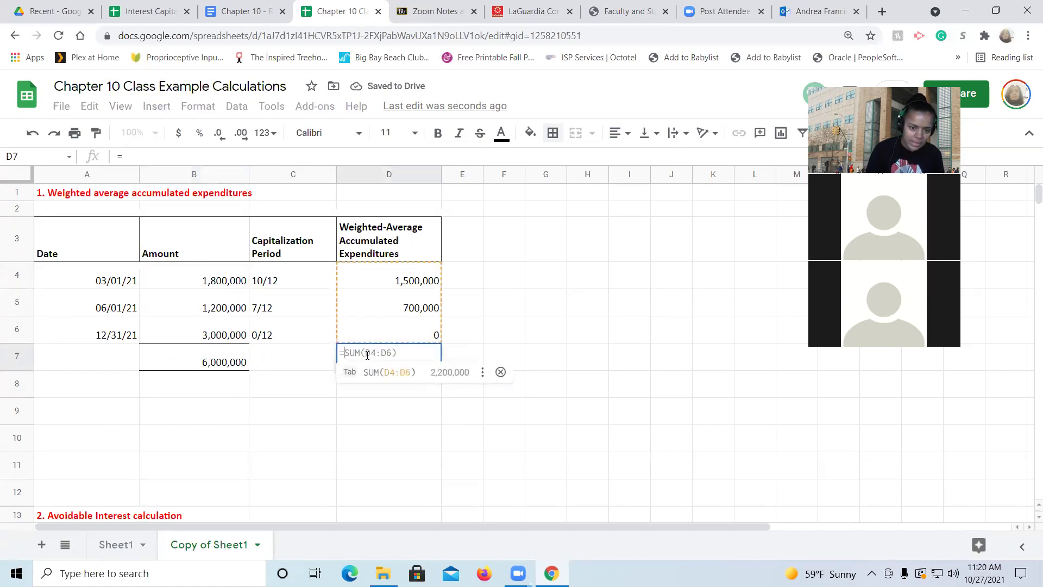
key(Tab)
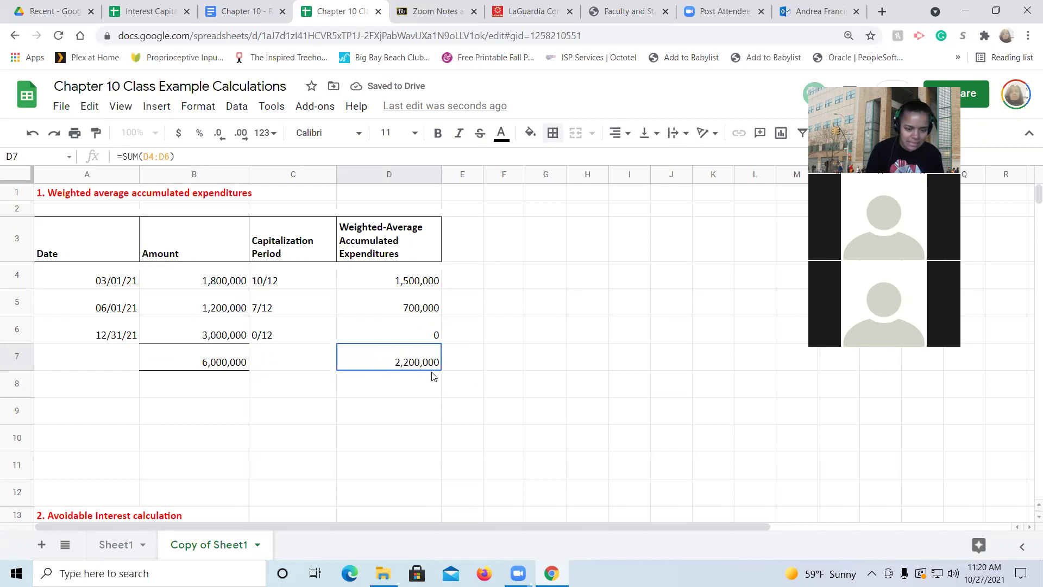
Delete the empty rows 9 to 12 between the expenditures table and the avoidable interest section
click(20, 409)
key(shift+Down)
key(shift+Down)
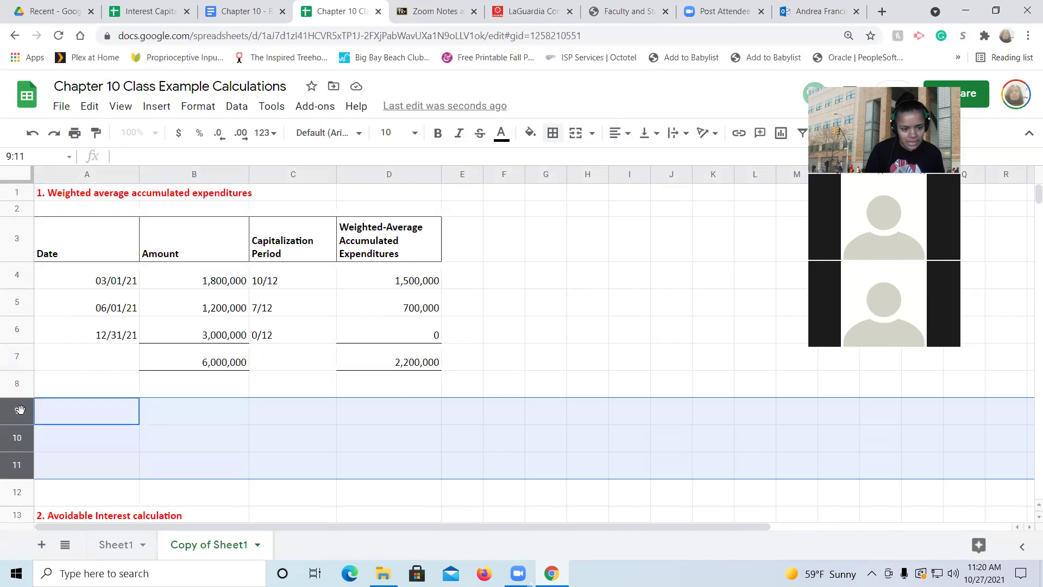
key(shift+Down)
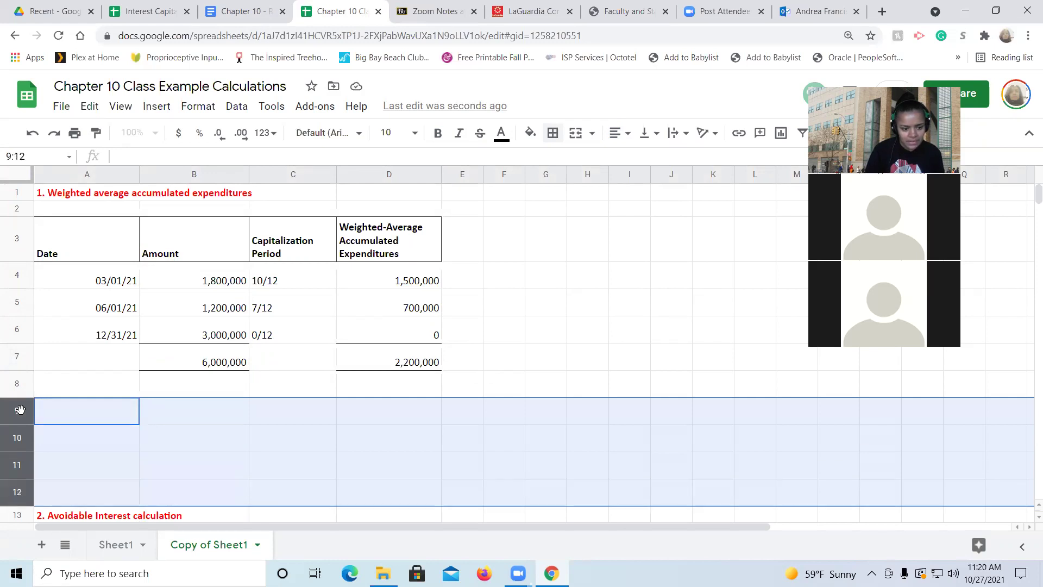
right_click(18, 445)
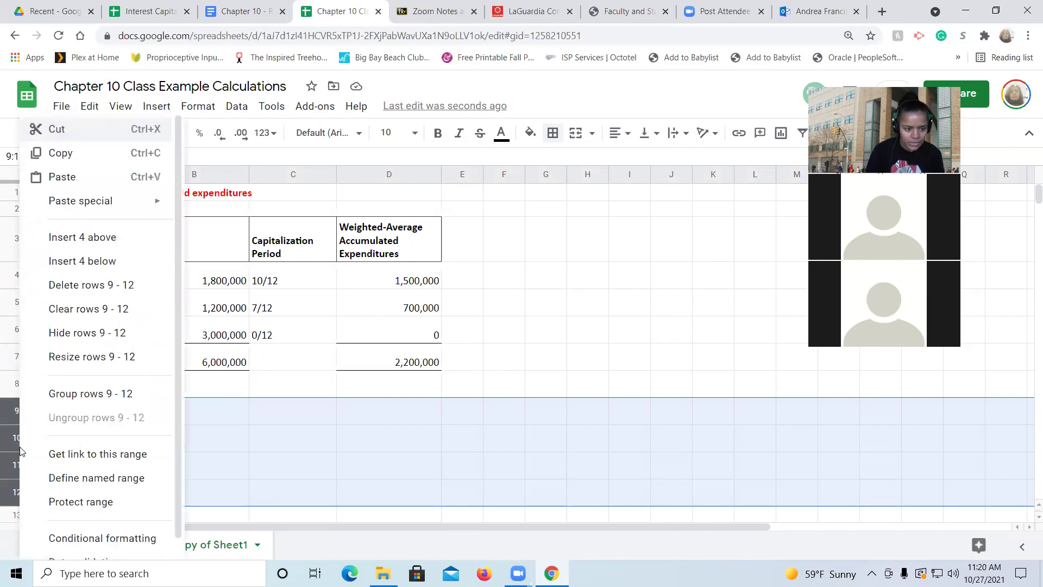
click(62, 285)
click(350, 440)
key(Down)
key(Down)
key(Down)
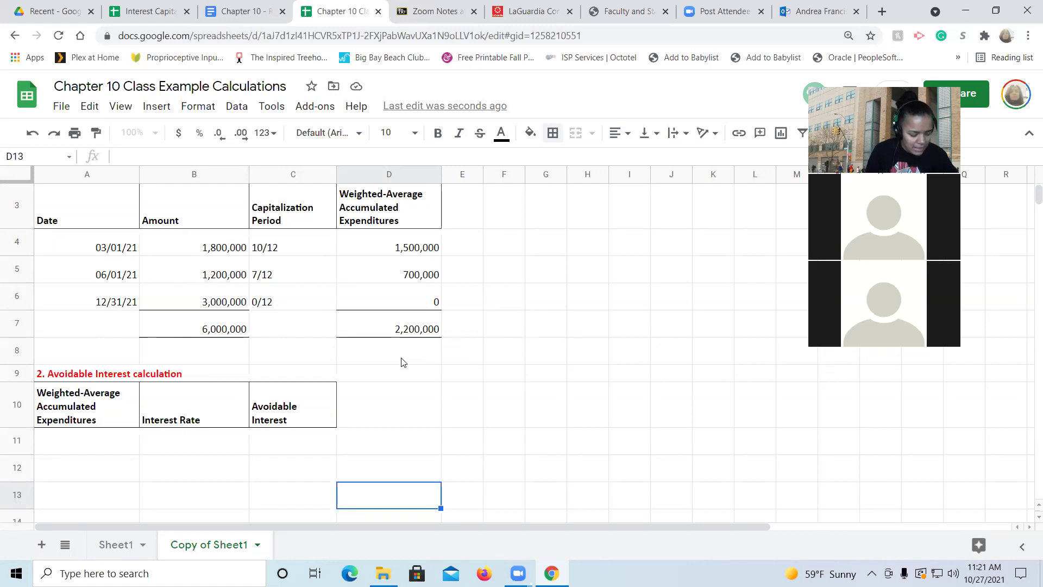
Highlight the weighted-average accumulated expenditures total in D7 with a yellow fill
click(402, 337)
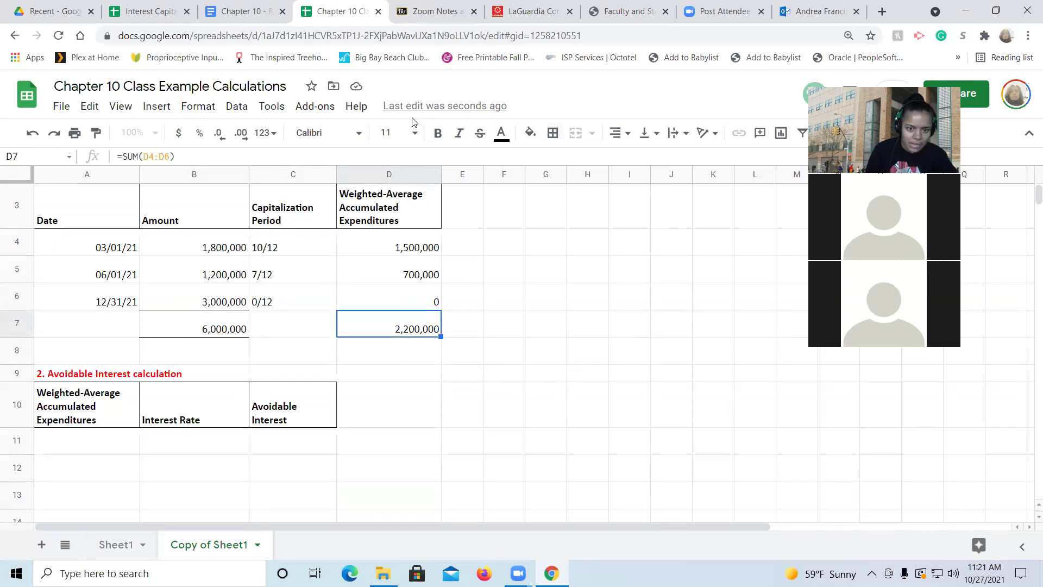
click(530, 133)
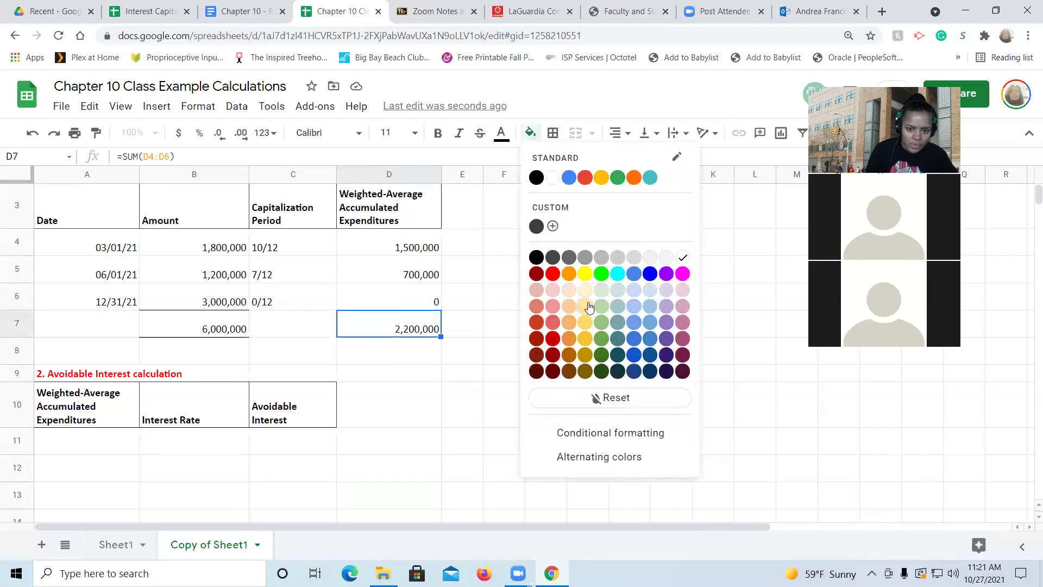
click(585, 274)
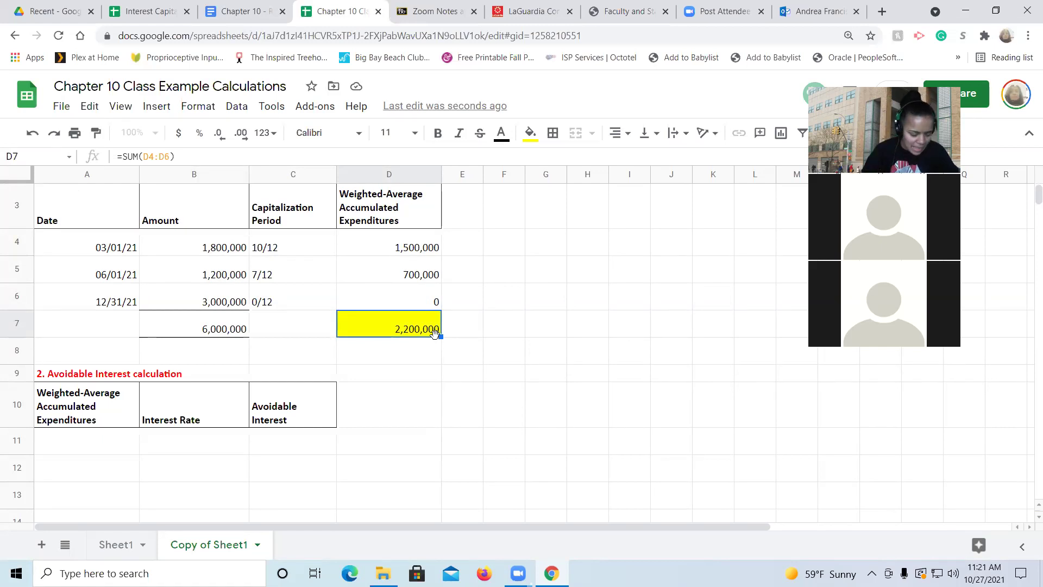
Look up the March 1 construction note in the Chapter 10 document and enter 1,000,000 in A11 of the calculations spreadsheet
click(250, 9)
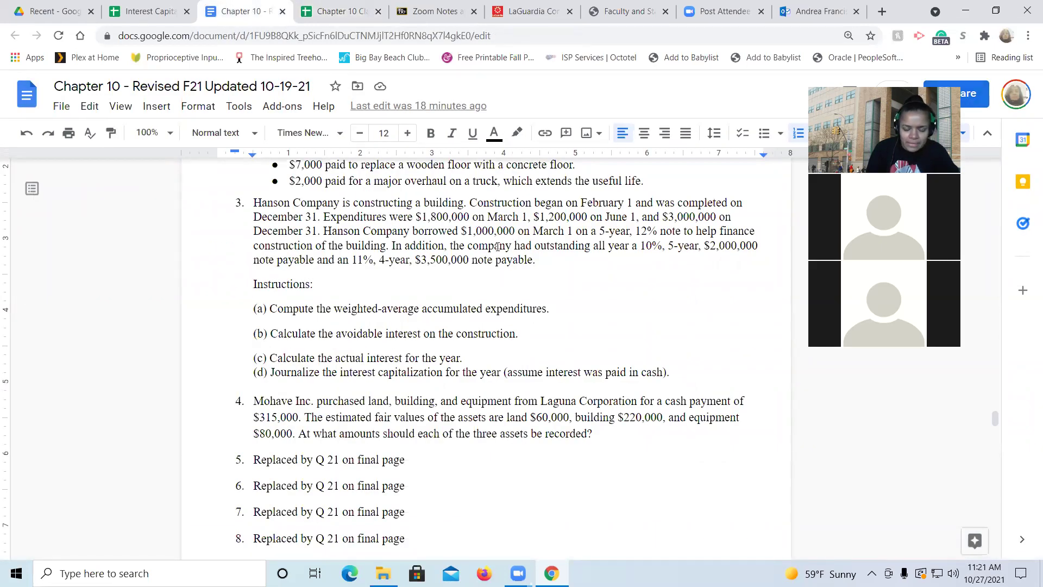
drag(460, 231, 658, 232)
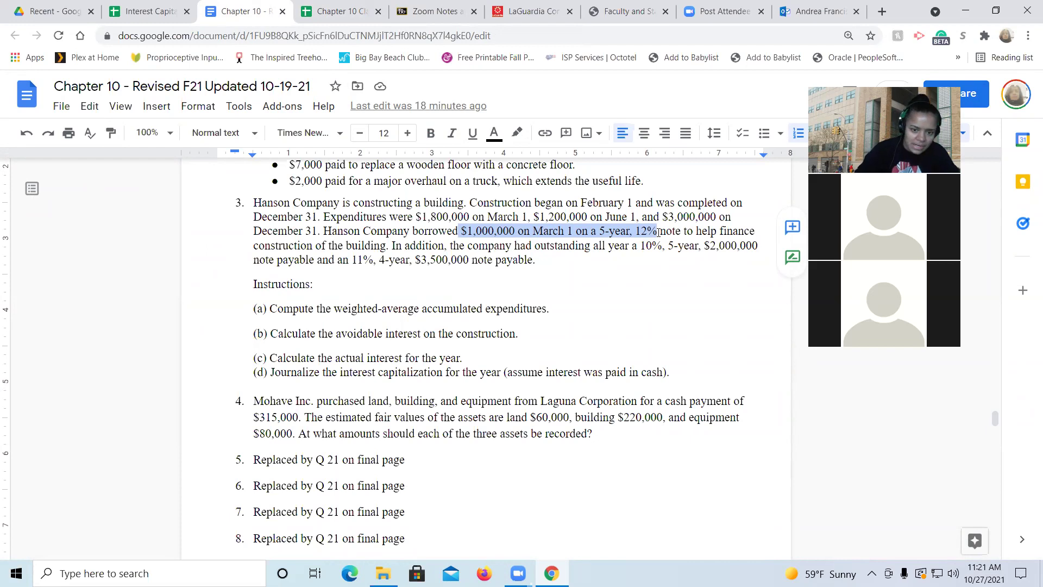
click(319, 15)
click(494, 332)
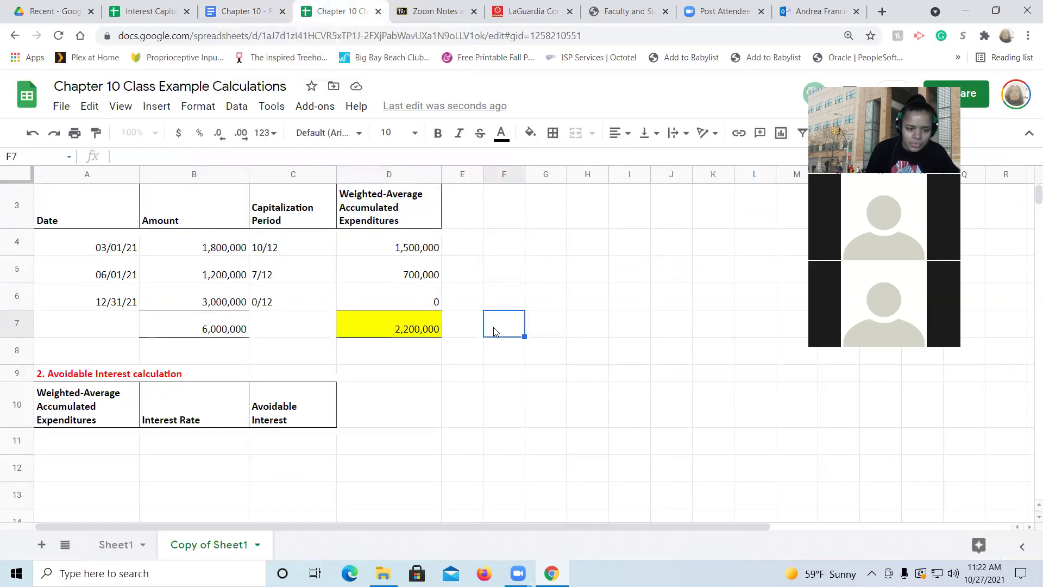
click(62, 449)
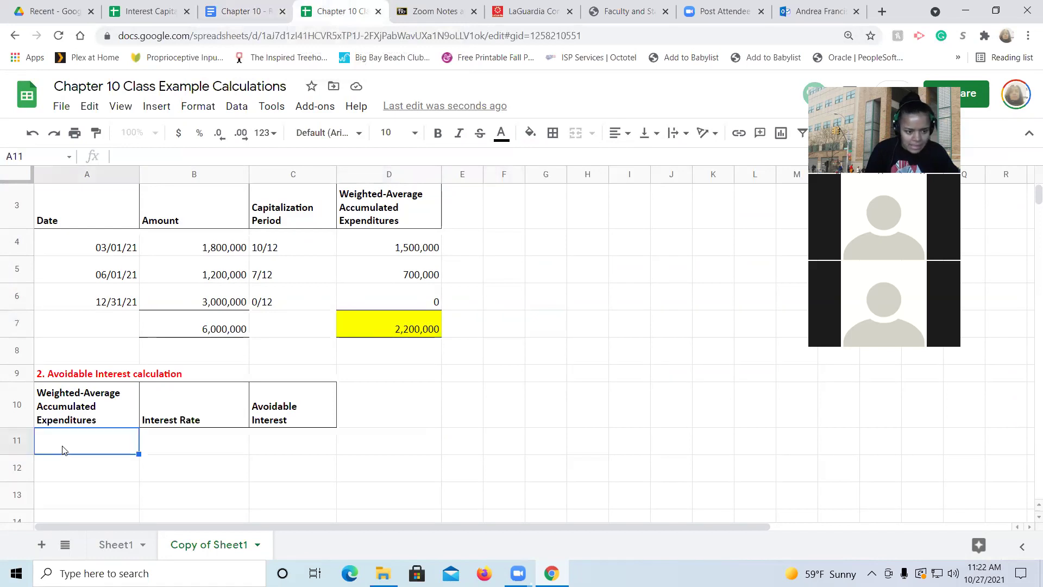
text(1,00,000)
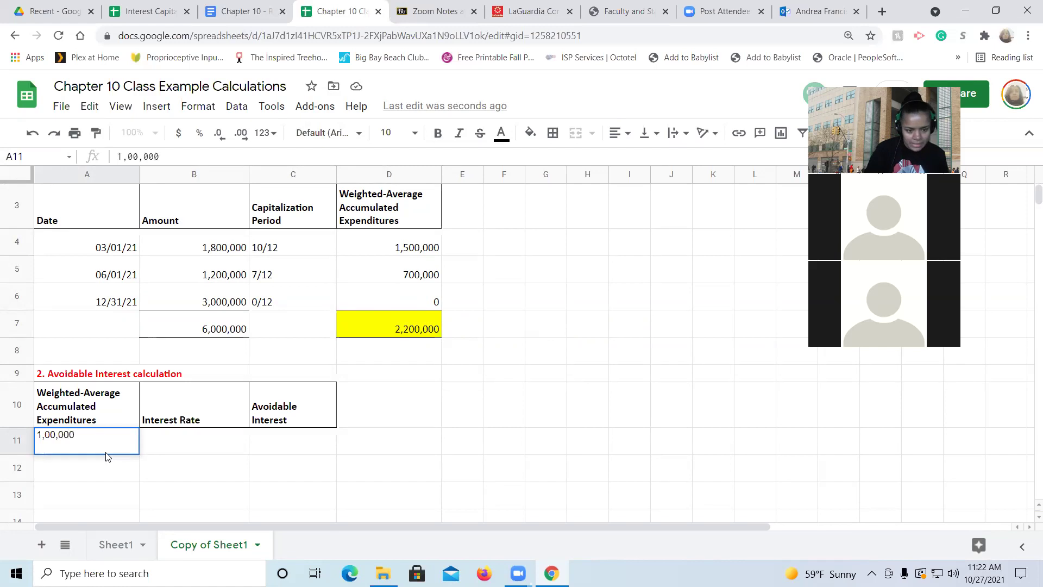
key(Tab)
click(107, 457)
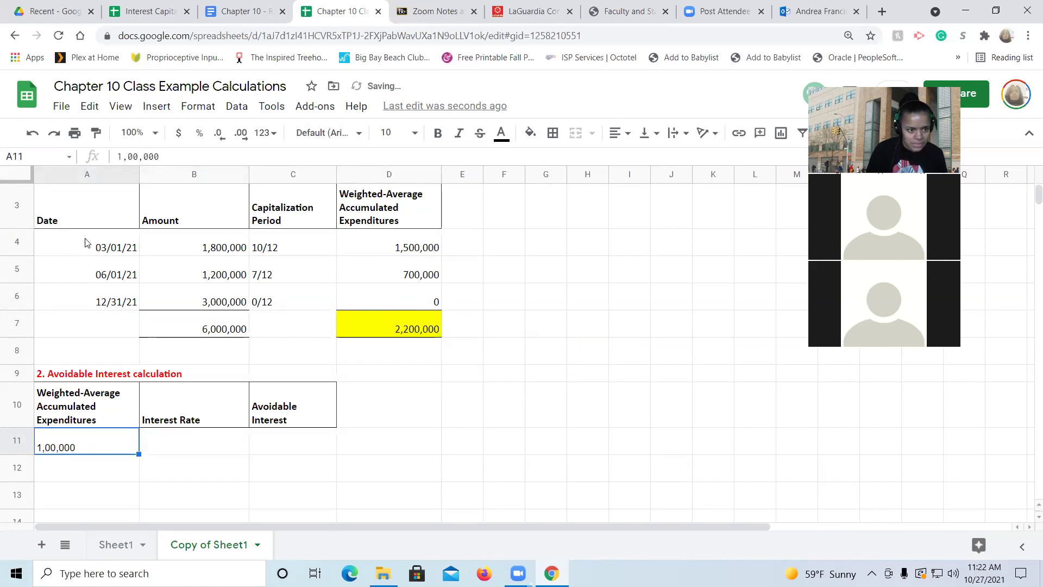
click(139, 157)
text(0)
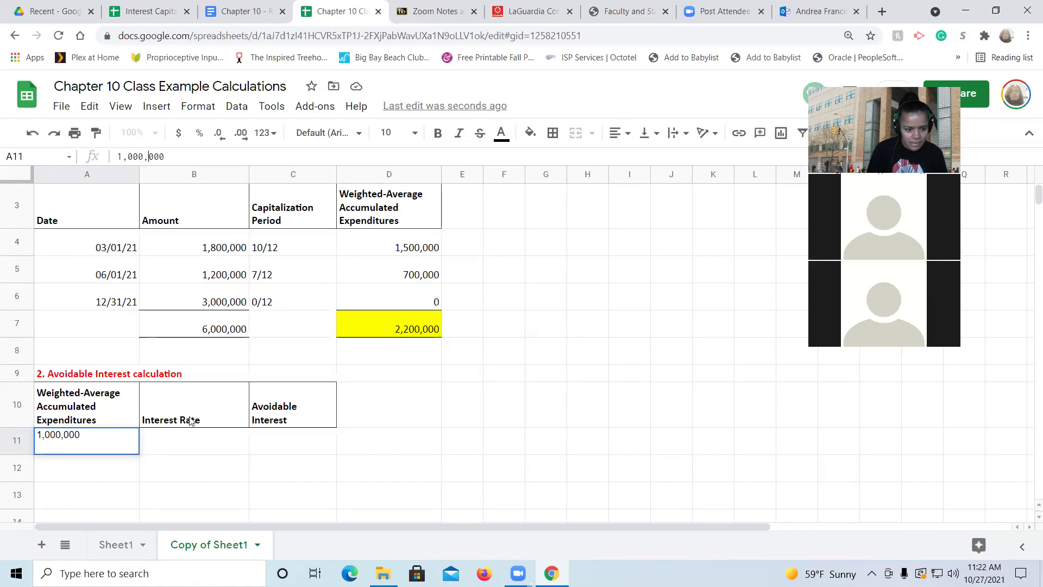
Enter 12% in B11 as the interest rate on the specific construction debt
click(189, 445)
text(12)
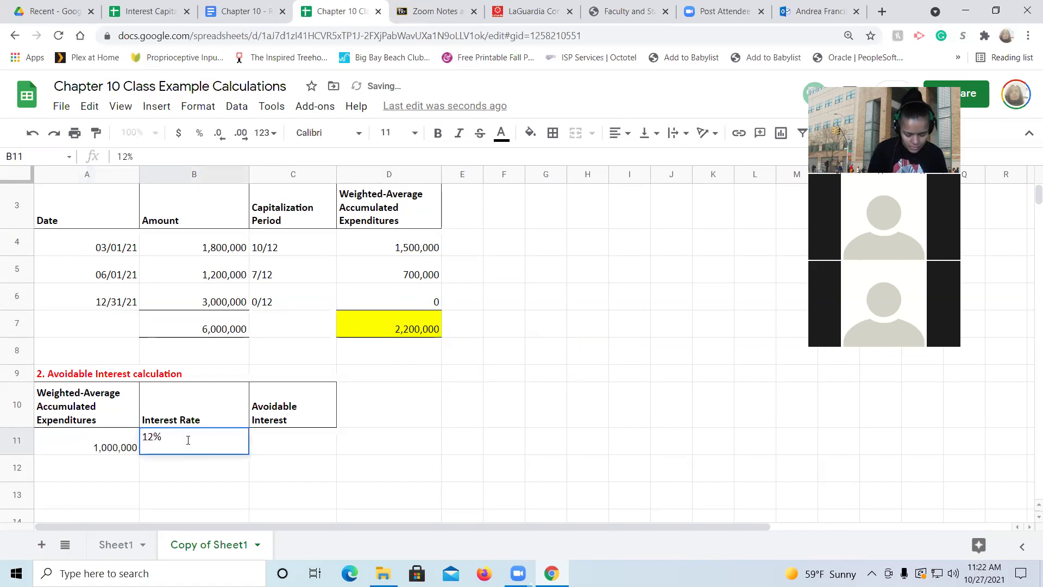
text(%)
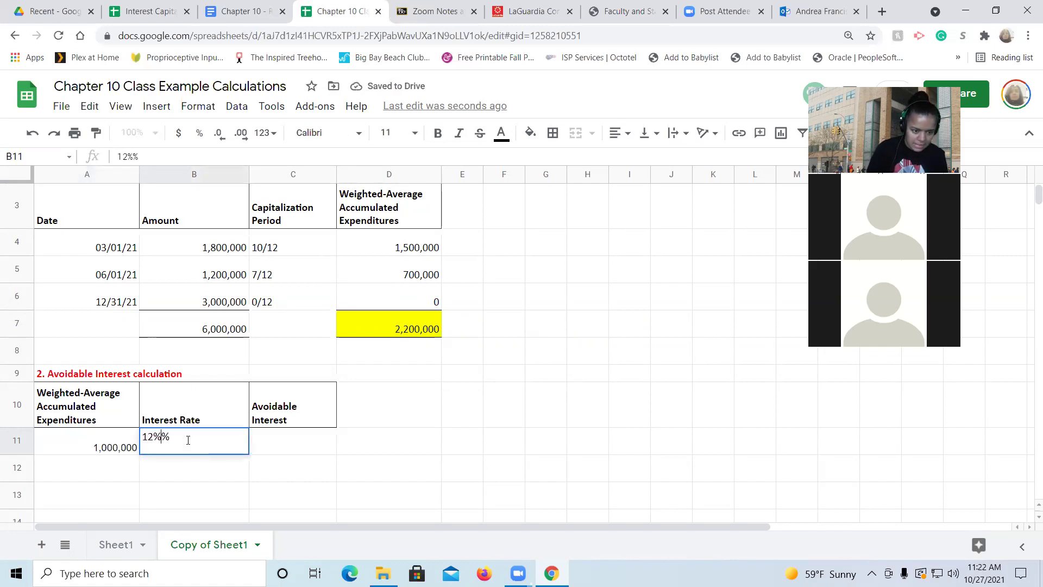
Add the note "Specific debt taken out for this construction" in D11 beside the first avoidable interest row
click(411, 444)
text(Specific)
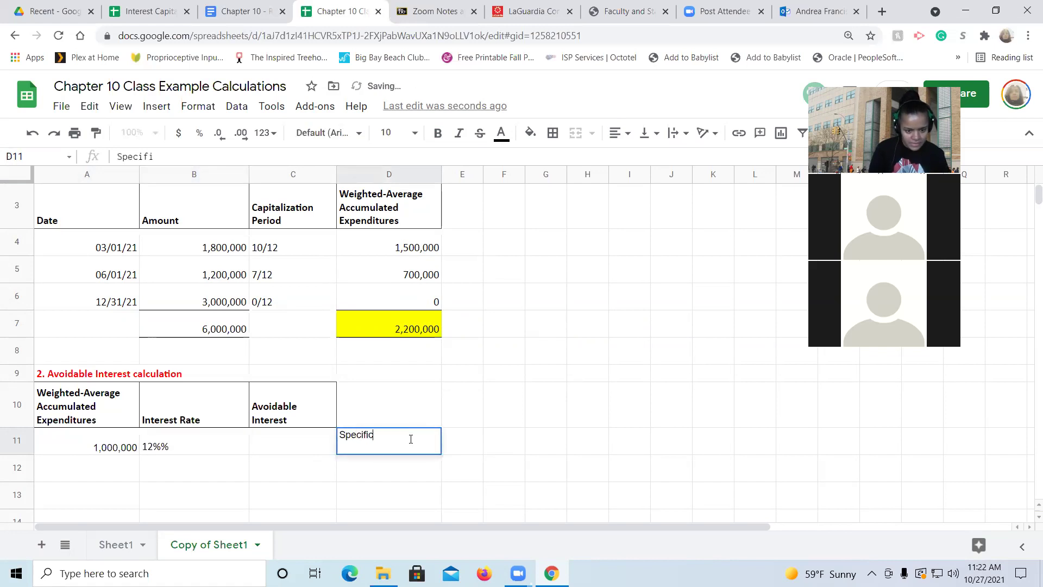
text( debt)
key(Return)
click(410, 440)
click(196, 155)
text(table)
key(BackSpace)
key(BackSpace)
key(BackSpace)
key(BackSpace)
key(BackSpace)
text(taken out f)
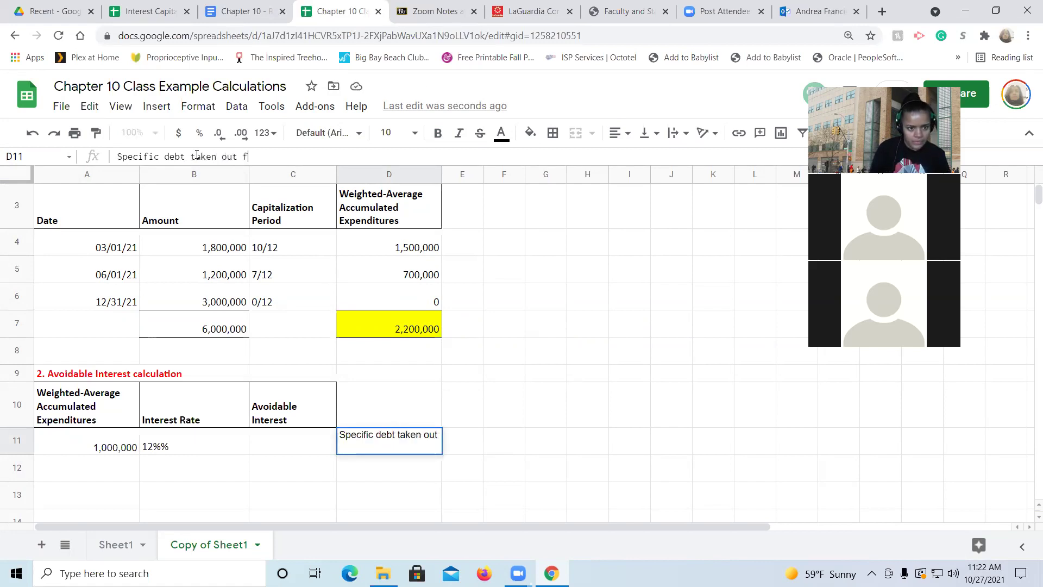
text(or this constr)
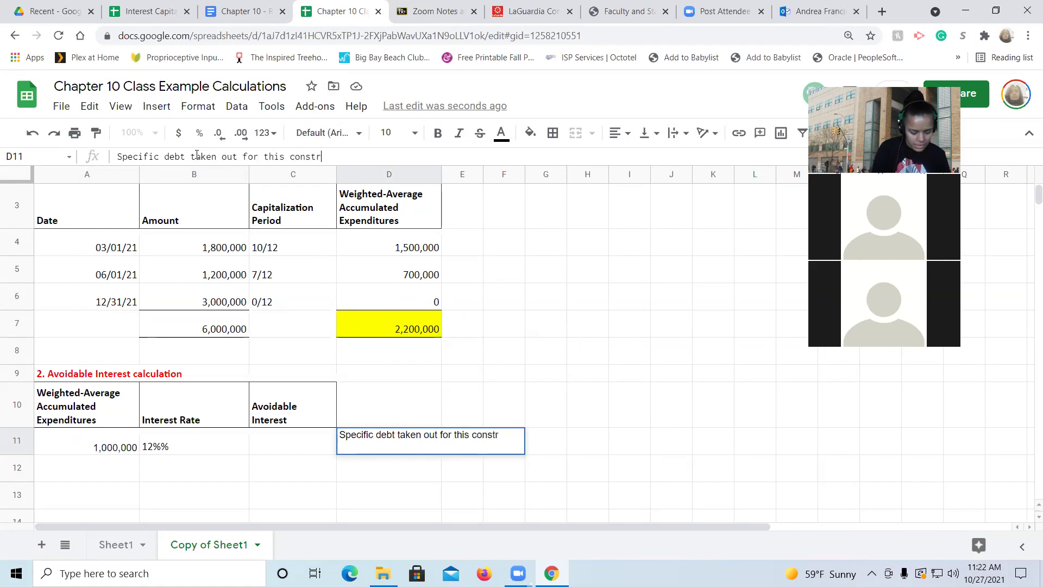
text(uction)
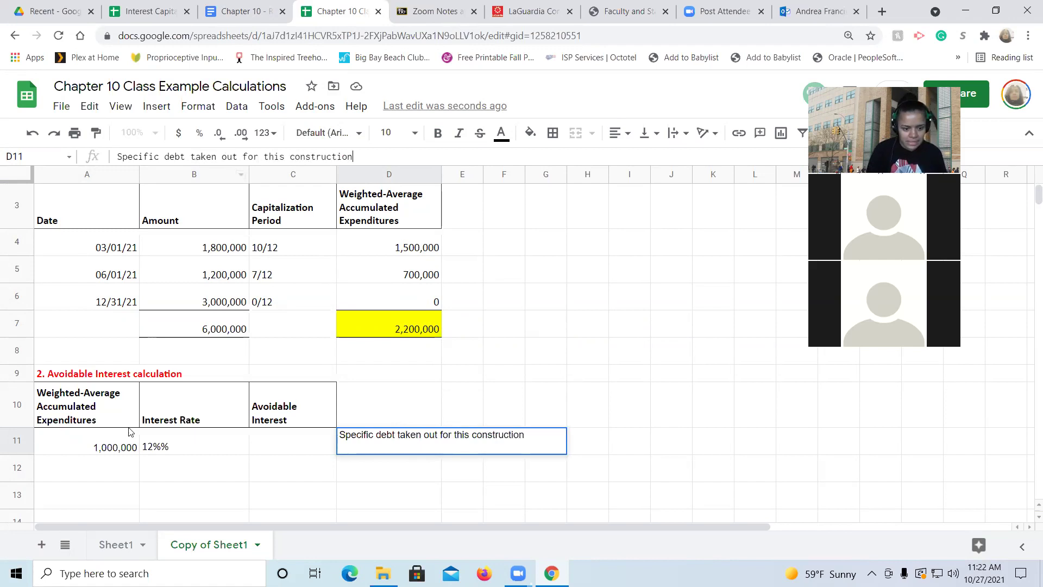
Remove the extra percent sign from the interest rate in B11, making it 12%
click(172, 448)
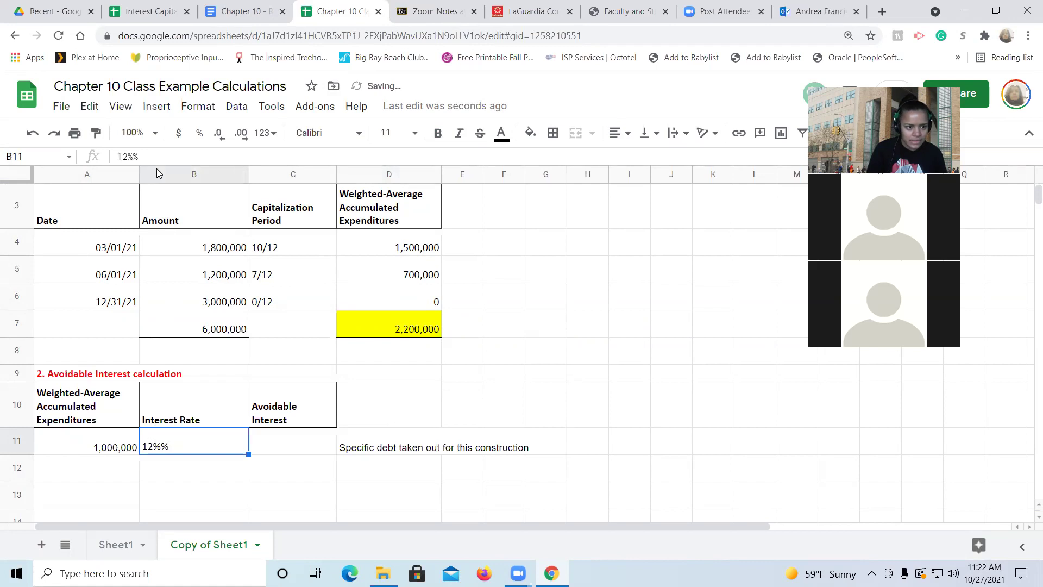
click(144, 156)
key(BackSpace)
key(Return)
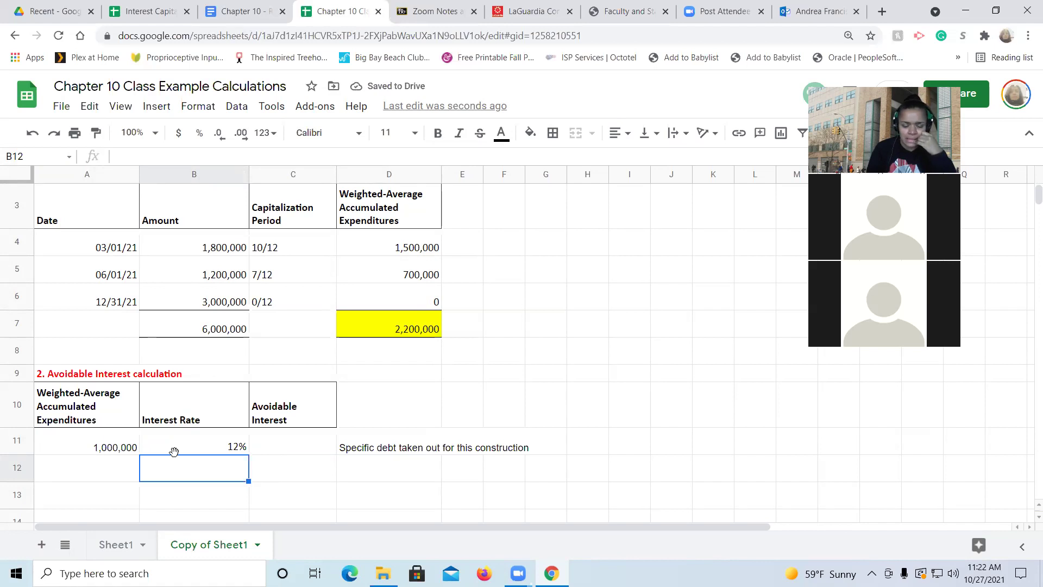
Calculate the avoidable interest on the specific debt in C11 with the formula =A11*B11
click(274, 452)
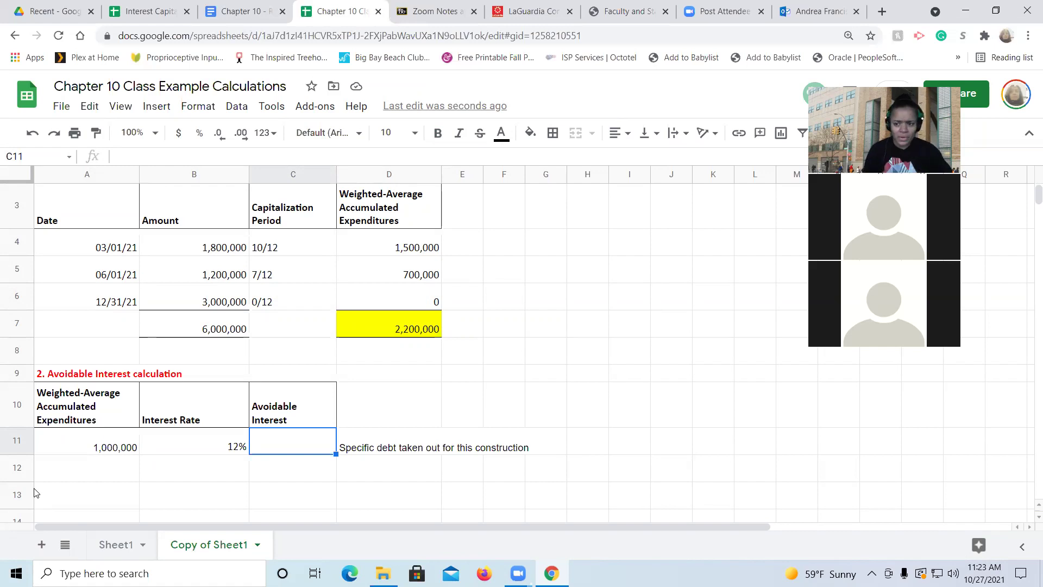
text(=)
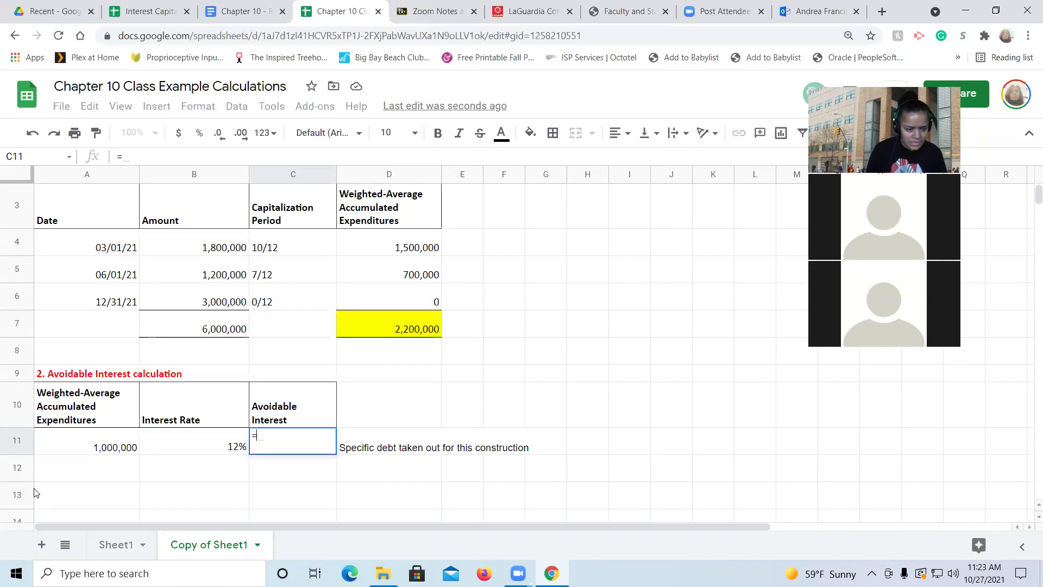
click(121, 433)
text(*)
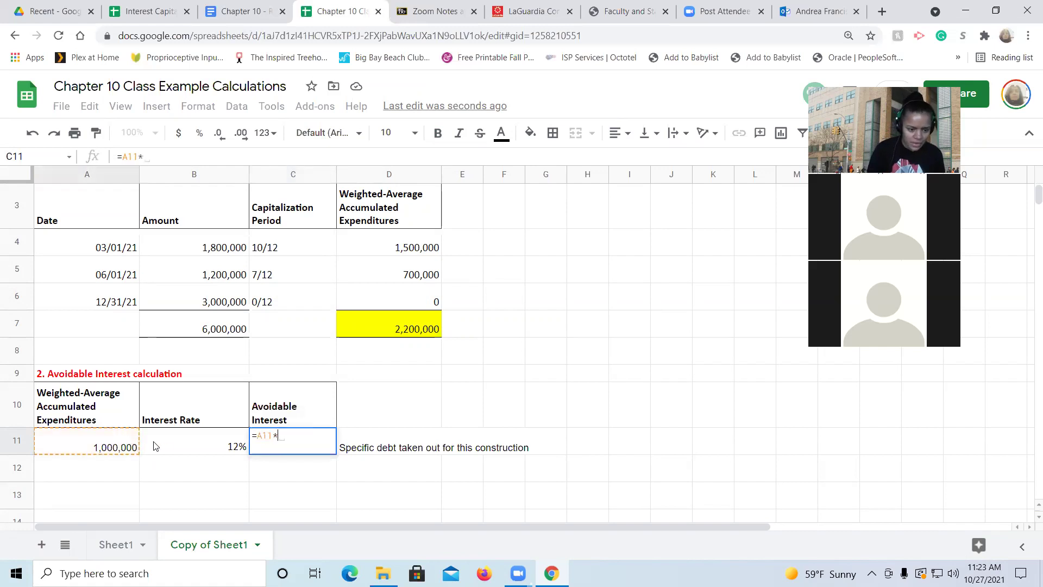
click(162, 443)
key(Return)
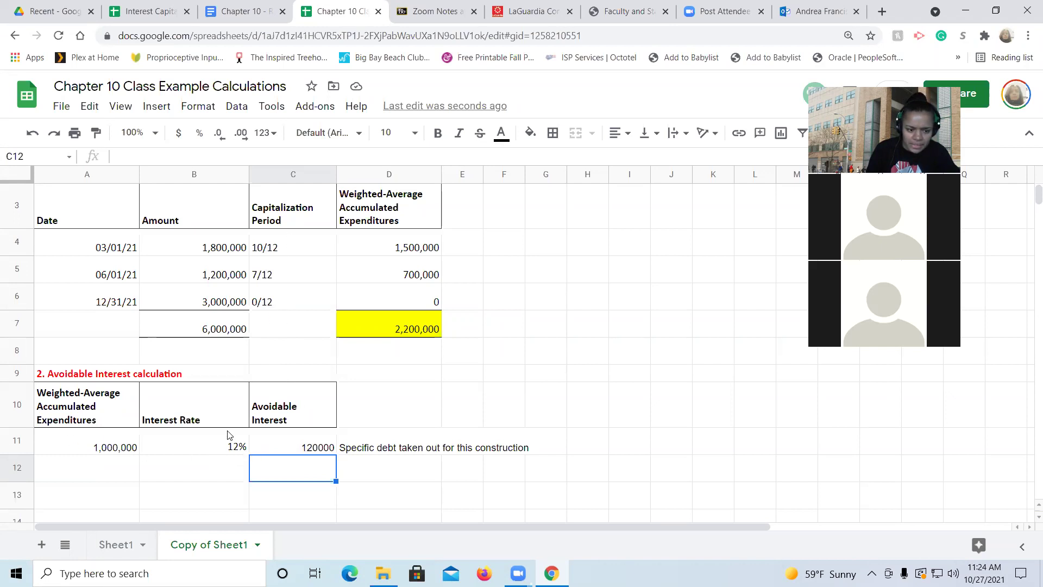
Add top and bottom borders to A13, the total cell of the avoidable interest table
click(131, 482)
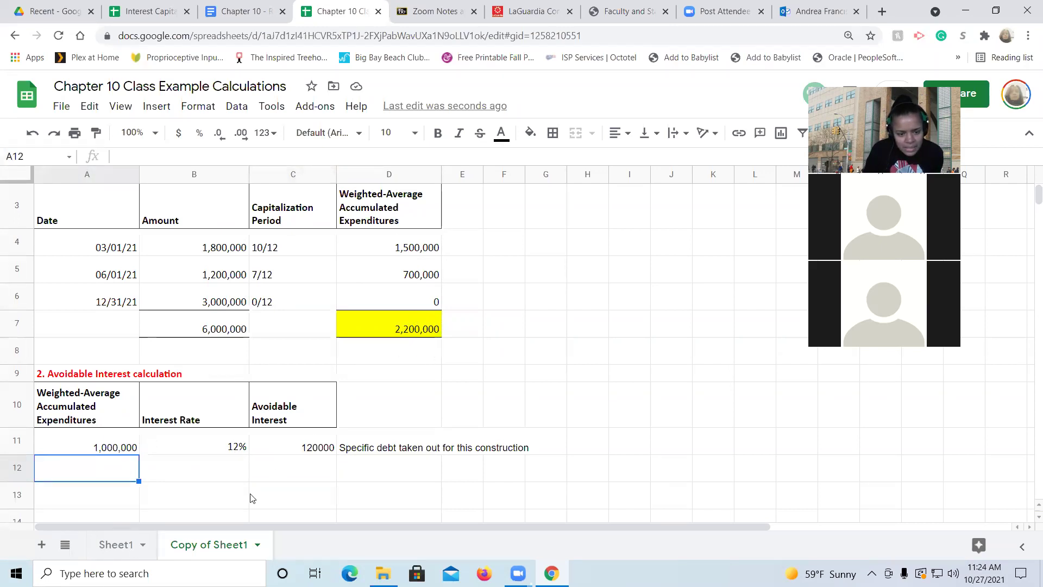
click(104, 499)
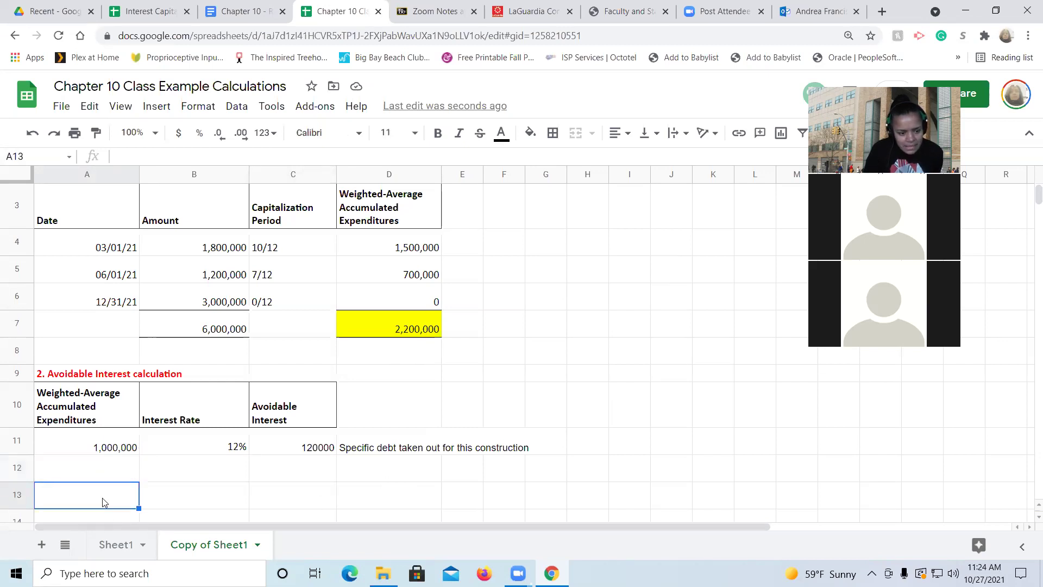
click(553, 133)
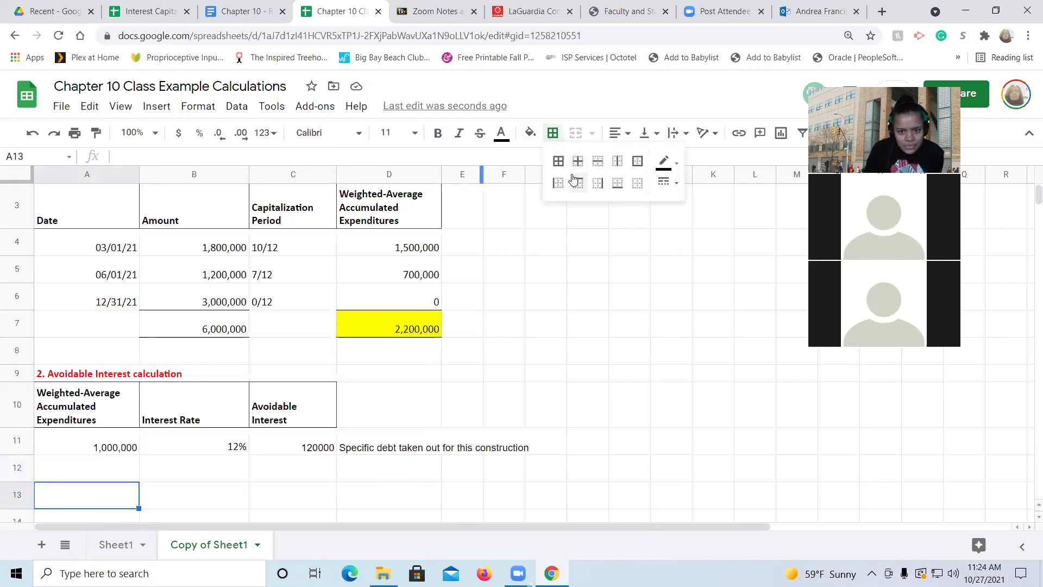
click(617, 183)
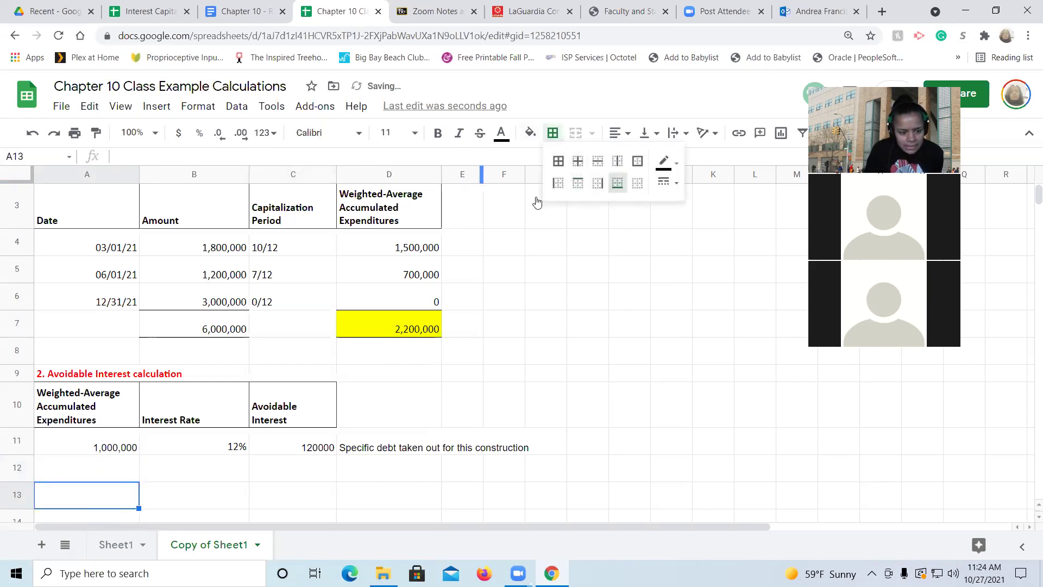
Link A13 to the weighted-average accumulated expenditures total with the formula =D7
click(76, 498)
text(=)
click(377, 330)
key(Return)
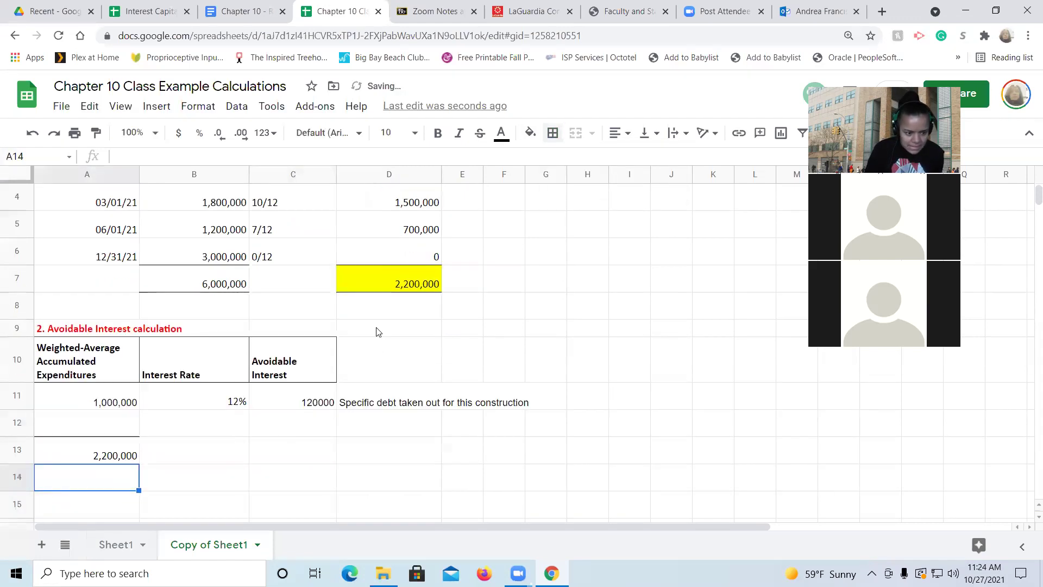
Highlight the linked total in A13 with a yellow fill and dismiss the Cortana sign-in window
click(96, 456)
click(530, 133)
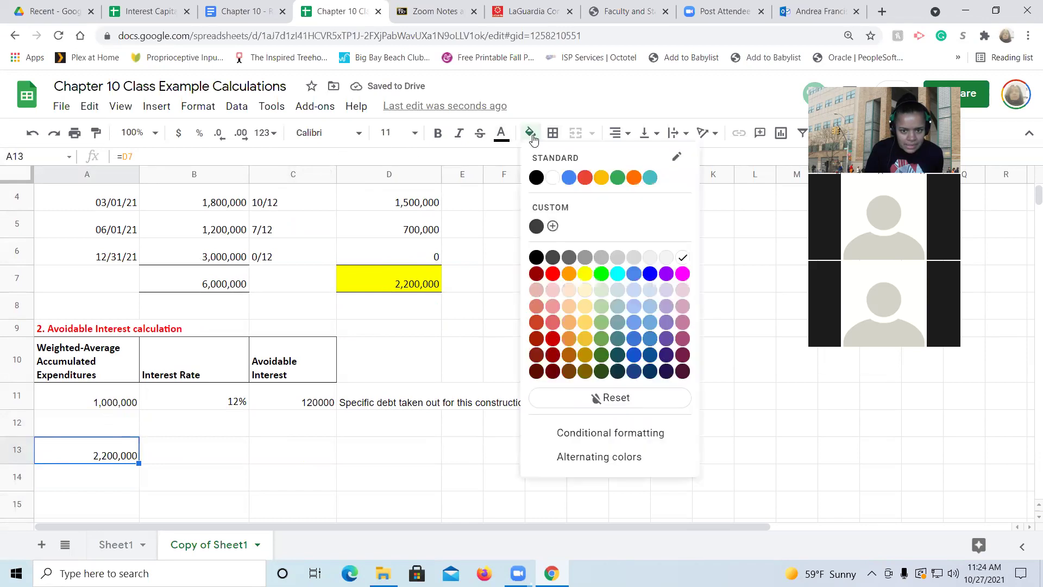
click(585, 273)
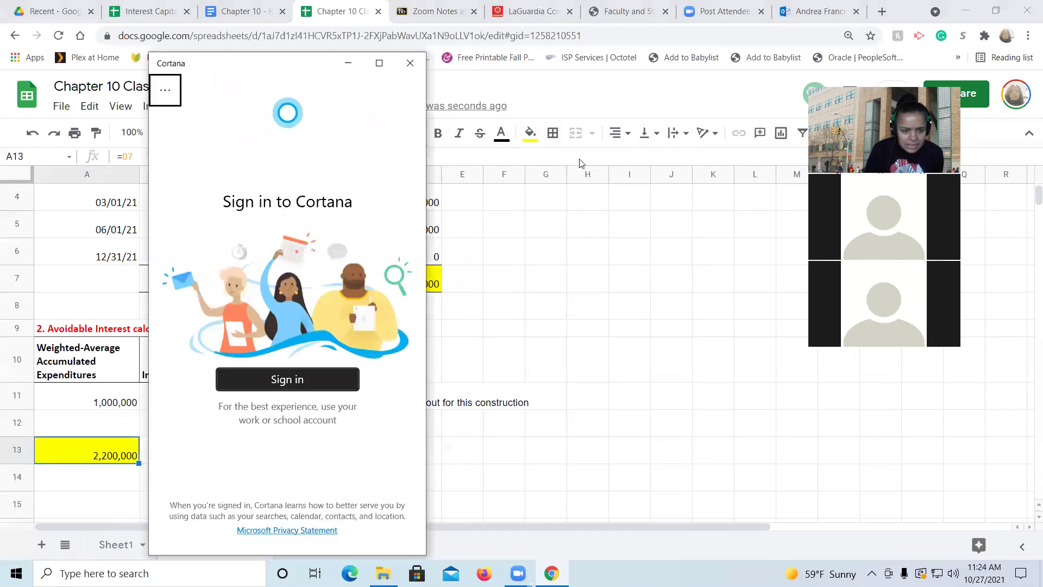
click(410, 63)
Calculate the remaining weighted-average expenditures in A12 with the formula =A13-A11
click(83, 431)
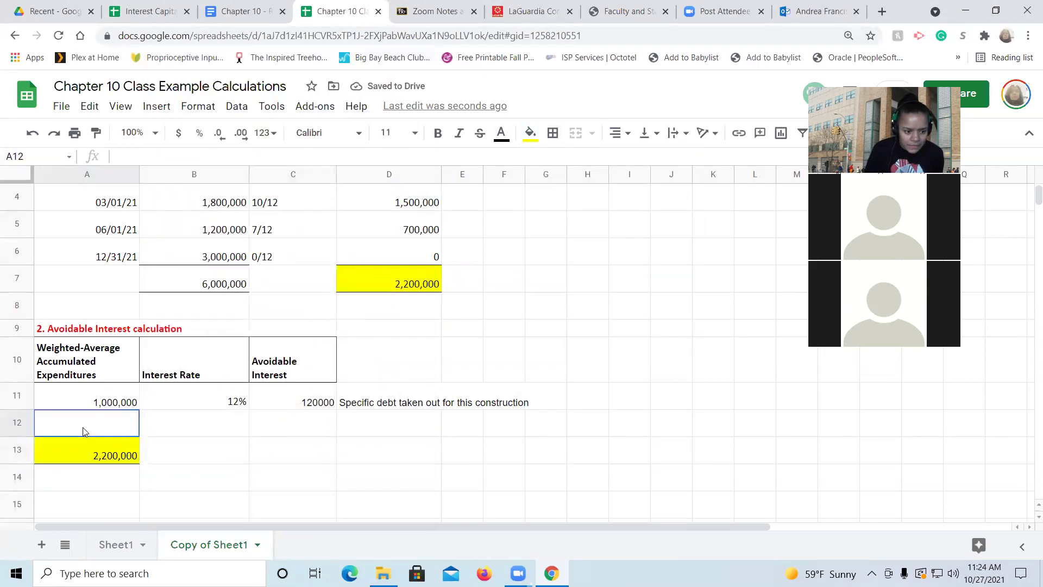
text(=)
click(109, 455)
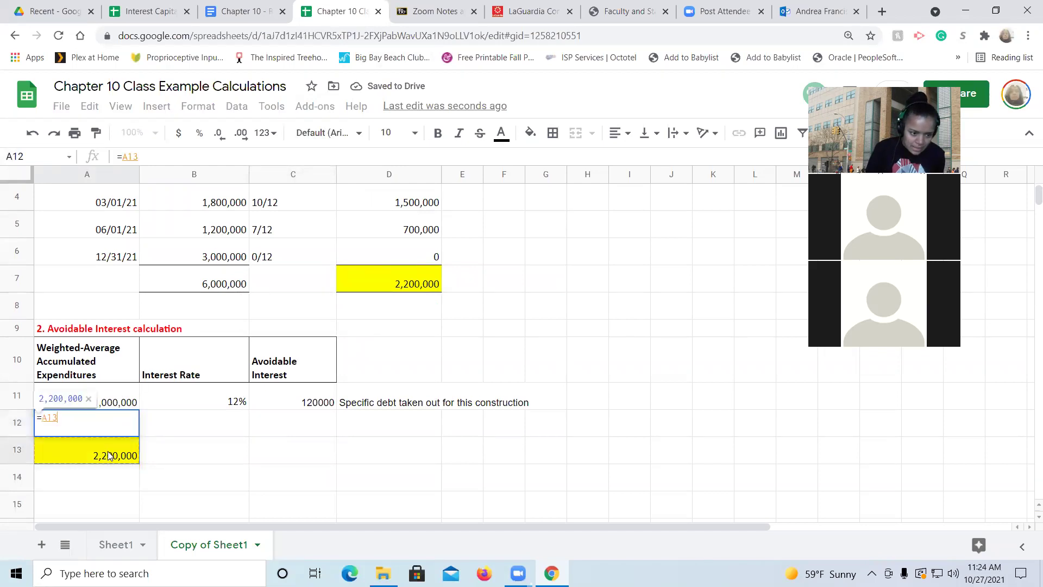
text(-)
click(128, 406)
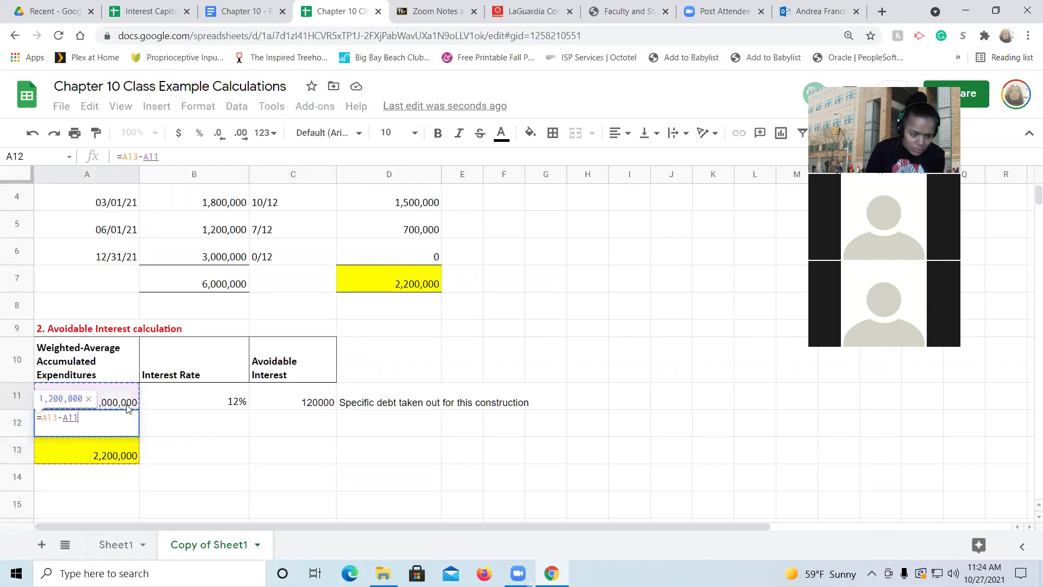
key(Return)
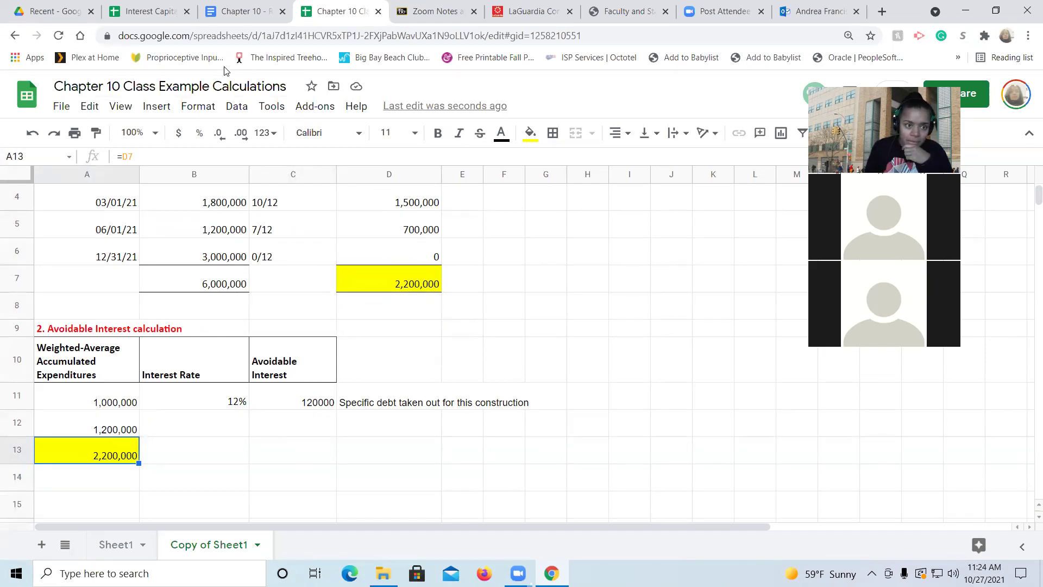
Check the Hanson problem text in the Chapter 10 document and enter ??? as the interest rate placeholder in B12
click(231, 15)
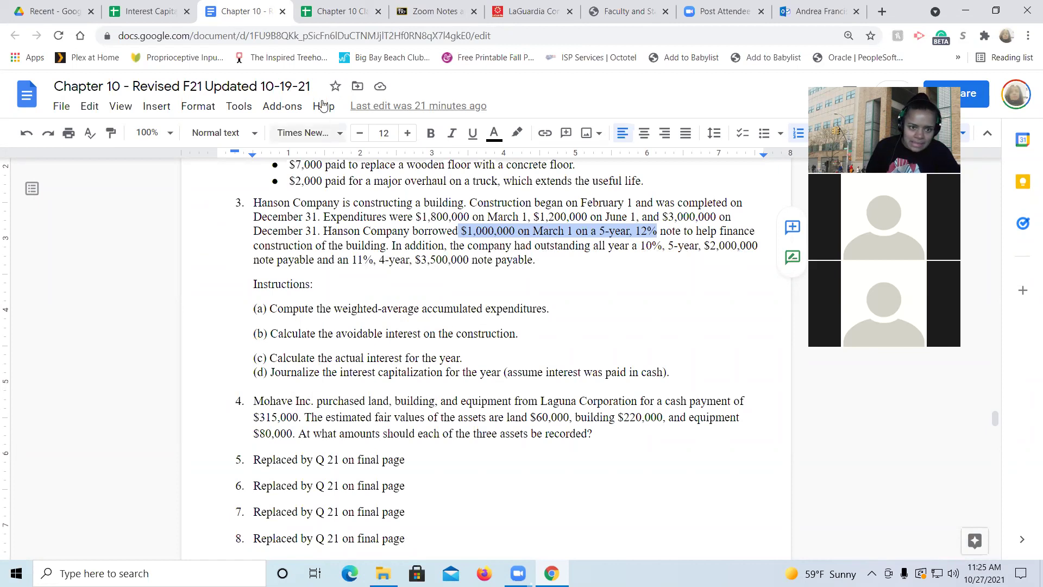
click(327, 15)
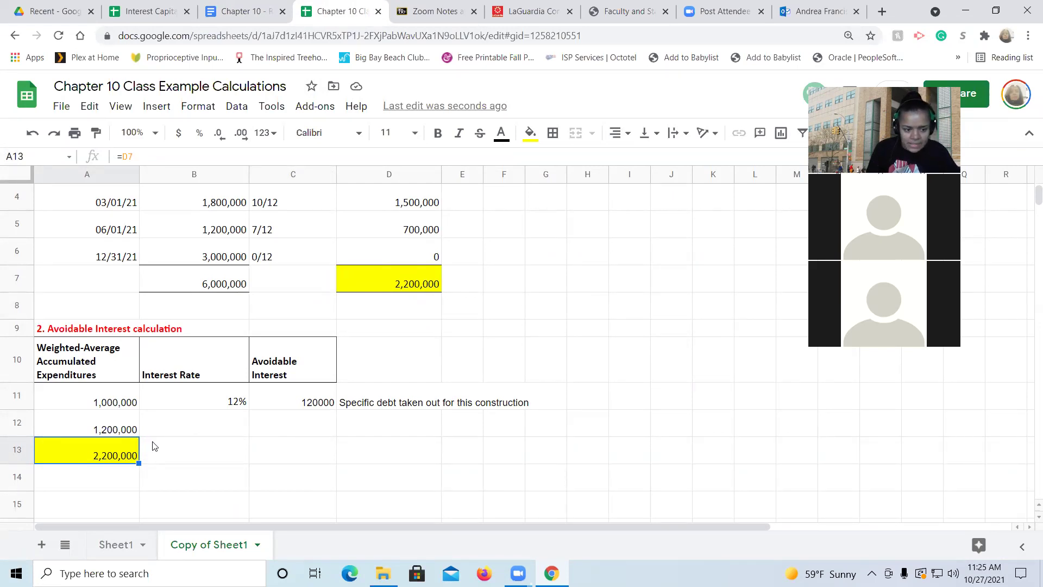
click(213, 426)
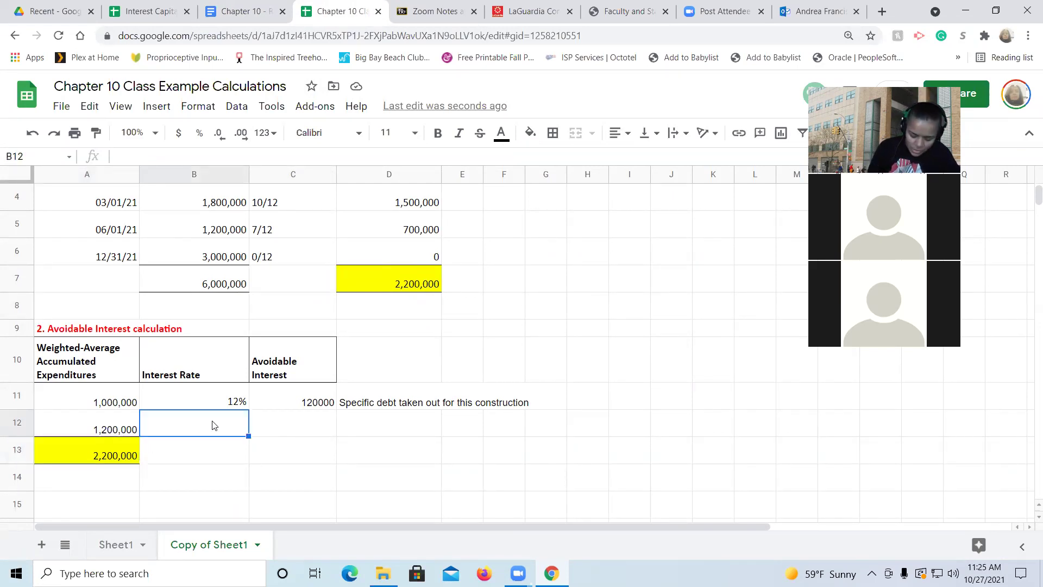
text(???)
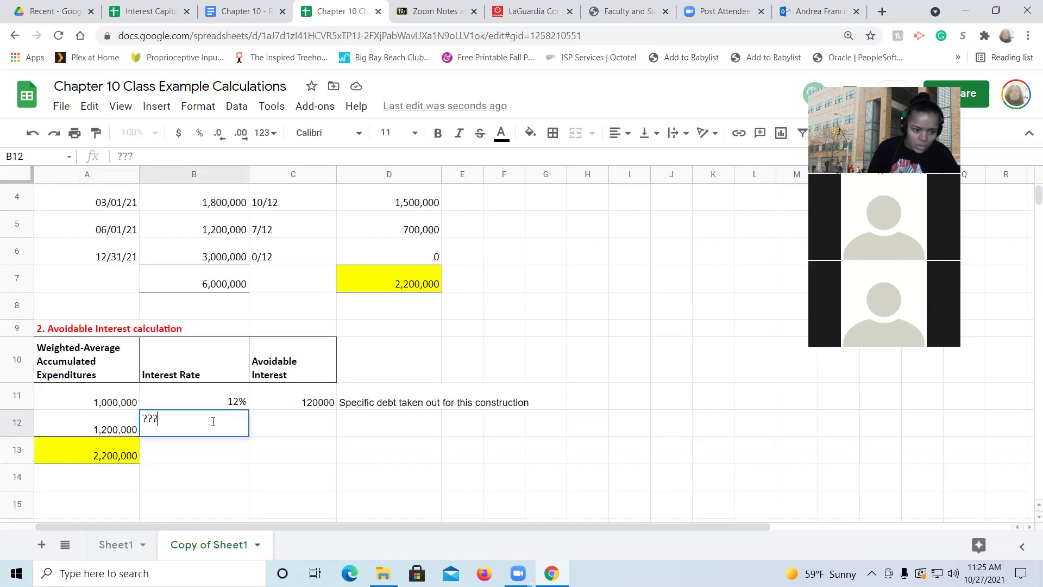
click(267, 436)
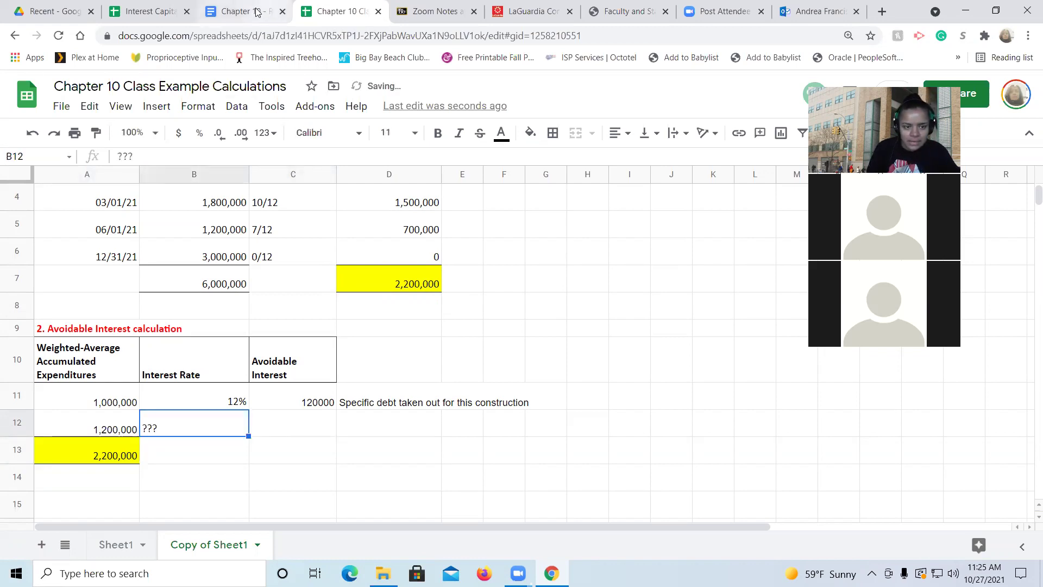
Review the company's other outstanding notes in the Chapter 10 document and locate the Weighted-Average Interest Rate Computation table in the spreadsheet
click(245, 11)
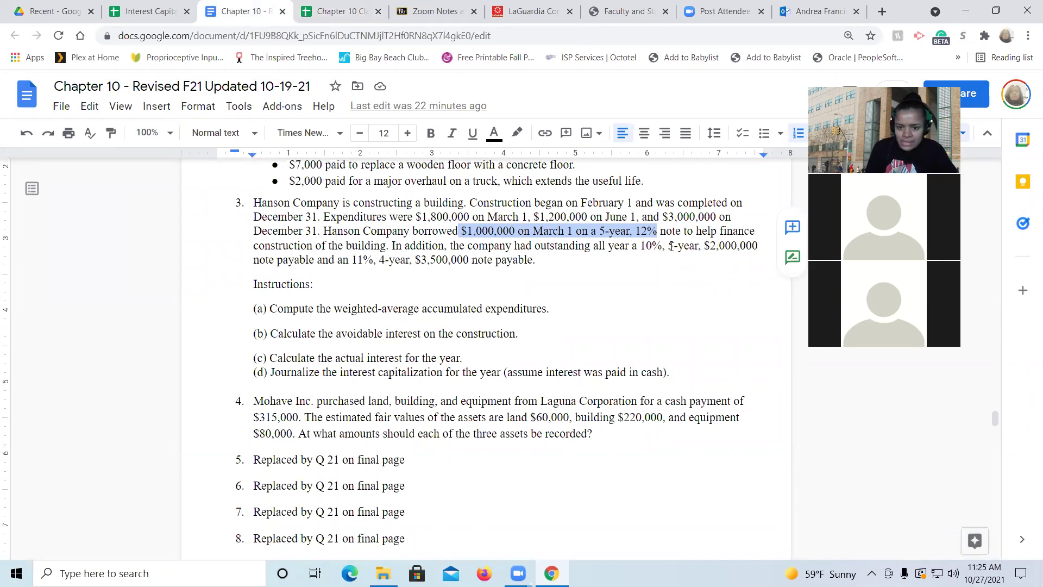
drag(415, 262, 470, 265)
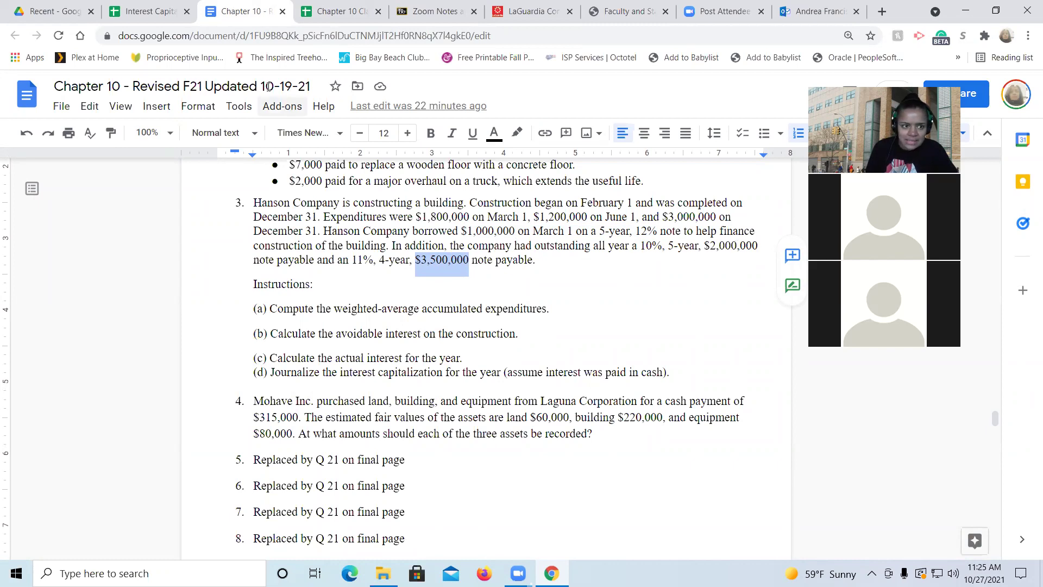
click(315, 13)
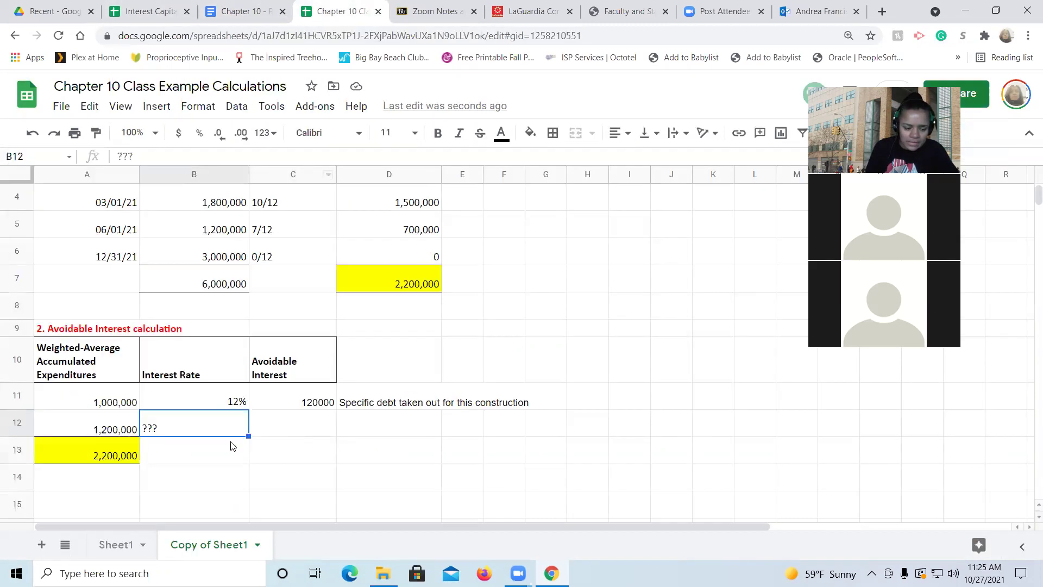
click(226, 476)
key(Down)
key(Down)
key(Down)
key(Down)
key(Down)
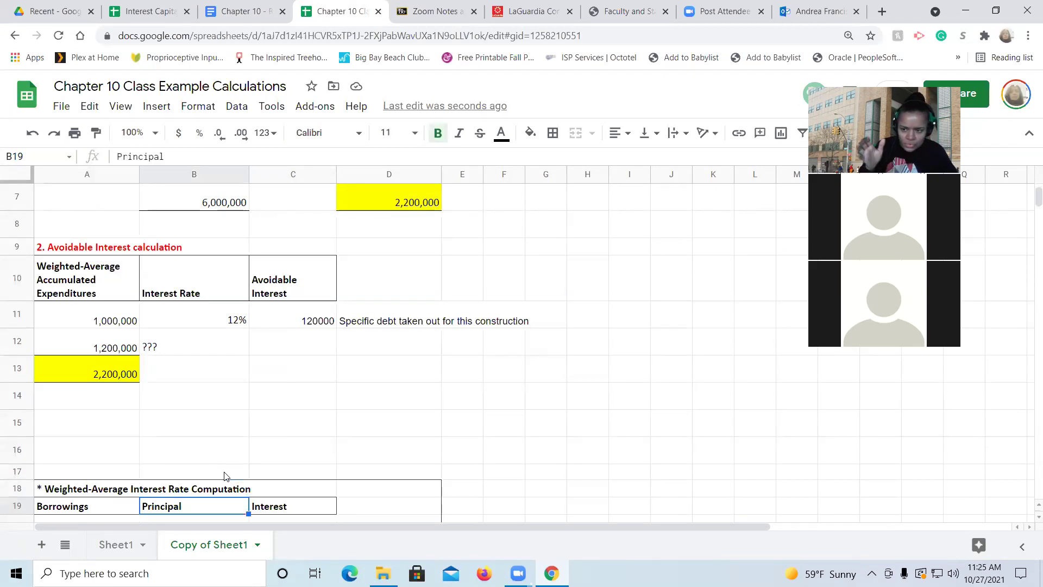
key(Down)
key(Down)
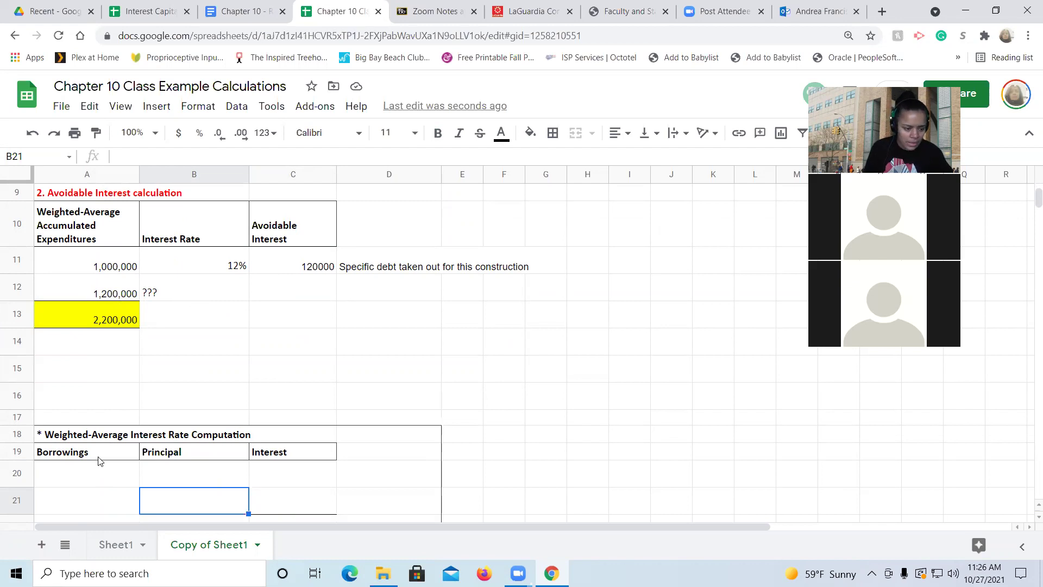
List the first borrowing in row 20 as "10% 5 year note" with a principal of 2,000,000, checking the problem document
click(94, 481)
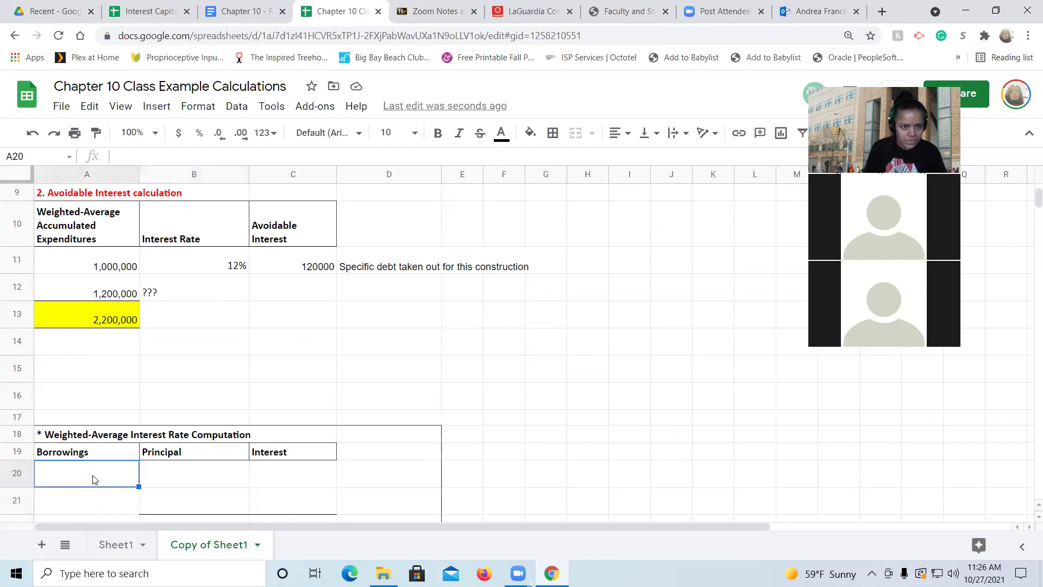
click(231, 17)
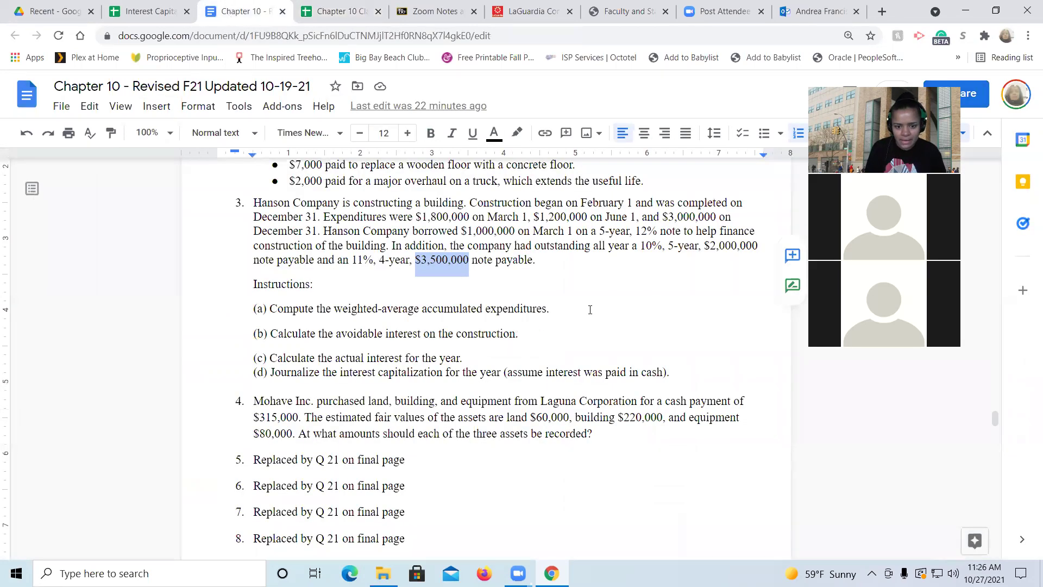
click(334, 12)
text(10%)
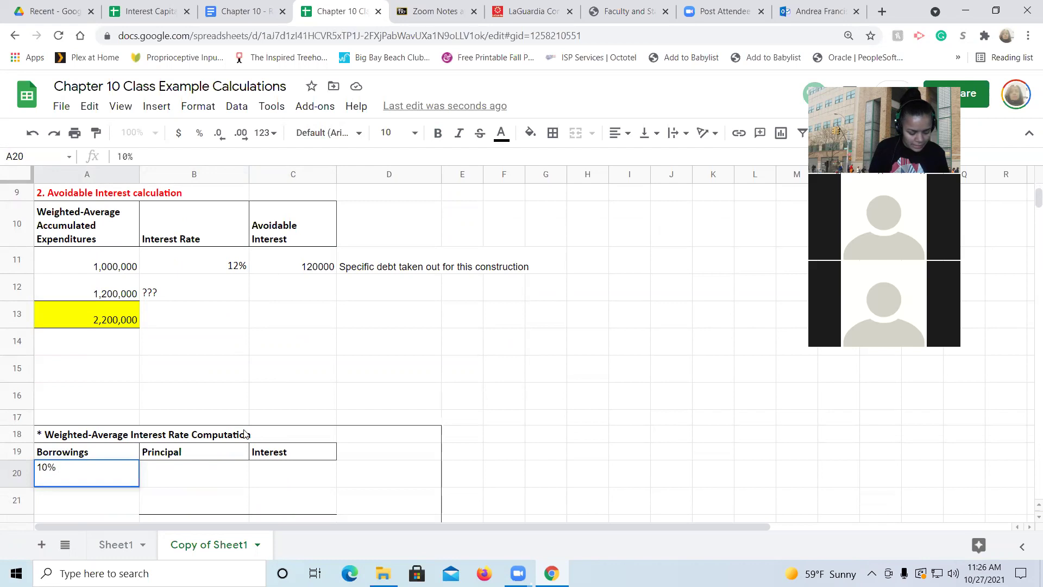
text( 5 )
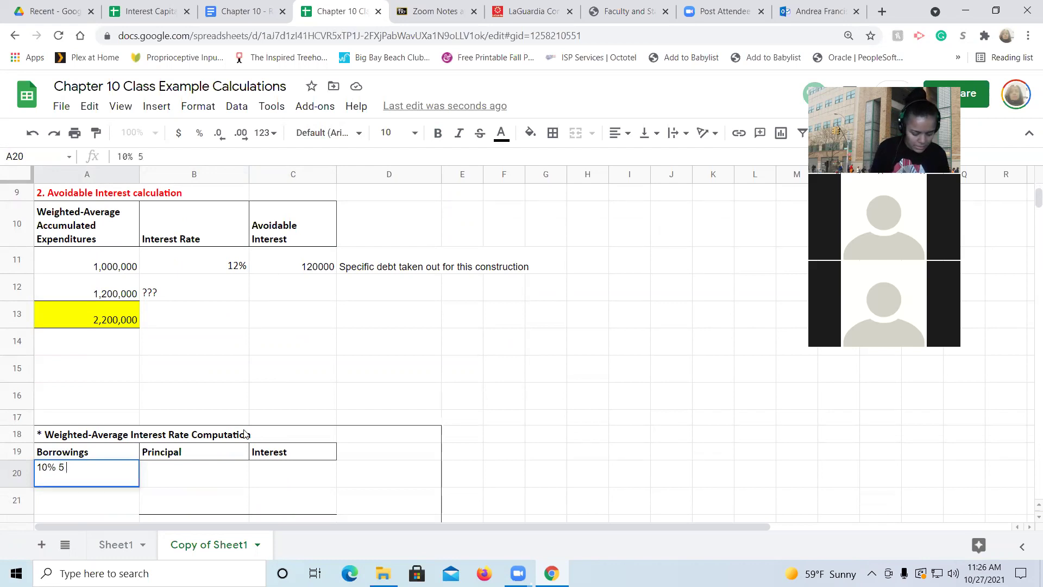
text(year note)
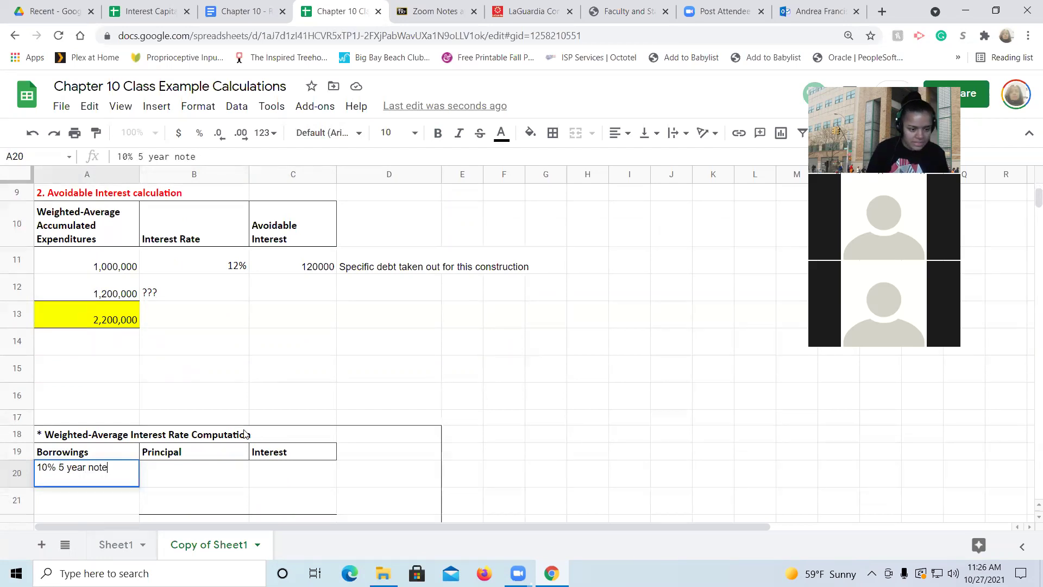
key(Tab)
text(2,000,000)
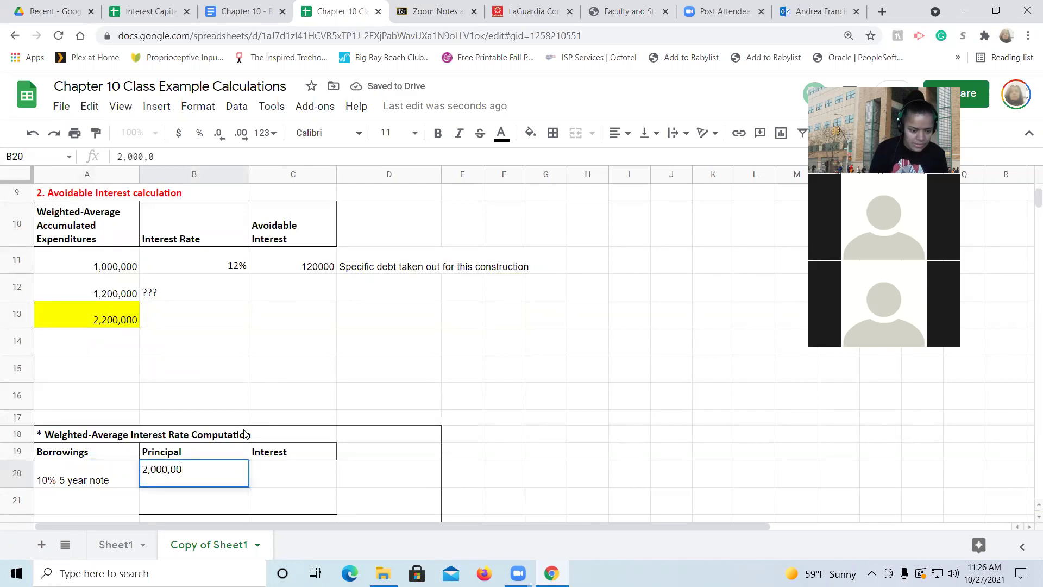
key(Tab)
text(10)
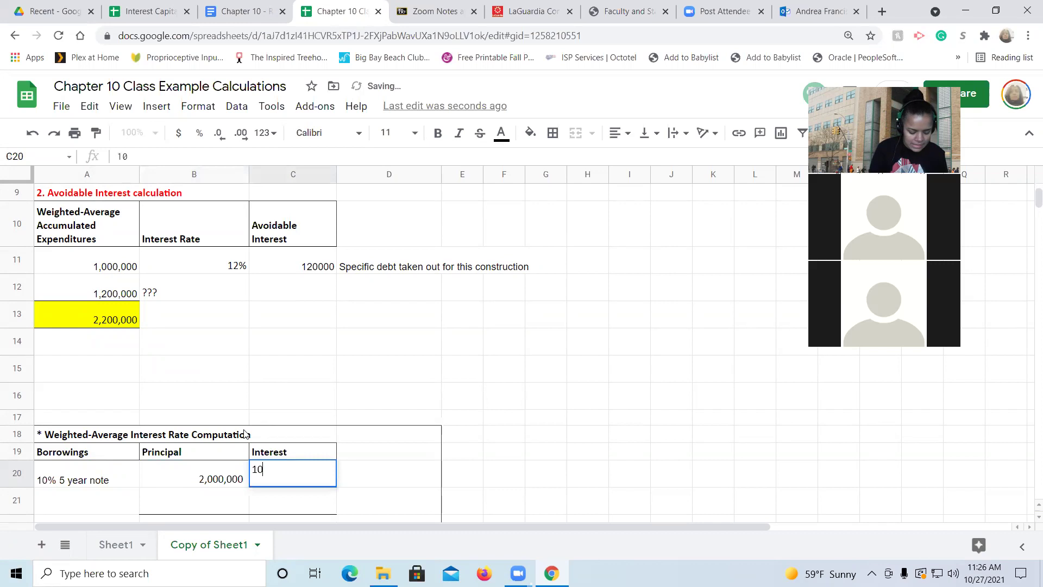
text(%)
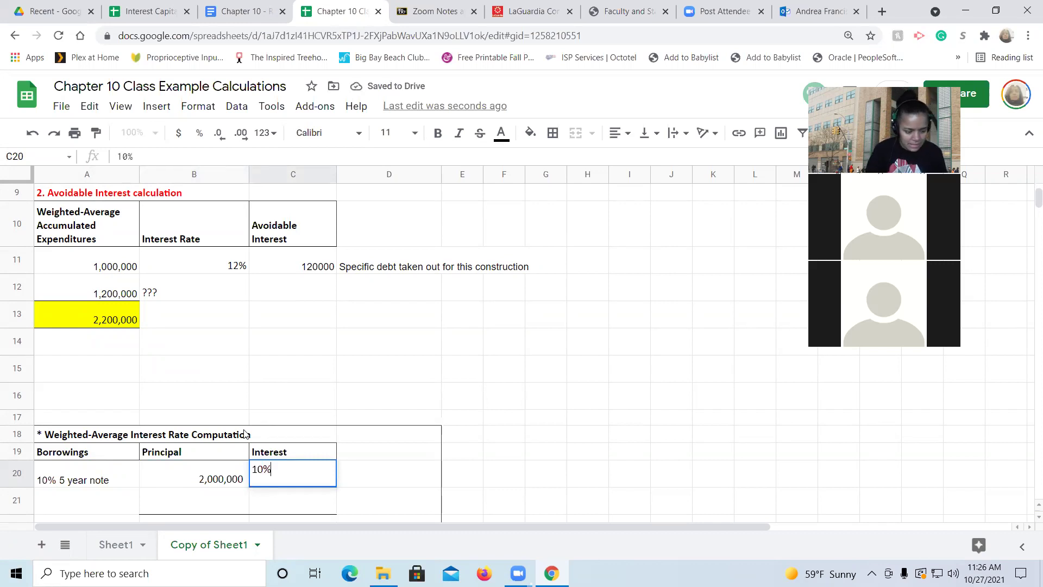
key(BackSpace)
key(BackSpace)
key(BackSpace)
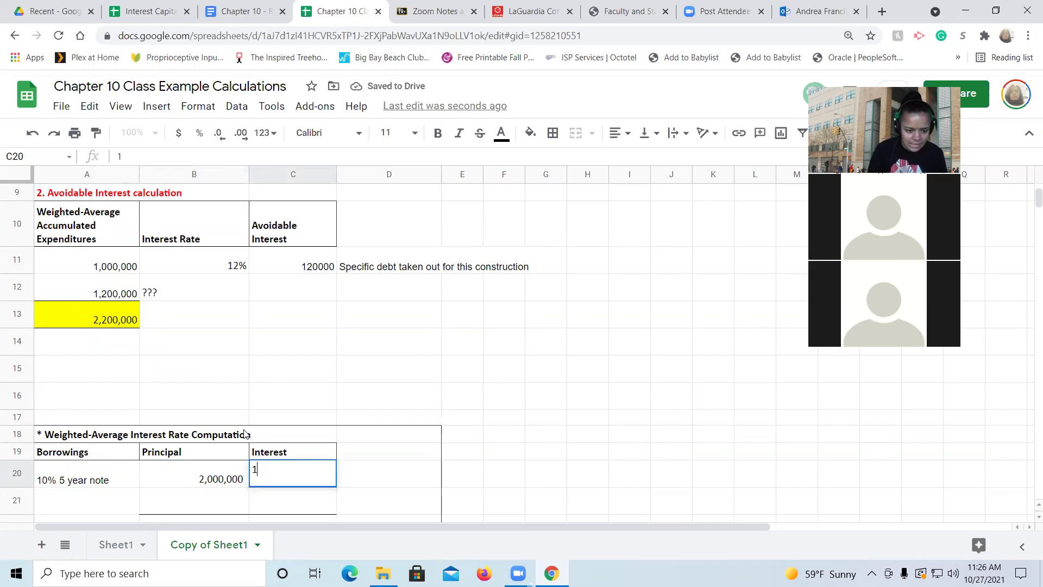
Calculate the interest on the 10% note in C20 with the formula =B20*10%
text(=B20)
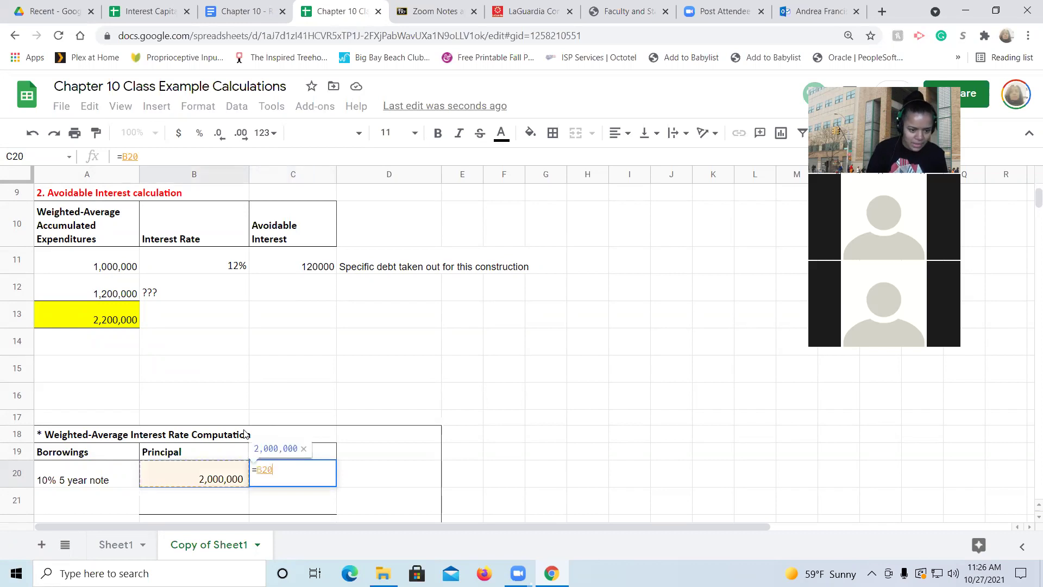
text(*10%)
key(Return)
Add the explanatory note (2M*10%) in D20 beside the interest on the 10% note
key(Down)
key(Up)
key(Up)
key(Right)
text(2)
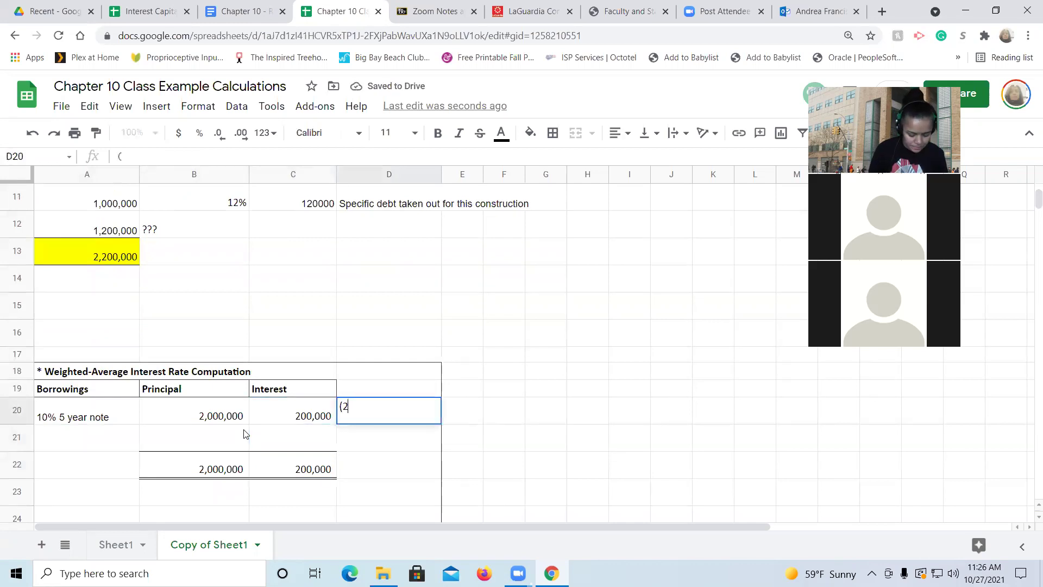
text(M*109)
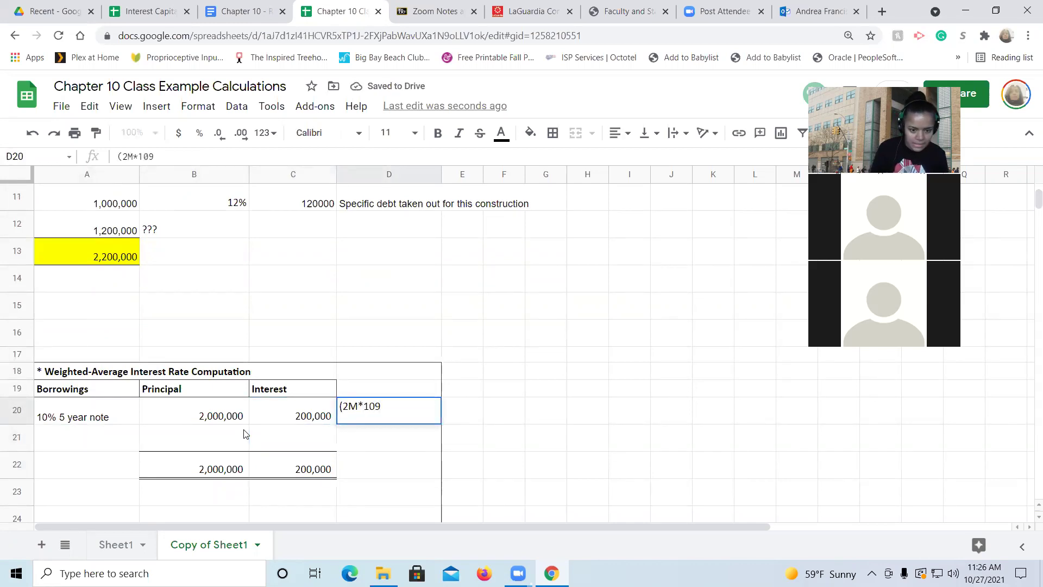
text(%)
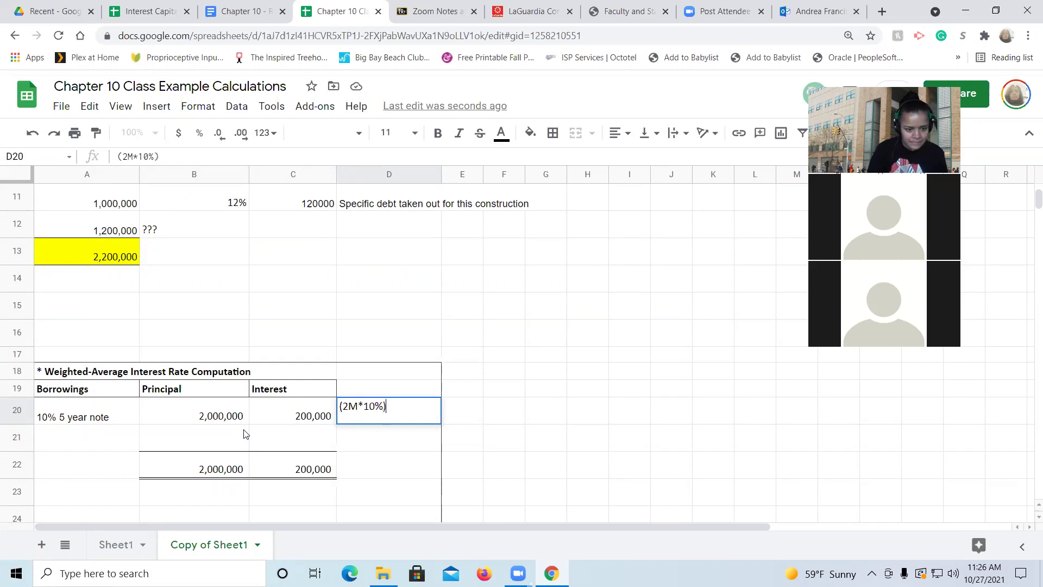
text())
click(244, 434)
key(Left)
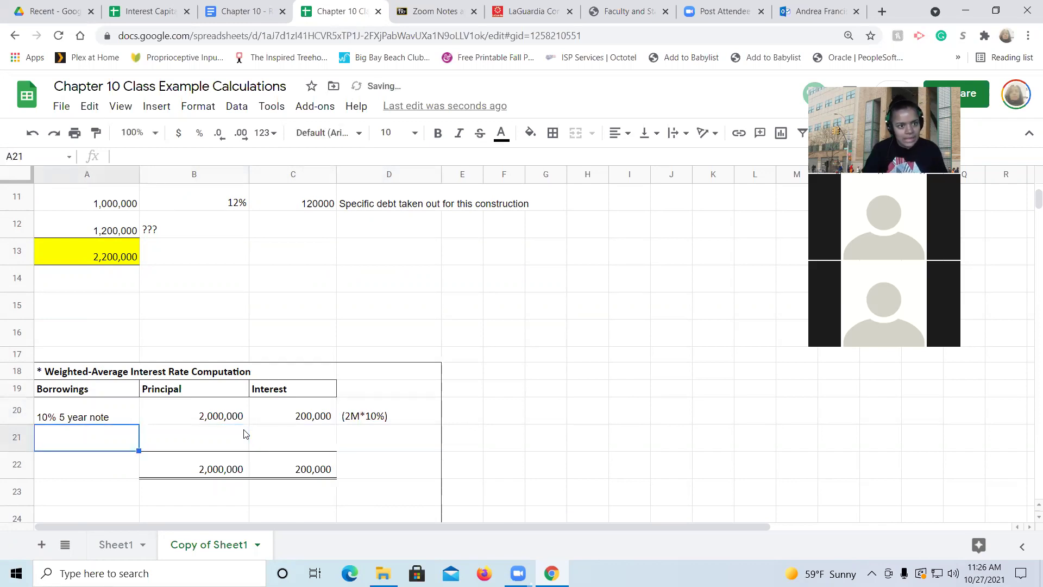
List the second borrowing in row 21 as "11% 4 year note" with a principal of 3,500,000, checking the problem document
click(244, 434)
click(242, 12)
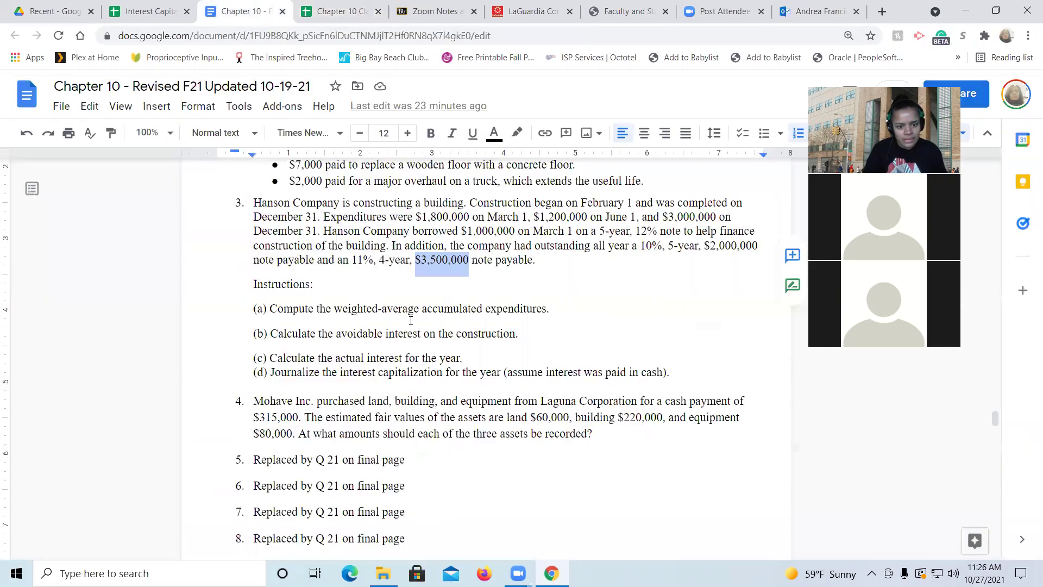
click(308, 8)
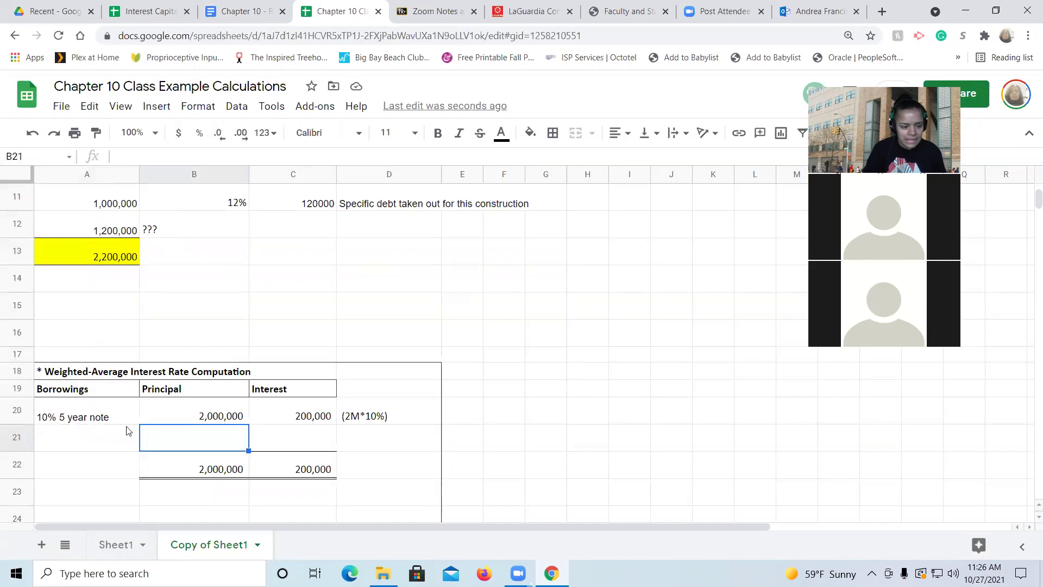
click(106, 444)
text(11)
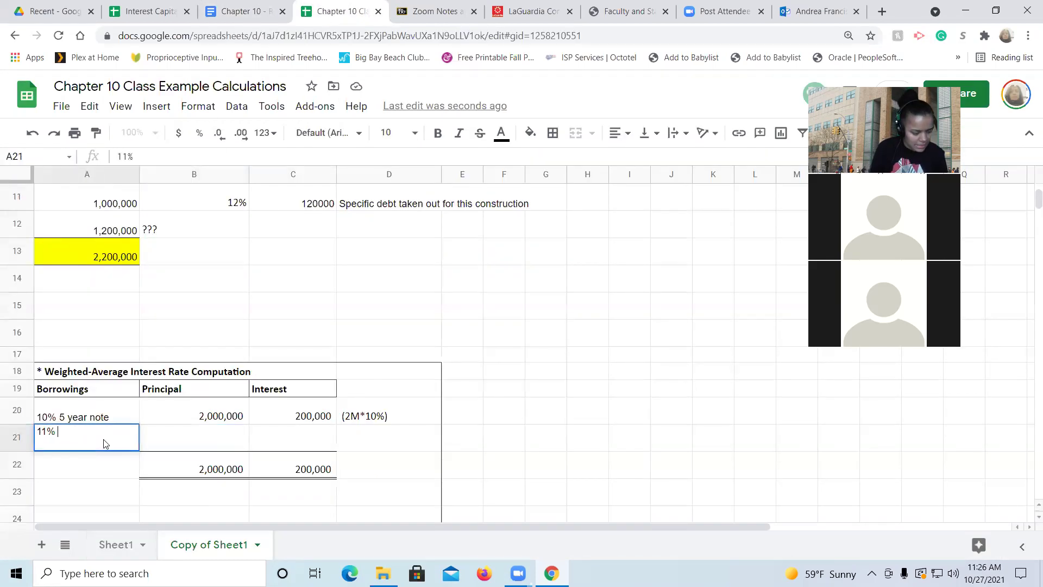
text(% 4 year note)
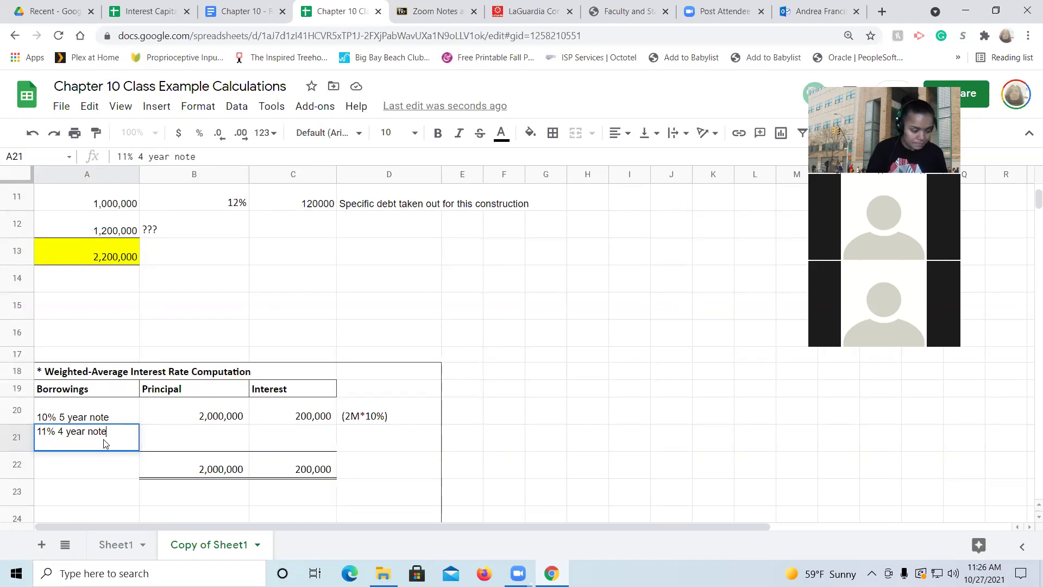
key(Tab)
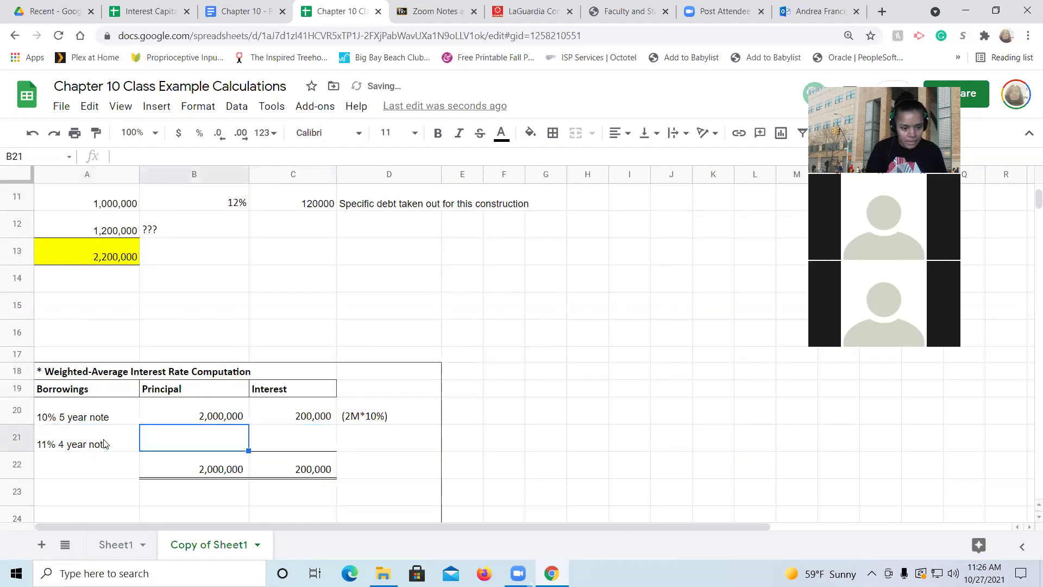
text(3,500,000)
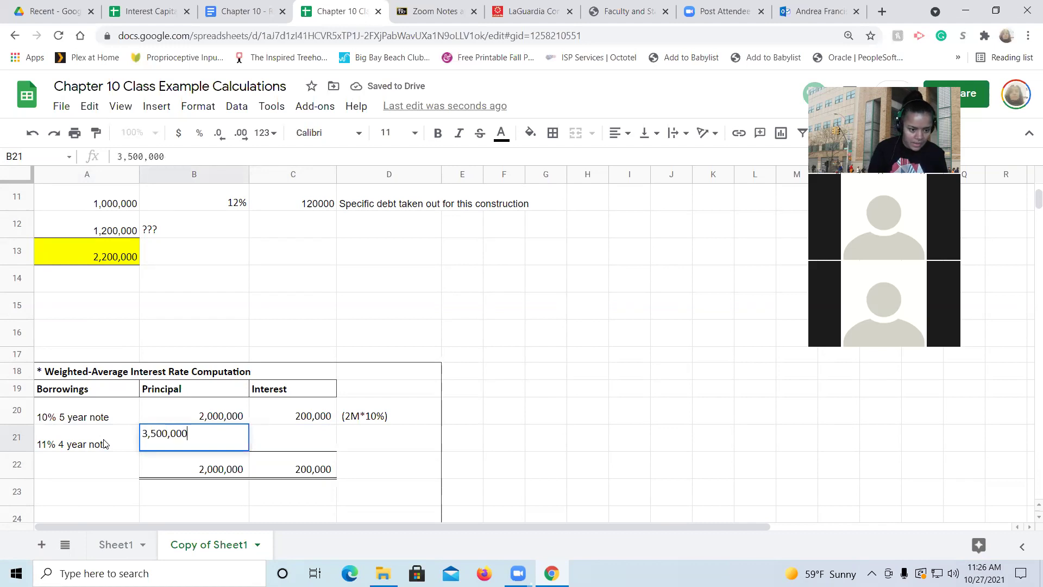
key(Tab)
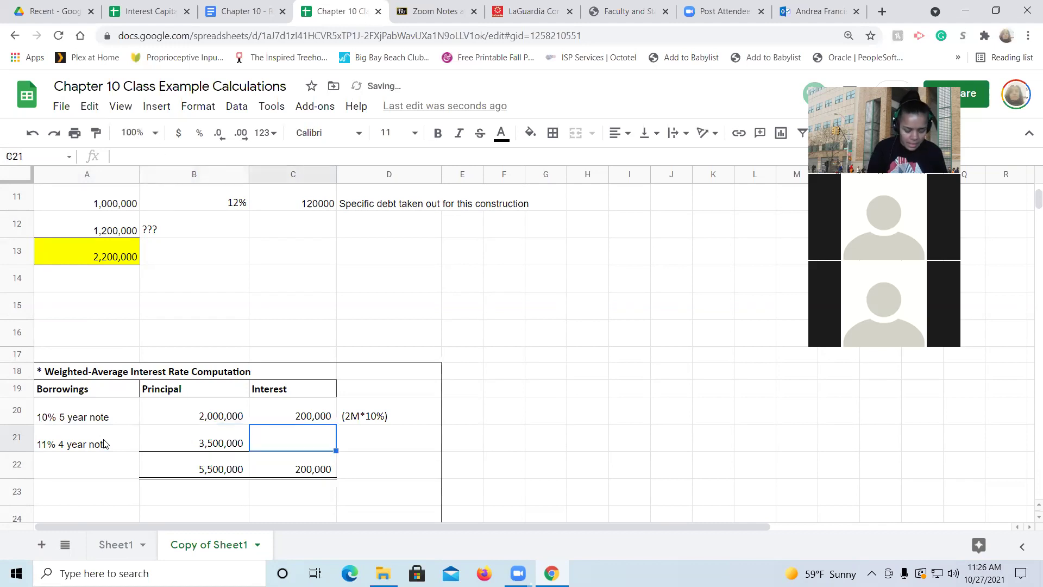
Calculate the interest on the 11% note in C21 with the formula =B21*11%
text(=)
key(Left)
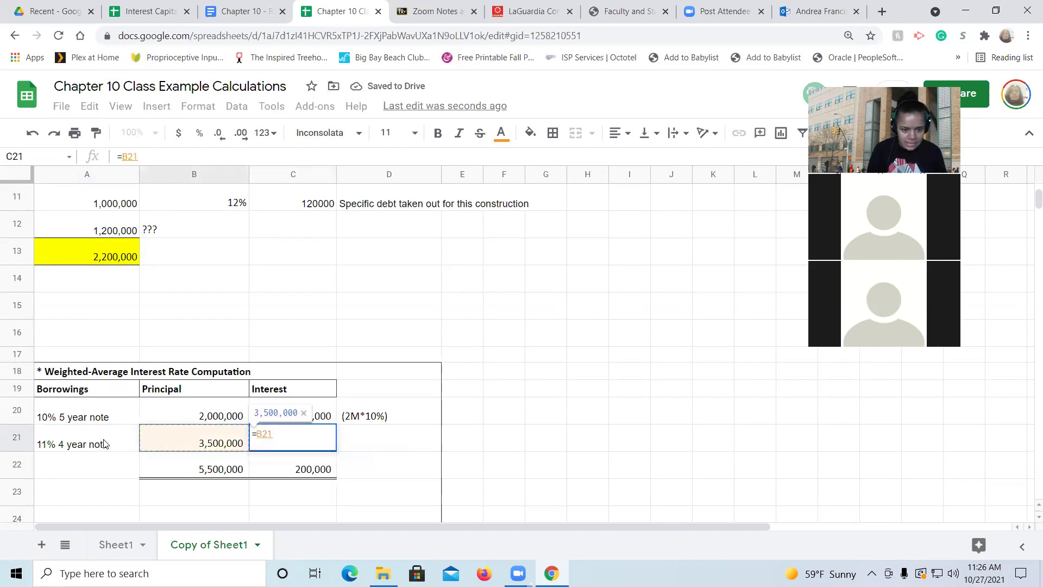
text(*11%)
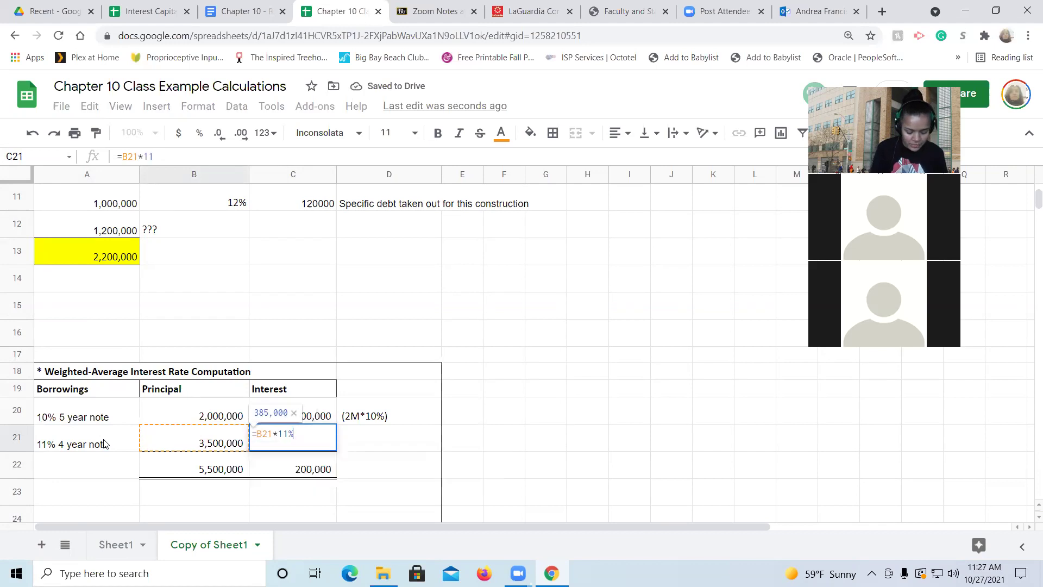
key(Return)
Add the explanatory note ($3.5M*11%) in D21 beside the interest on the 11% note
key(Up)
key(Right)
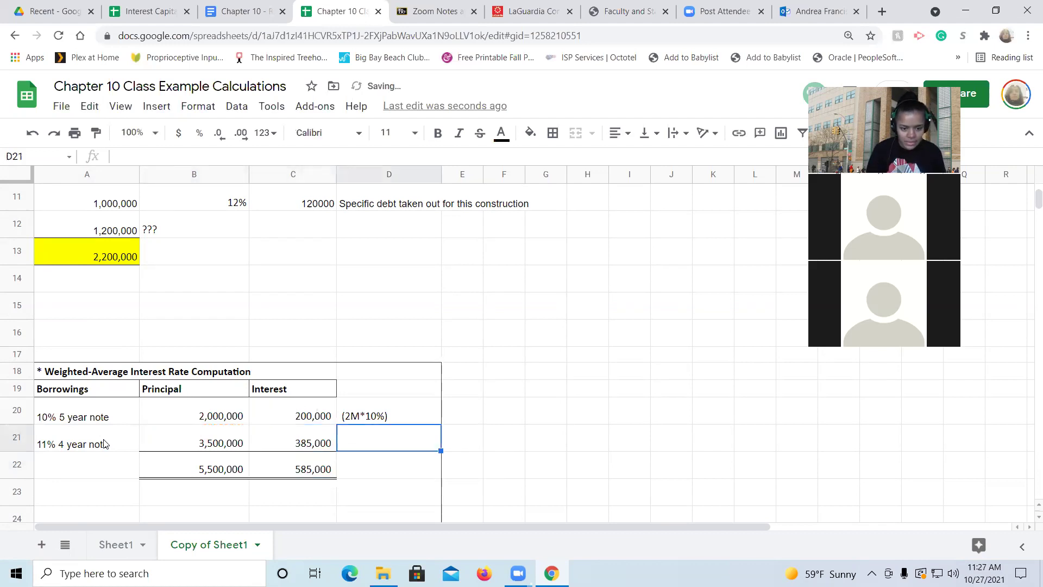
text(($)
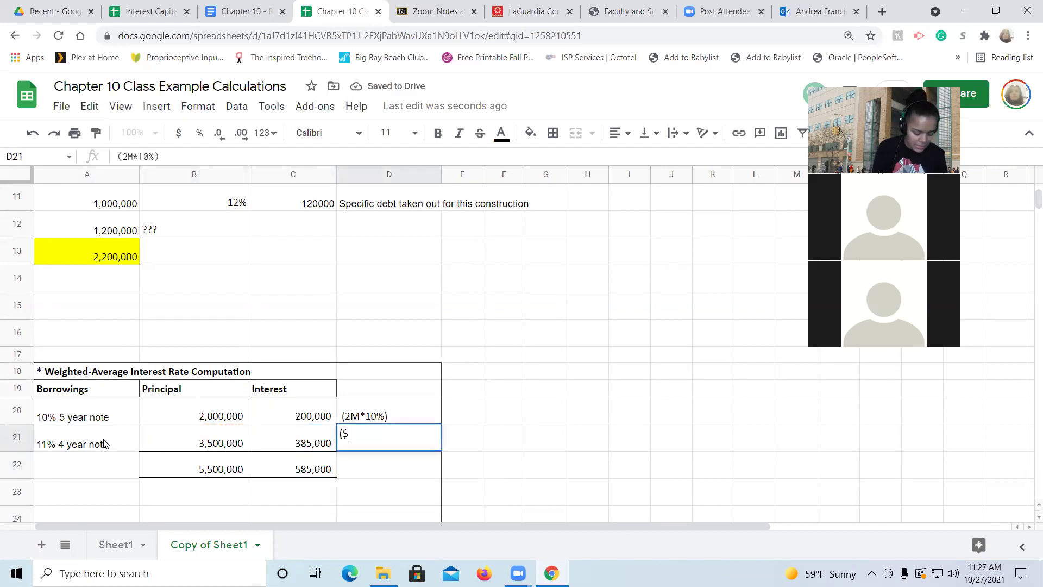
text(3.5M)
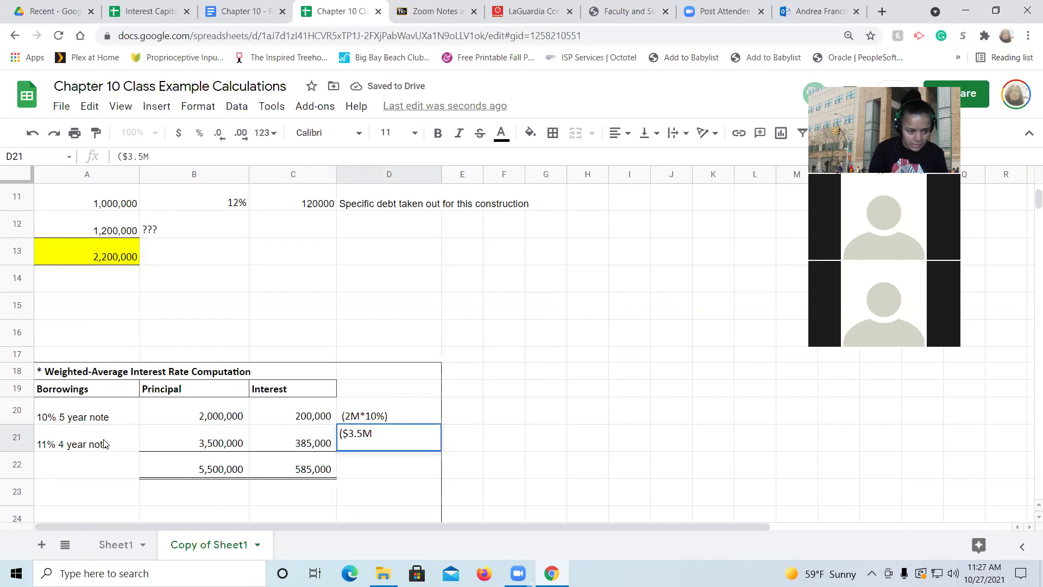
text(*11%)
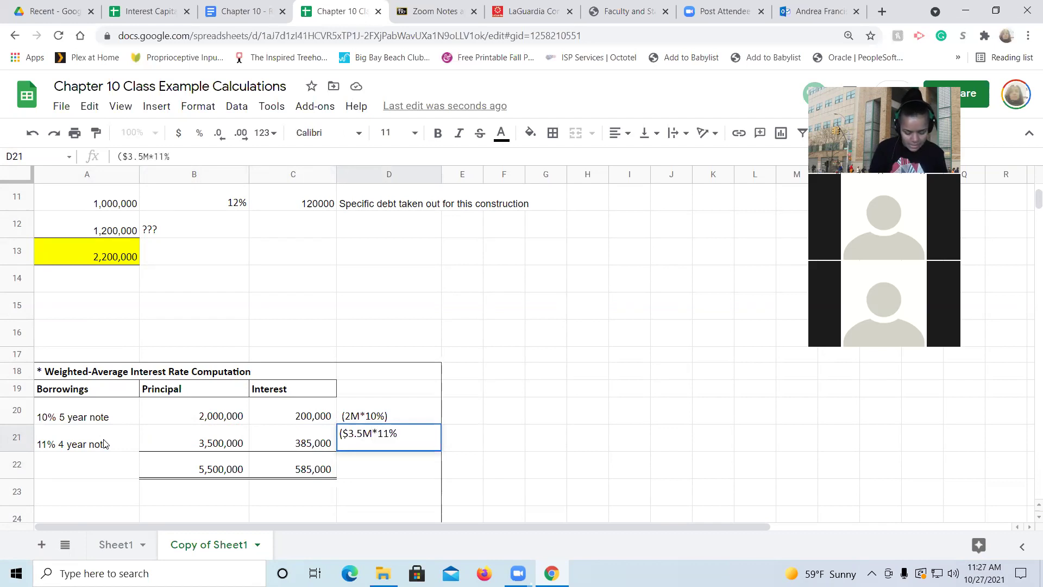
key(Return)
Delete the empty rows 24 to 26 between the borrowings table and the weighted-average interest rate line
key(Down)
key(Down)
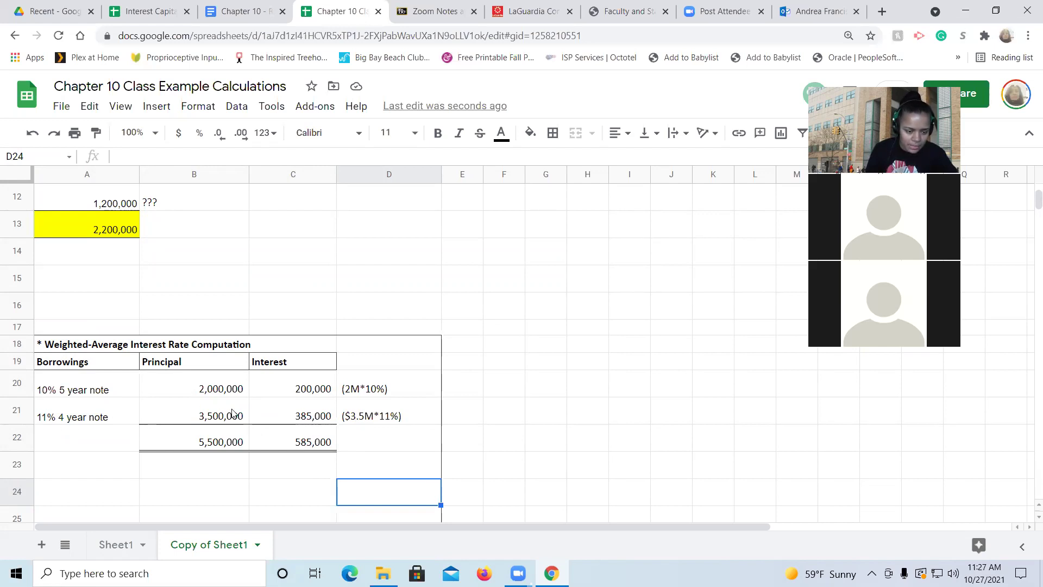
key(Down)
key(Down)
key(Down)
key(Down)
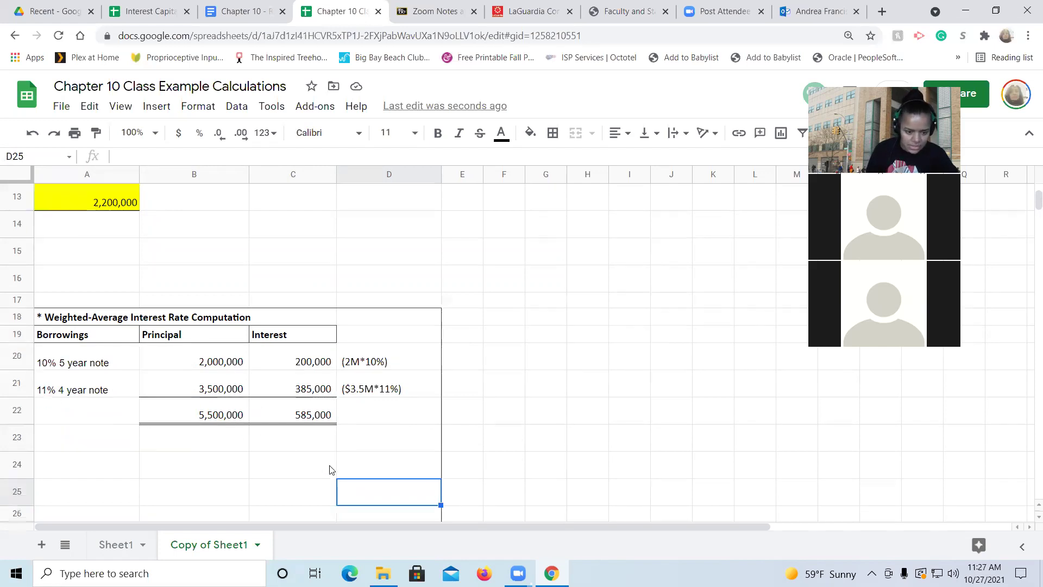
drag(29, 412, 30, 459)
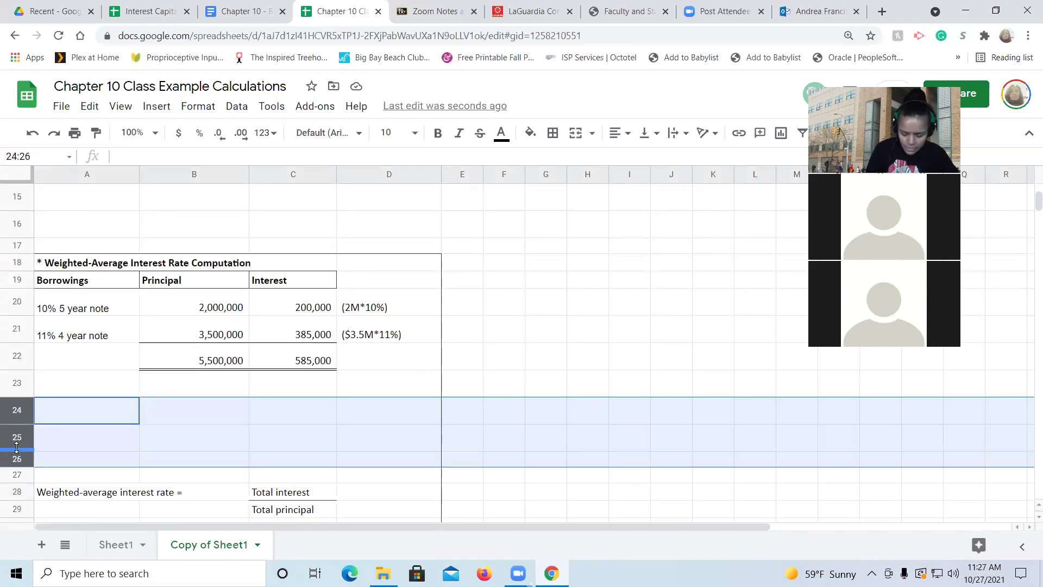
right_click(20, 448)
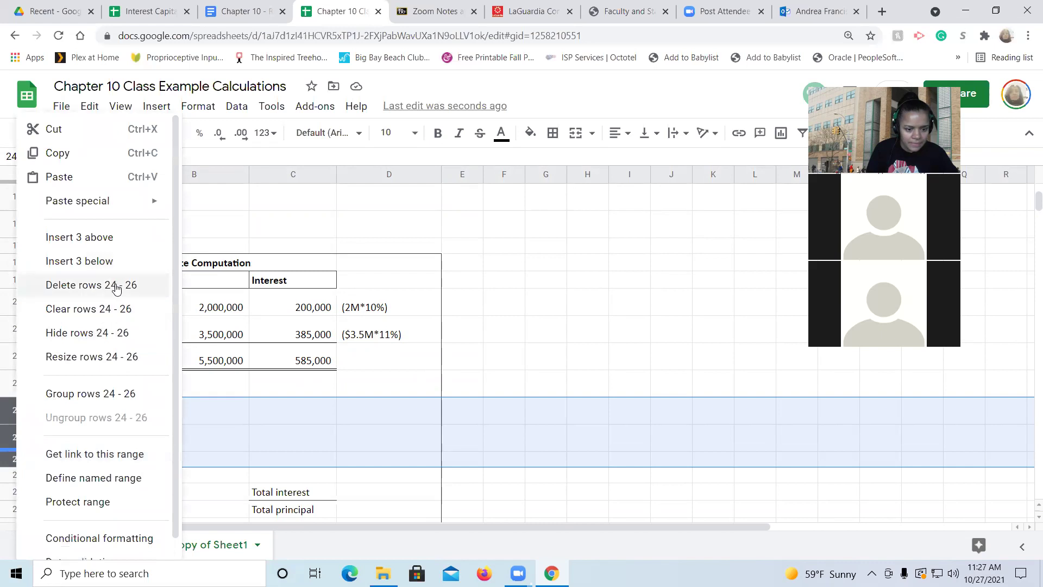
click(117, 285)
Label the sum row of the borrowings table "Total" in A22
click(347, 379)
double_click(347, 379)
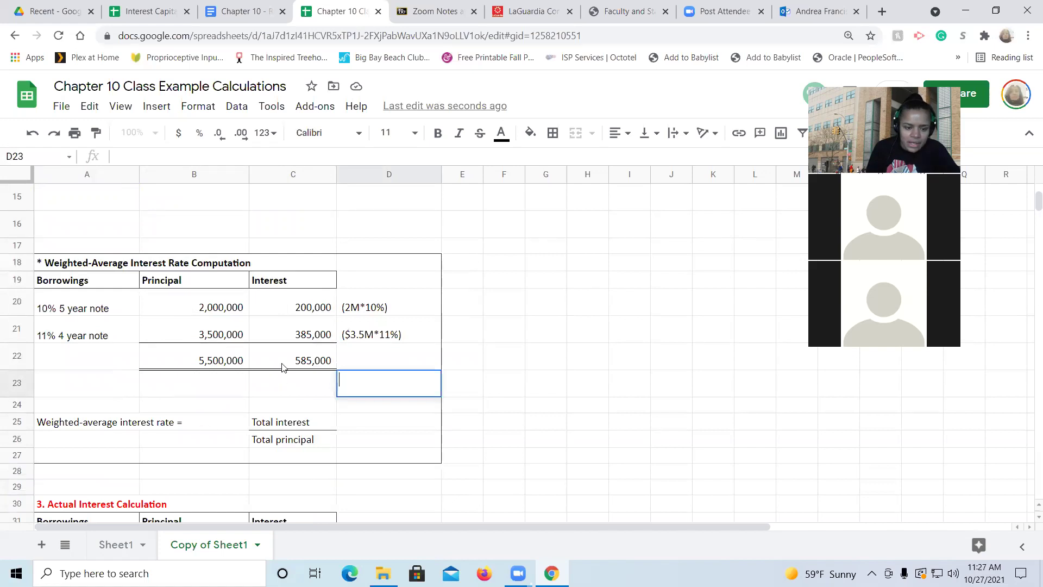
click(89, 368)
text(Total)
click(314, 445)
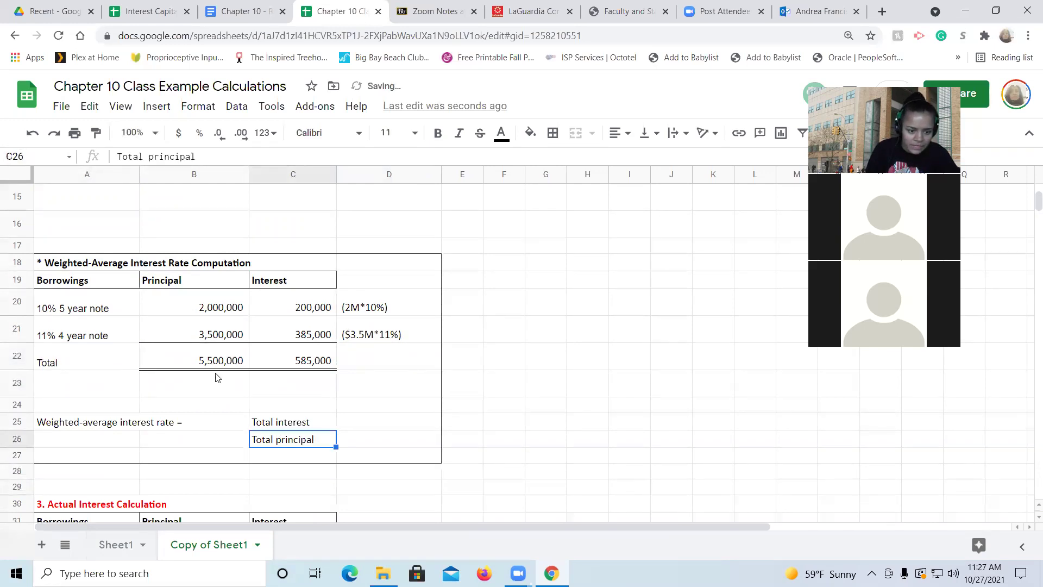
Calculate the weighted-average interest rate in D25 as total interest over total principal with =C22/B22, rejecting the suggested autofill
click(356, 422)
text(=)
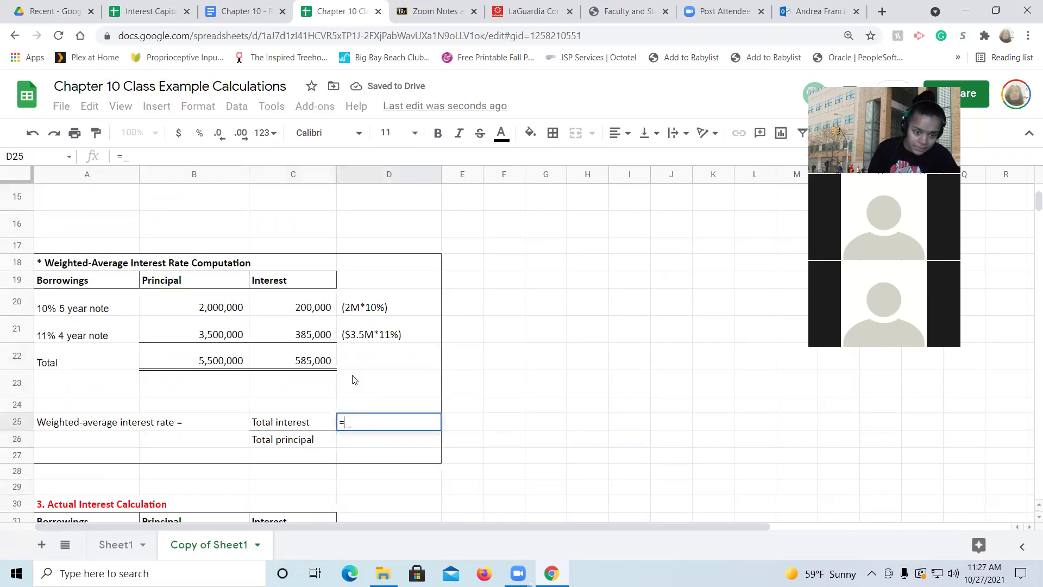
click(309, 359)
text(/)
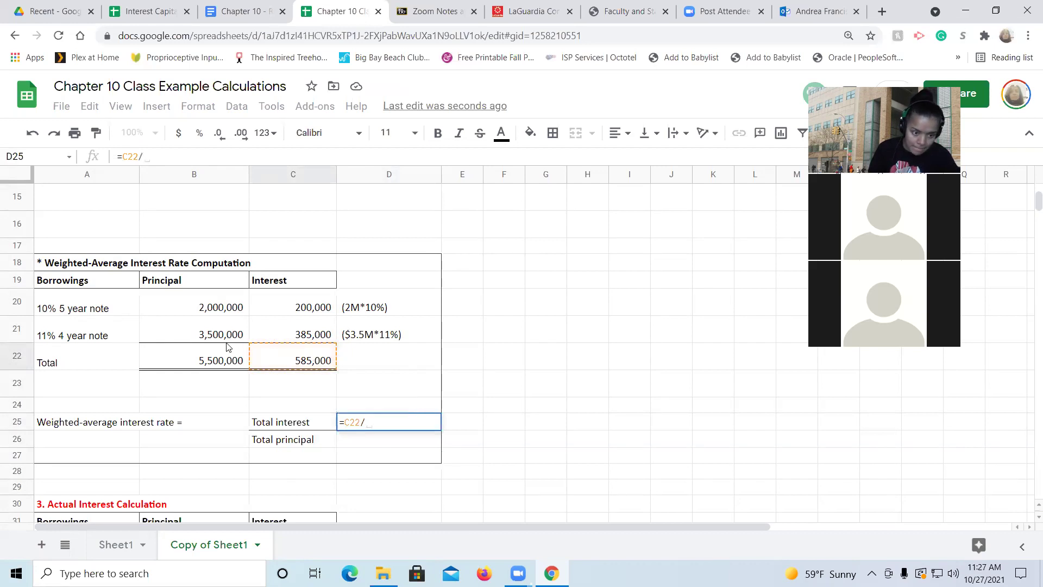
click(223, 361)
key(Return)
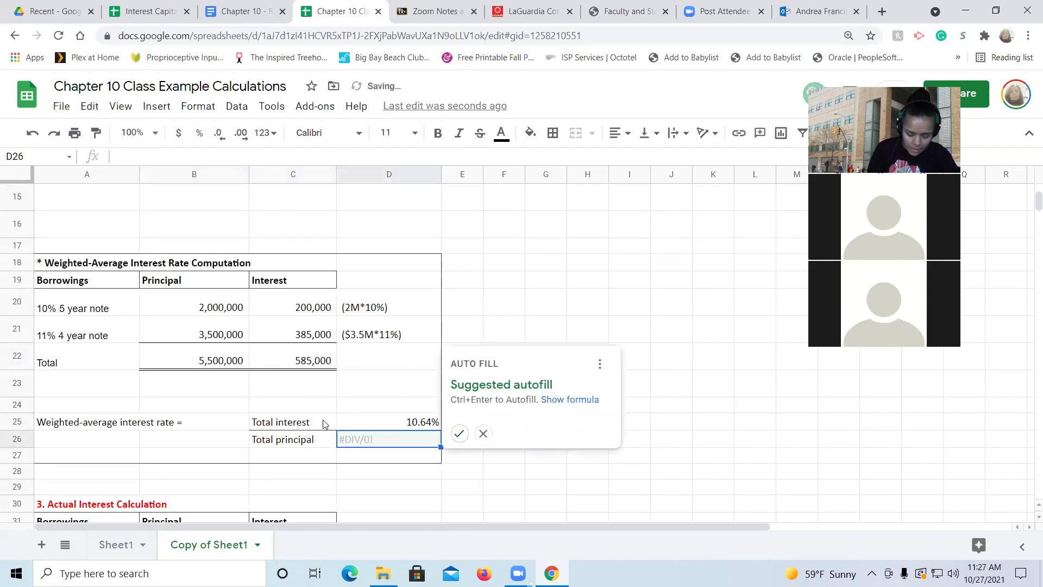
click(483, 433)
Highlight the weighted-average interest rate in D25 with a light orange fill
click(391, 427)
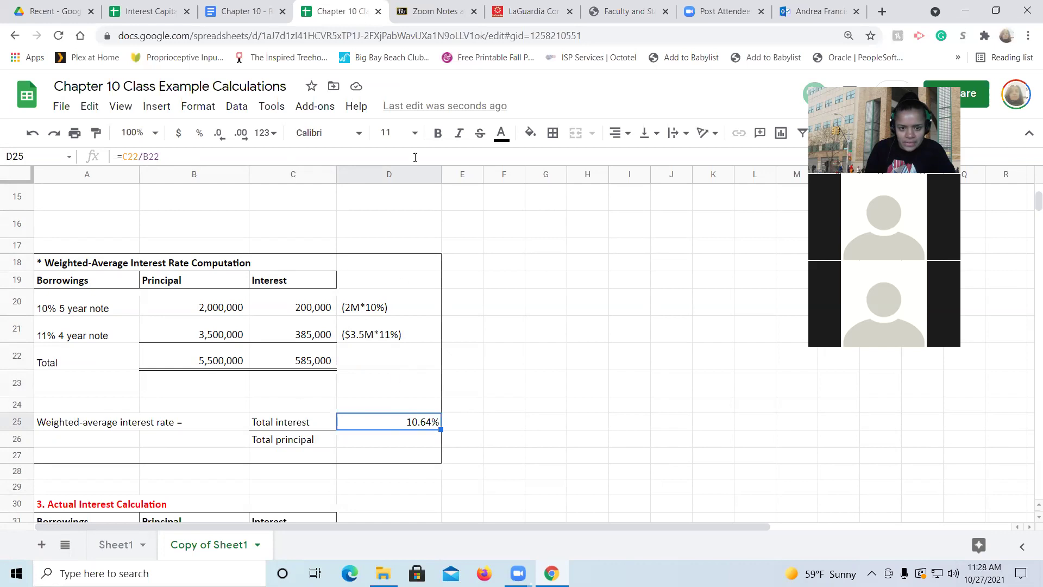
click(500, 132)
click(530, 136)
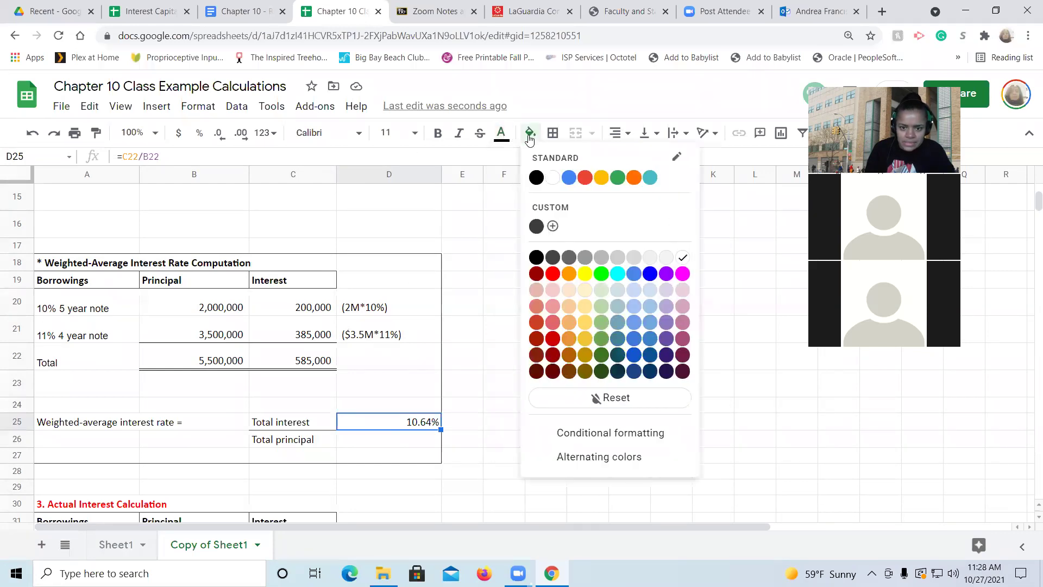
click(569, 289)
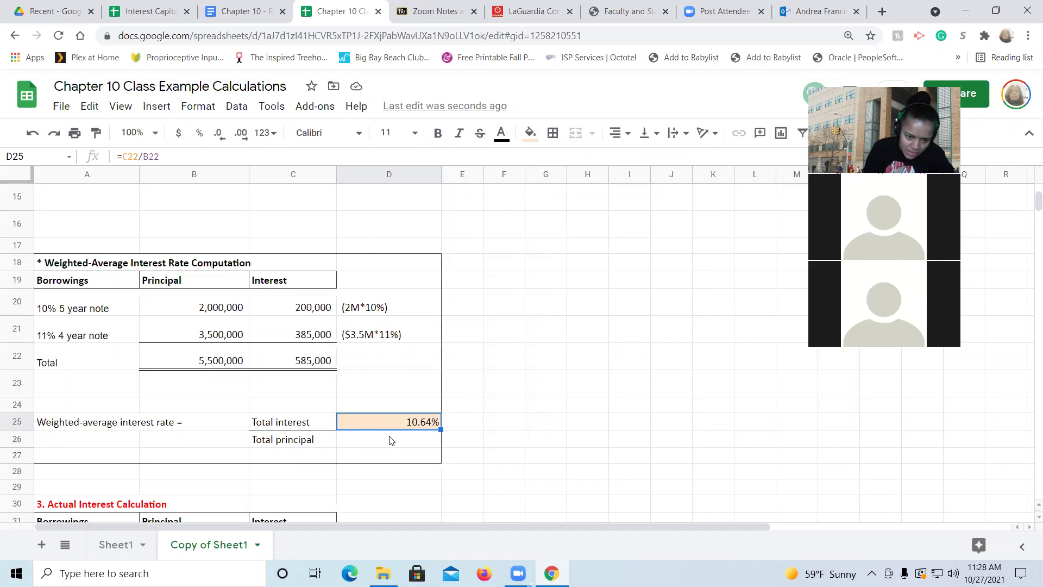
Replace the ??? in B12 with a link to the weighted-average rate, =D25, and accept the suggested autofill for B13
click(379, 228)
key(Up)
key(Up)
key(Up)
key(Up)
key(Up)
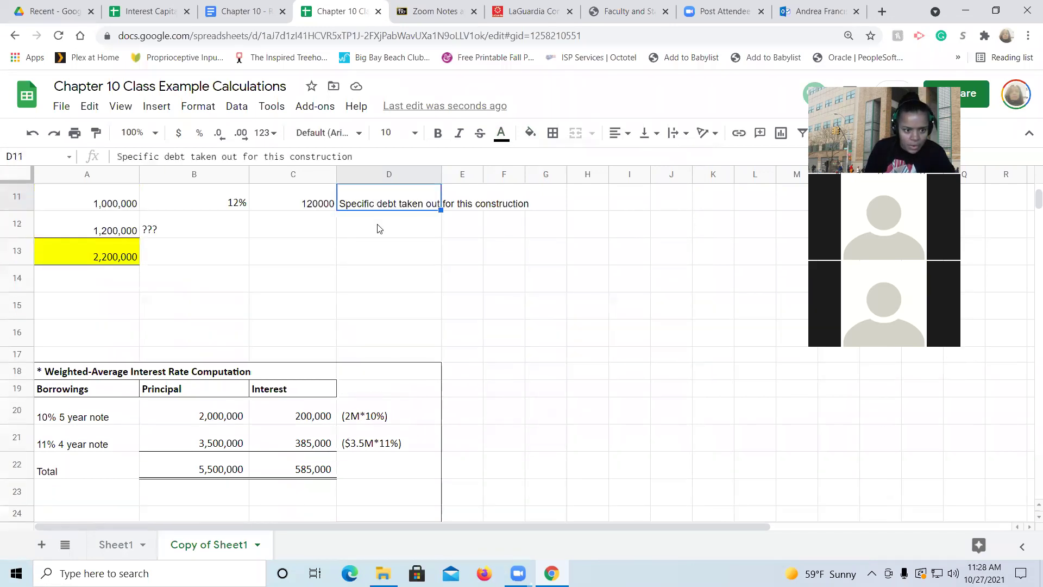
key(Left)
key(Left)
key(Down)
text(=)
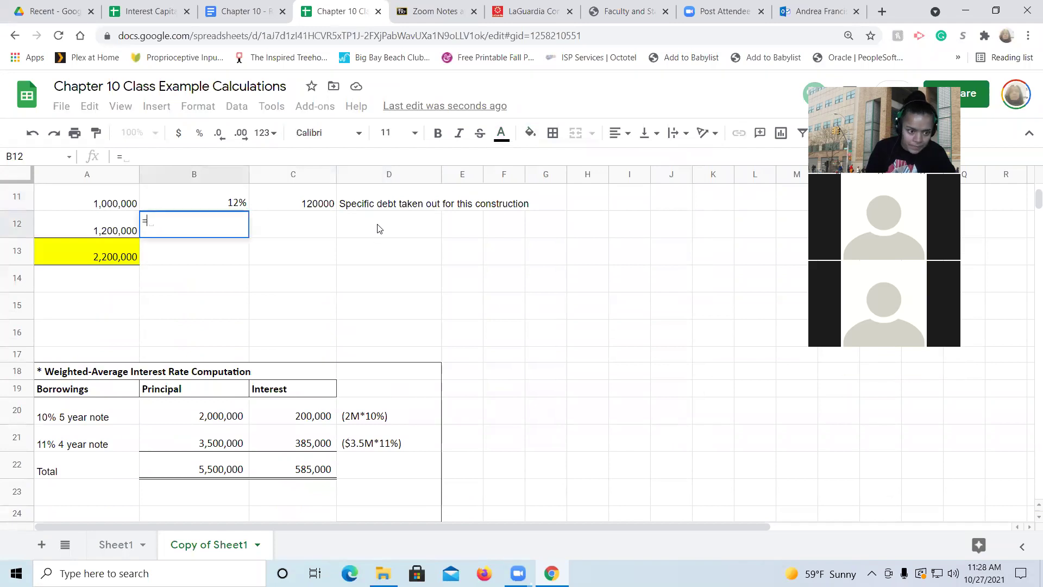
click(371, 507)
key(Return)
scroll(373, 507, down, 1)
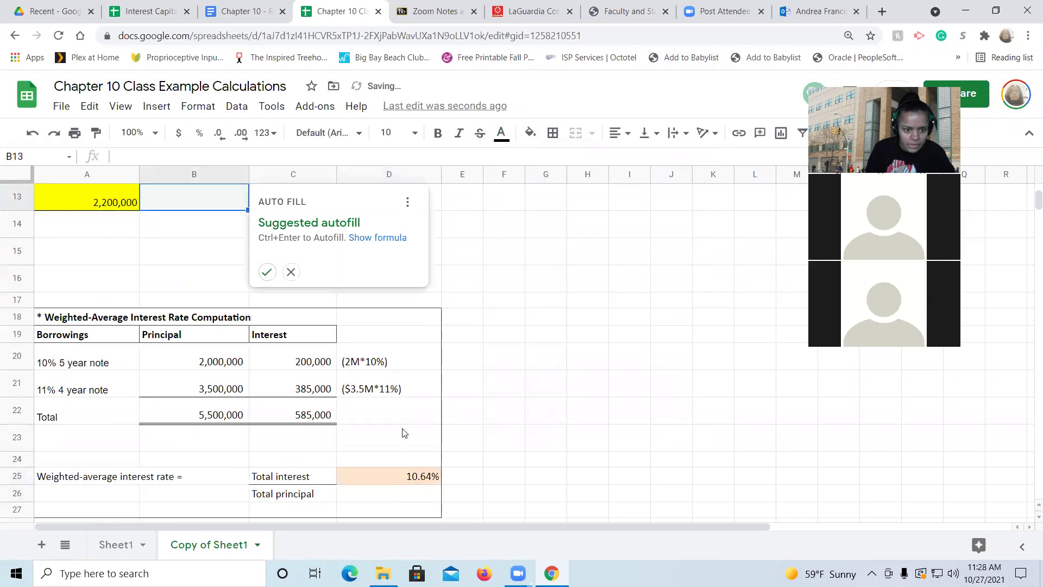
click(267, 271)
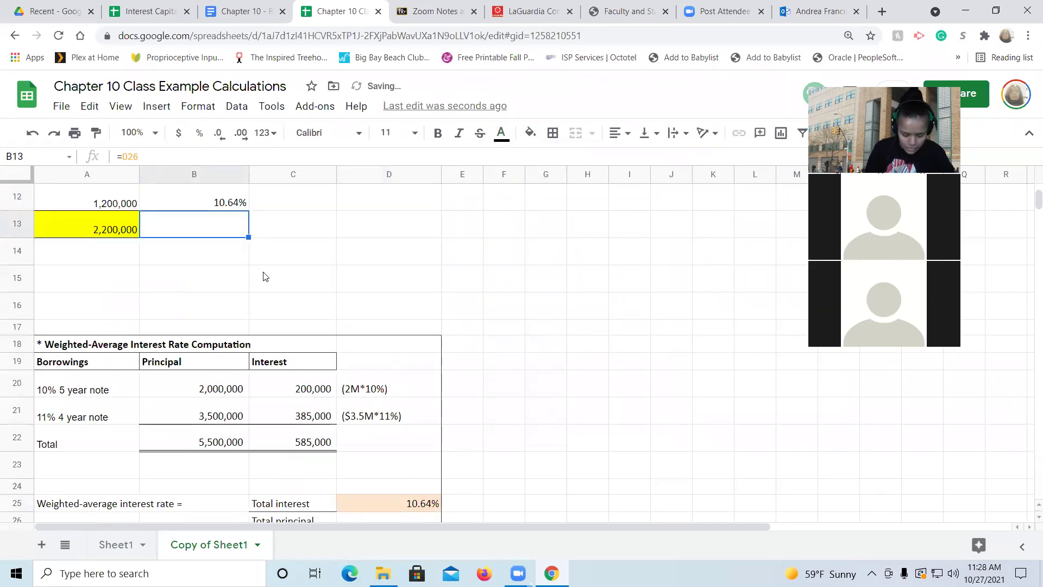
Give the interest rate in B12 the same light orange fill as the weighted-average rate cell
key(Up)
key(Up)
scroll(266, 274, up, 1)
key(Down)
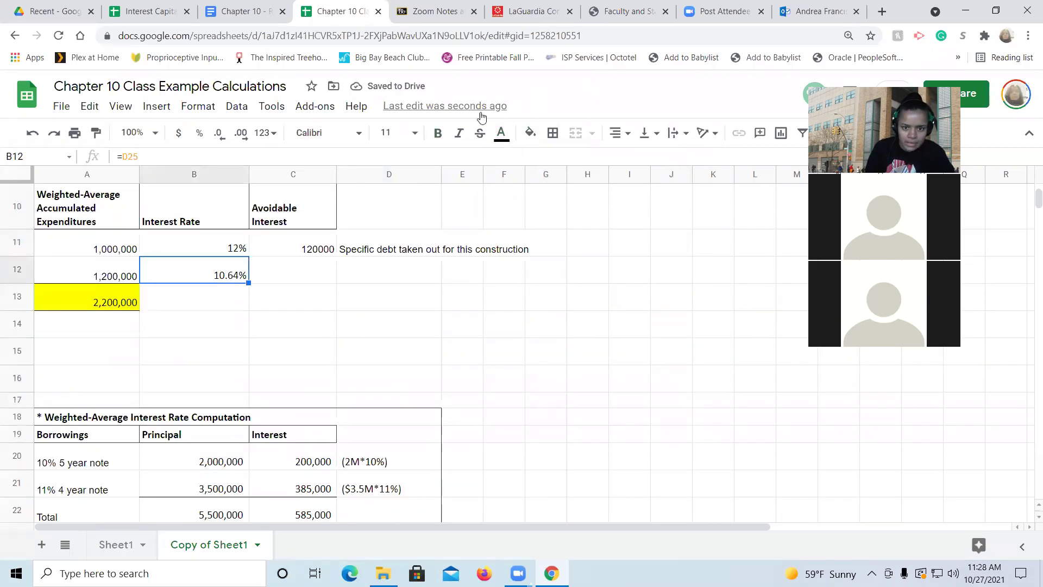
click(530, 132)
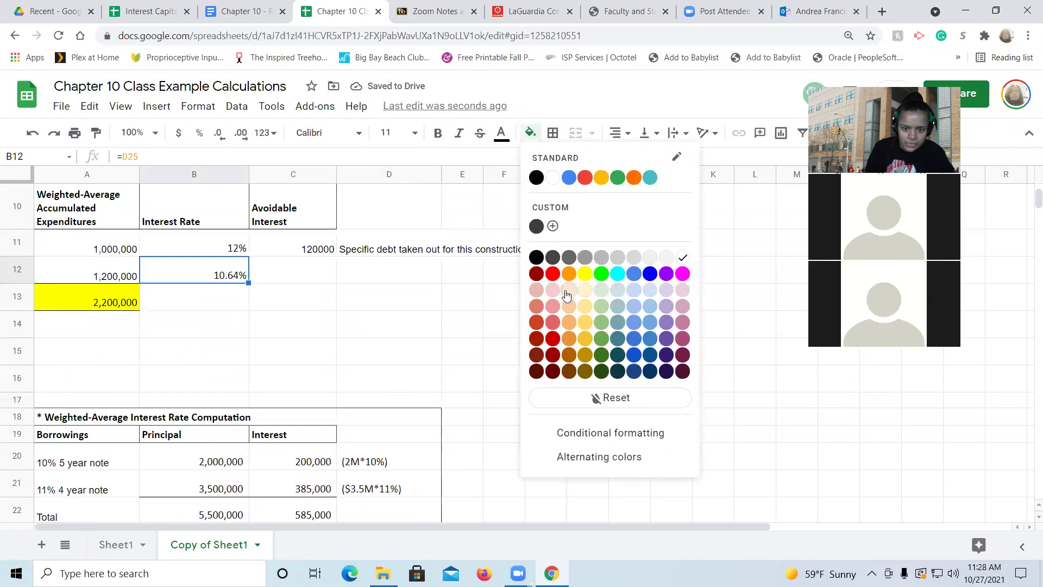
click(566, 295)
Calculate the avoidable interest on the remaining 1,200,000 in C12 with the formula =A12*B12
click(263, 281)
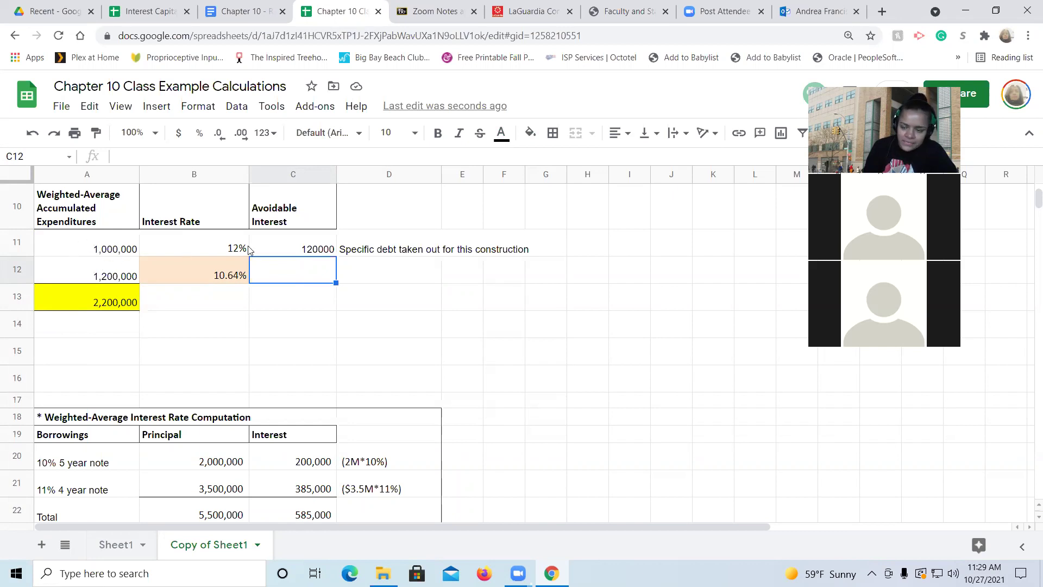
click(317, 250)
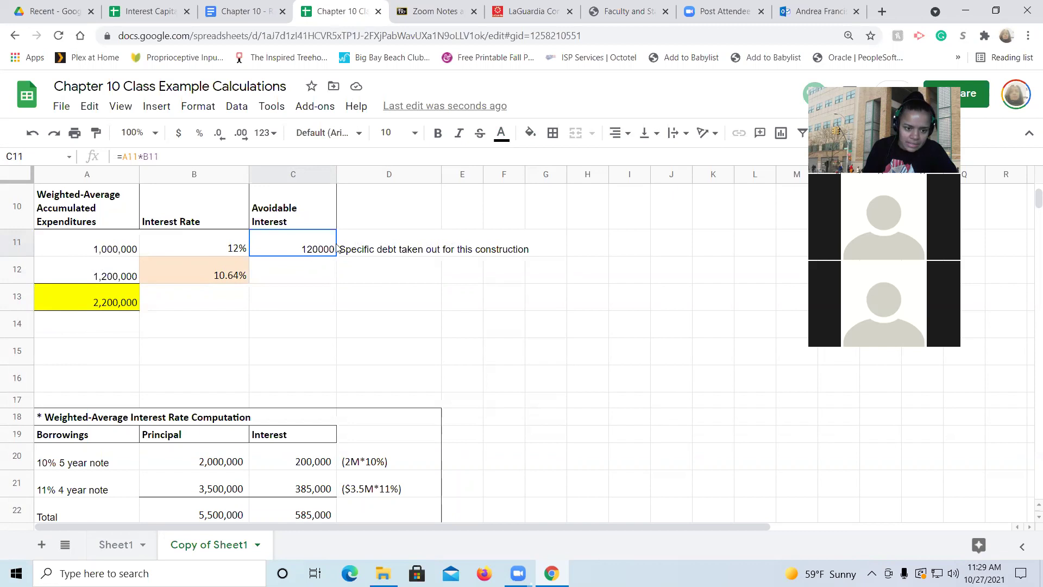
drag(323, 254, 318, 272)
double_click(317, 270)
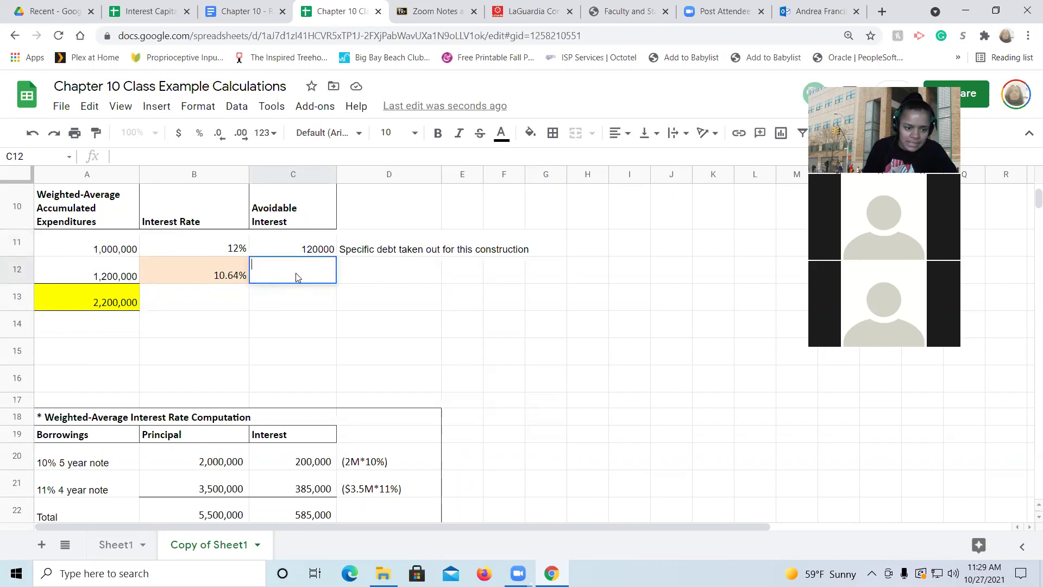
click(348, 284)
click(298, 281)
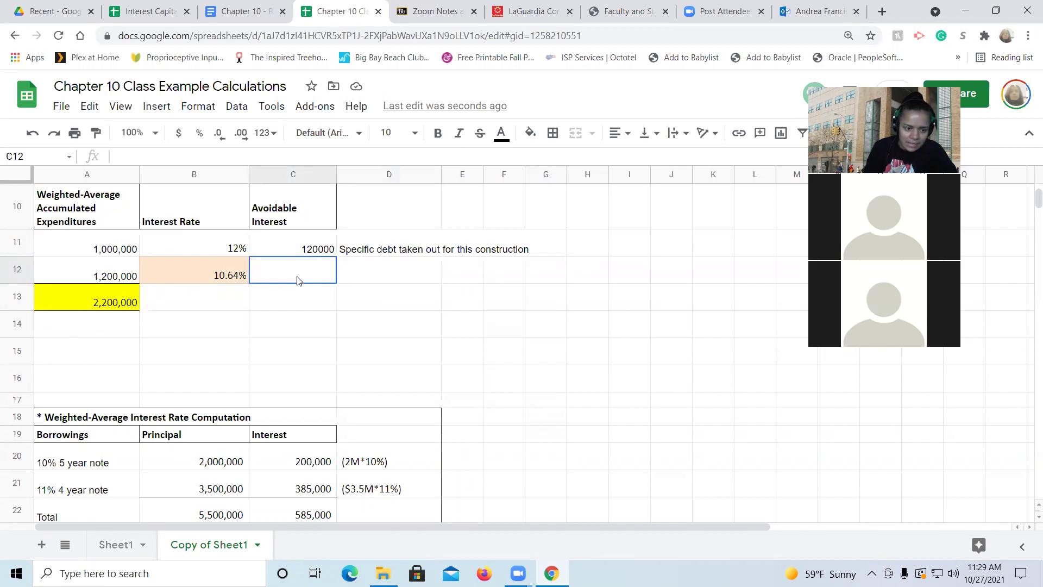
text(=A12*)
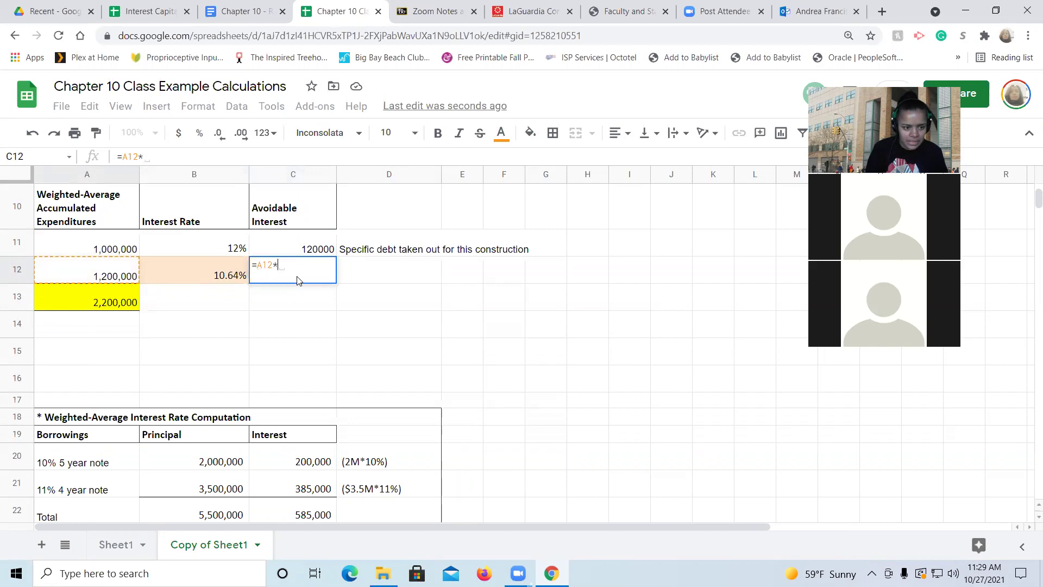
key(Right)
key(Left)
key(Left)
key(Return)
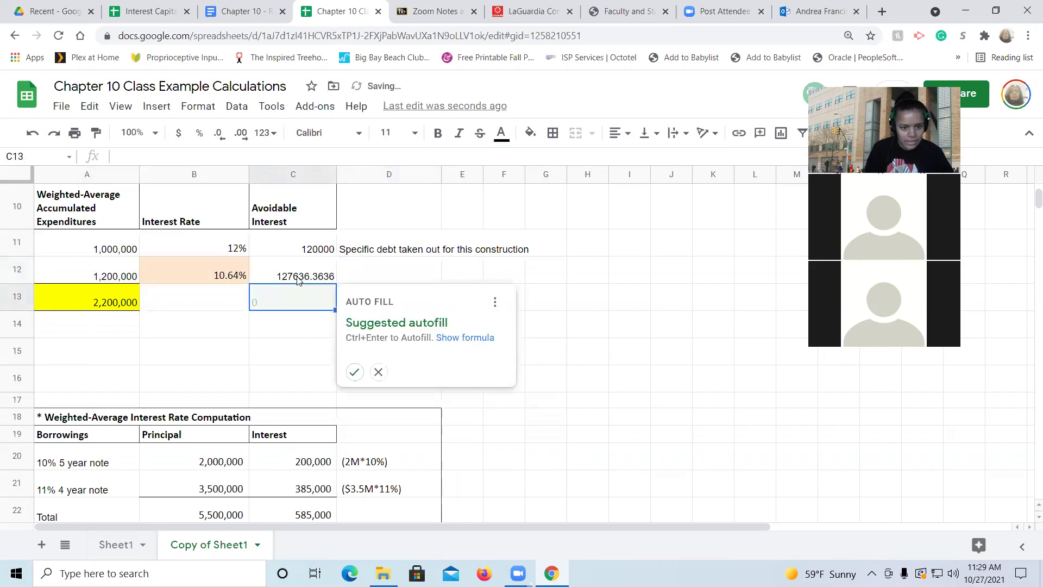
Format the avoidable interest in C12 as a number with thousands separators and no decimals
click(311, 279)
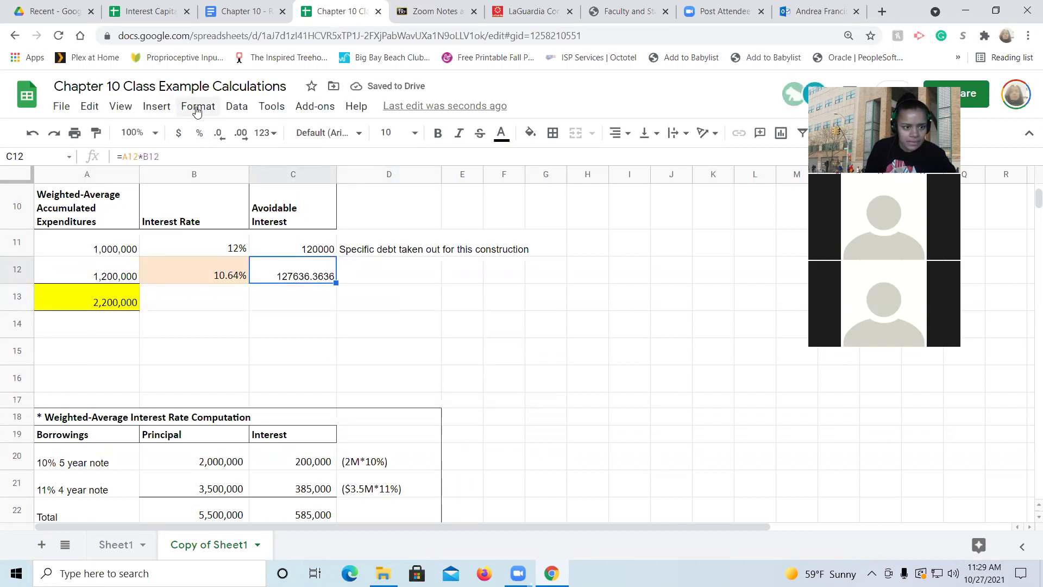
click(199, 107)
mouse_move(305, 172)
click(431, 248)
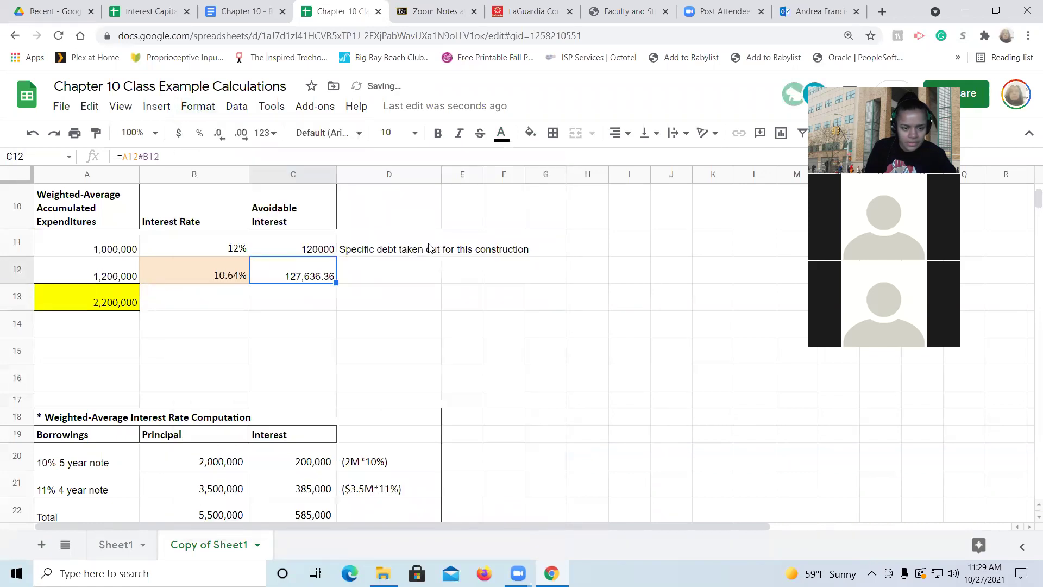
click(223, 136)
click(222, 136)
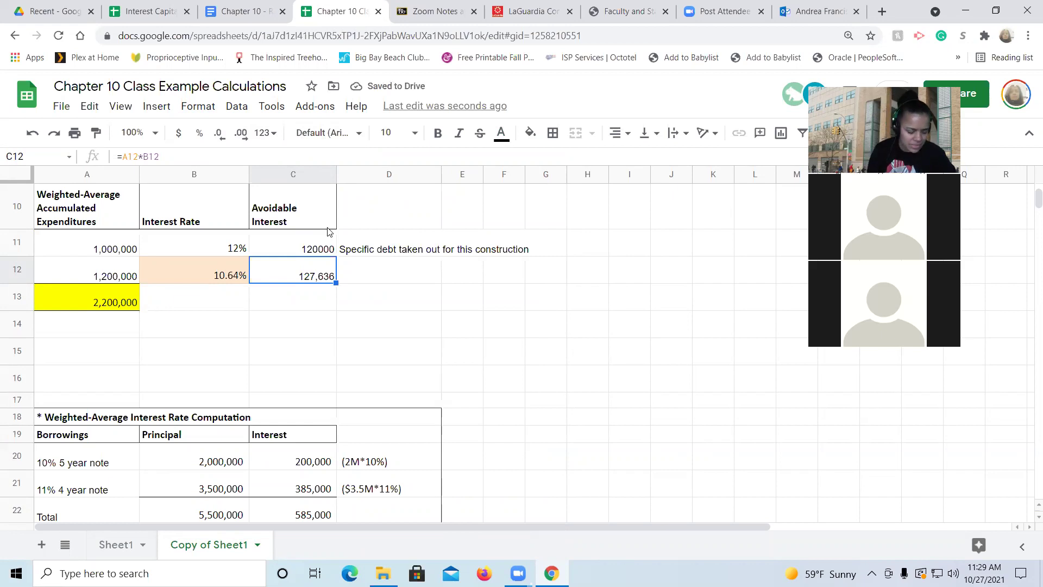
Replace the linked interest rate in B12 with the rounded value 10.64%
click(216, 272)
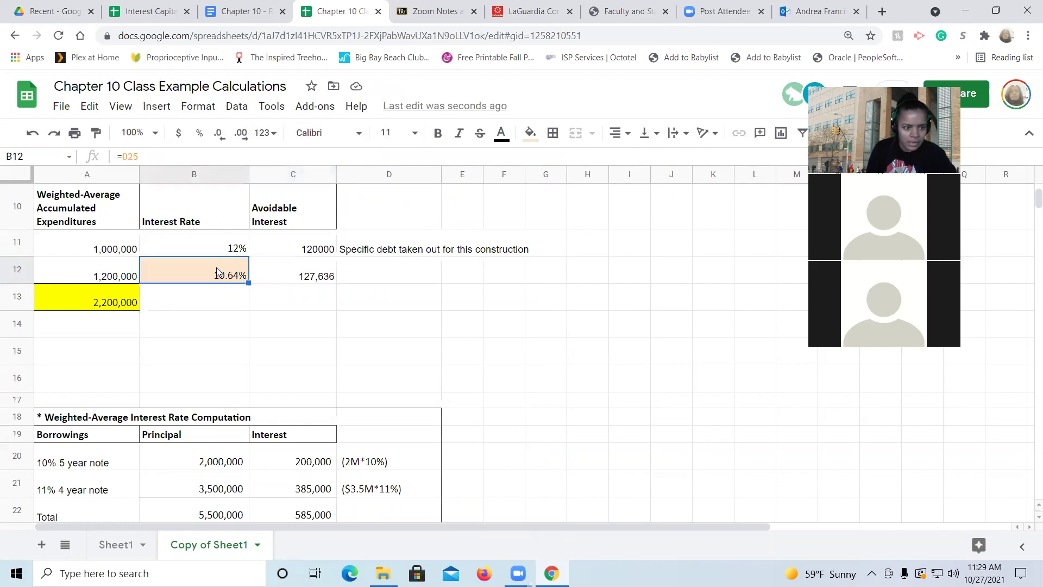
text(10.64)
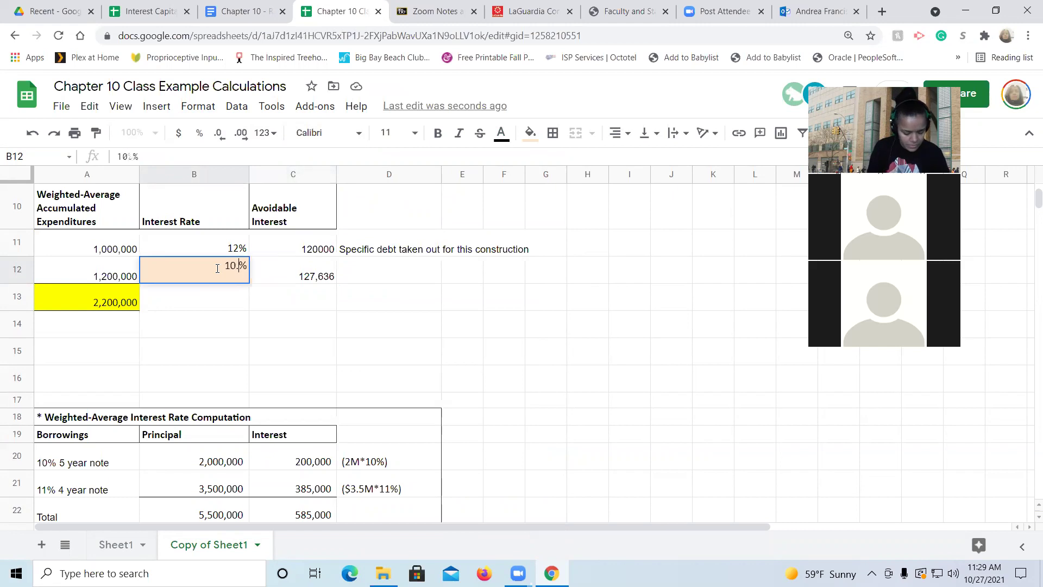
key(Return)
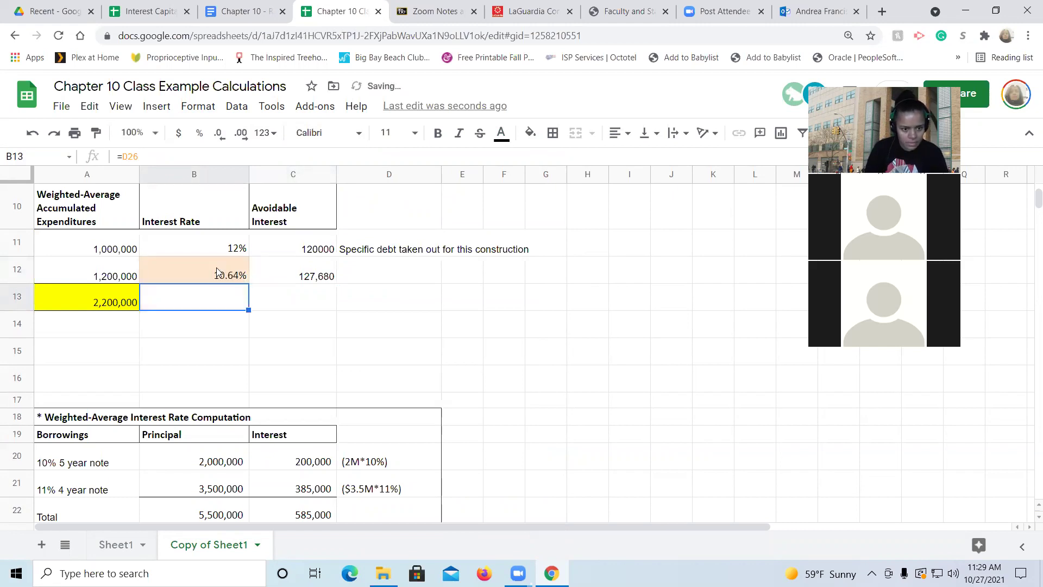
key(Up)
key(Right)
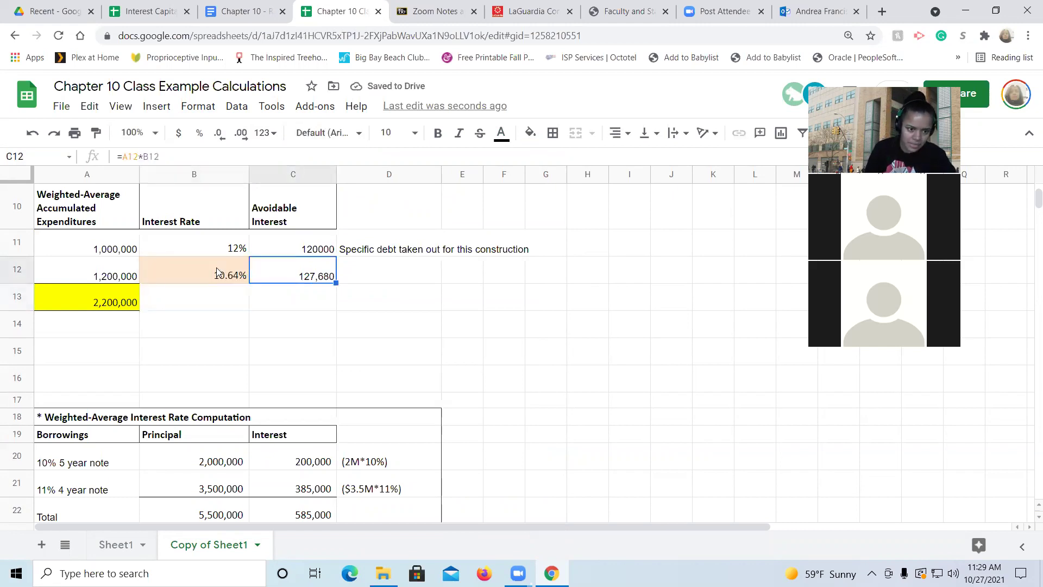
Label the second avoidable interest amount in D12 with the note "General debt that was outstanding all year"
key(Right)
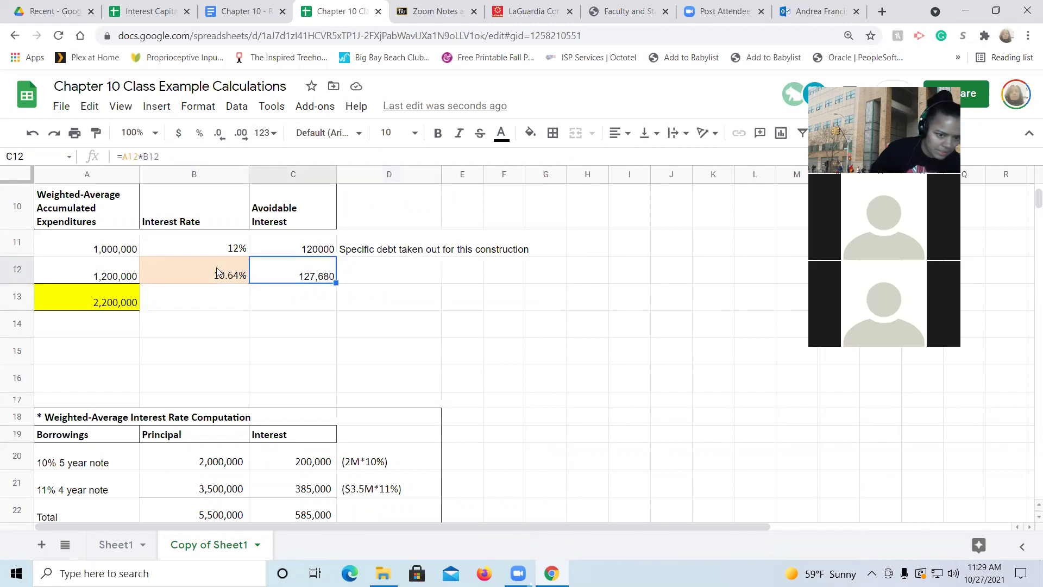
text(G)
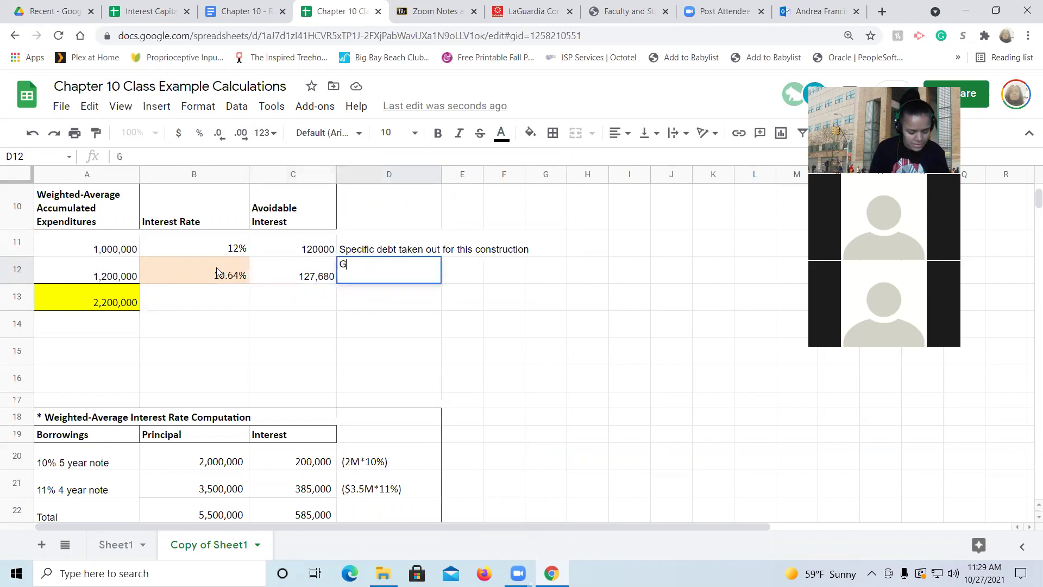
text(eneral debt th)
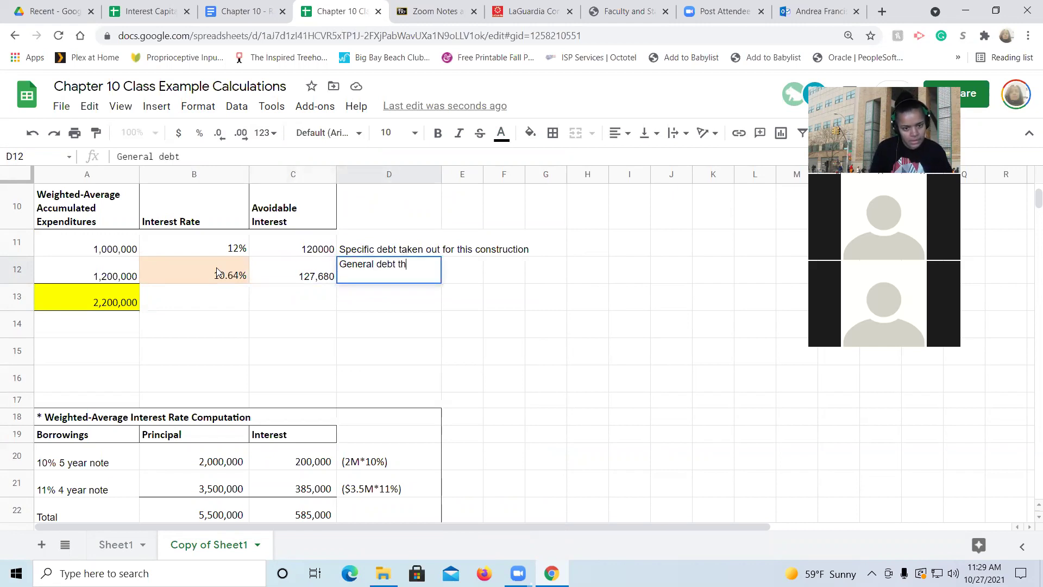
text(at was outstanding all year)
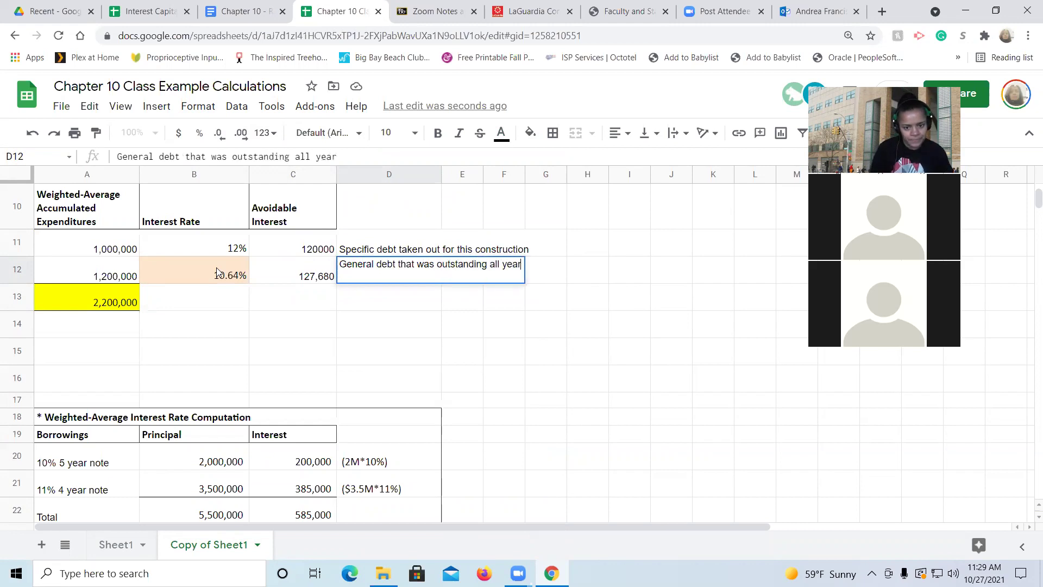
key(Return)
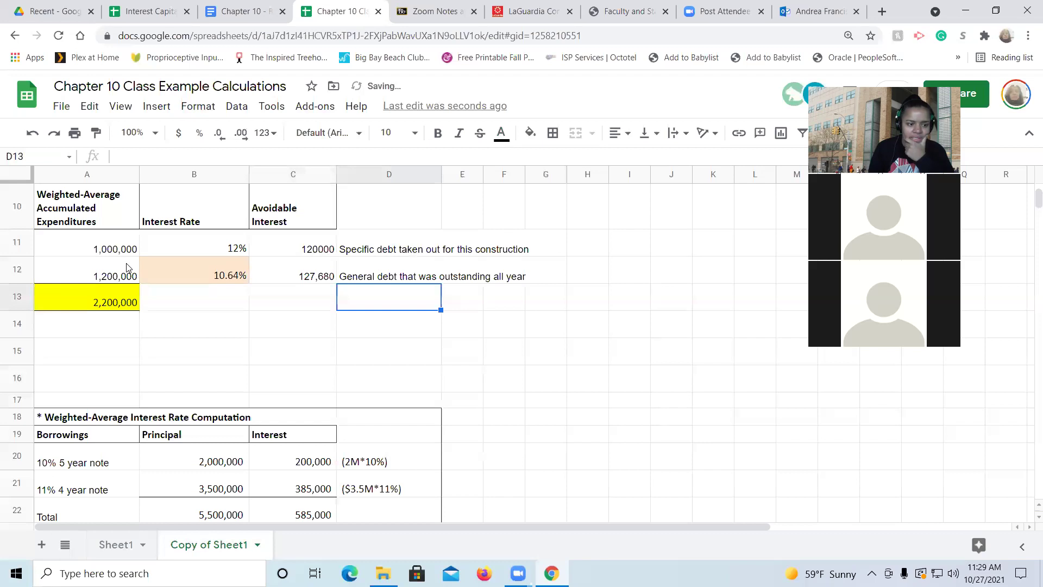
Add bottom and top borders to C13, the total cell of the Avoidable Interest column
click(107, 303)
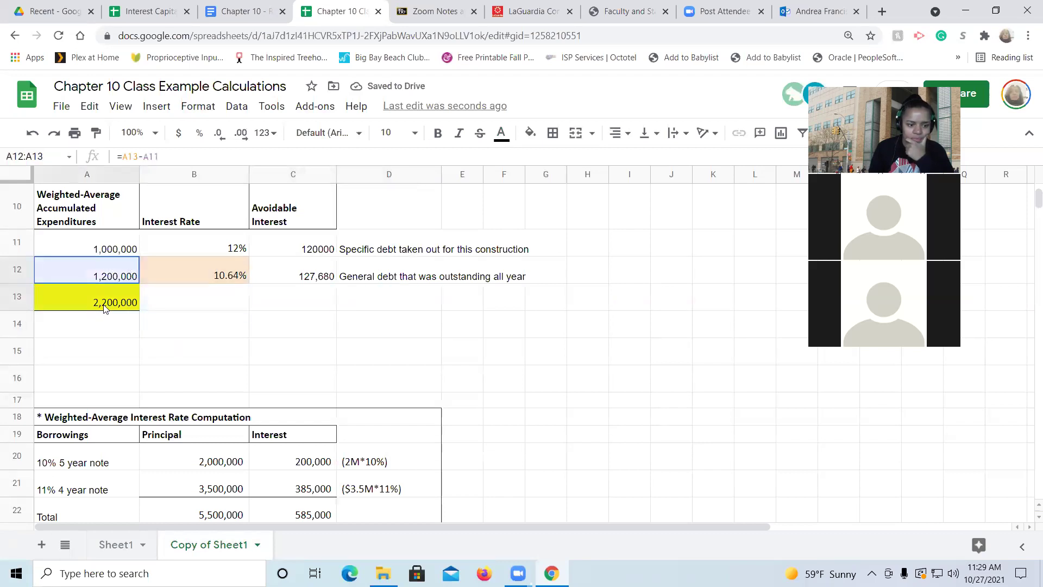
click(276, 307)
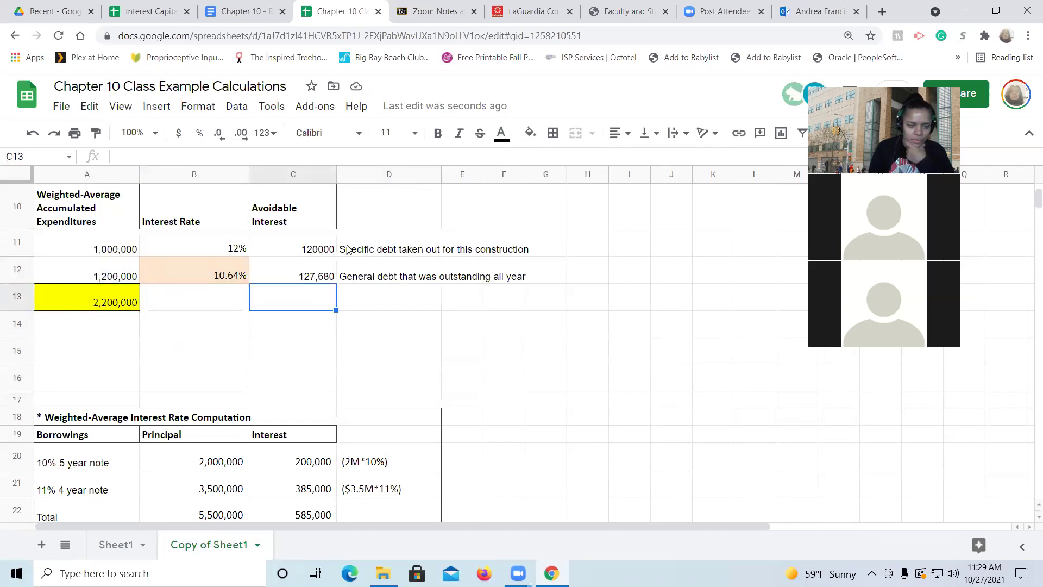
click(552, 133)
click(618, 183)
click(577, 185)
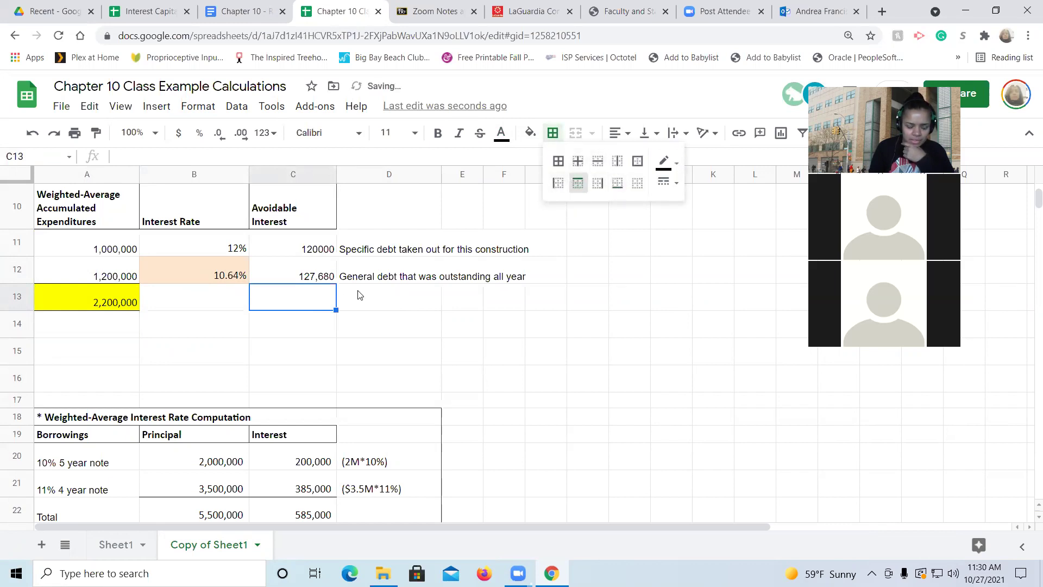
Total the avoidable interest in C13 with the formula =C11+C12
click(319, 306)
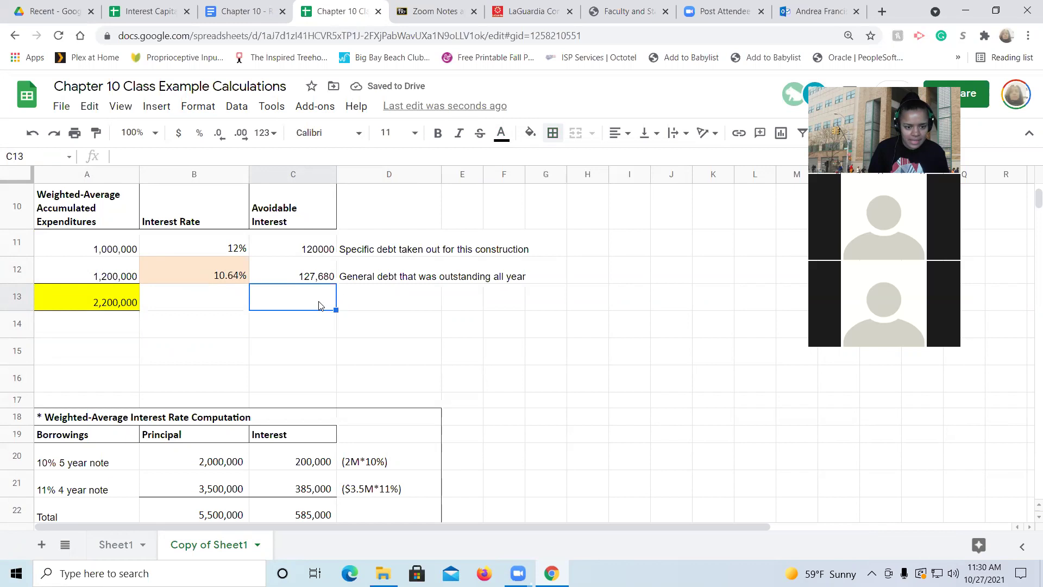
text(=)
click(318, 250)
text(+)
click(322, 269)
key(Return)
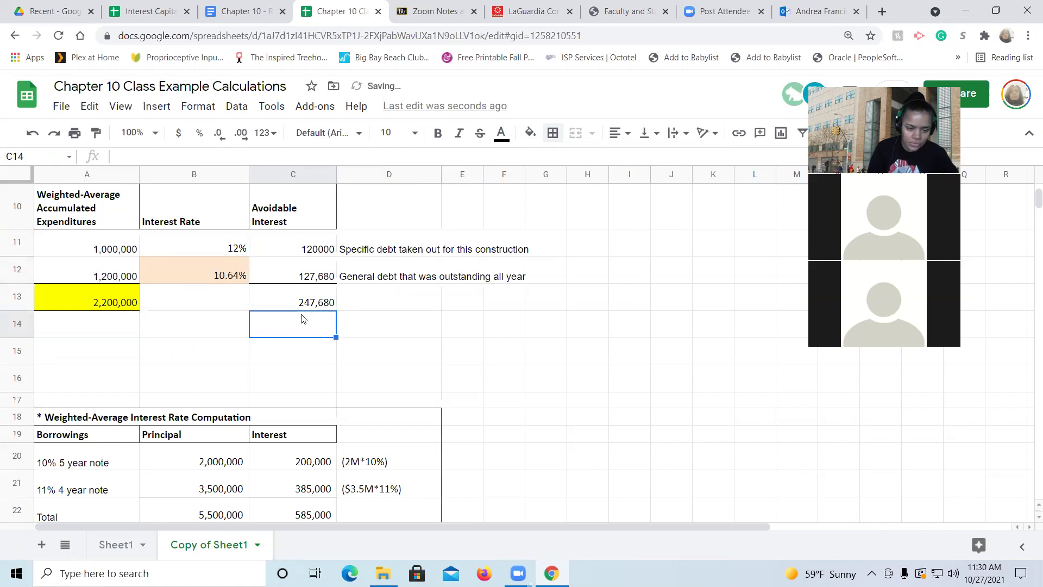
Explain the total across D13 and D14: "If we had not done the construction, this is the amount of interest" "we could have avoided"
click(367, 307)
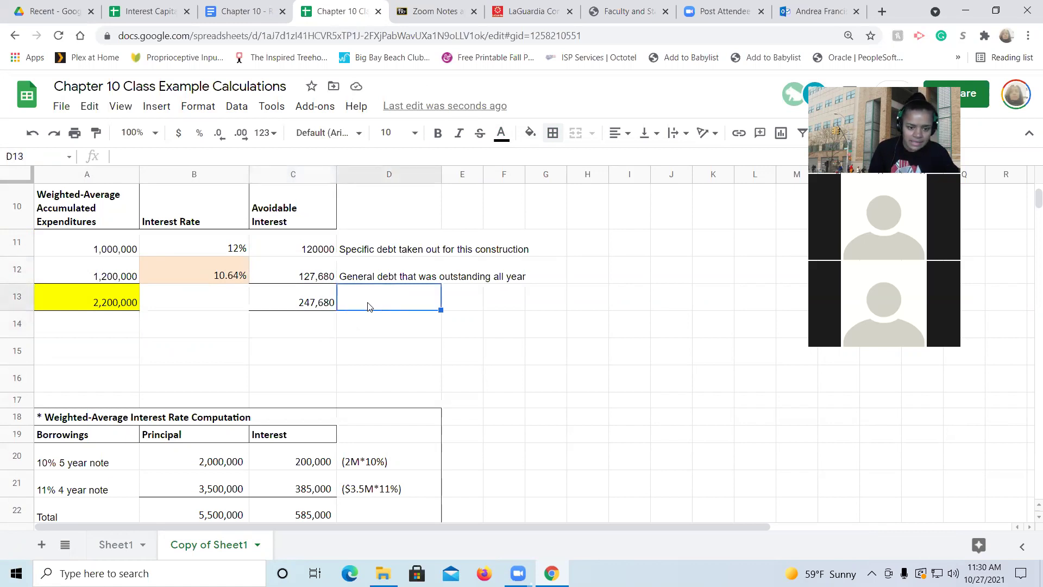
text(If we)
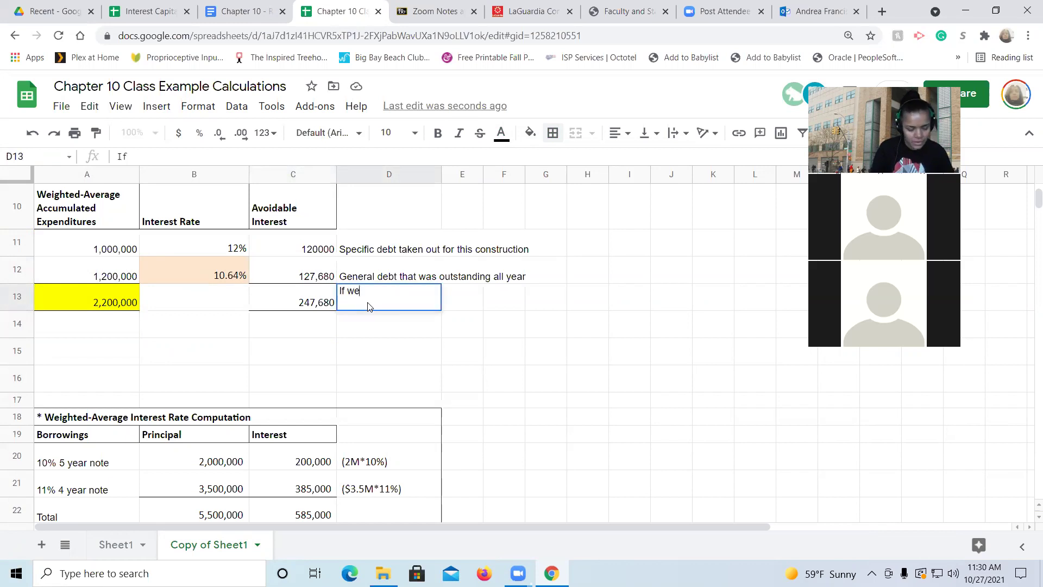
text( had bot)
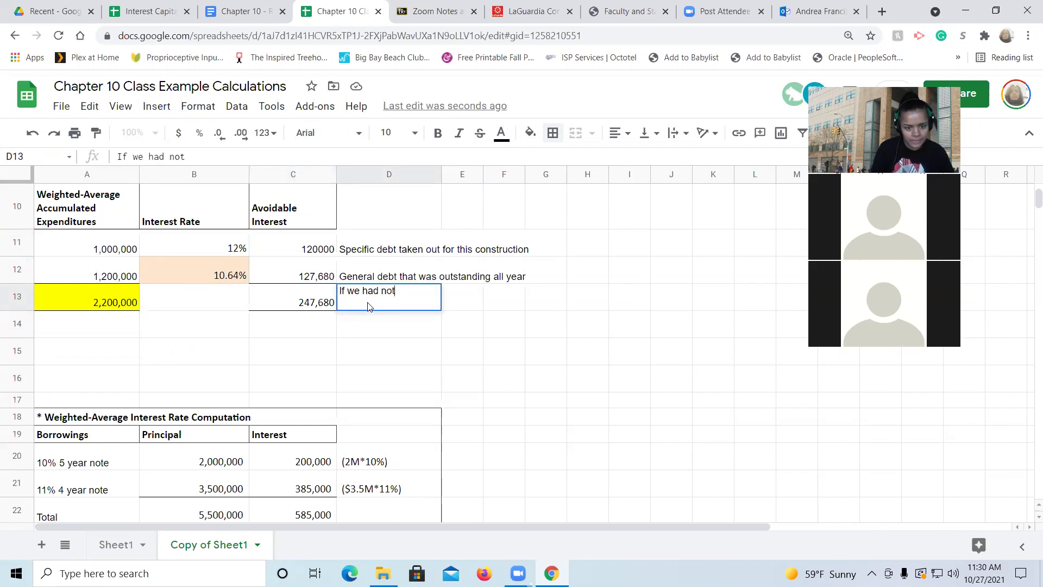
text( done the const)
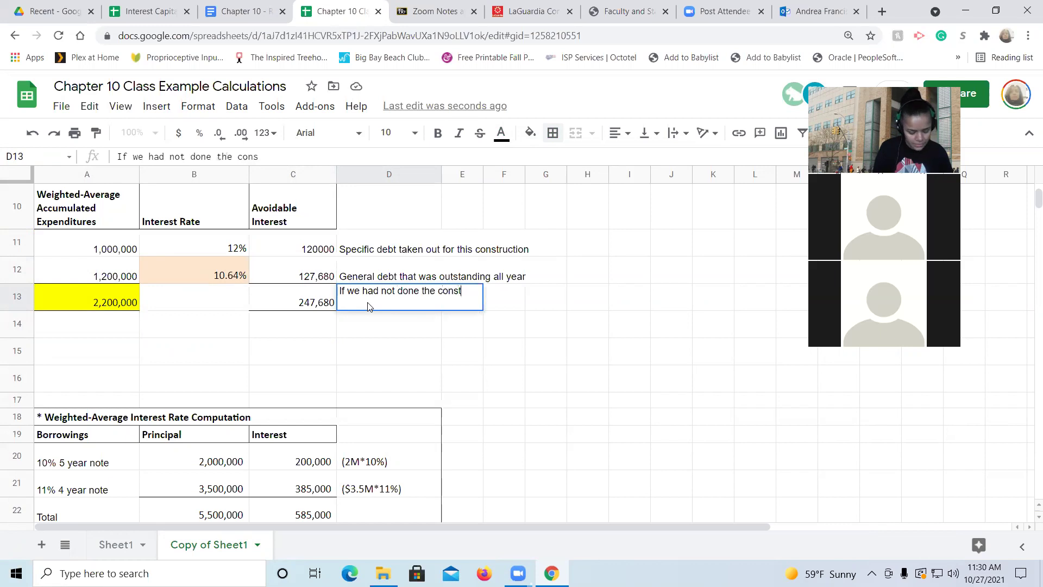
text(ruction, this i)
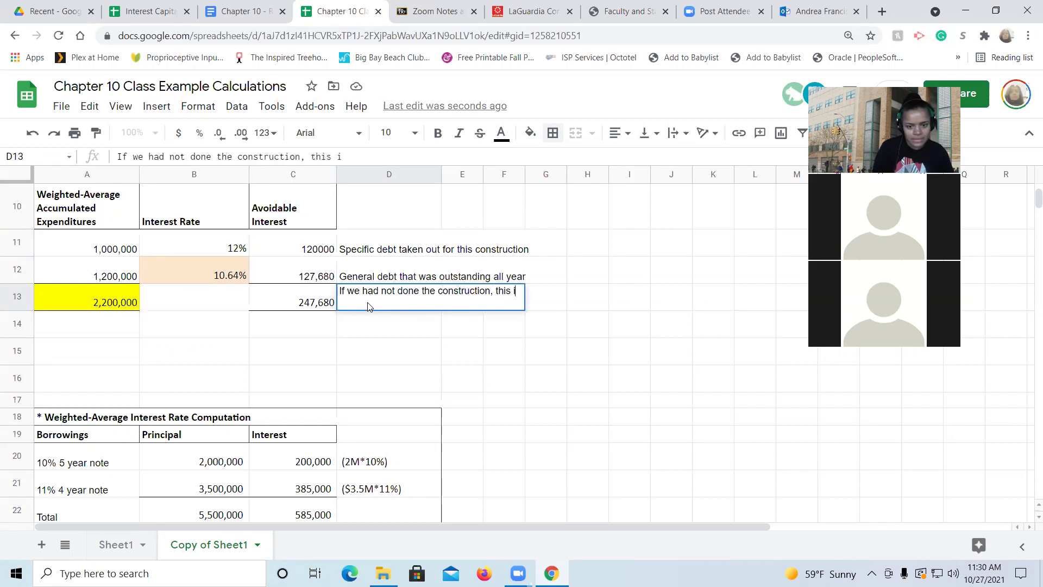
text(s the amount of interest)
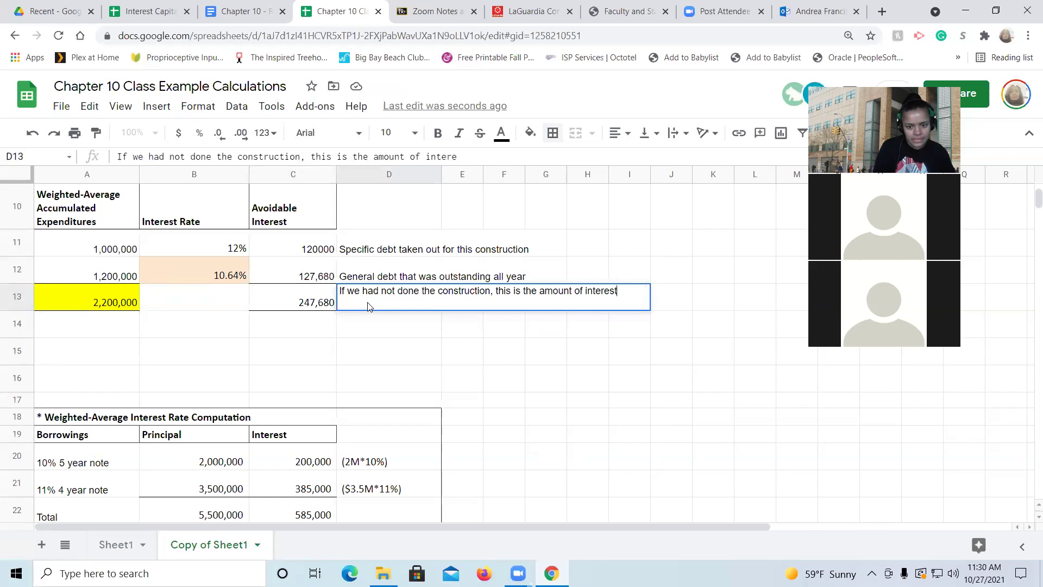
key(Return)
text(we )
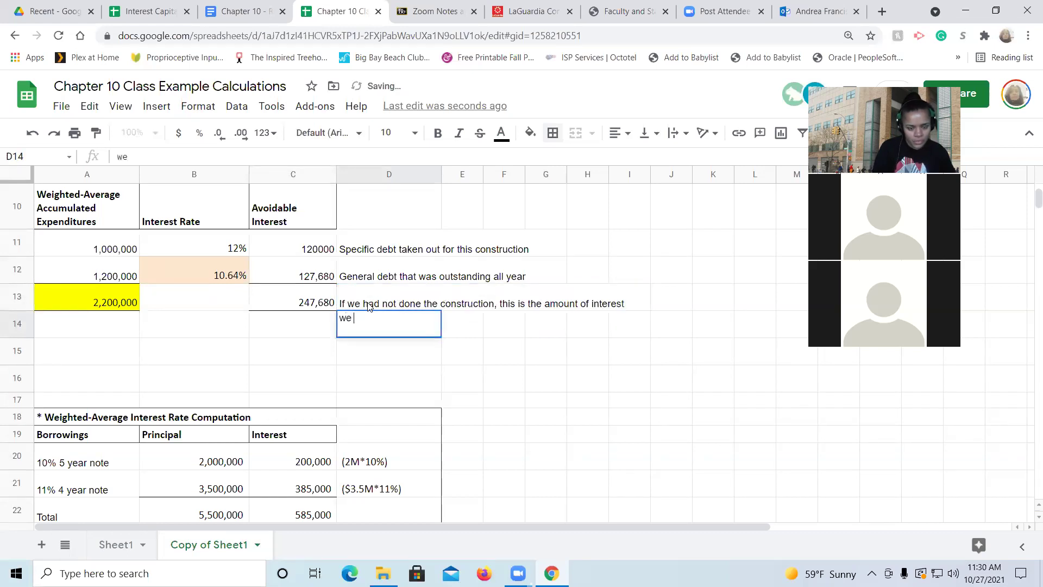
text(could have avoided)
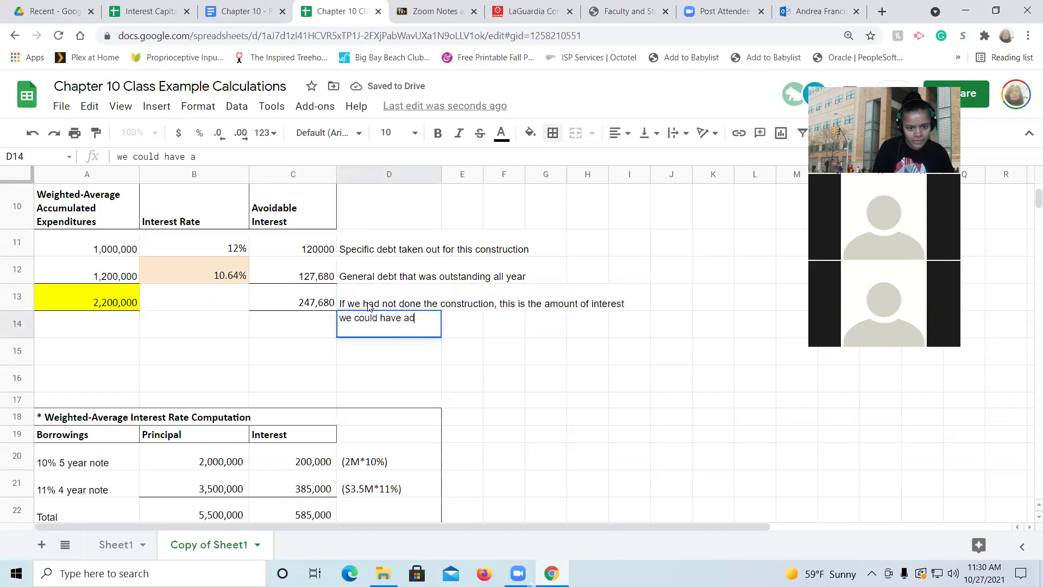
key(Return)
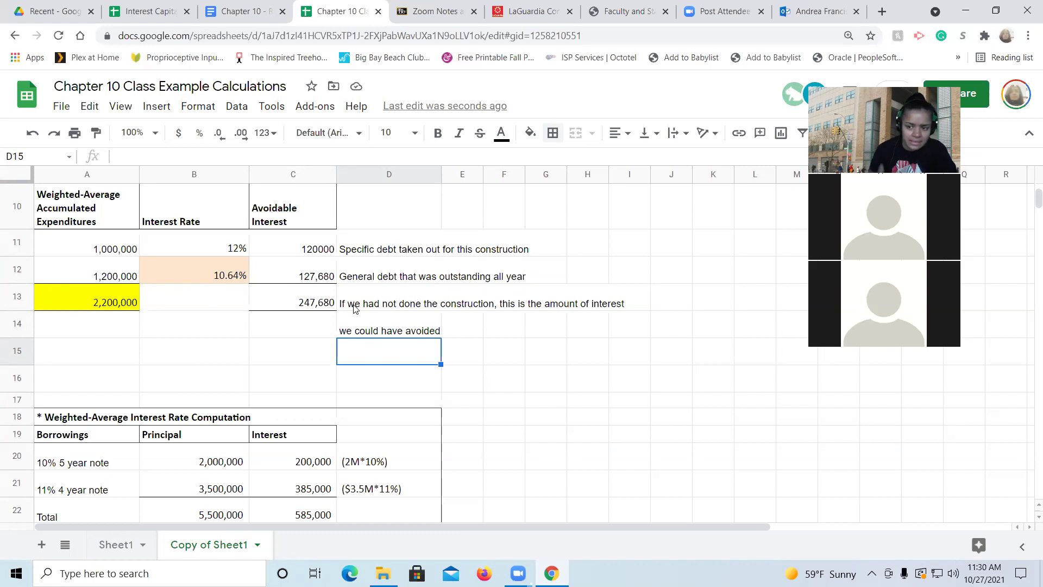
Review the "Amount to capitalize" rules on actual versus avoidable interest in the Chapter 10 document, and return to the calculations spreadsheet
click(251, 12)
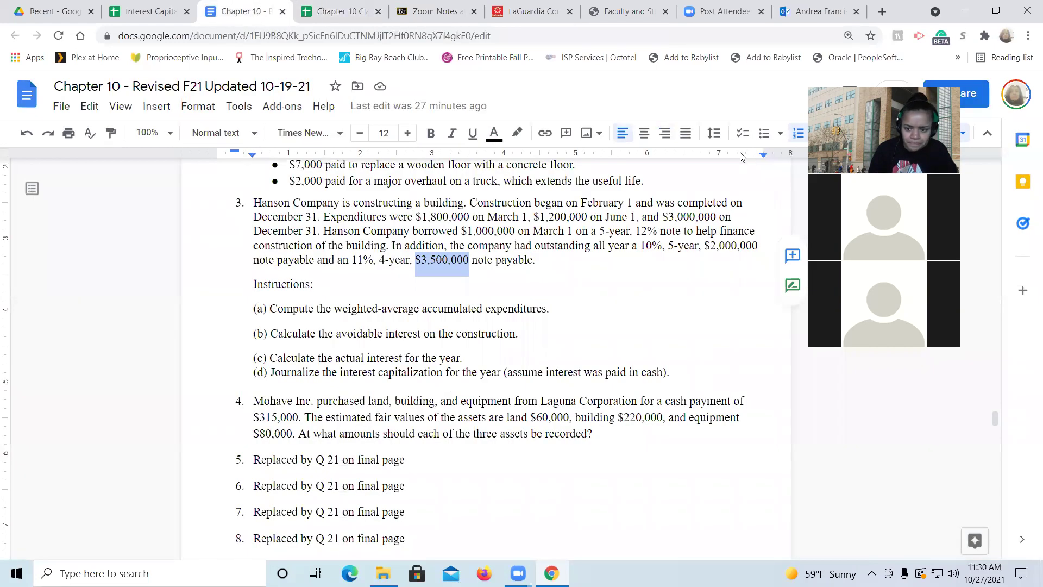
drag(996, 418, 986, 330)
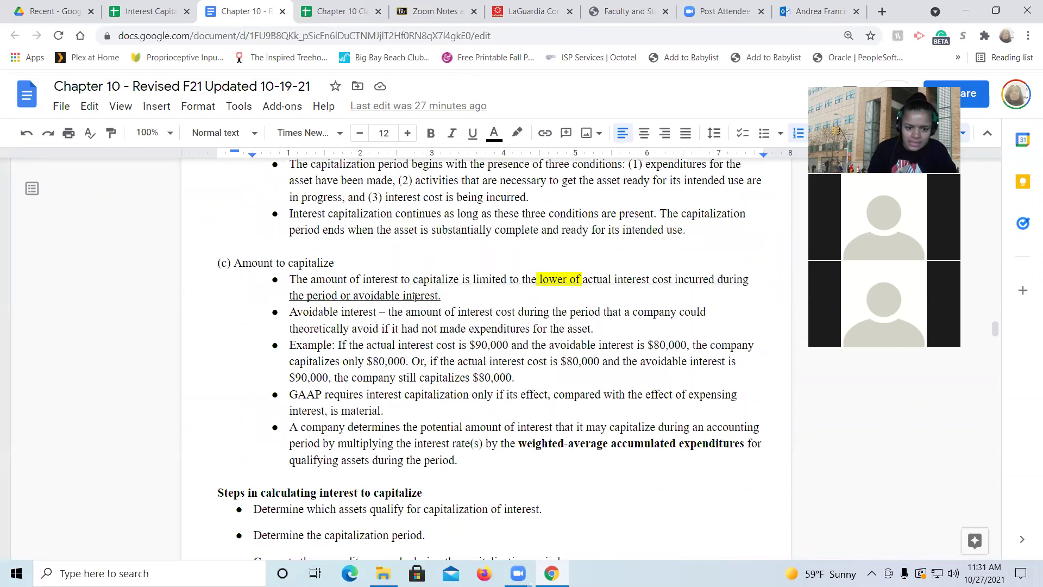
click(339, 9)
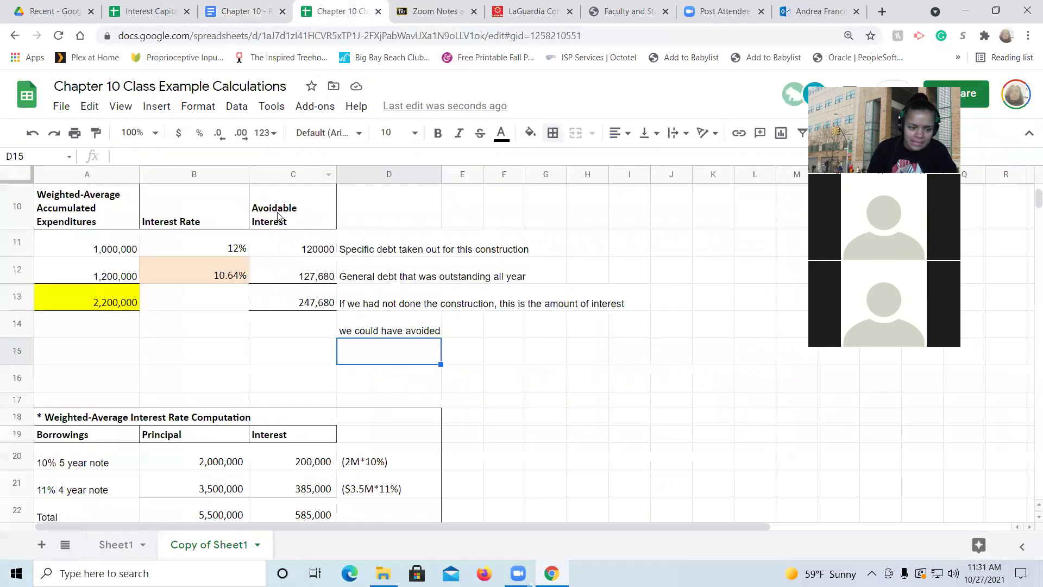
Go to the Actual Interest Calculation table and select its first empty Borrowings cell, A32
click(284, 227)
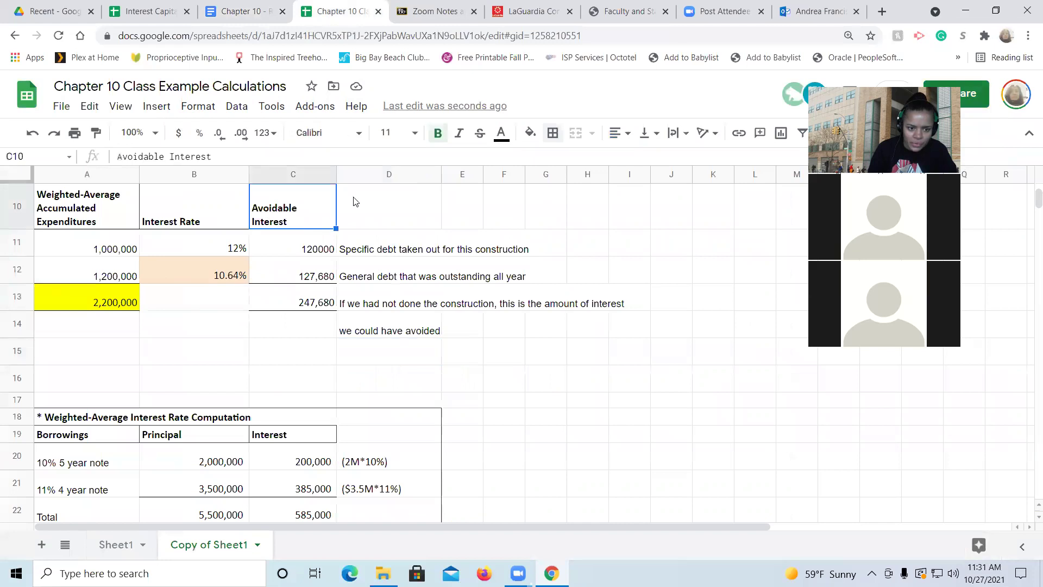
key(Down)
key(Down)
key(Down)
key(Down)
key(Down)
key(Down)
key(Down)
key(Down)
key(Down)
key(Down)
key(Down)
key(Down)
key(Down)
key(Down)
key(Down)
key(Down)
key(Down)
key(Down)
key(Down)
key(Down)
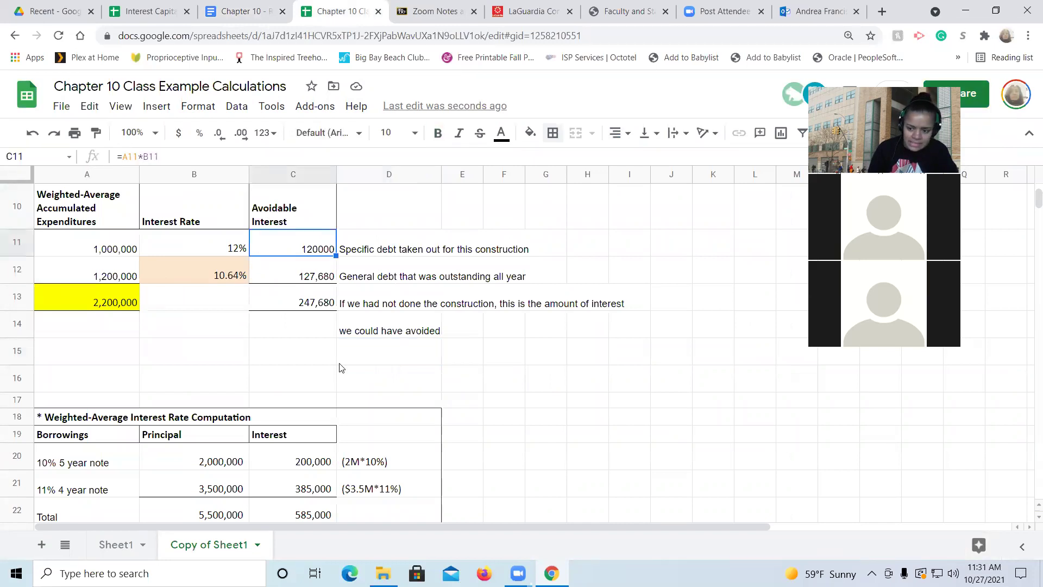
key(Down)
key(Down)
key(Down)
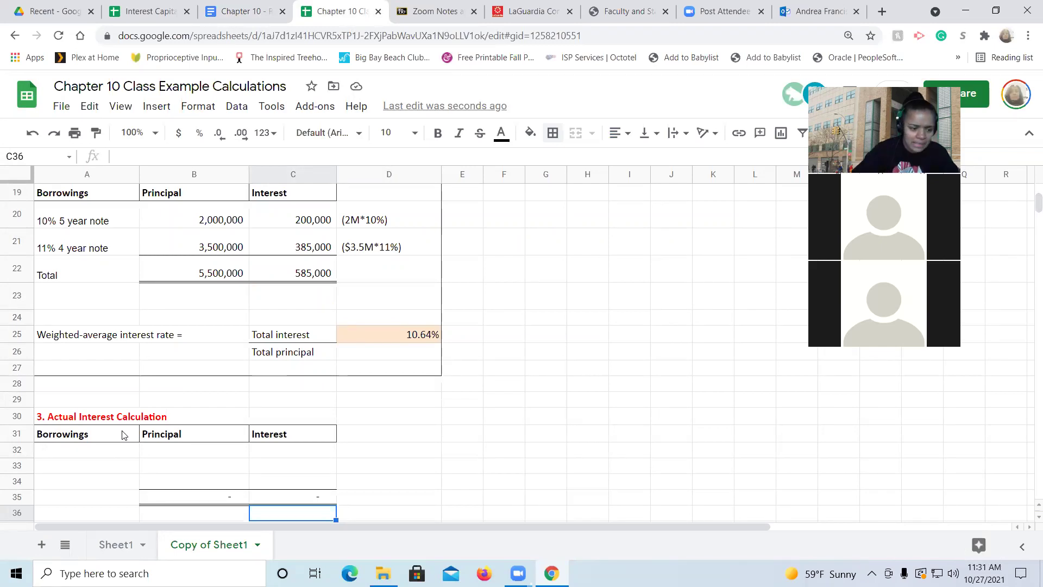
click(109, 453)
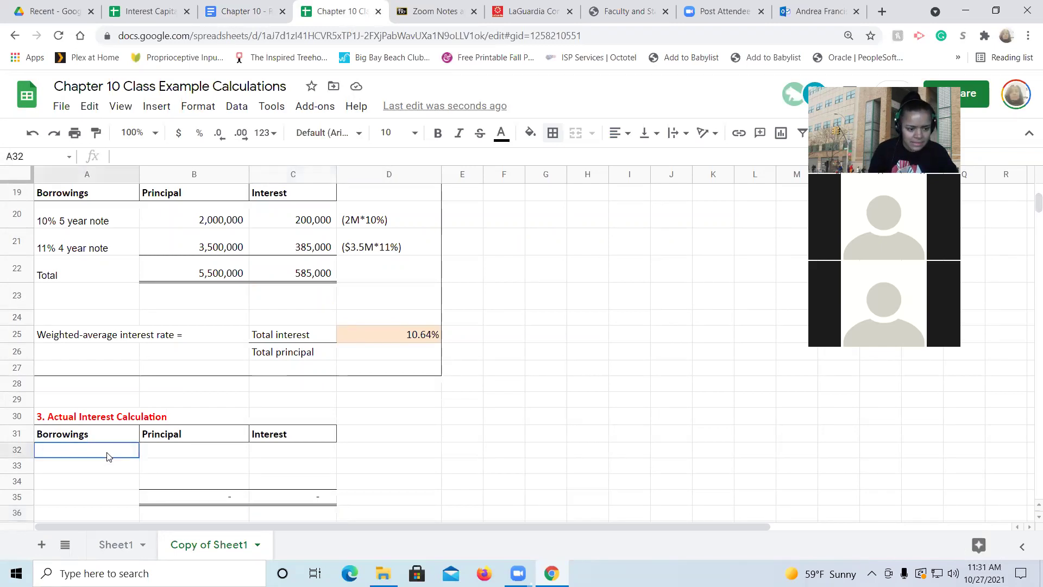
Switch to the Chapter 10 document and check the amount, term and rate of Hanson Company's construction note in problem 3
click(245, 12)
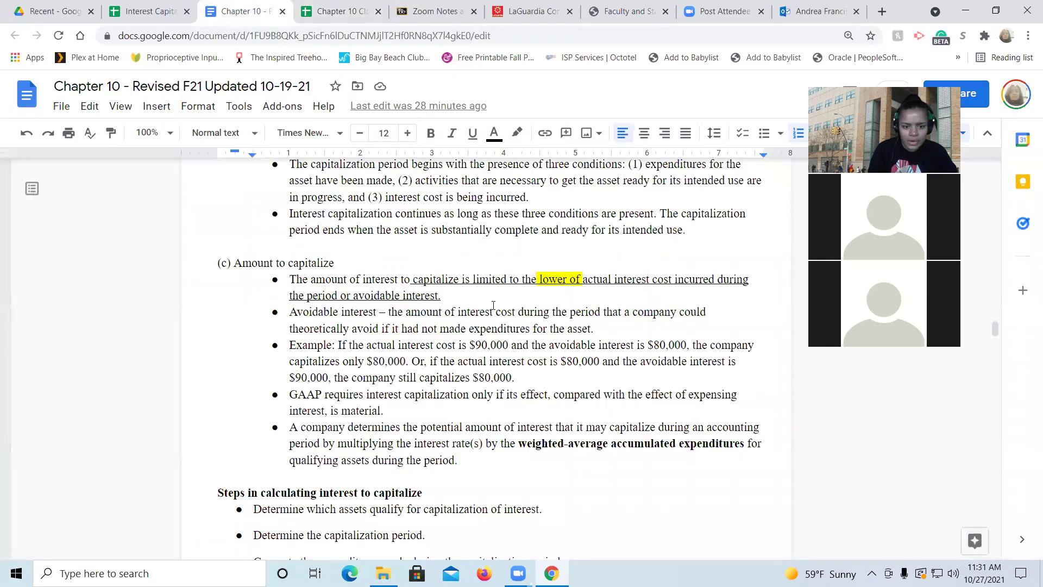
drag(996, 332, 982, 410)
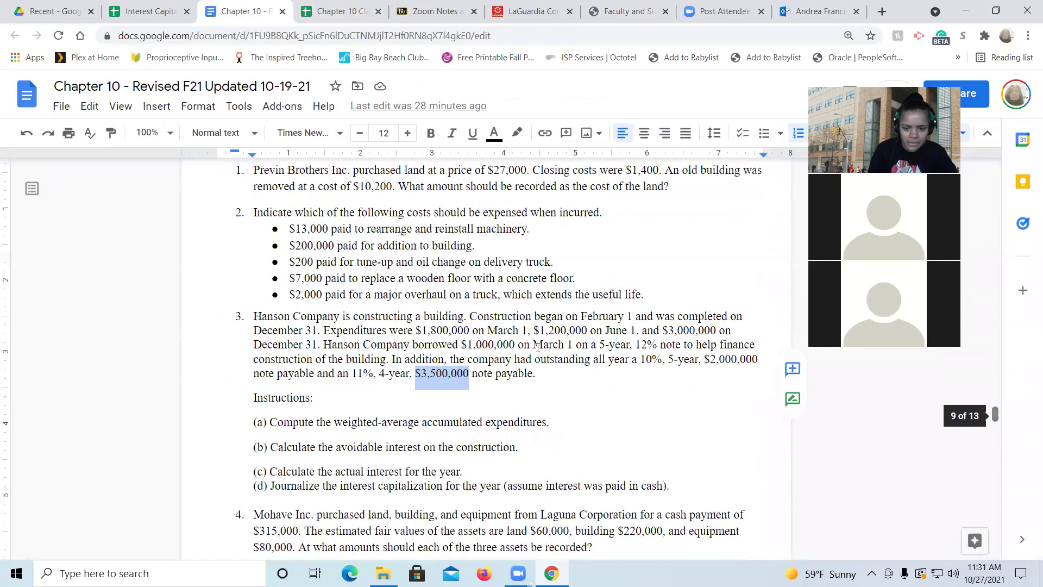
click(498, 347)
drag(459, 344, 634, 347)
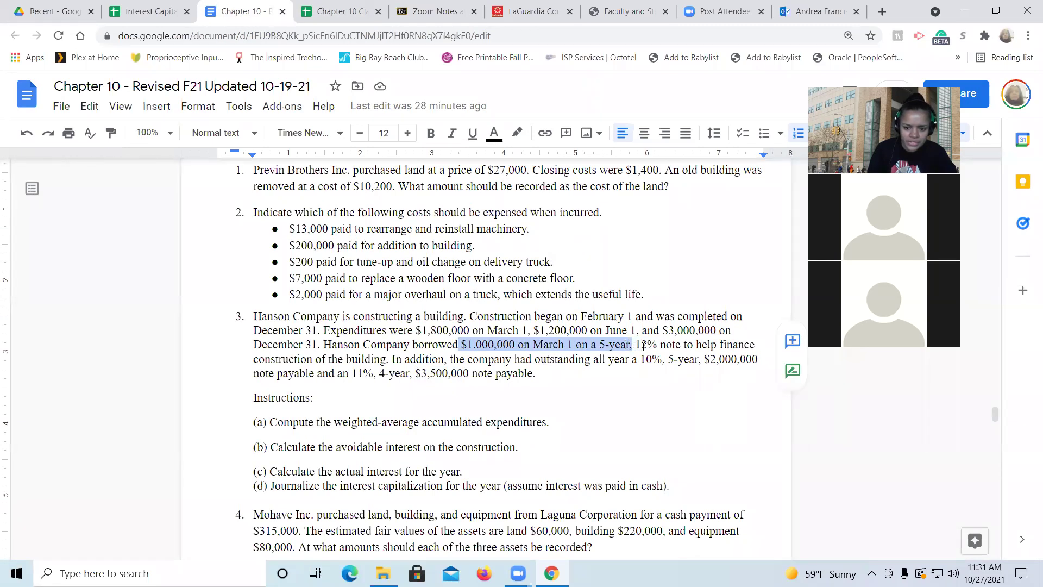
click(647, 345)
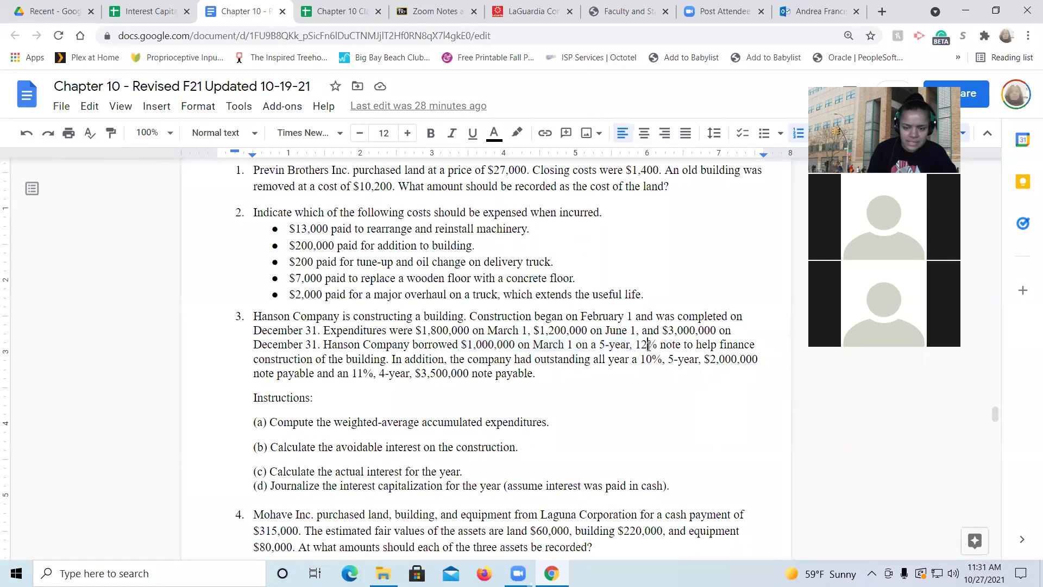
Return to the calculations spreadsheet and enter "12% 5 year note" in A32 with a principal of 1,000,000 in B32
click(339, 9)
text(12)
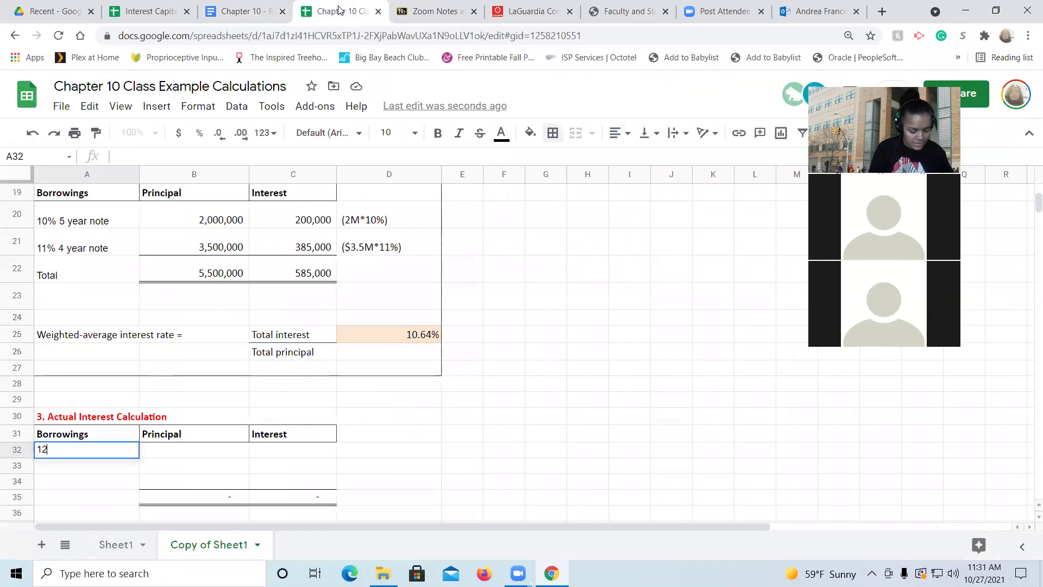
text(% 5 year note)
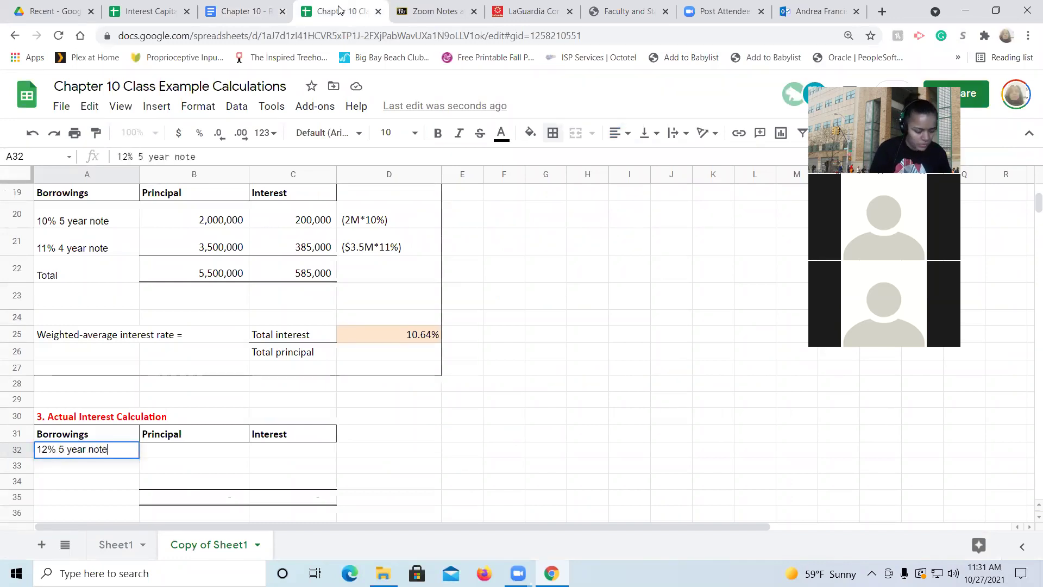
key(Tab)
text(1)
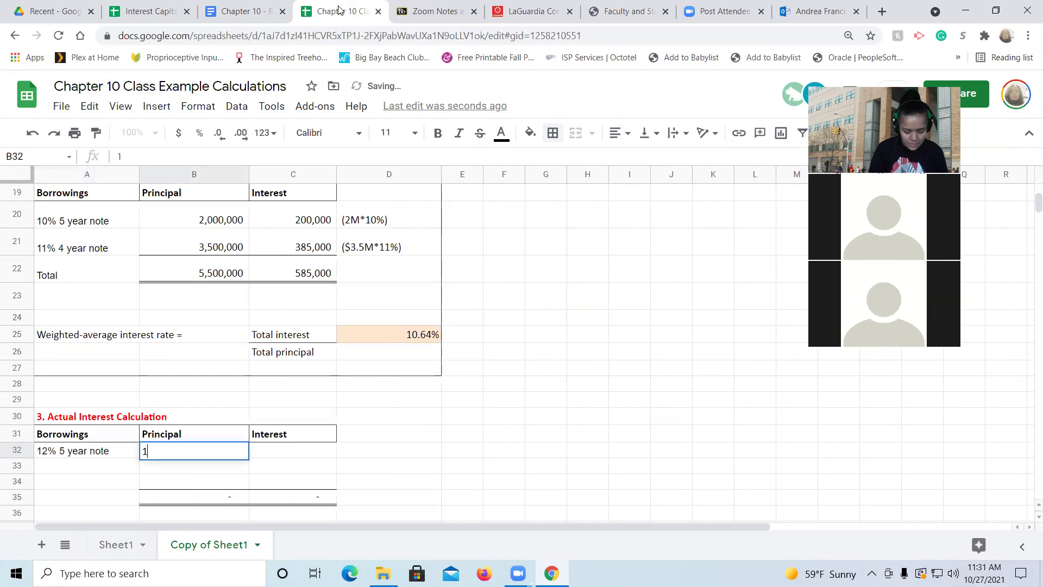
text(,000,000)
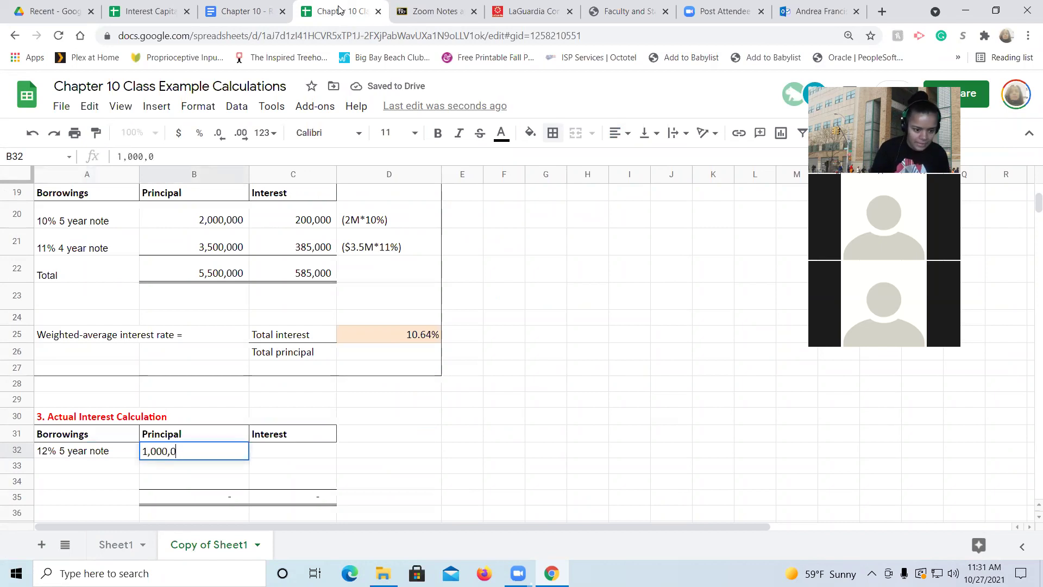
key(Tab)
Add the remark "taken out on March 1" in E32 beside the 12% note
key(Tab)
key(Tab)
key(shift+Tab)
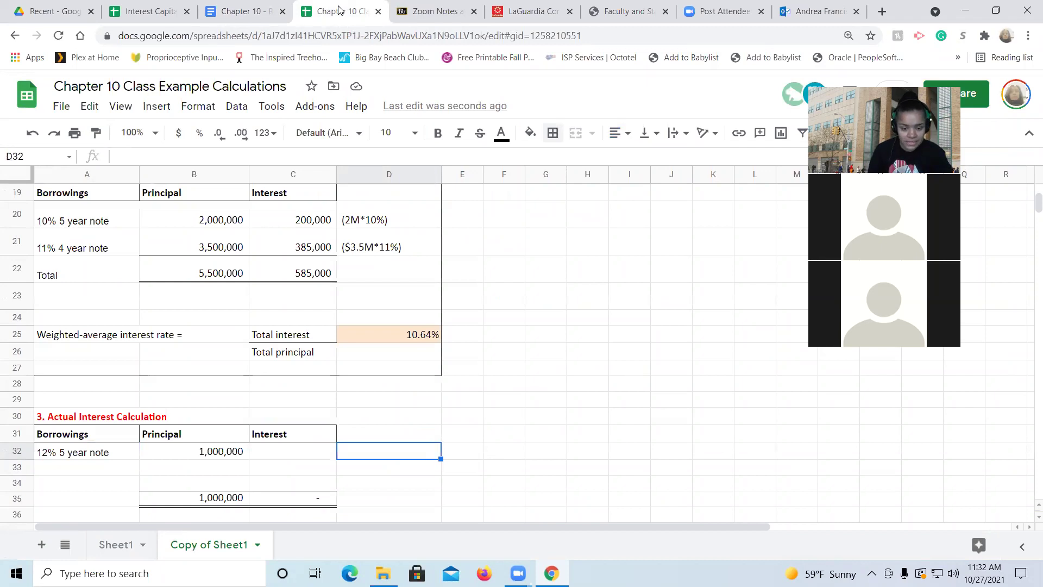
key(Right)
text(taken out on March 1)
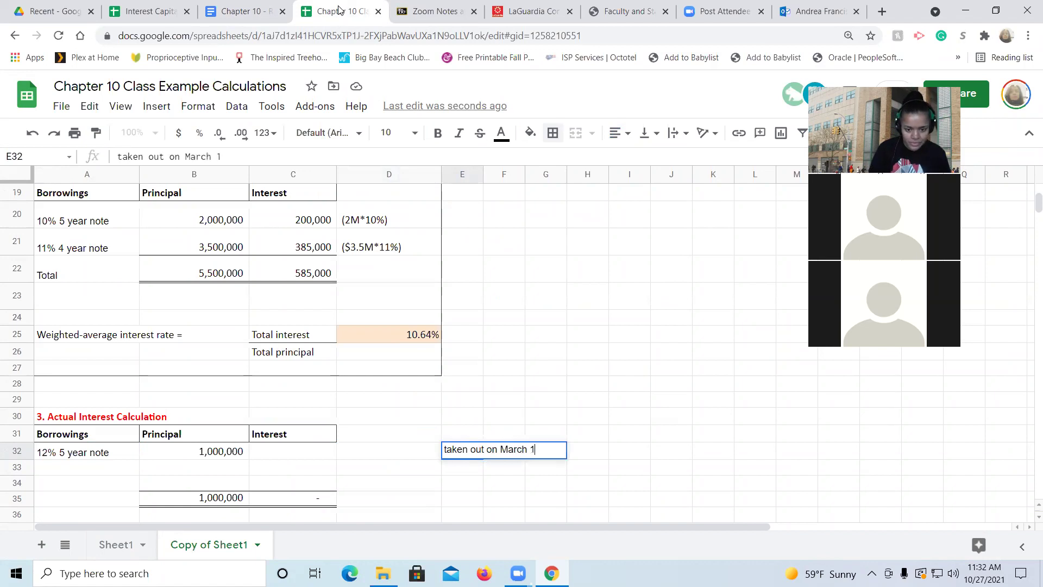
Write the interest explanation "($1M*12%*(10/12))" in D32 for the 12% note
key(Left)
key(Left)
key(Right)
text(()
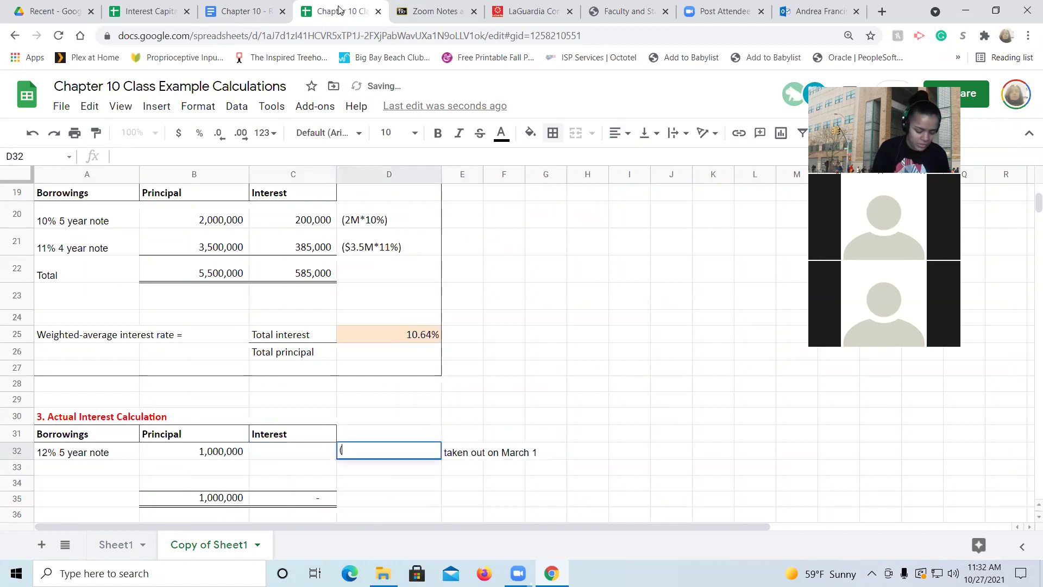
text($1M)
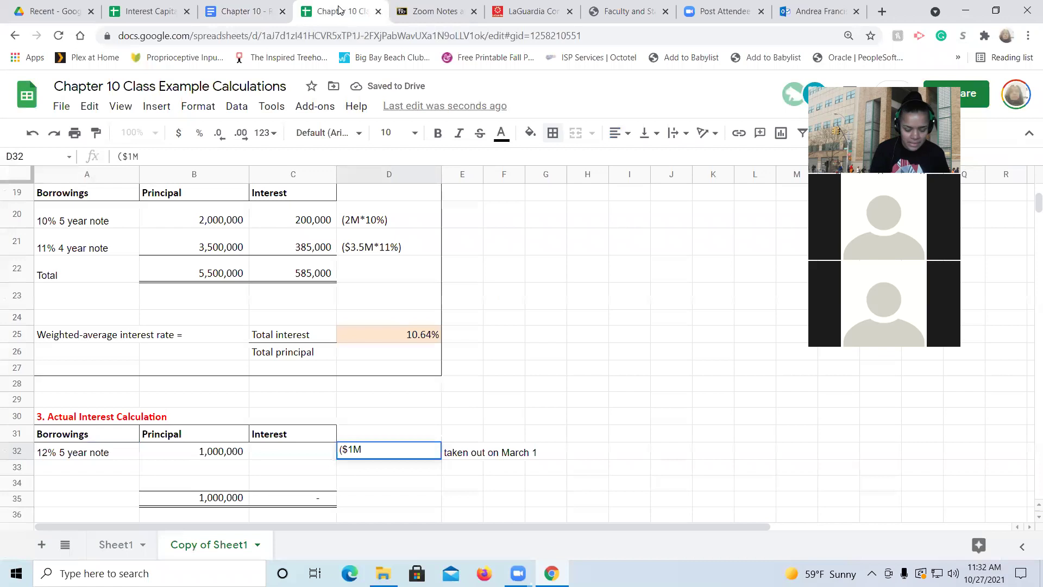
text(*12%*(10/12))
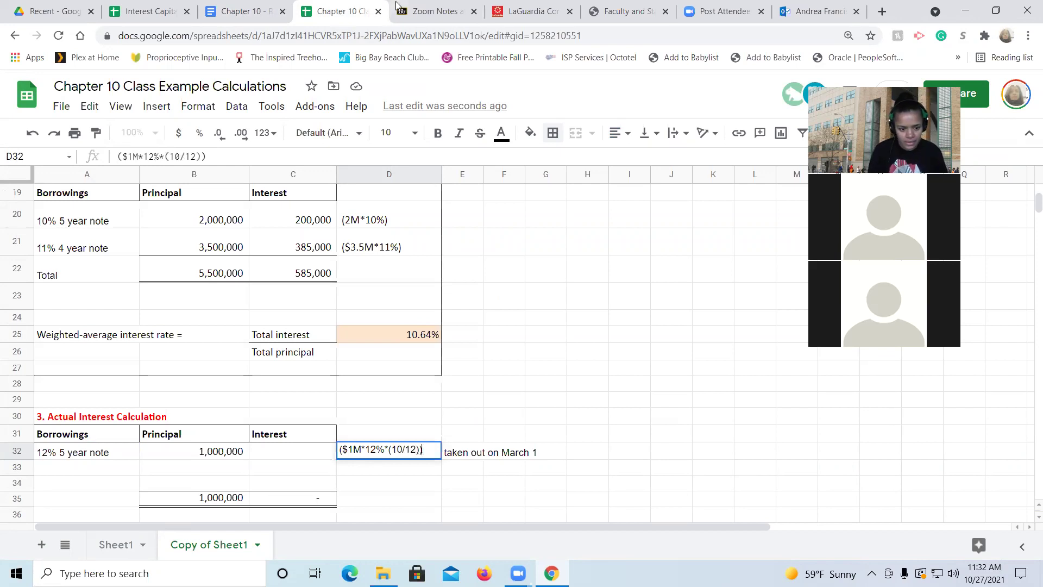
Calculate the 12% note's actual interest in C32 with the formula =1000000*12%*(10/12)
click(279, 454)
text(=10000)
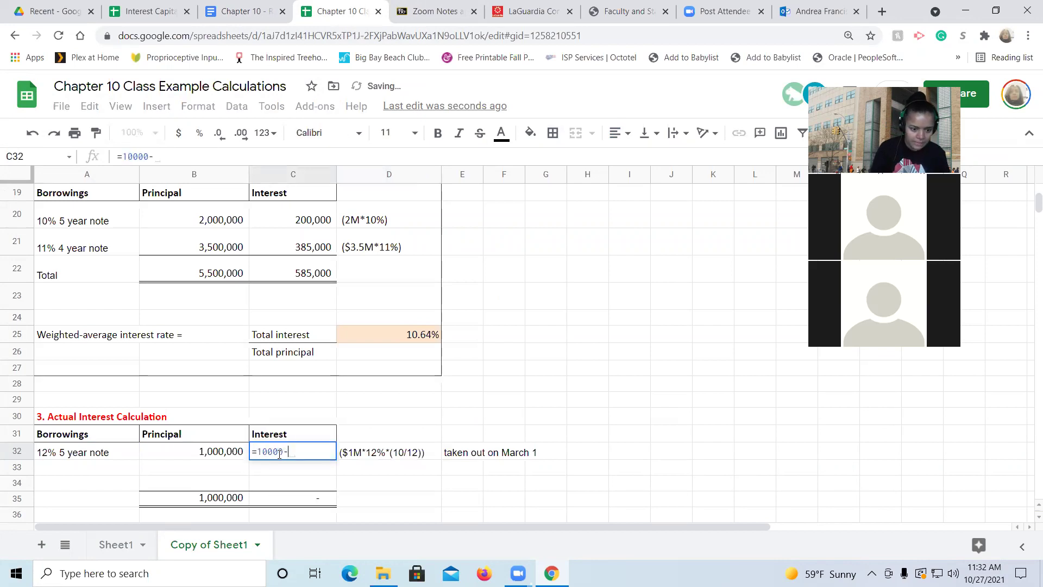
text(0)
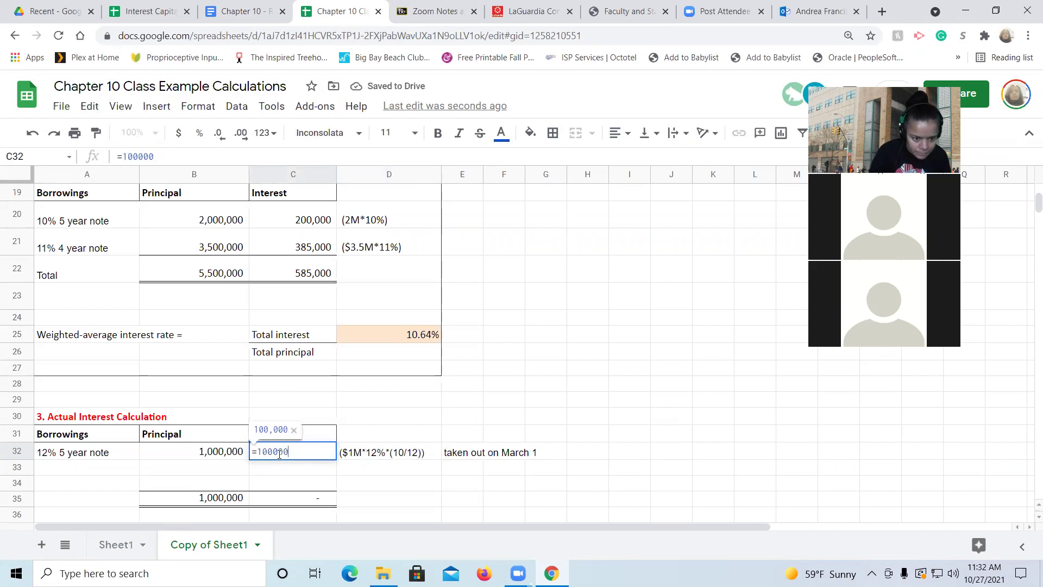
text(0)
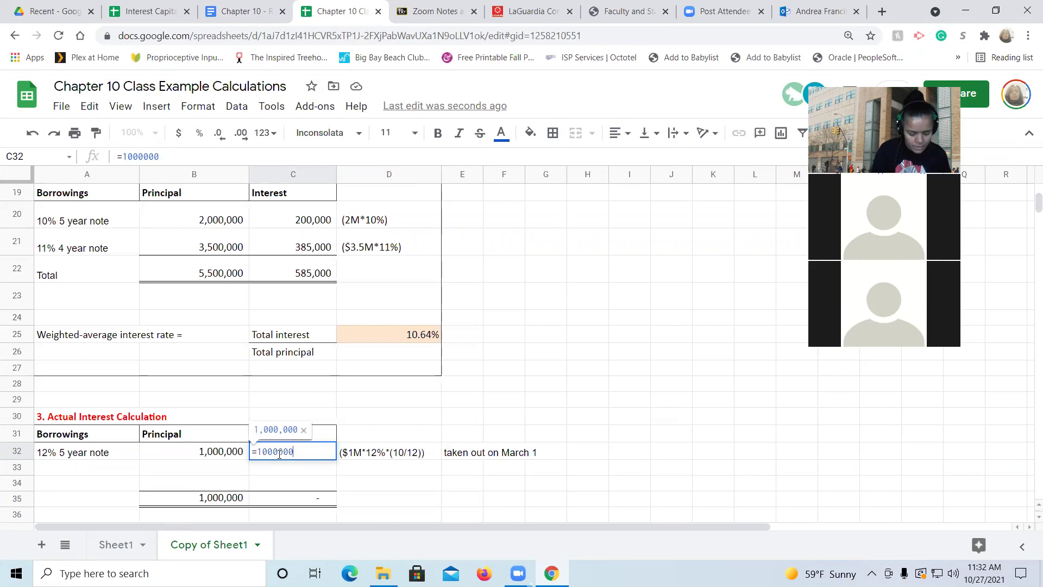
text(*12%*()
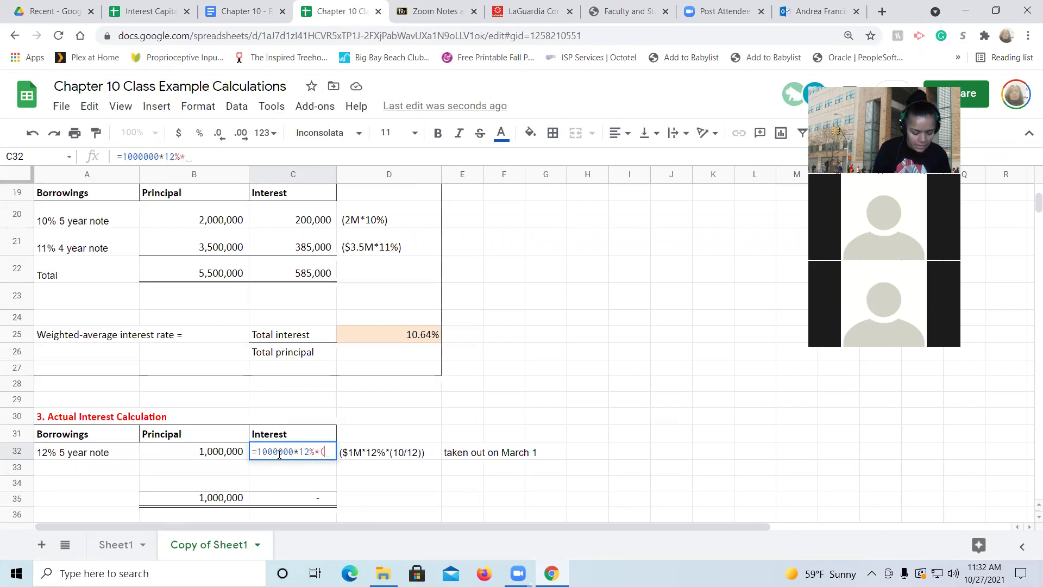
text(10/12))
key(Return)
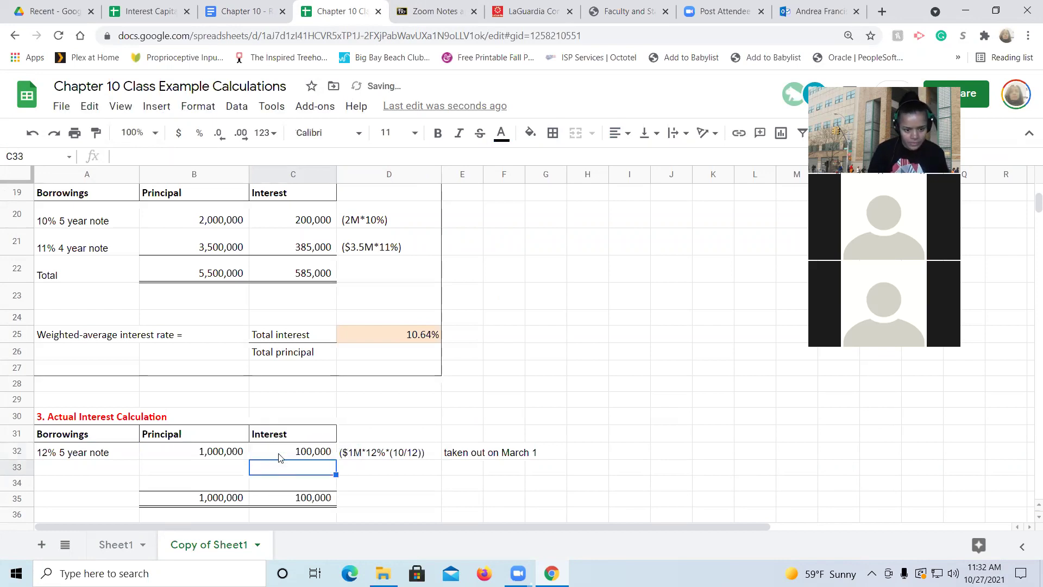
Copy the 10% and 11% note names from A20:A21 into the Actual Interest Calculation table at A33:A34
key(Left)
key(Left)
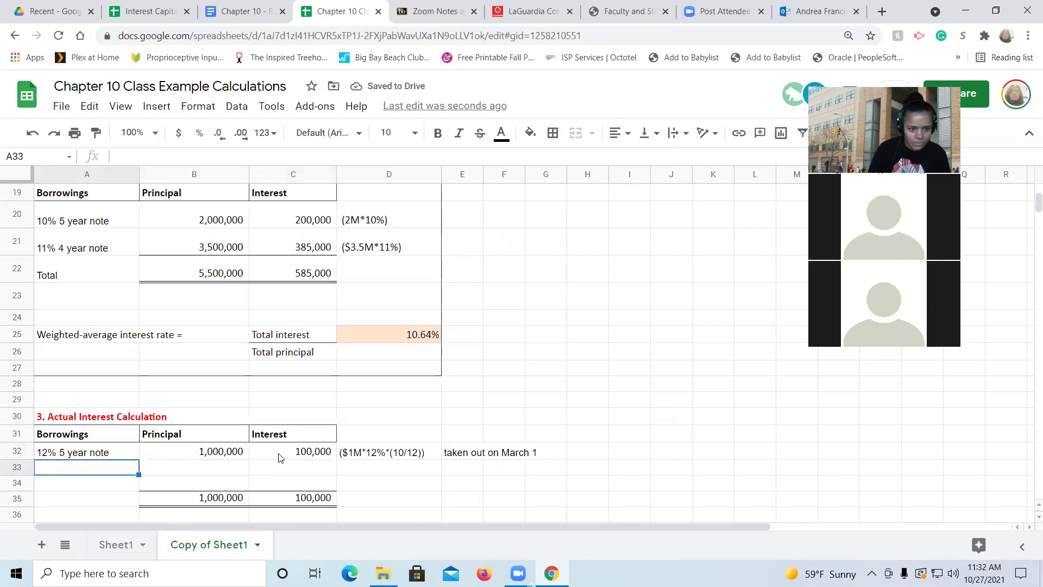
click(107, 217)
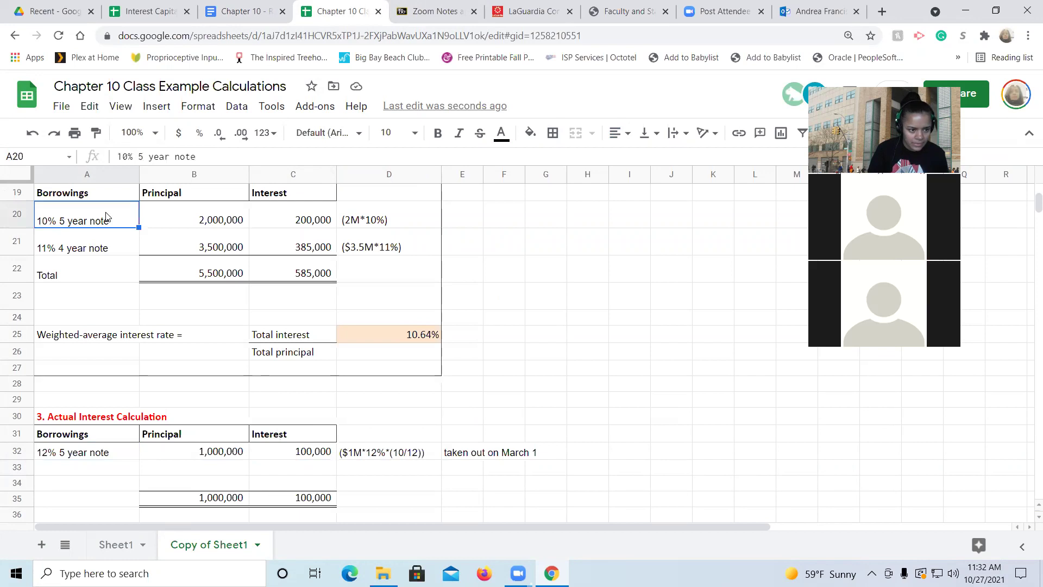
key(shift+Down)
key(ctrl+c)
key(Down)
key(Down)
key(Down)
key(Down)
key(Down)
key(Down)
key(Down)
key(Down)
key(Down)
key(Down)
key(Down)
key(Down)
key(Down)
key(ctrl+v)
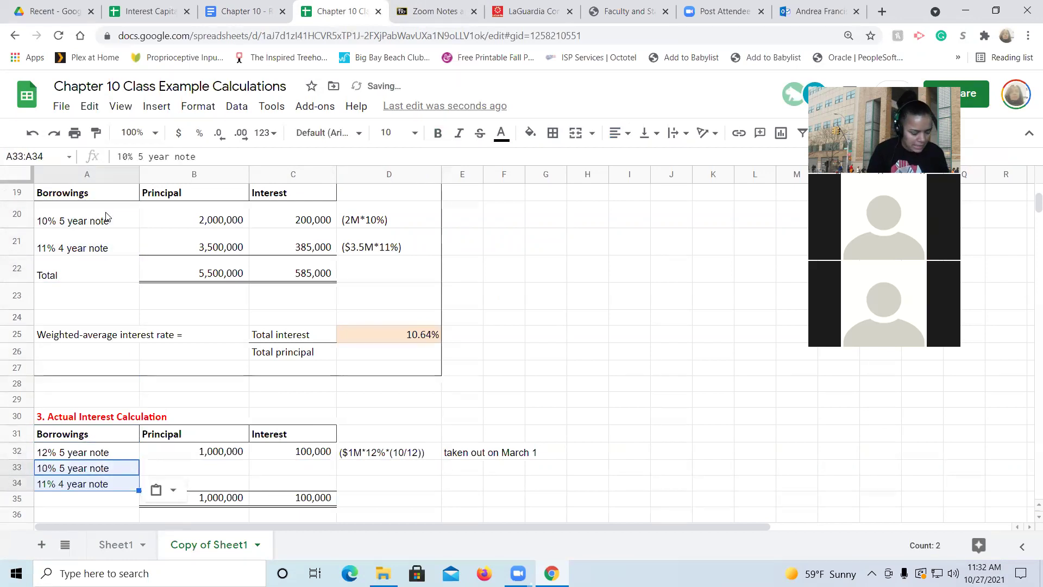
Copy the principals of the 10% and 11% notes from B20:B21 into B33:B34
key(Right)
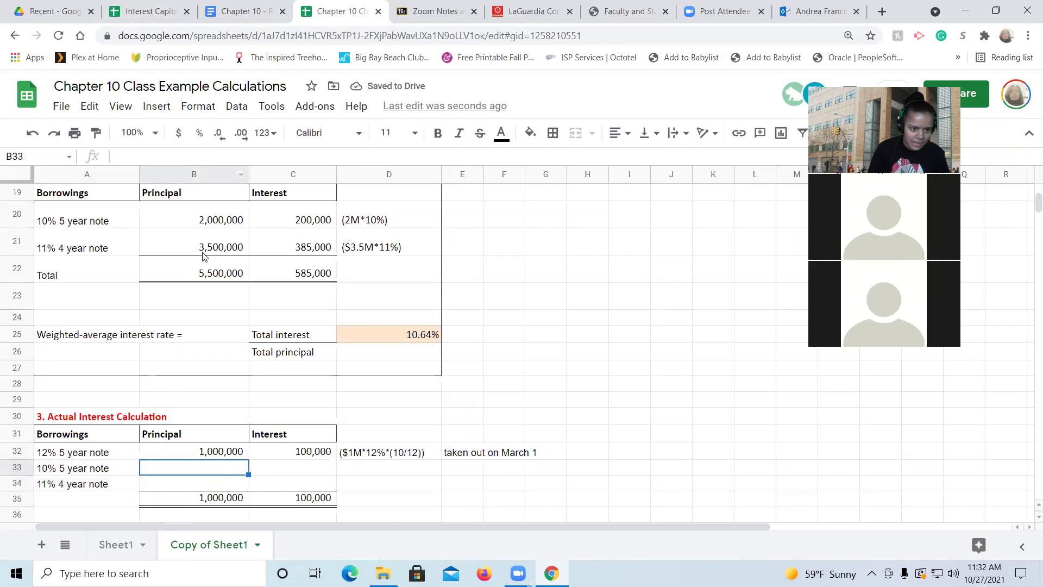
click(207, 222)
key(shift+Down)
key(ctrl+c)
key(Down)
key(Down)
key(Down)
key(Down)
key(Down)
key(Down)
key(Down)
key(Down)
key(Down)
key(Down)
key(Down)
key(Down)
key(Down)
key(Down)
key(Up)
key(ctrl+v)
key(Down)
key(Down)
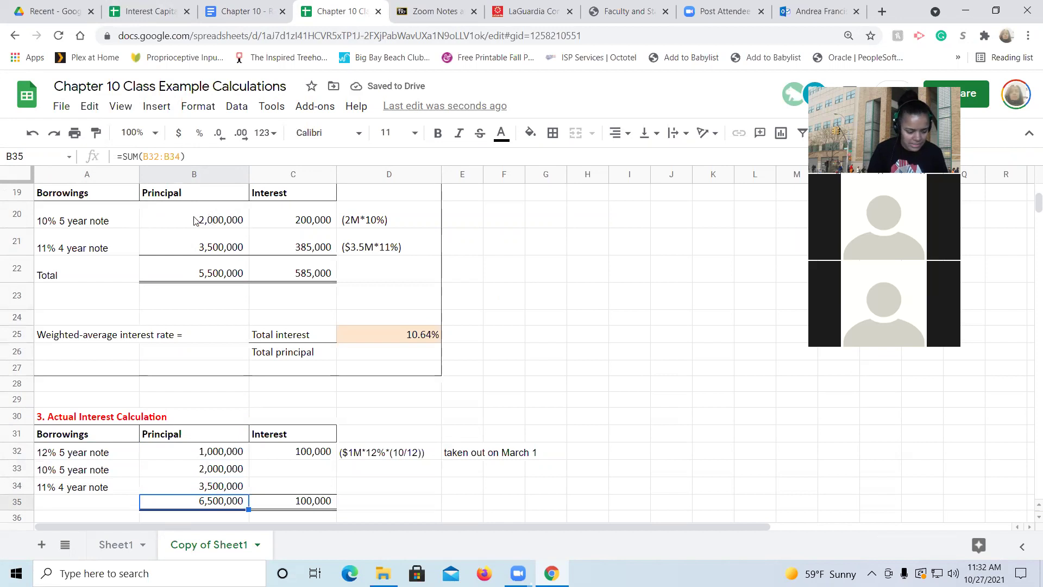
Copy the interest amounts in C20:C21 and paste them as values only into C33:C34
click(324, 217)
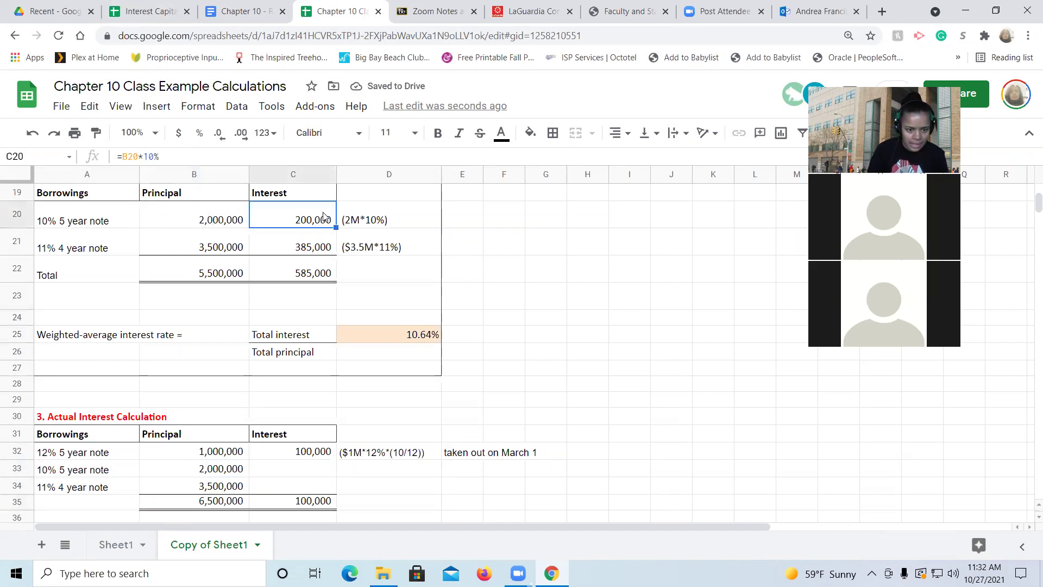
key(shift+Down)
key(ctrl+c)
click(298, 476)
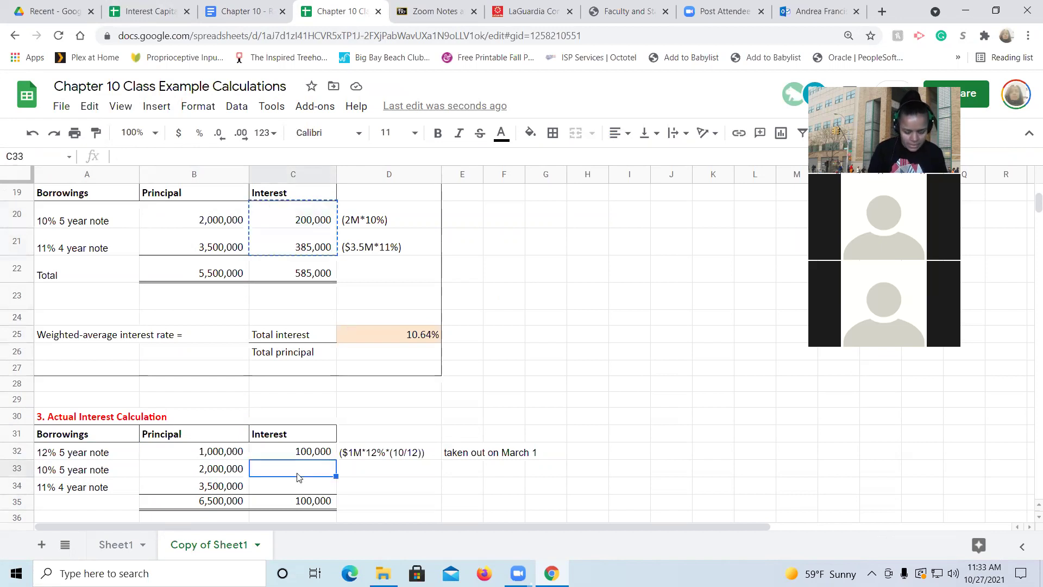
right_click(298, 476)
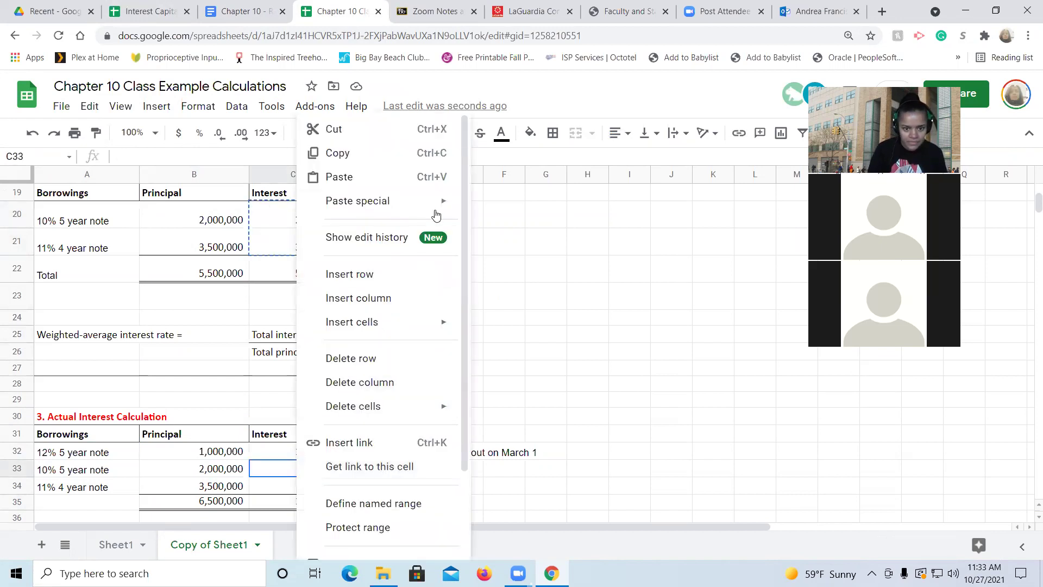
mouse_move(440, 202)
click(549, 206)
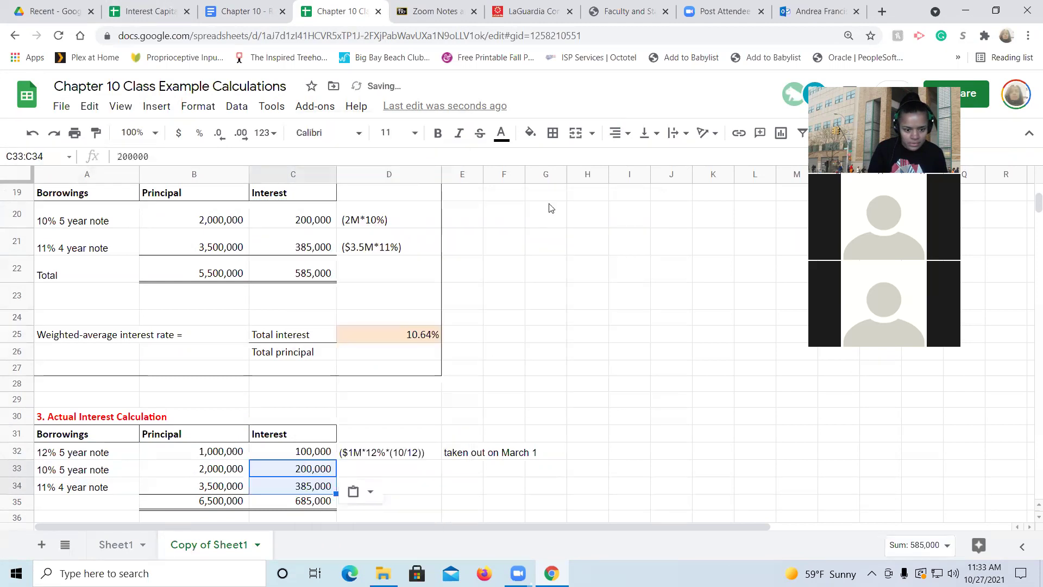
Under Amount to Capitalize, enter "Avoidable interest is $247,680" in A42 and "Actual interest is $685,000" in A43
click(304, 500)
scroll(303, 505, down, 1)
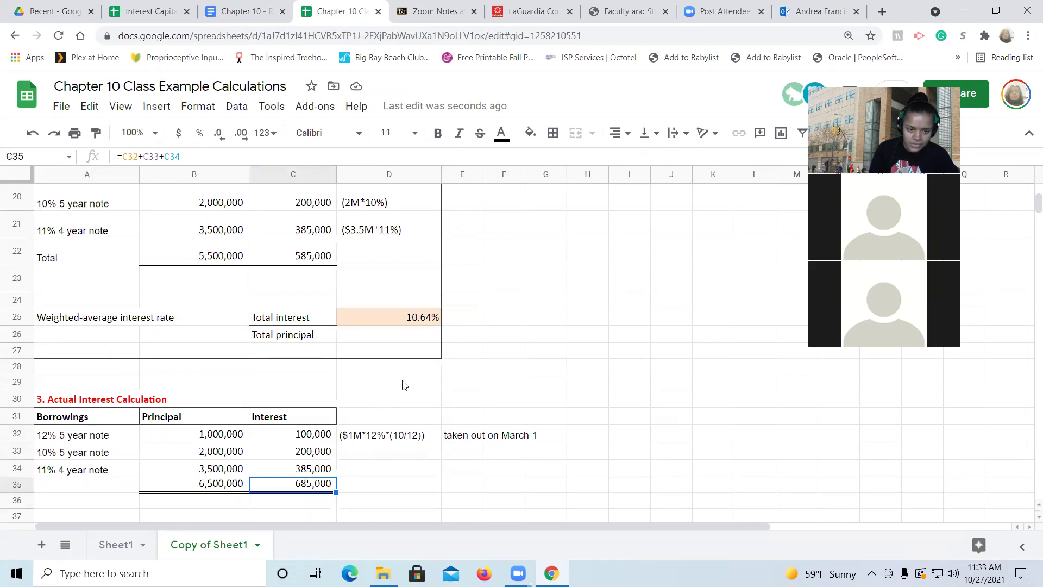
scroll(1027, 179, up, 5)
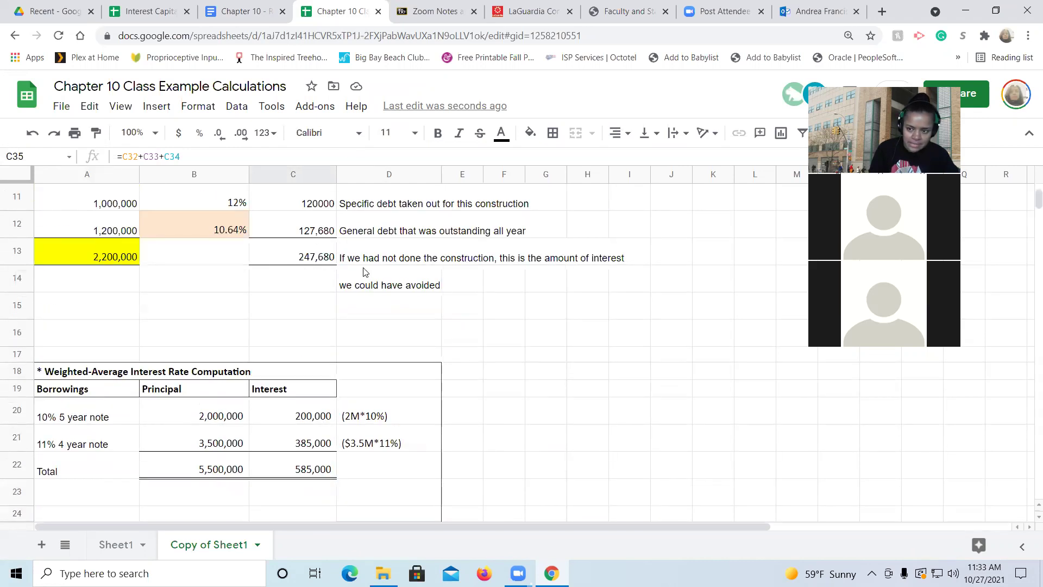
scroll(1029, 212, down, 8)
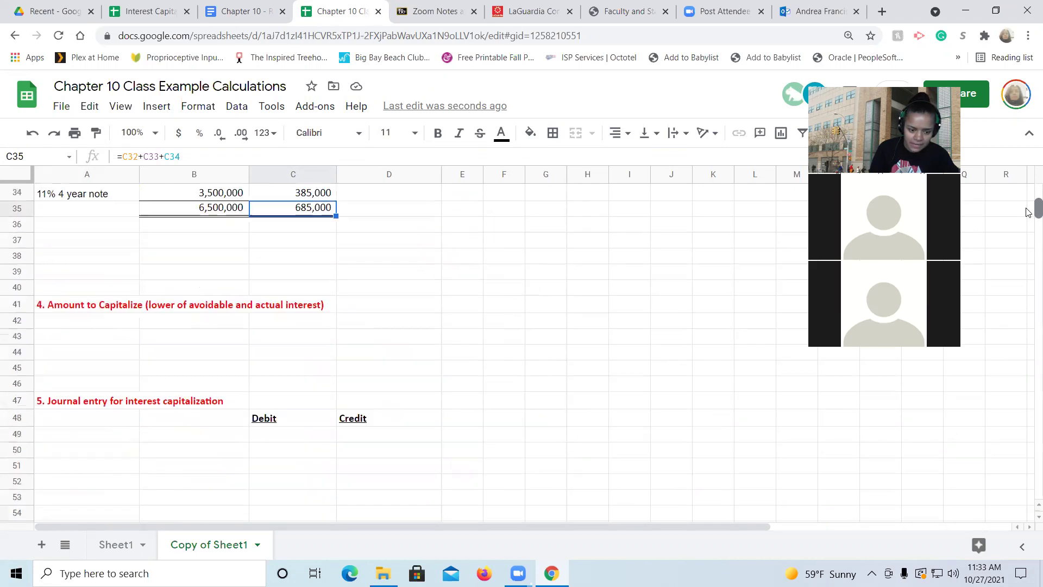
scroll(1028, 211, up, 3)
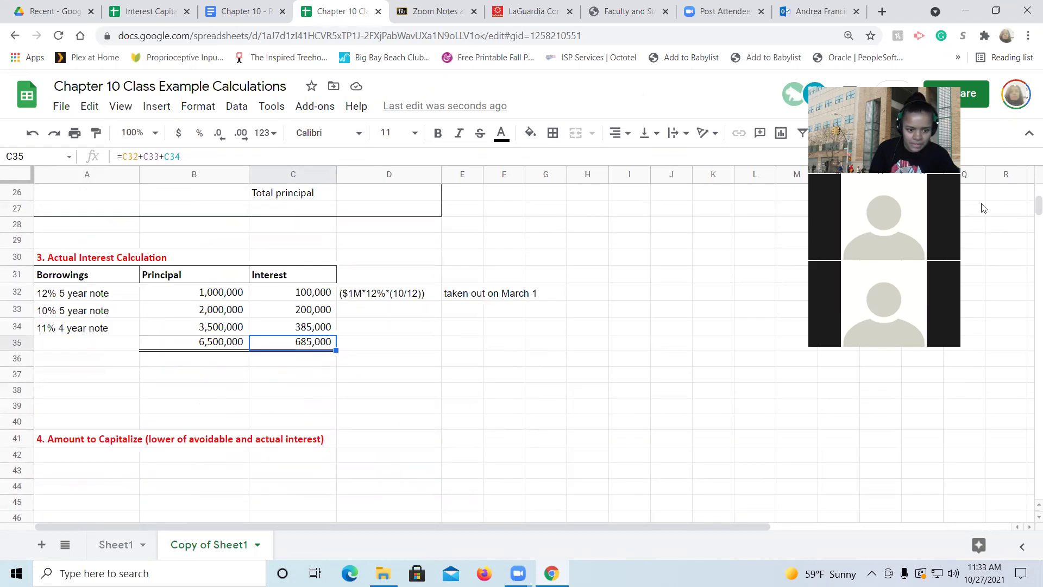
click(70, 462)
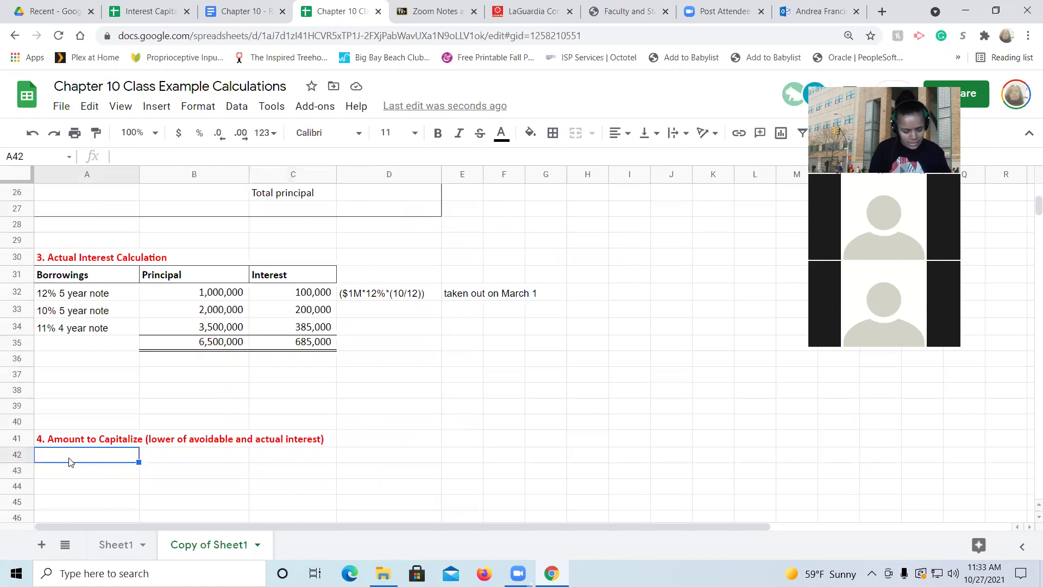
text(Avoidable interst i)
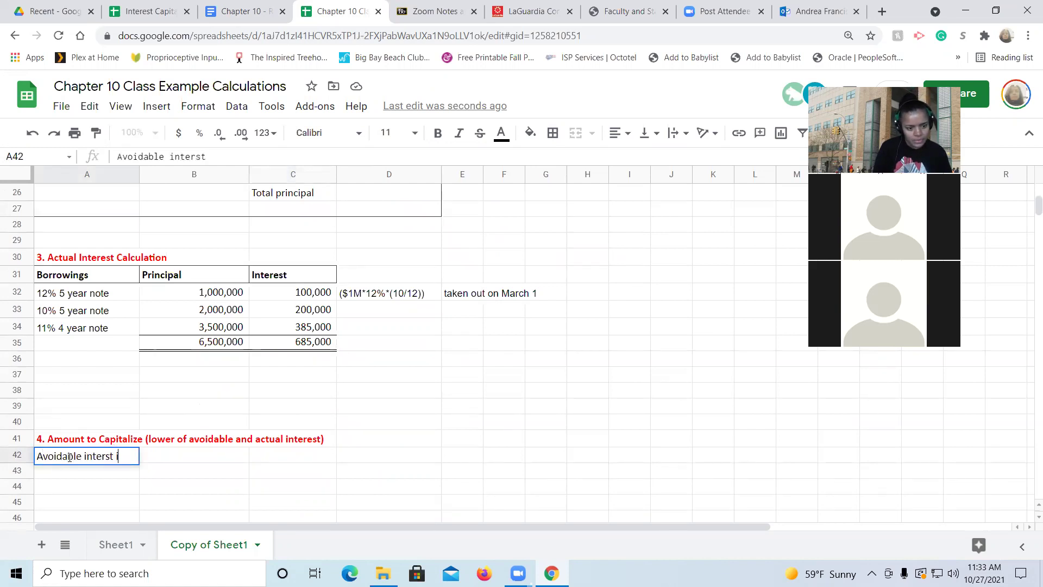
key(BackSpace)
key(BackSpace)
key(BackSpace)
key(BackSpace)
text(est is $247,680)
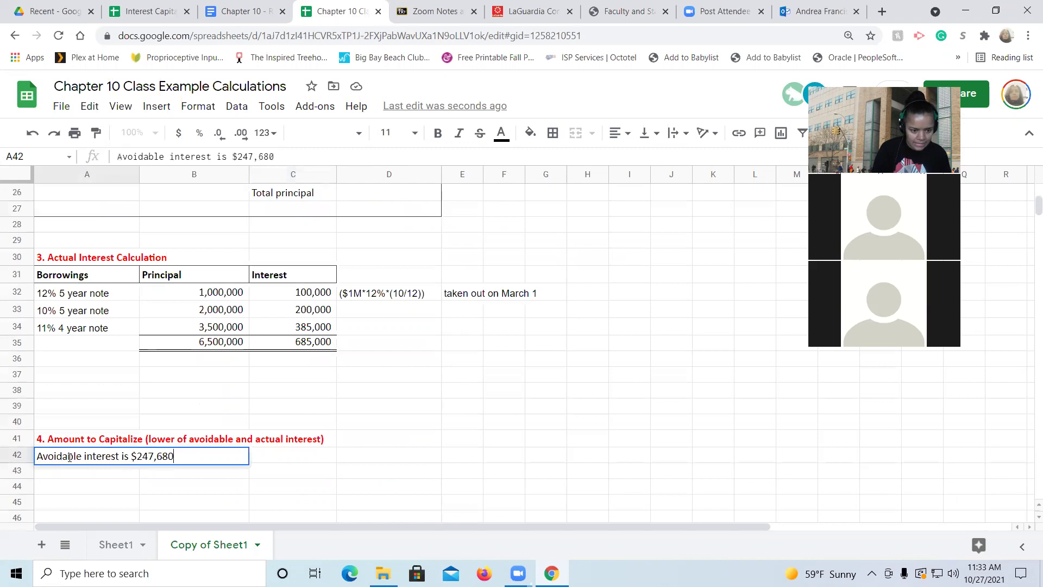
key(Return)
text(Actual interest is )
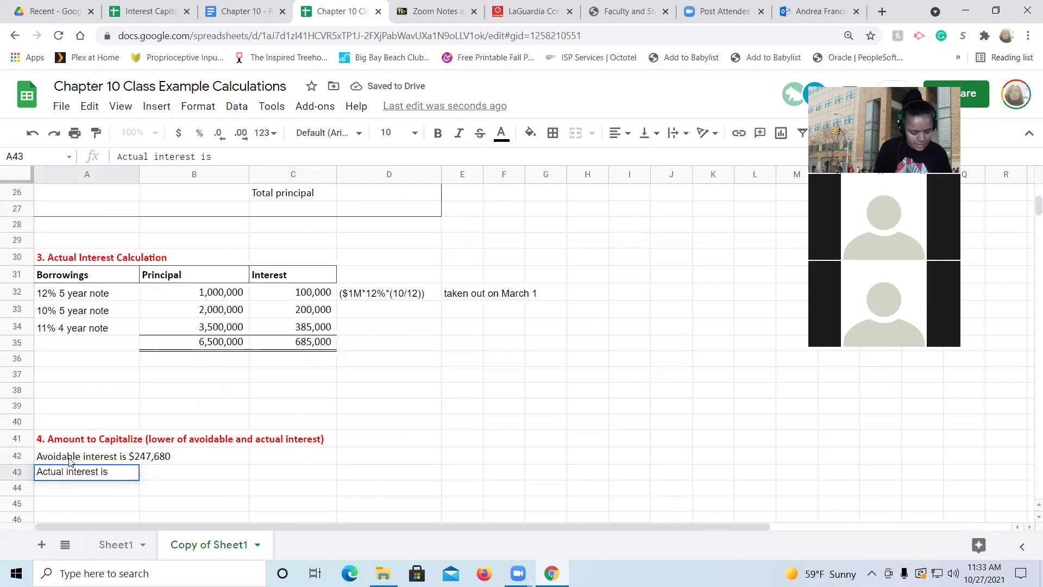
text($685,000)
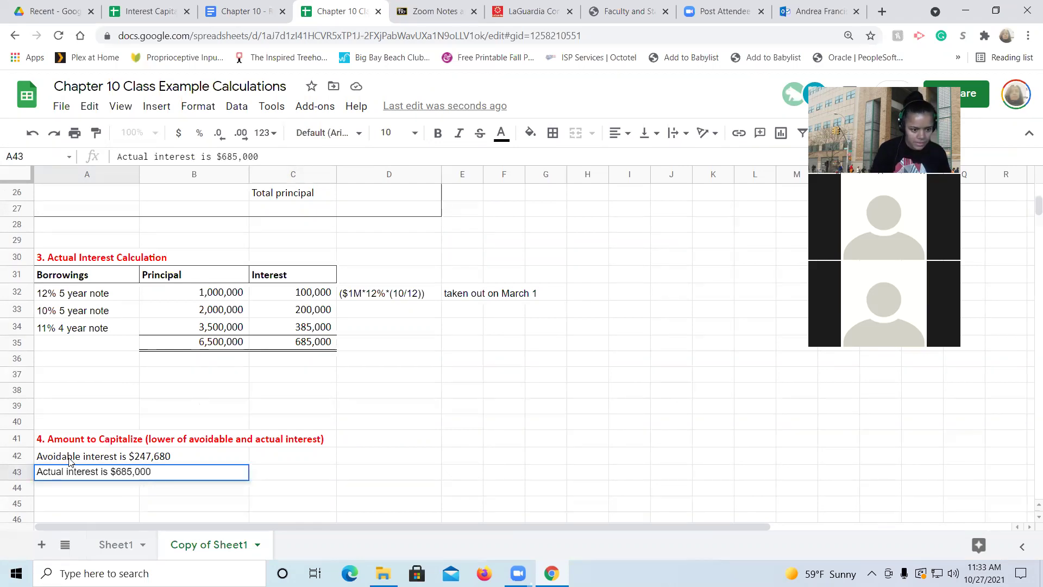
Enter "Therefore, the lower amount is $247,680 and that will be capitalized." in A44 under Amount to Capitalize
key(Return)
text(Therefore, the lower amount is $24)
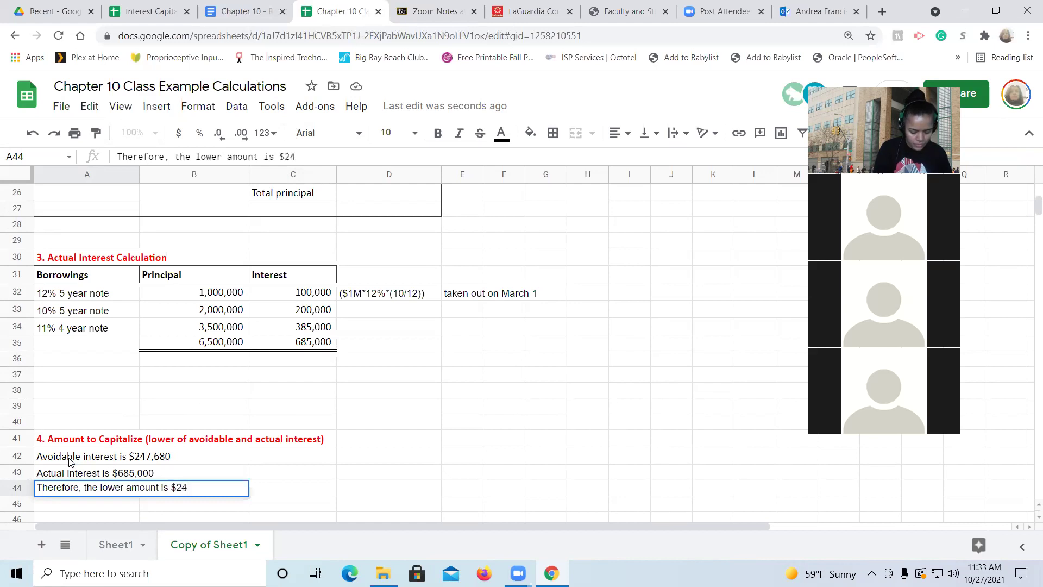
text(7,680 and th)
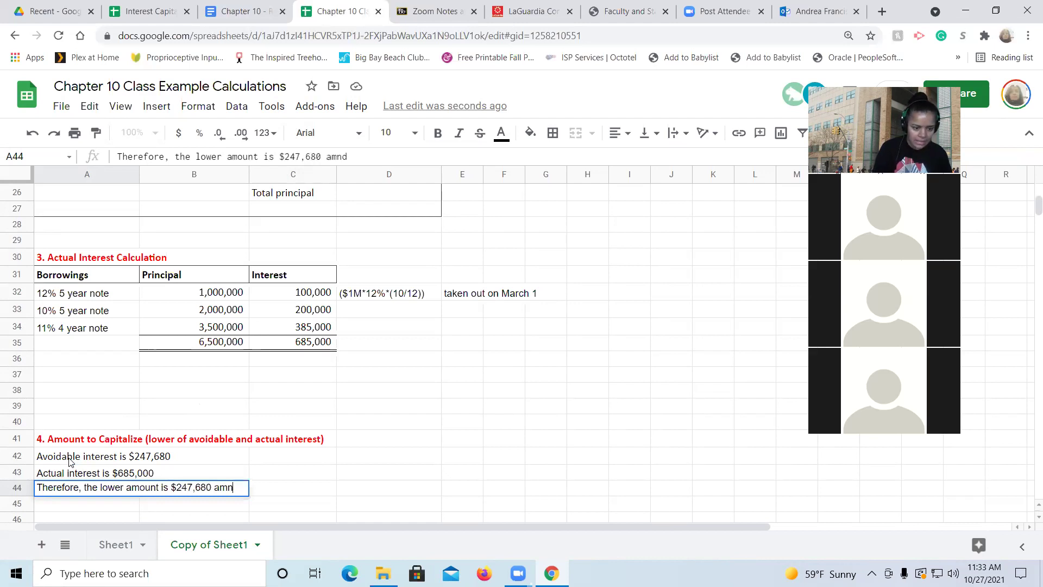
text(at will )
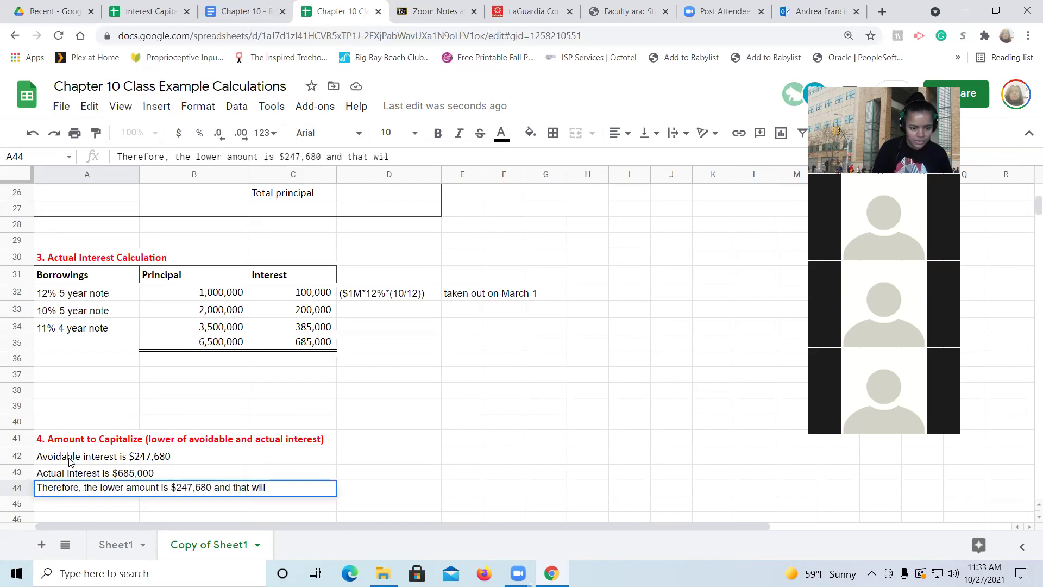
text(be capitalixzed.)
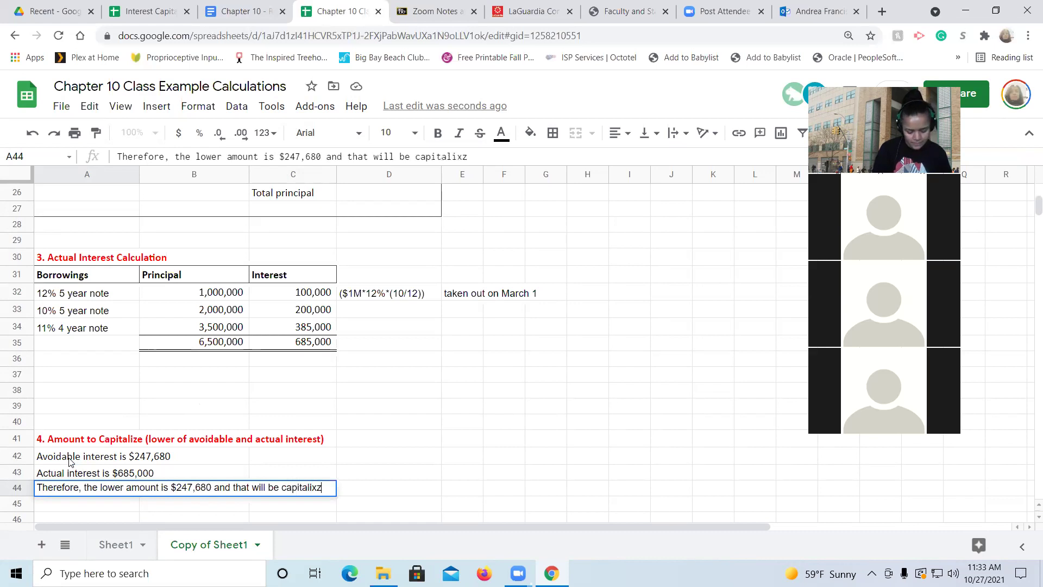
key(BackSpace)
key(BackSpace)
key(BackSpace)
key(BackSpace)
key(BackSpace)
text(zed.)
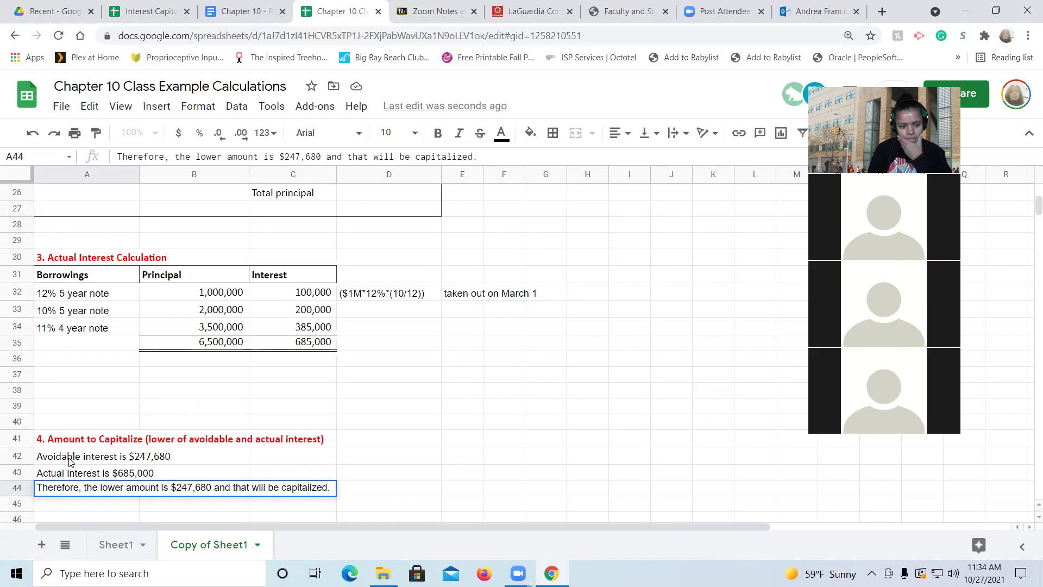
click(356, 482)
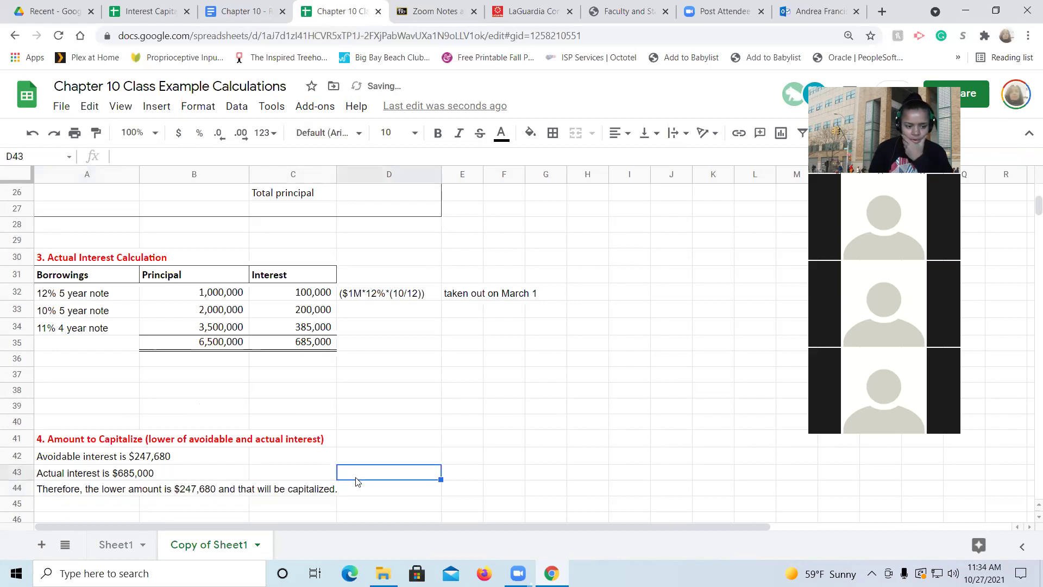
Check the Hanson Company problem's journal entry instruction in the Chapter 10 document and return to the journal entry section of the calculations sheet
key(Down)
key(Down)
key(Down)
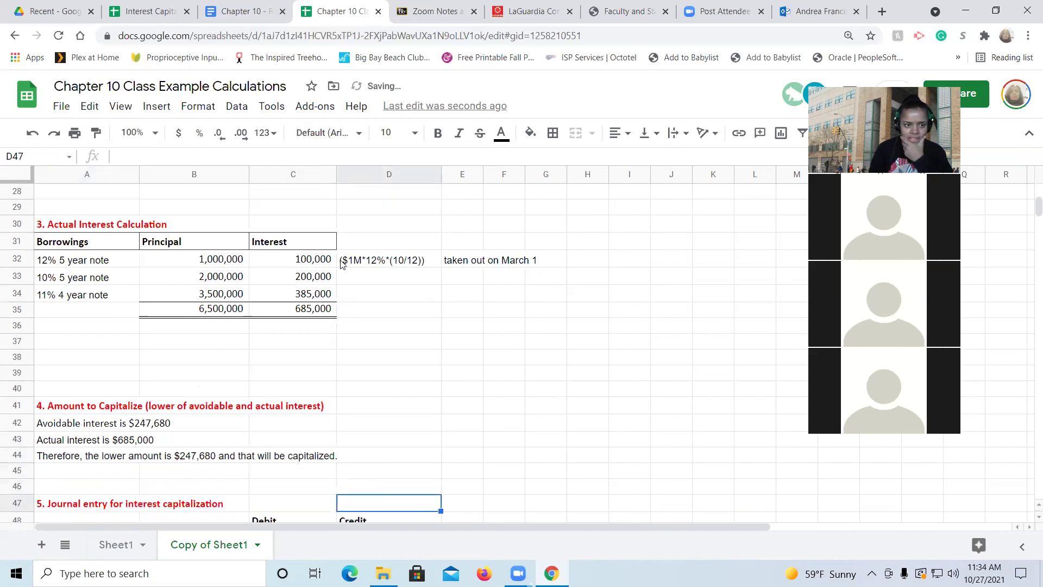
click(207, 7)
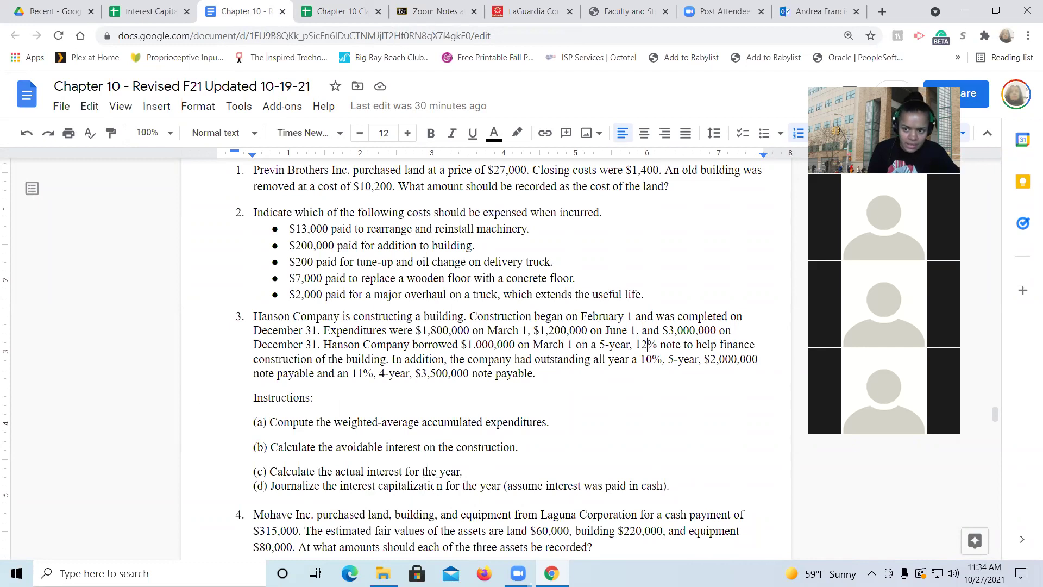
click(338, 14)
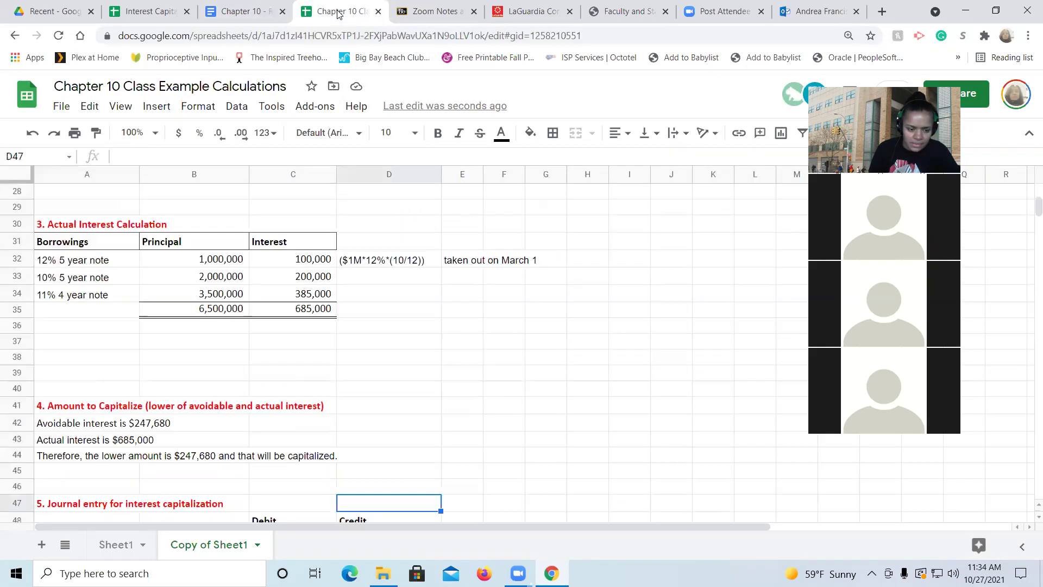
key(Down)
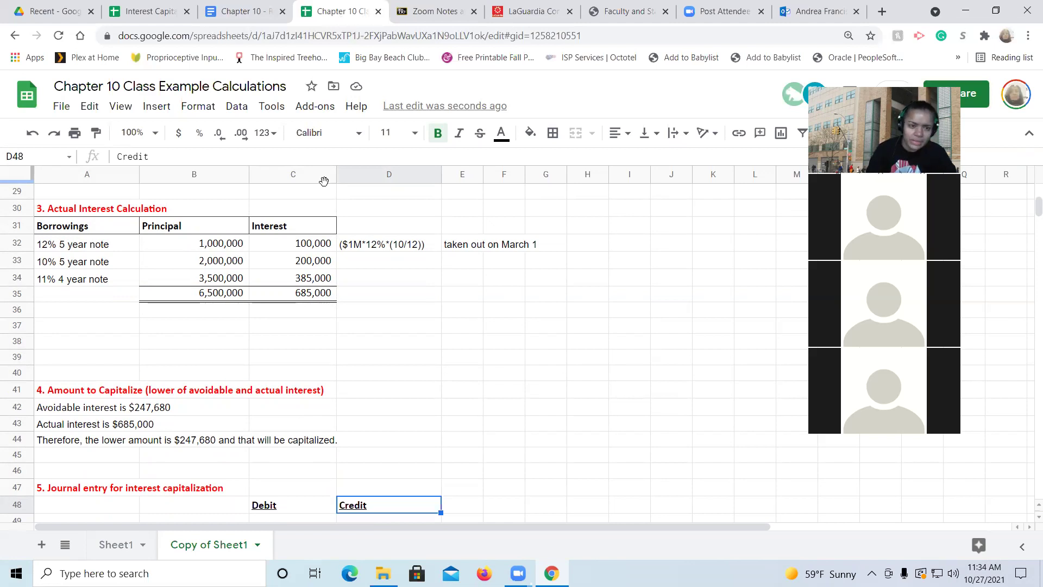
click(239, 11)
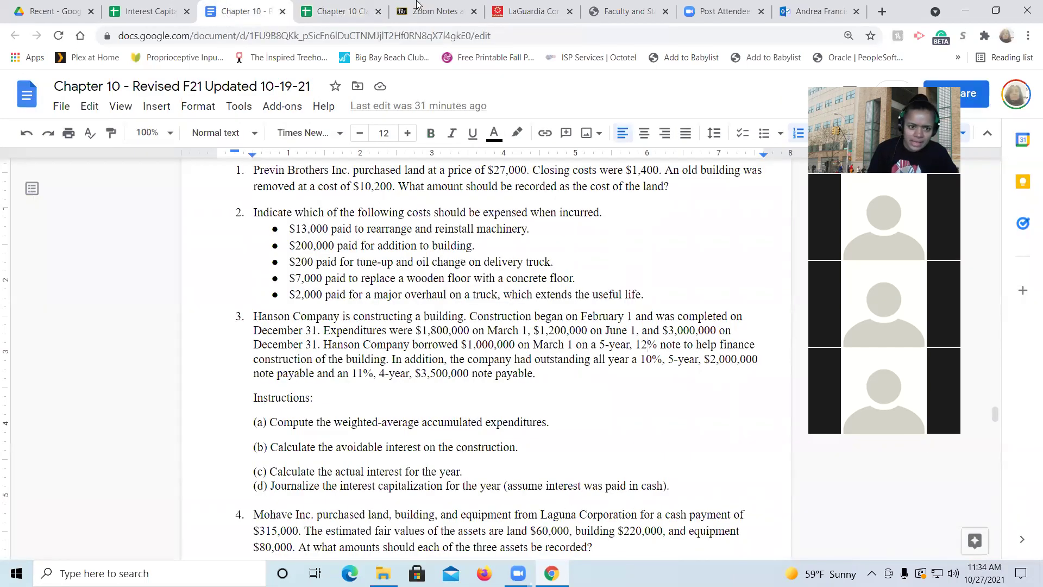
click(339, 12)
key(Down)
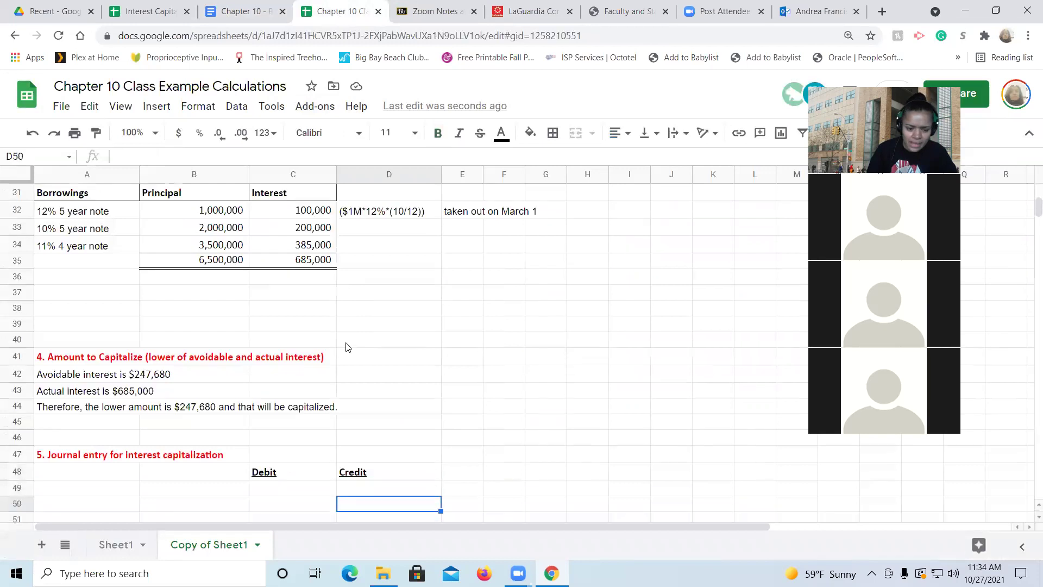
Enter the debit account line "Building (add the avoidable interest on to the cost)" in A49 of the journal entry
key(Left)
key(Left)
key(Left)
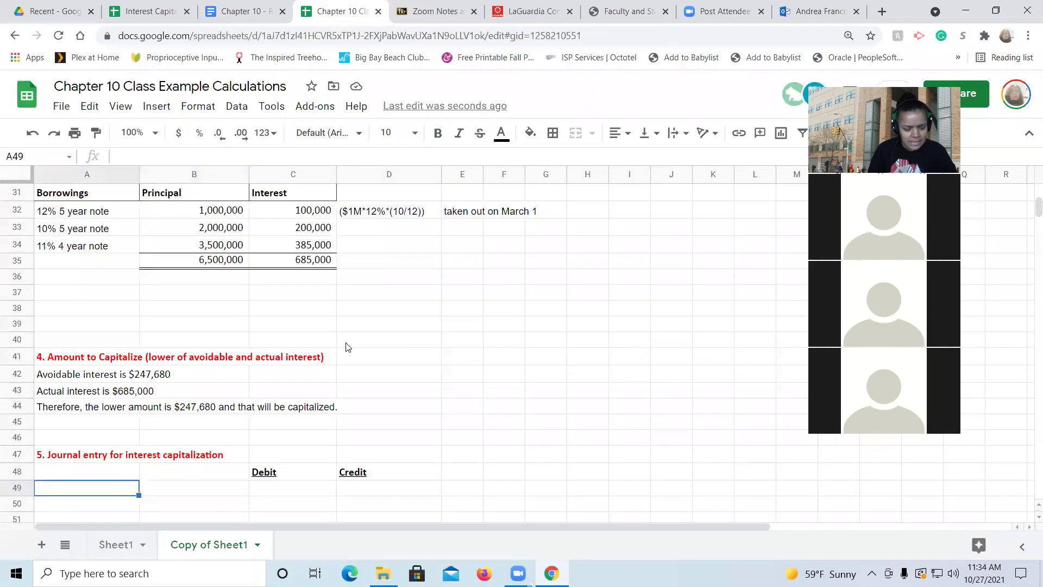
text(Building )
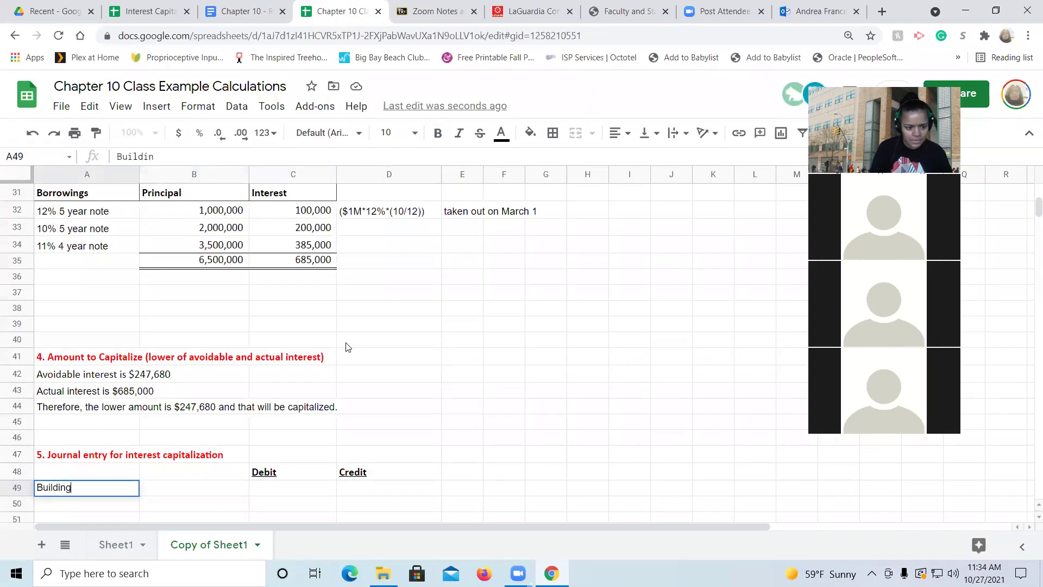
text((add t)
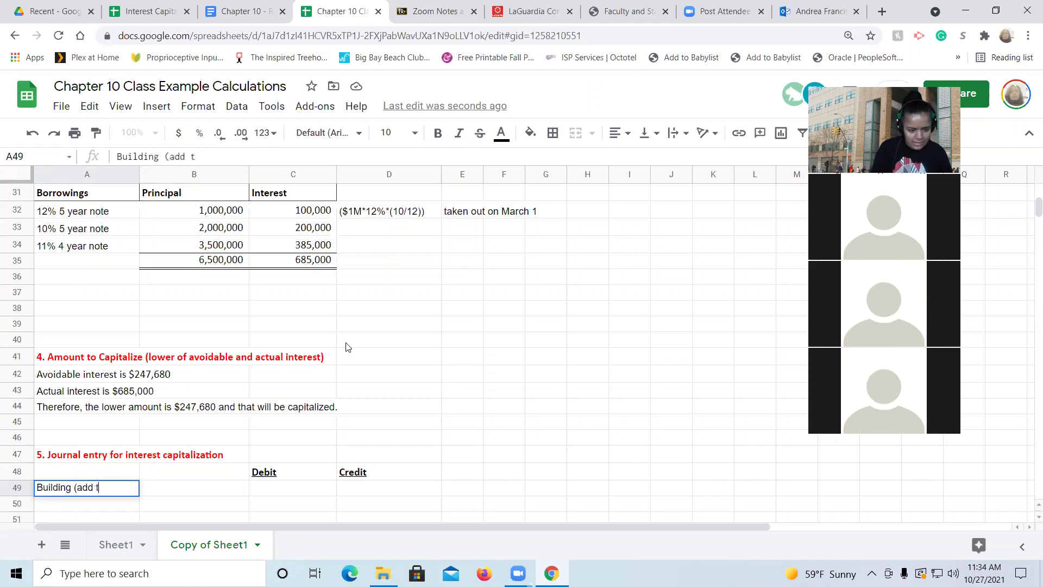
text(he avoida)
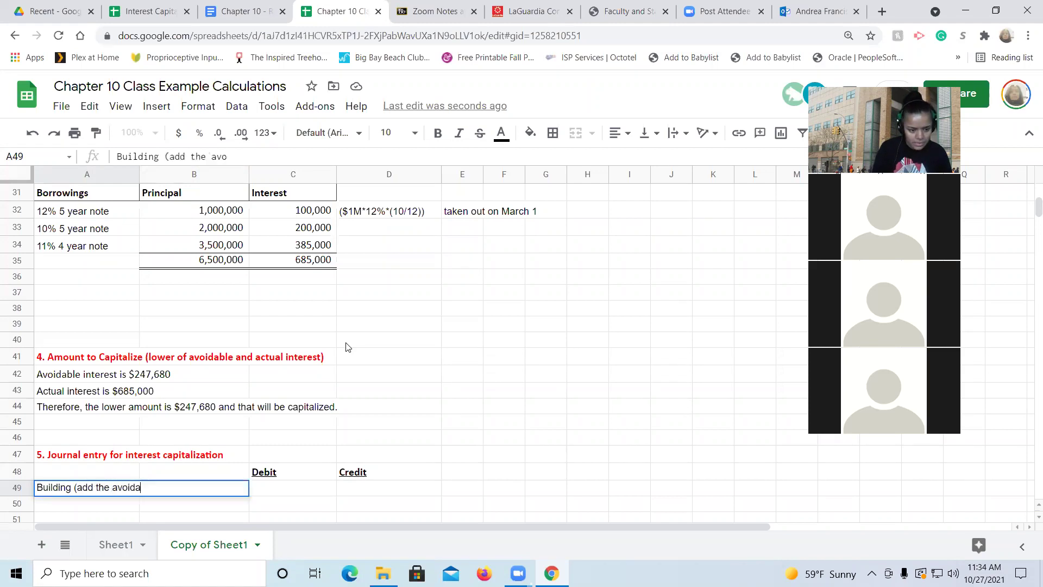
text(ble interes)
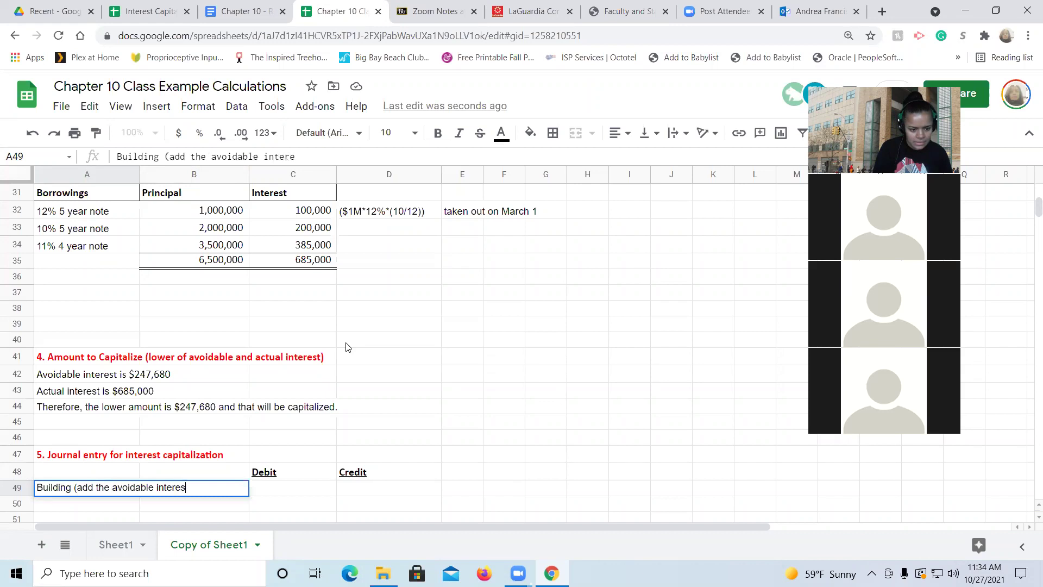
text(t on to th)
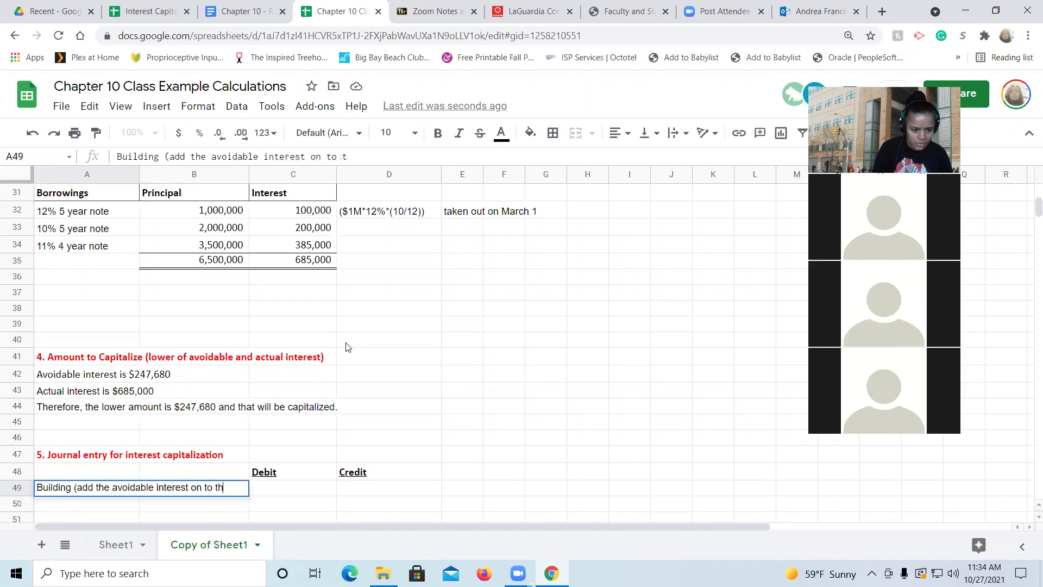
text(e cost))
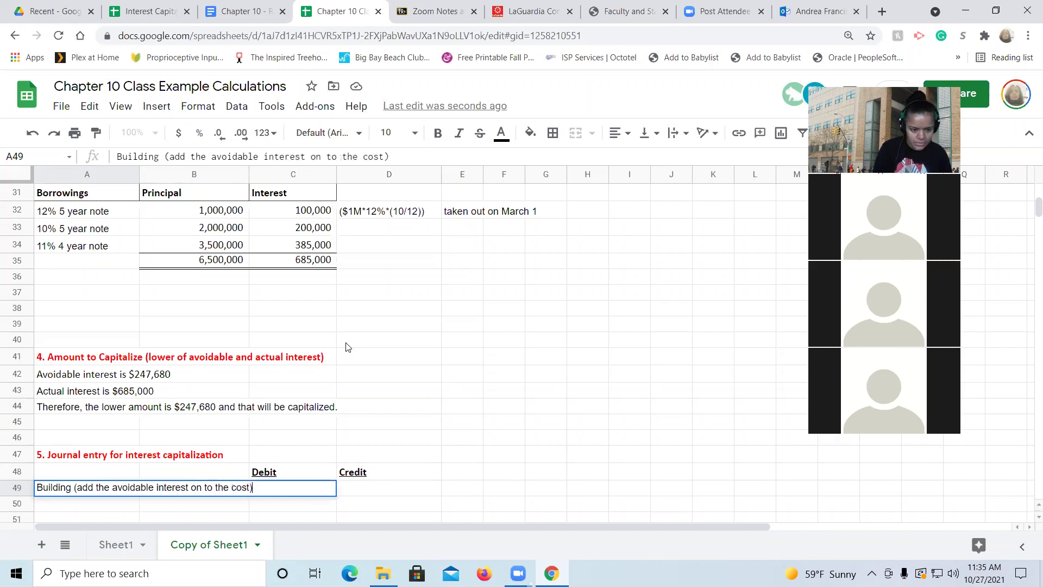
Widen column B to fit the Building account line and enter its debit of 247,680 in C49
key(super+Tab)
click(246, 179)
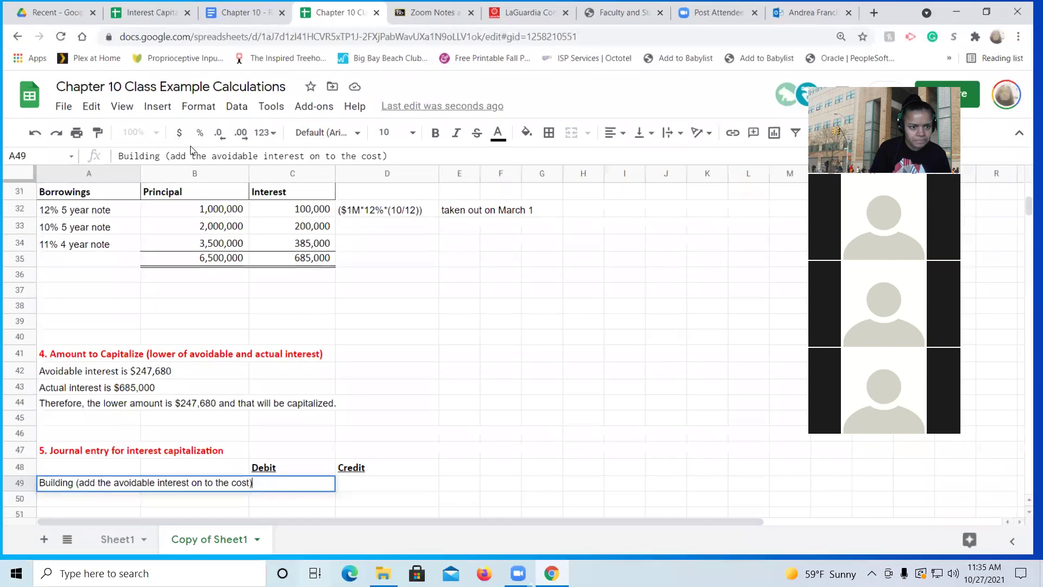
drag(247, 178, 266, 178)
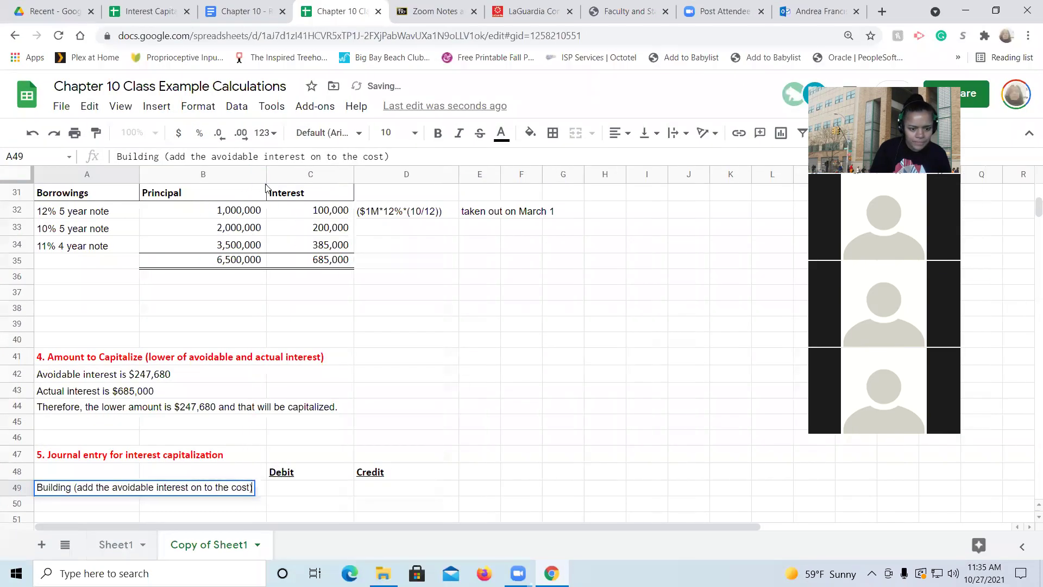
click(298, 487)
text(247,680)
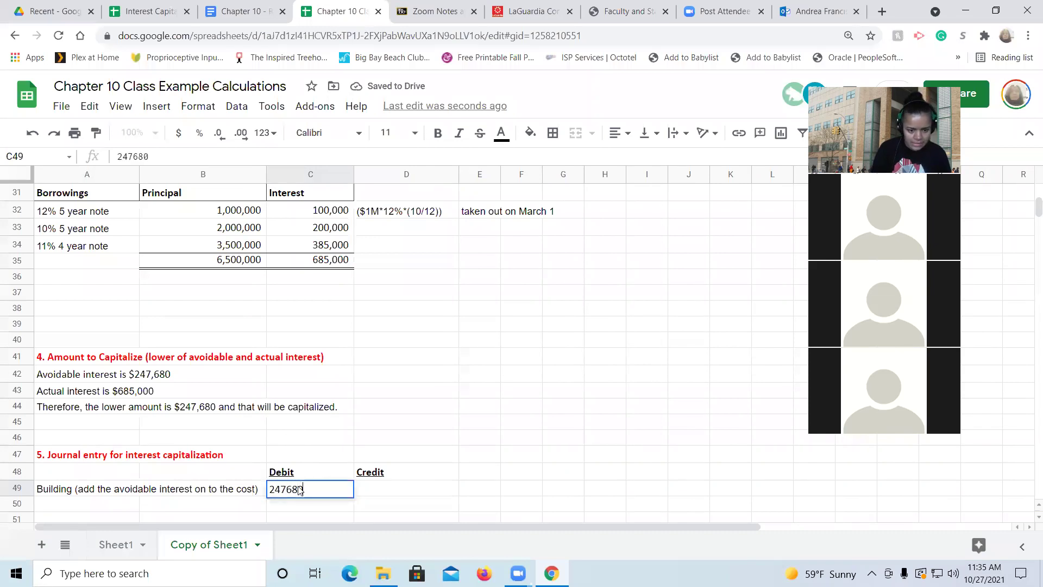
key(Return)
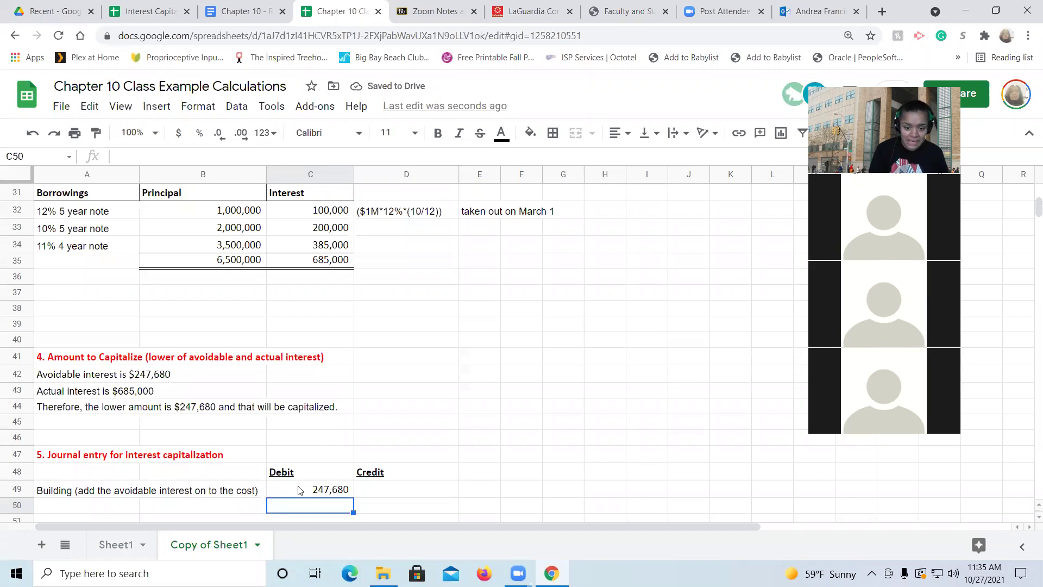
Enter "Interest Expense" as the second debit account of the journal entry in A50
key(Left)
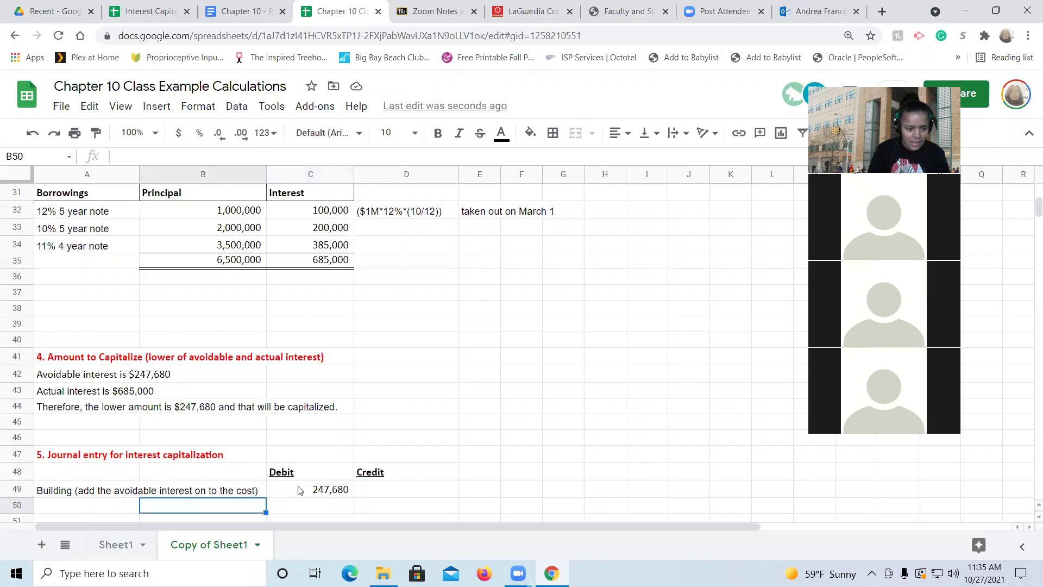
scroll(299, 490, down, 1)
key(Left)
text(Interest Expense)
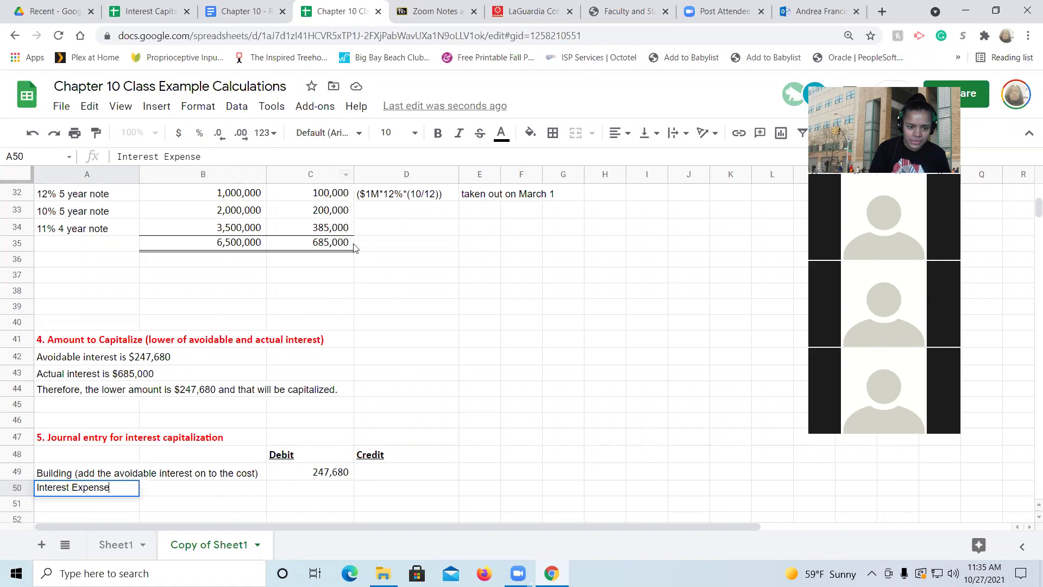
click(308, 493)
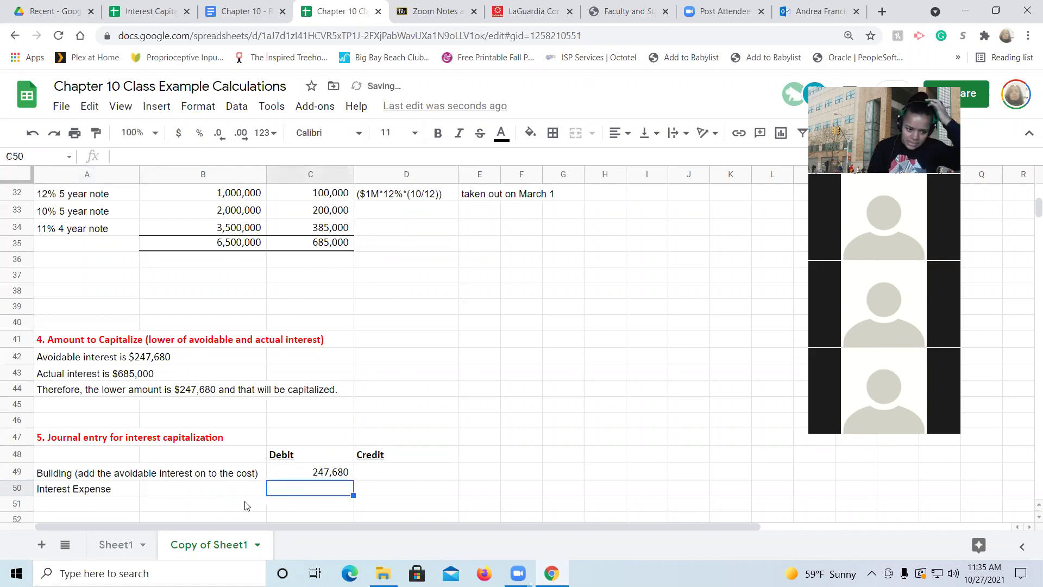
Enter "Cash" as the credit account in B51 and start a formula for its credit amount in D51
click(220, 504)
text(Cash)
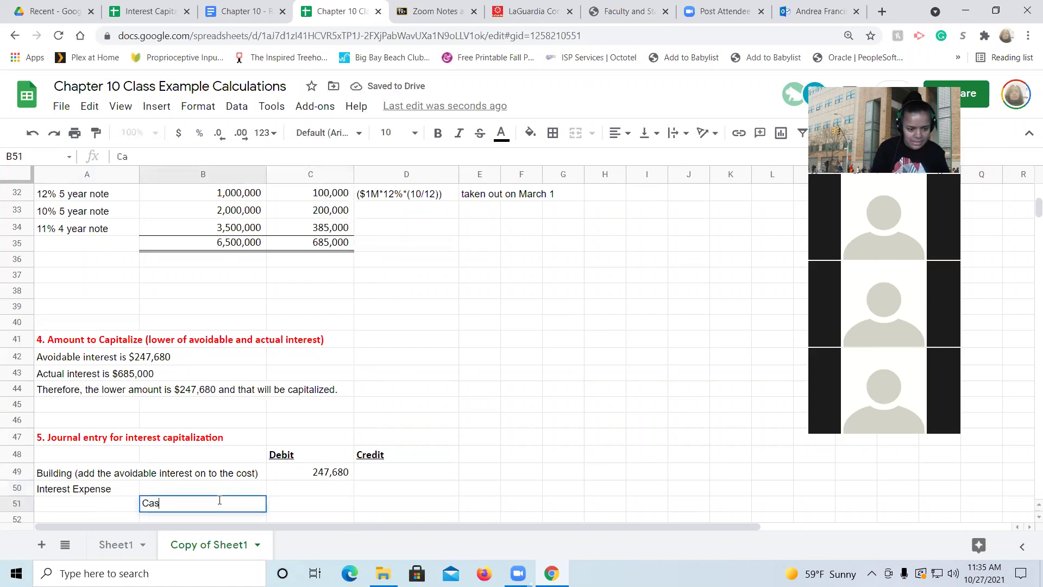
key(Tab)
key(Tab)
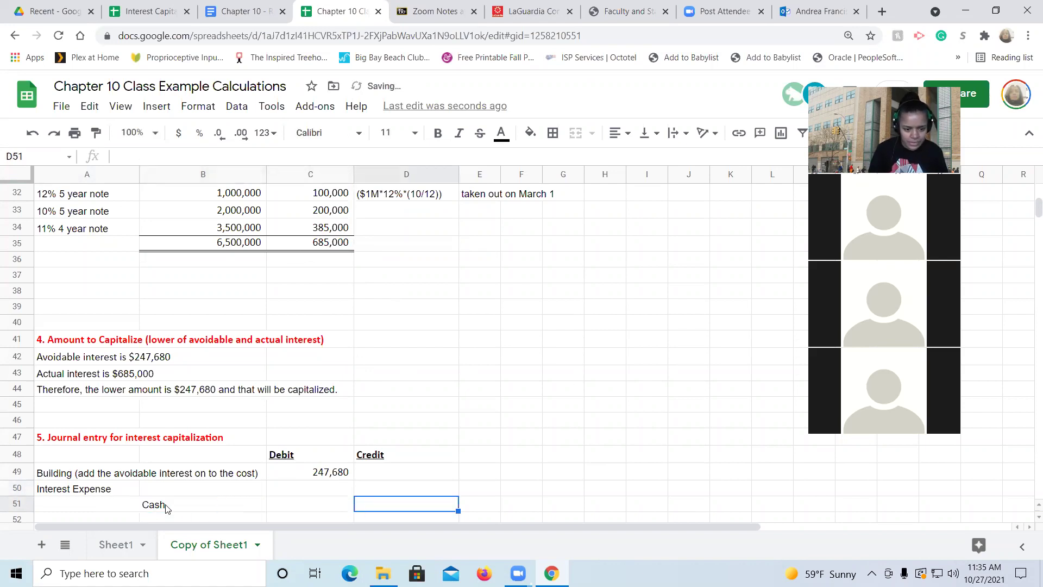
text(=)
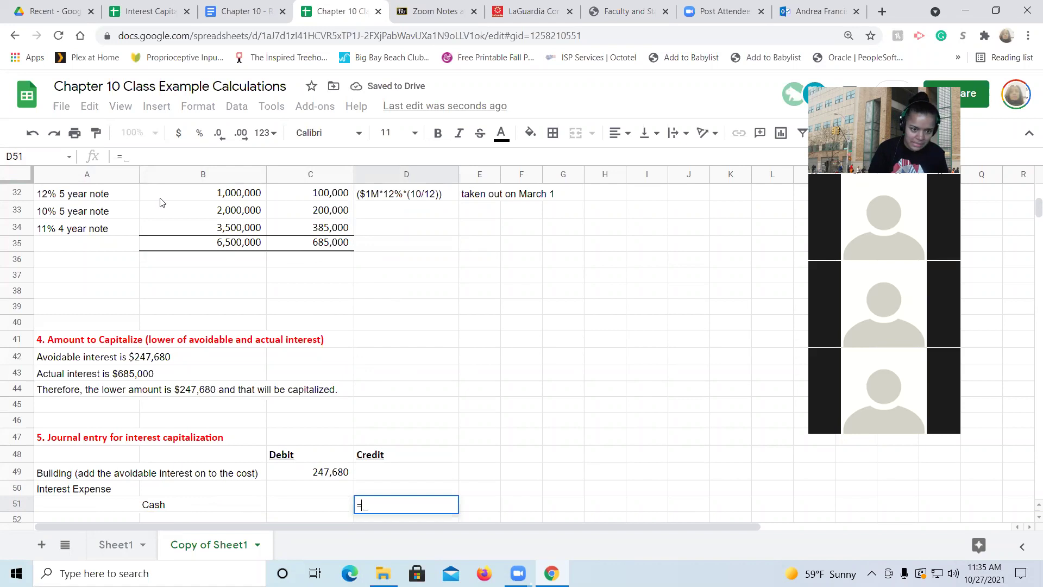
Credit Cash in D51 with the total actual interest from C35 and debit Interest Expense in C50 with =D51-C49
click(309, 244)
key(Return)
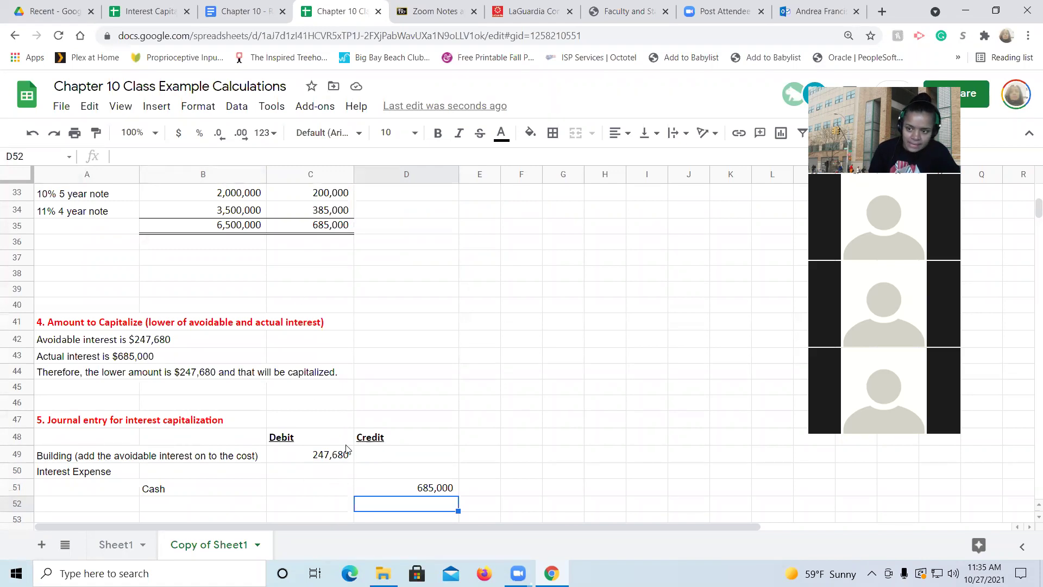
click(324, 472)
text(=)
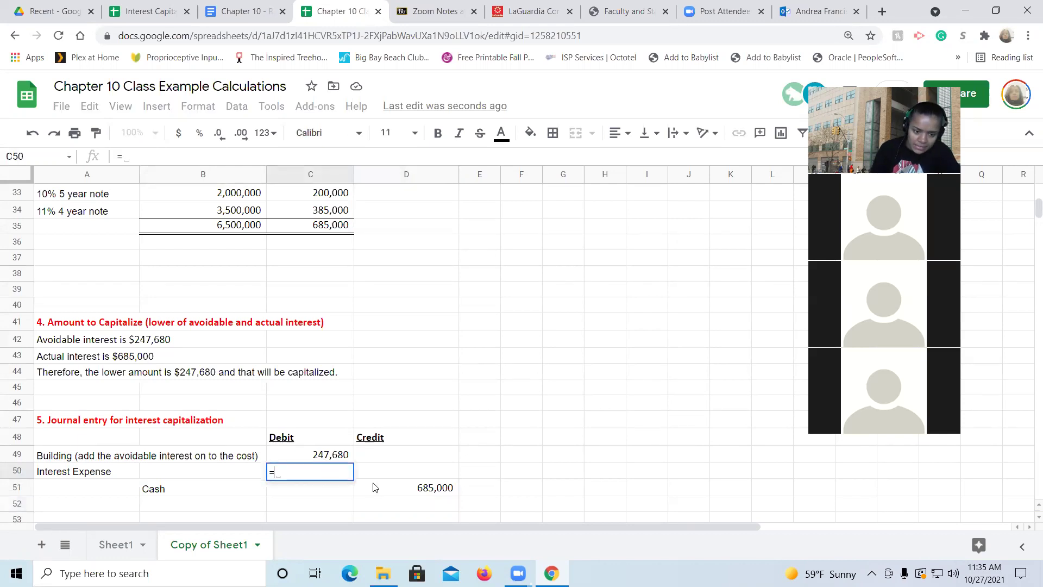
click(427, 488)
text(-)
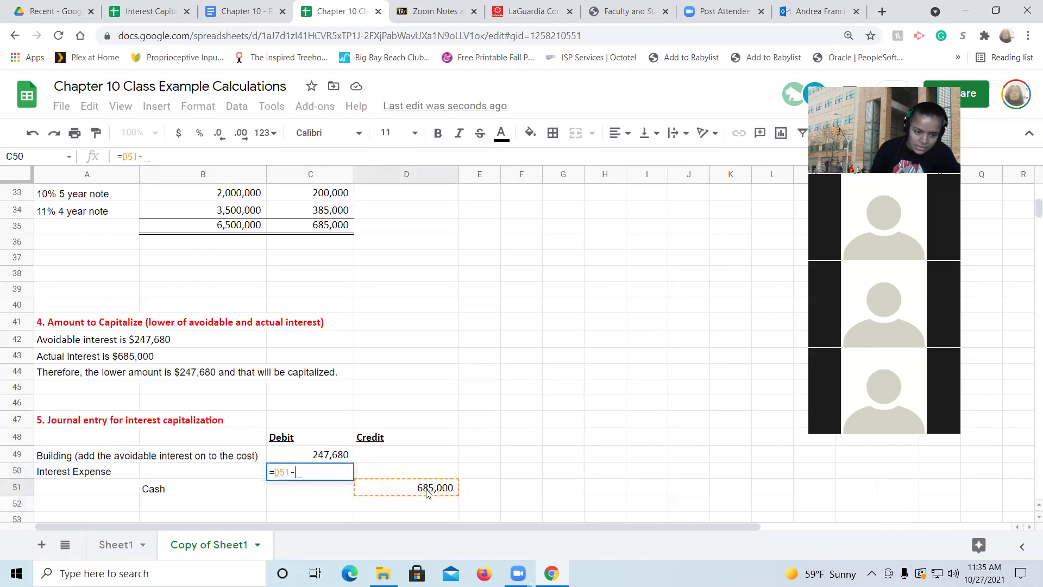
click(346, 460)
key(Return)
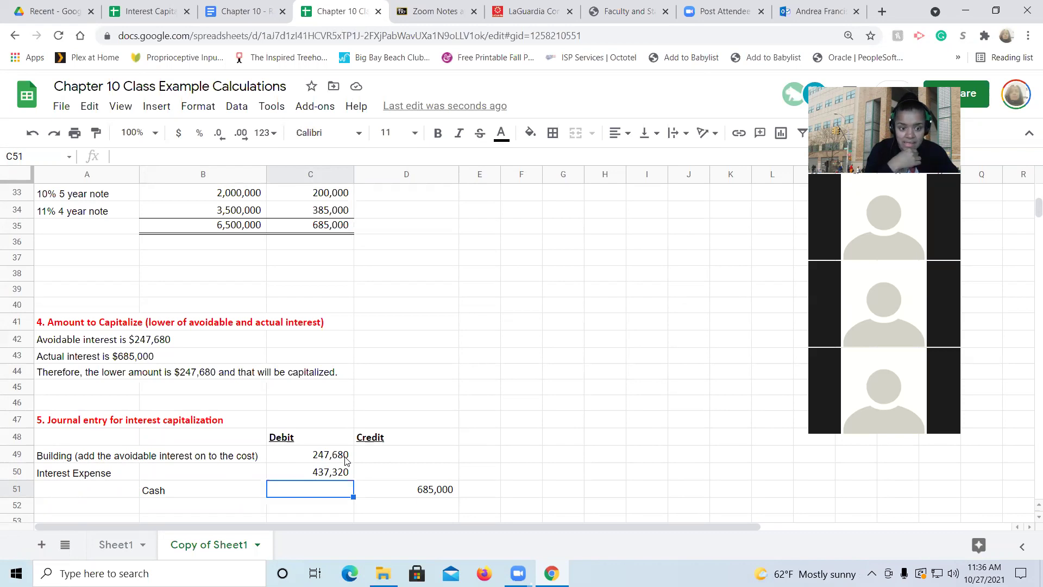
Review the actual interest calculation, the amount to capitalize and the completed interest capitalization journal entry
key(Up)
key(Up)
key(Up)
key(Up)
key(Up)
key(Up)
key(Up)
key(Up)
key(Up)
key(Up)
key(Up)
key(Up)
key(Up)
key(Up)
key(Up)
key(Up)
key(Up)
key(Up)
key(Up)
key(Up)
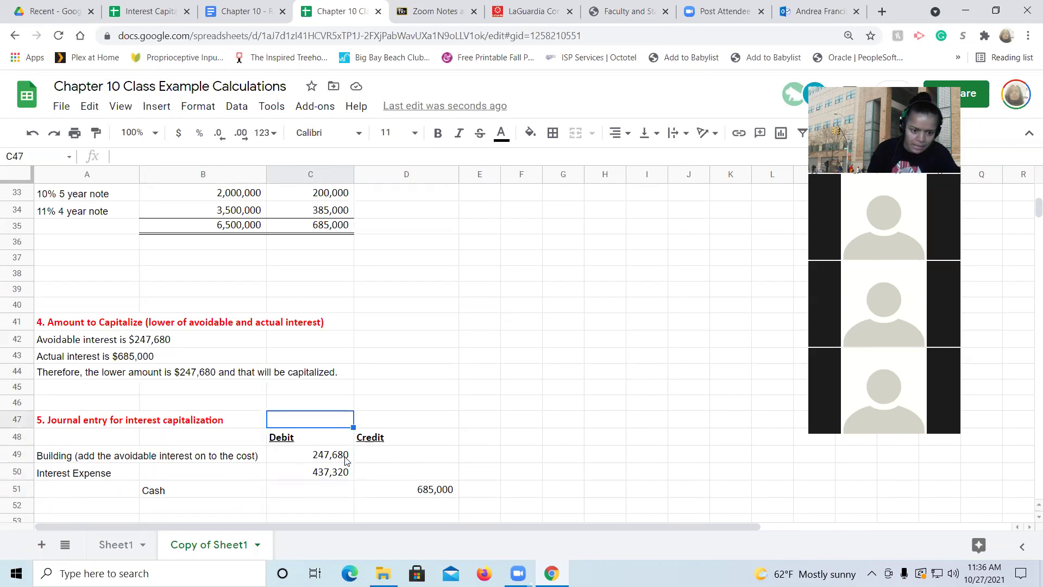
key(Down)
key(Down)
key(Down)
key(Down)
key(Down)
key(Down)
key(Down)
key(Down)
key(Down)
key(Down)
key(Down)
key(Down)
key(Down)
key(Down)
key(Down)
key(Down)
key(Down)
key(Down)
key(Down)
key(Down)
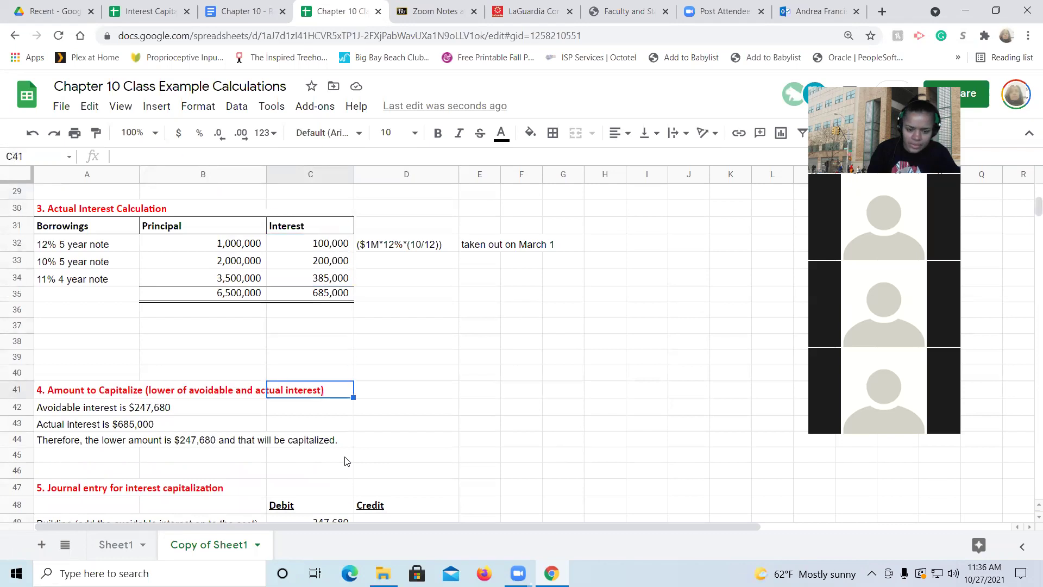
key(Return)
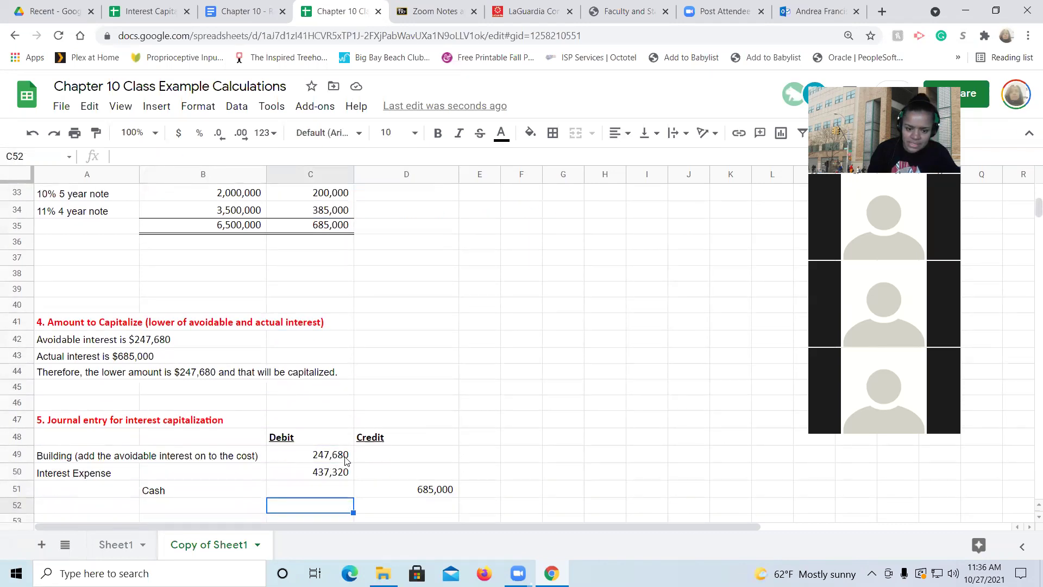
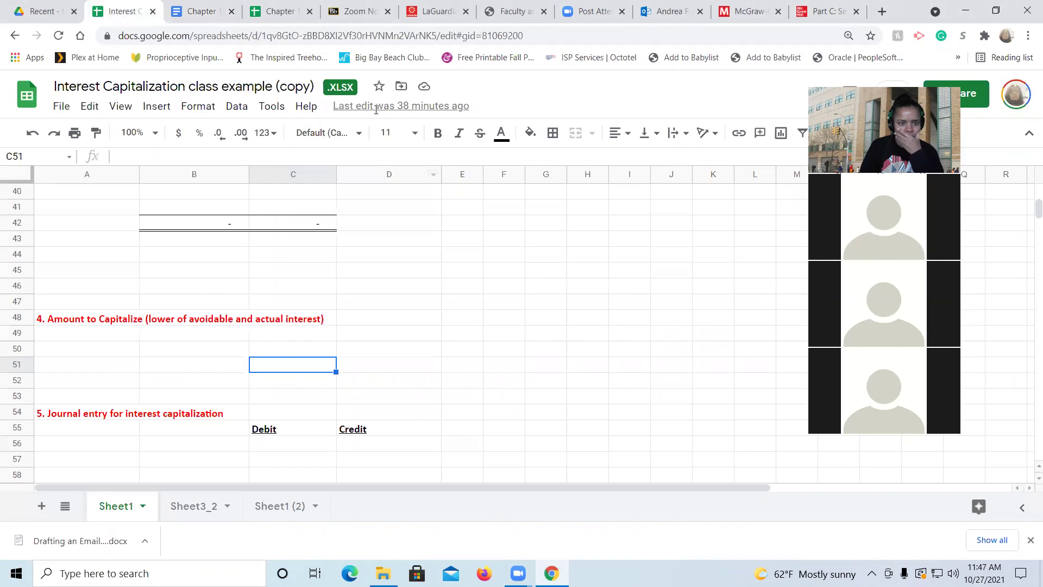
Switch to the Chapter 10 Class Example Calculations spreadsheet and review the worked example from actual interest back up to weighted average accumulated expenditures
click(276, 11)
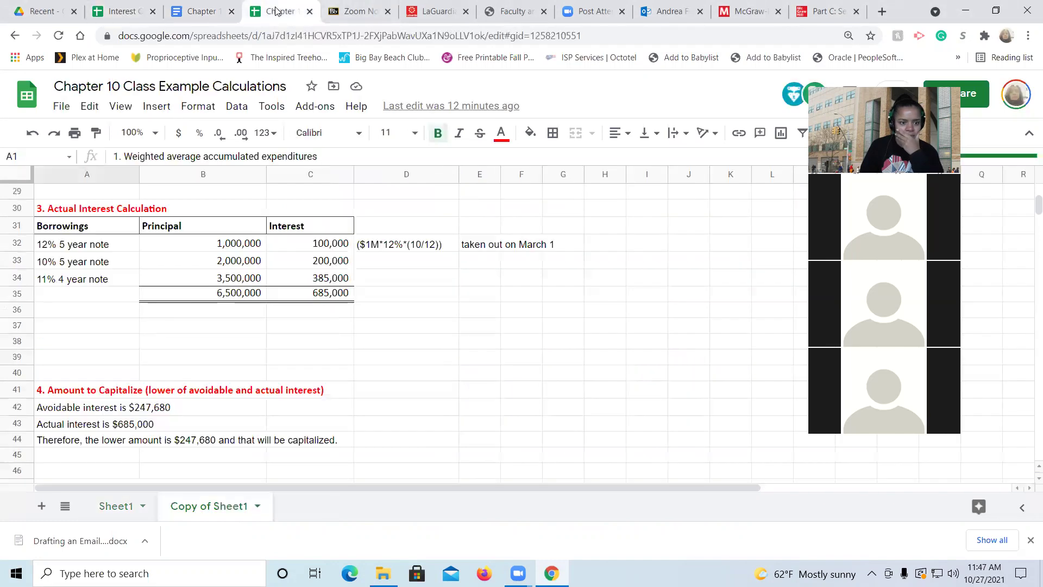
click(396, 266)
key(Up)
key(Up)
key(Up)
key(Up)
key(Up)
key(Up)
key(Up)
key(Up)
key(Up)
key(Up)
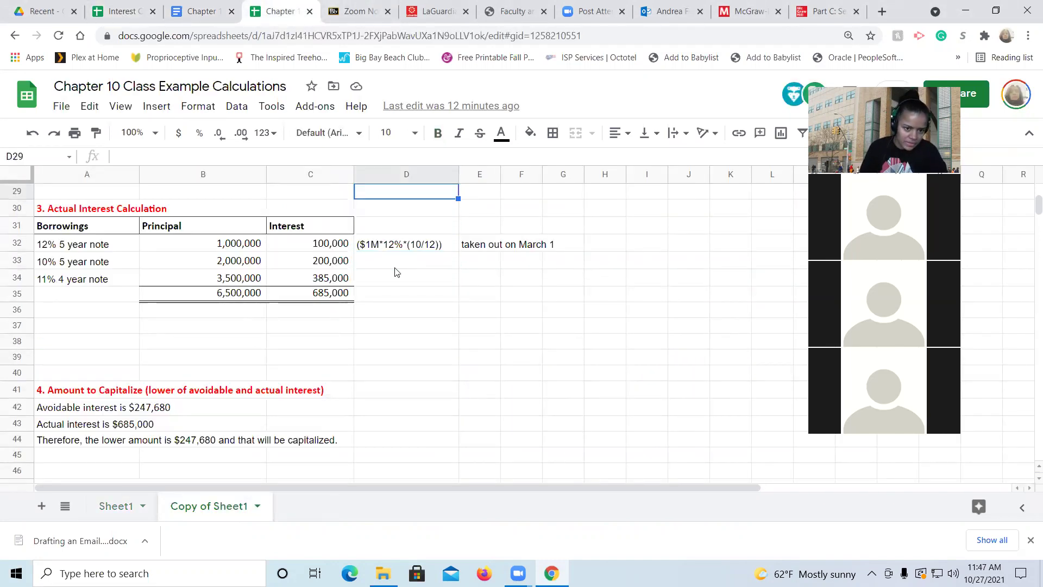
key(Up)
key(Up)
key(Up)
key(Up)
key(Up)
key(Up)
key(Up)
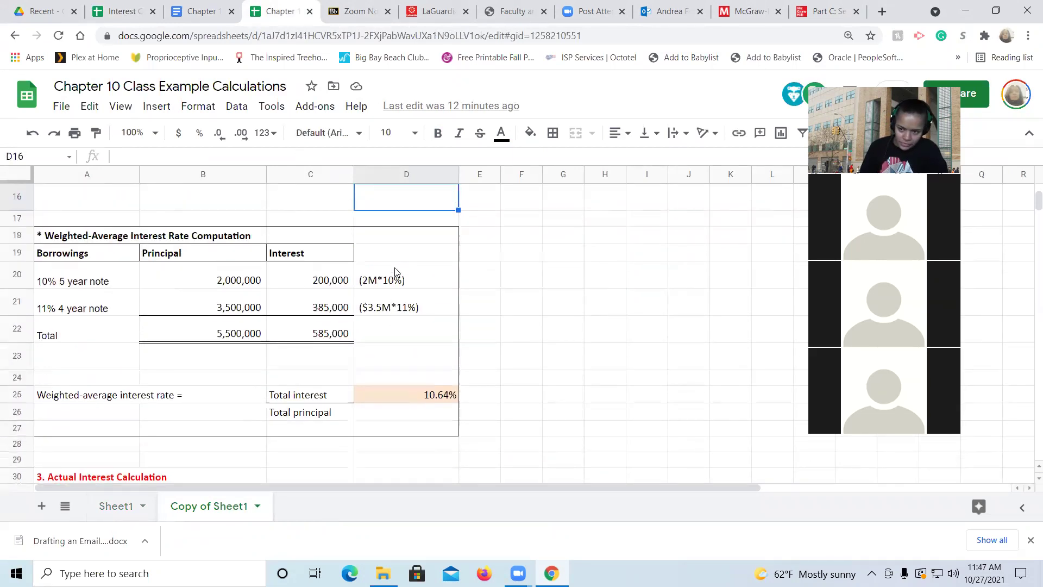
key(Up)
key(Up)
key(Up)
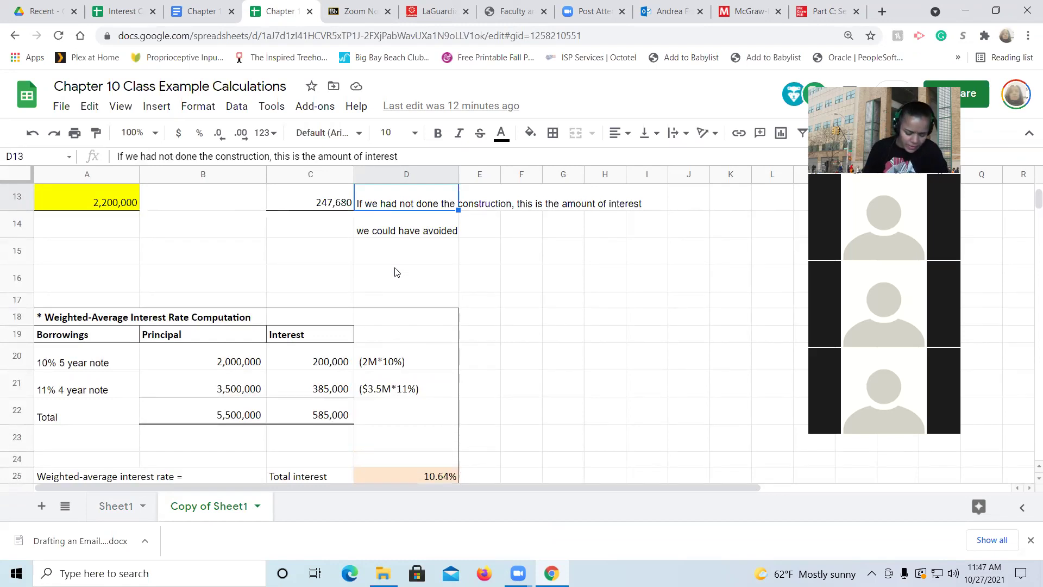
key(Up)
key(Up)
key(Up)
key(Up)
key(Up)
key(Up)
key(Up)
key(Up)
key(Up)
key(Up)
key(Up)
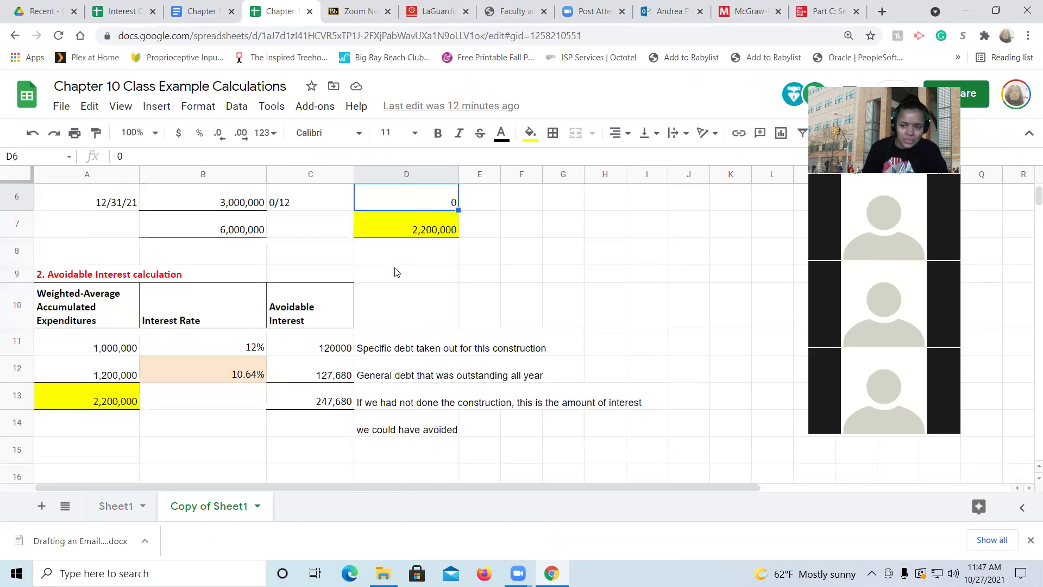
key(Up)
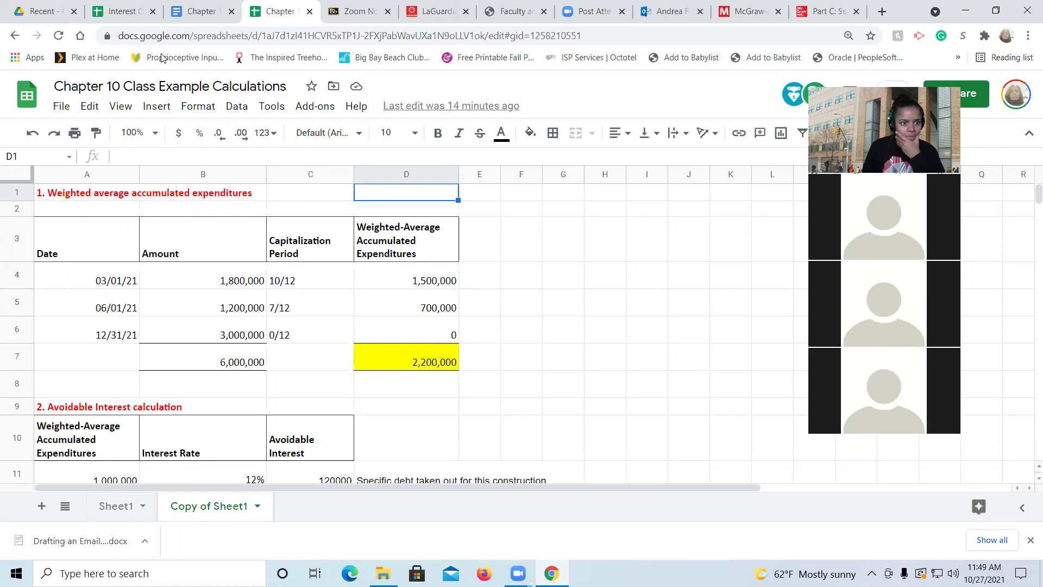
Copy Sheet1 of the Interest Capitalization class example (copy) workbook into the existing Chapter 10 Class Example Calculations spreadsheet, found by searching for "chapter 10"
click(124, 12)
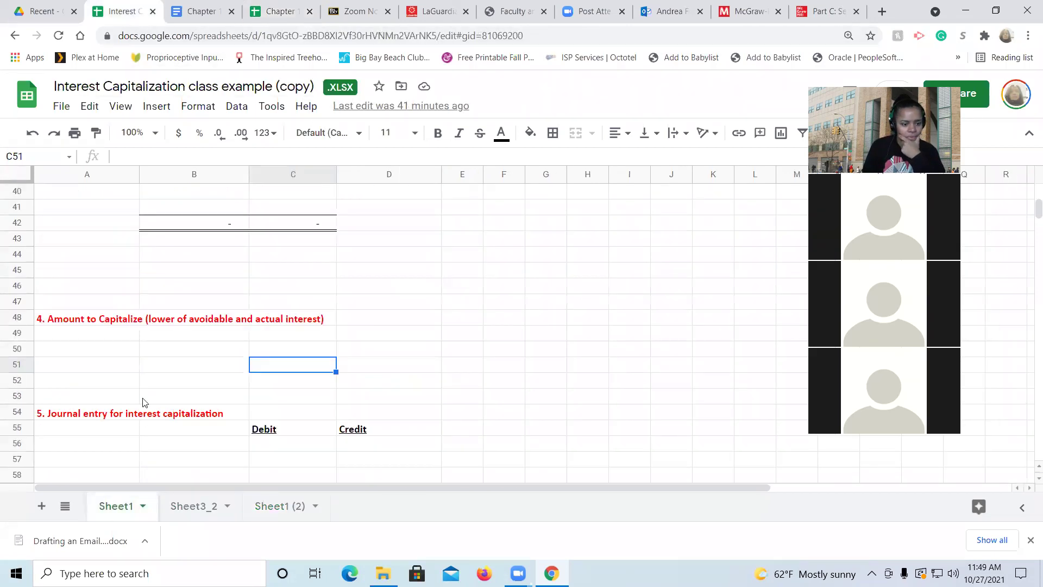
right_click(120, 517)
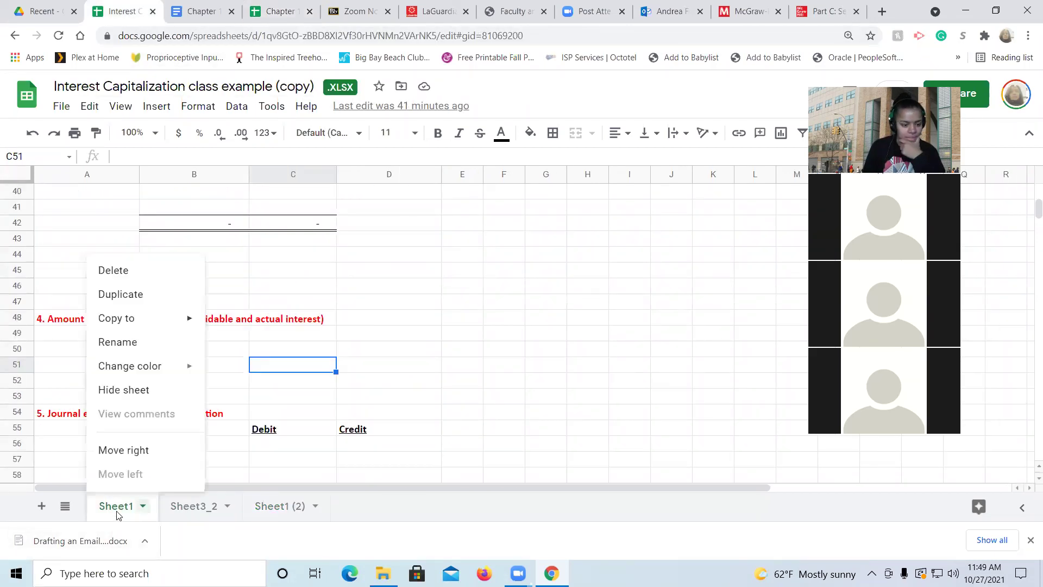
mouse_move(159, 325)
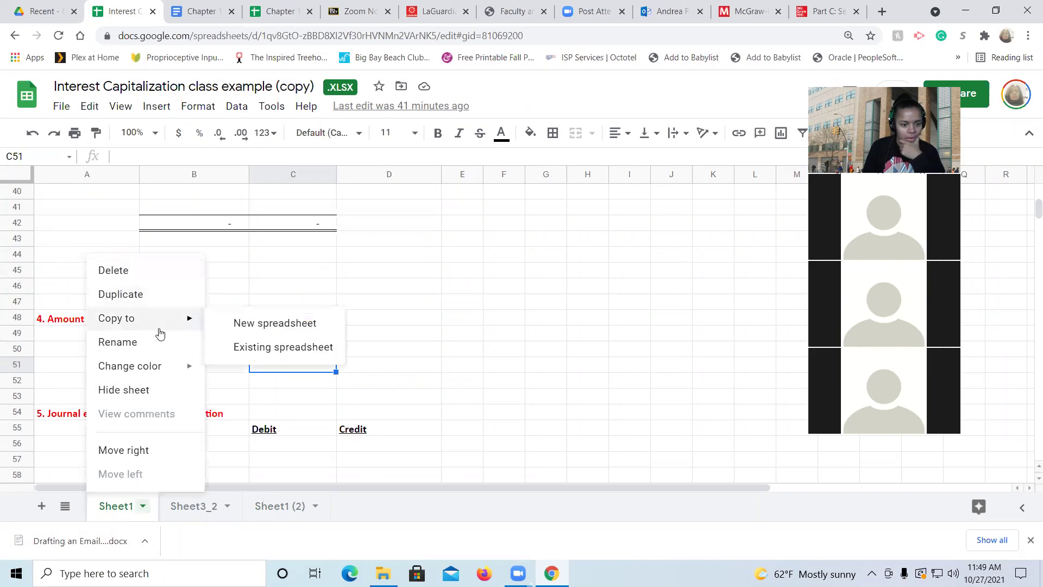
click(263, 346)
click(291, 208)
text(chaptewr)
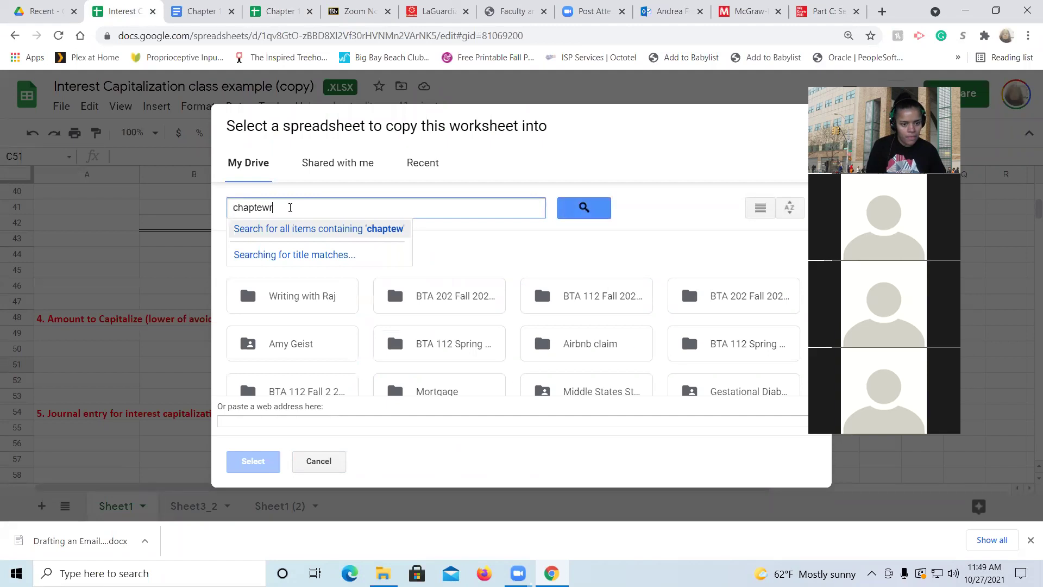
key(BackSpace)
key(BackSpace)
text(f)
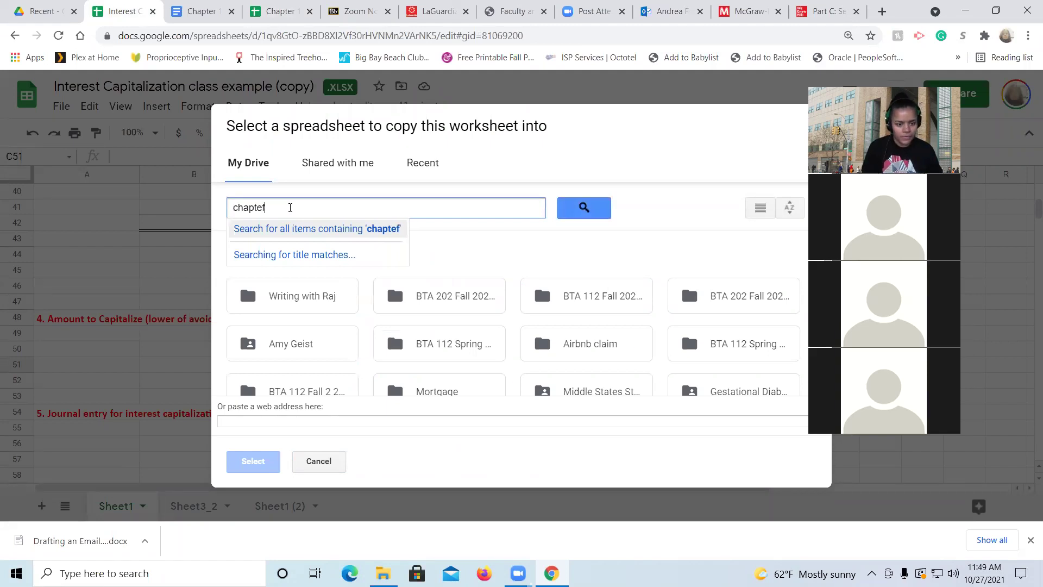
key(BackSpace)
text(r)
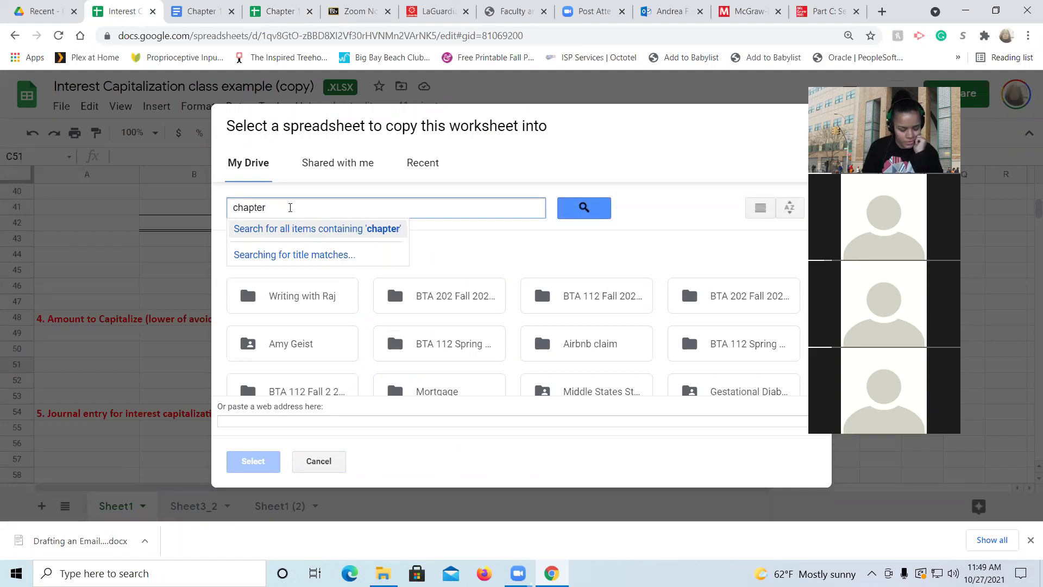
text( 10)
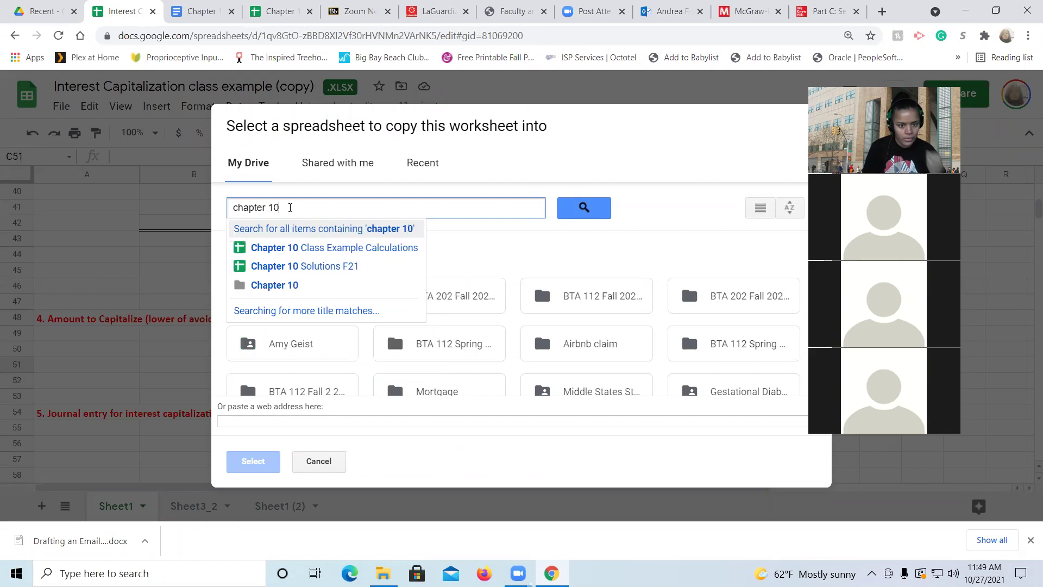
click(315, 251)
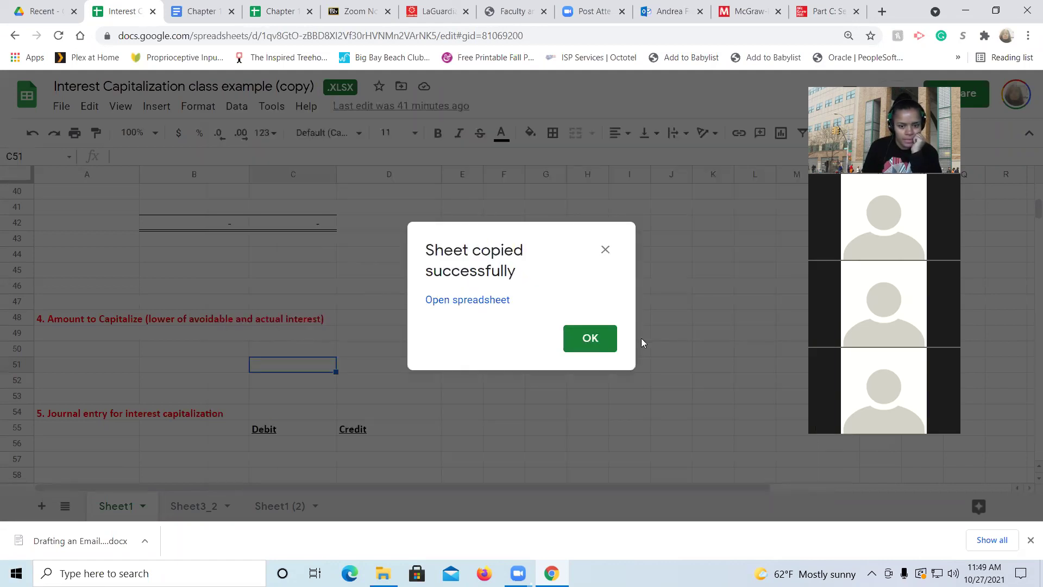
click(592, 339)
Return to the Chapter 10 Class Example Calculations spreadsheet and open the copied template sheet, Copy of Sheet1 1
click(194, 506)
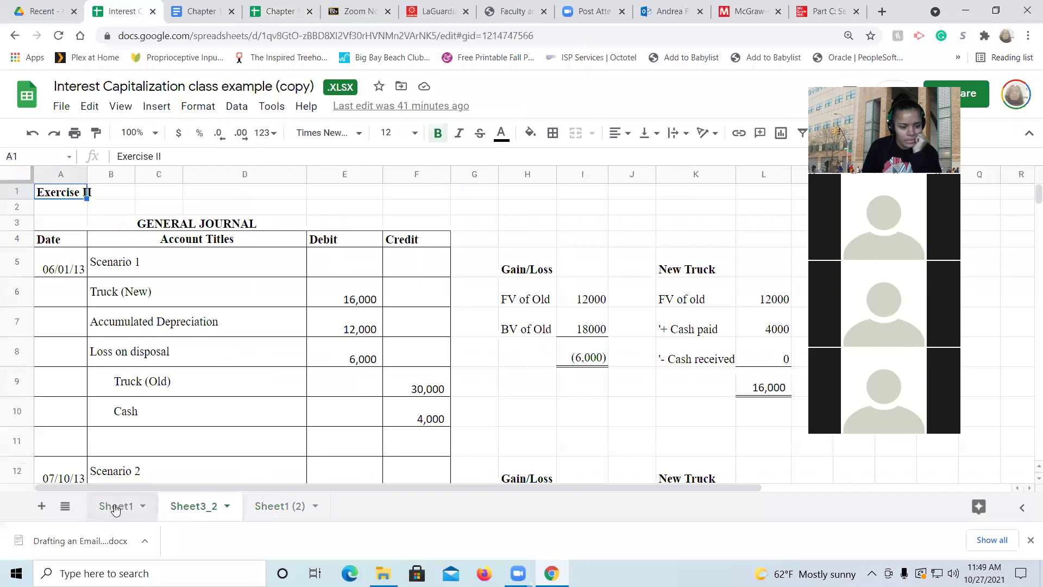
click(271, 11)
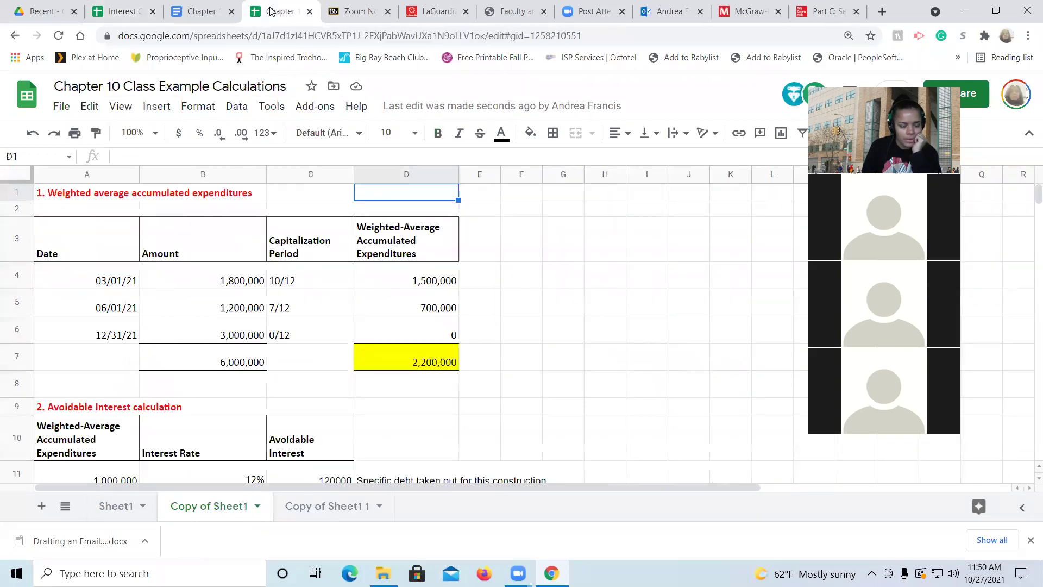
click(304, 508)
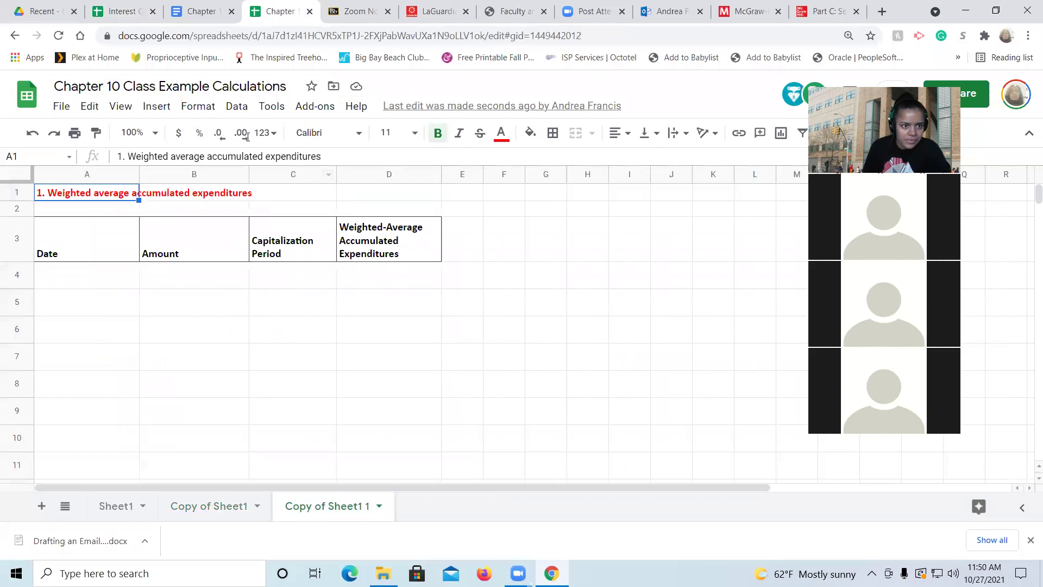
Find question 17, Interest Capitalization Example, in the Chapter 10 document, and look through the Chapter 10 files attached on Blackboard
click(183, 15)
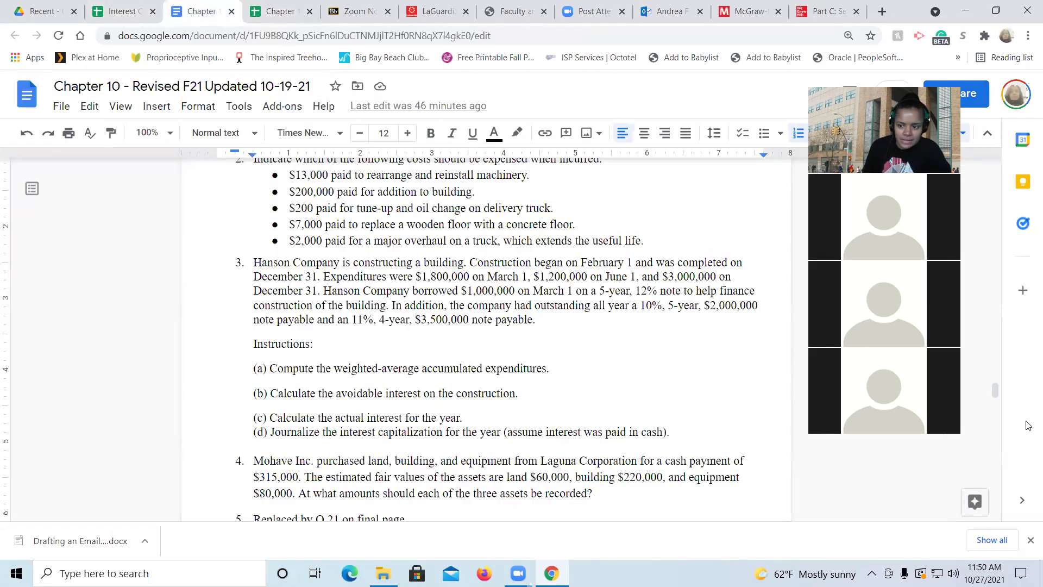
drag(997, 399, 1002, 444)
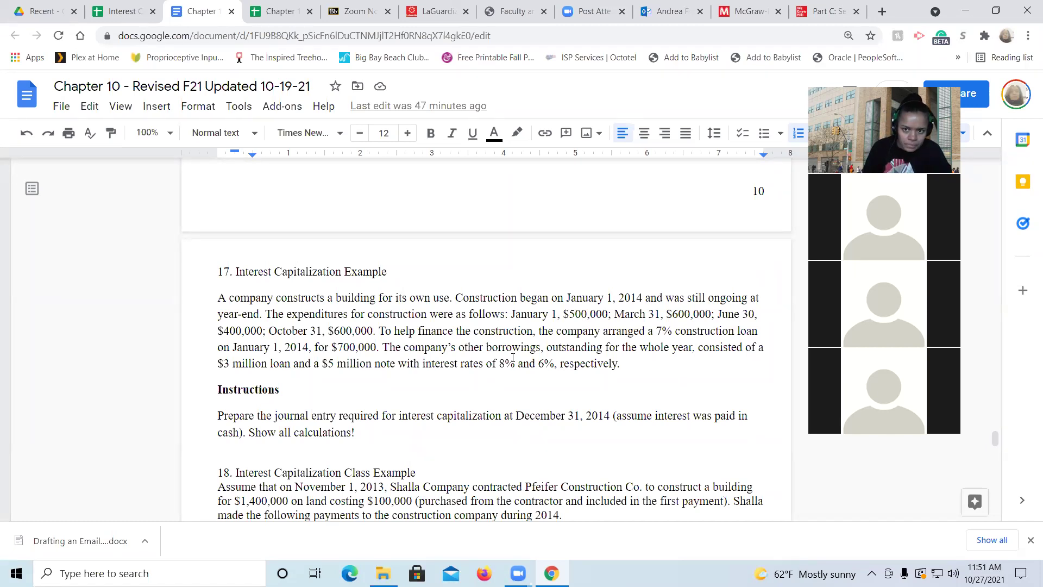
click(362, 12)
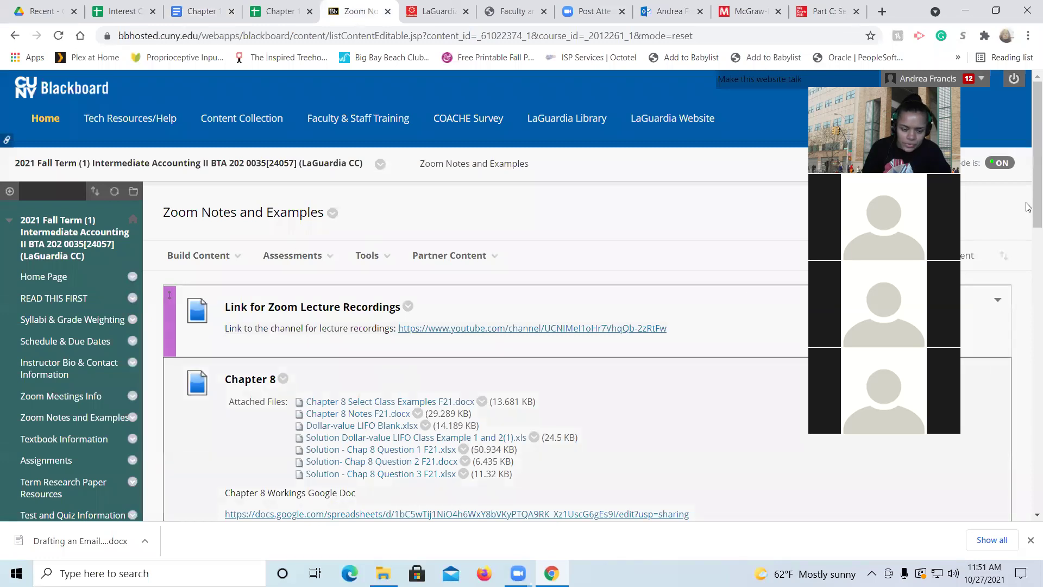
scroll(1006, 376, down, 10)
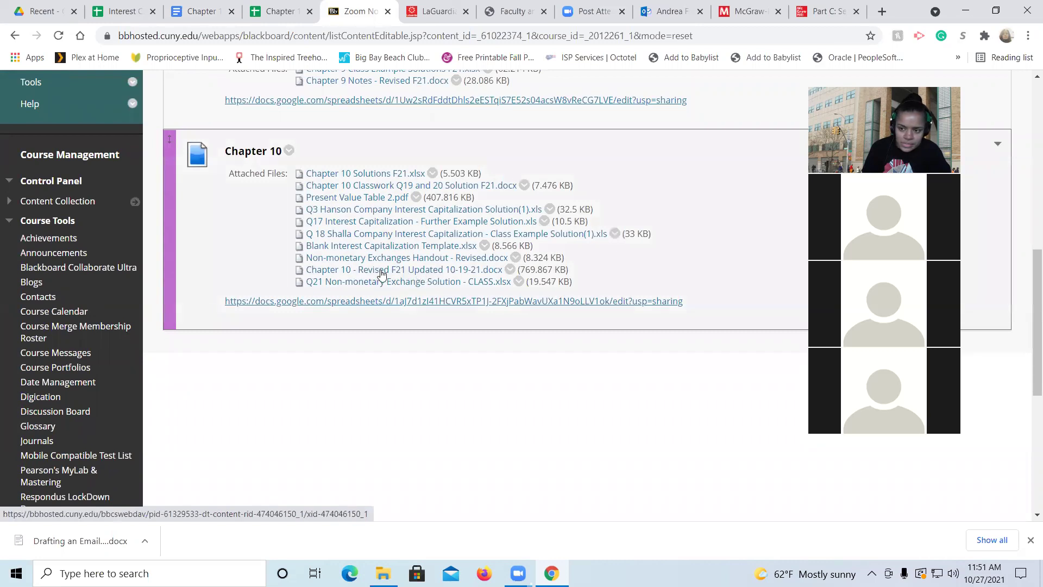
Return to question 17 in the Chapter 10 document and read its construction expenditures, marking the March 31 amount of $600,000
click(195, 12)
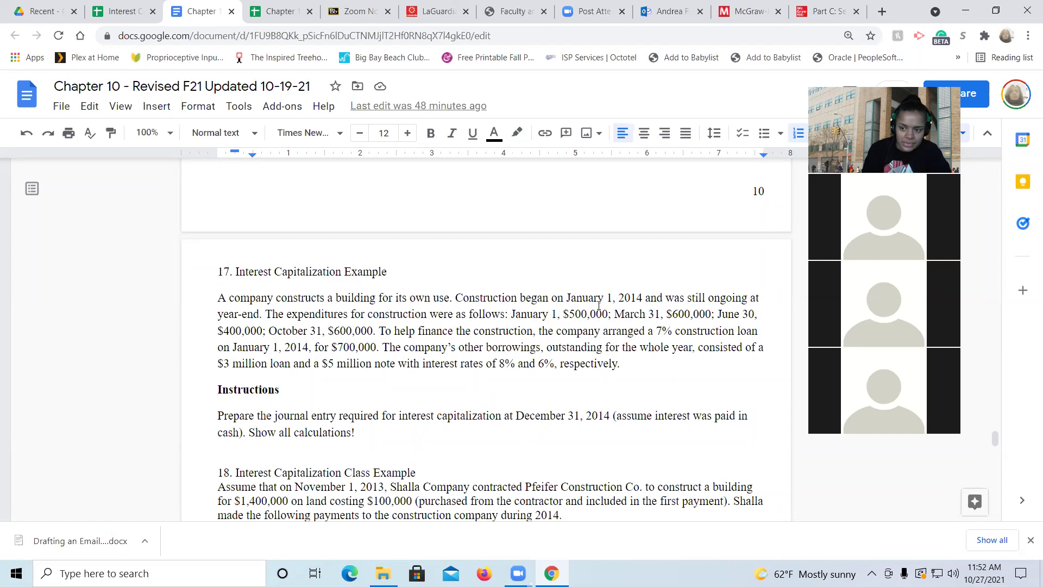
drag(630, 314, 704, 318)
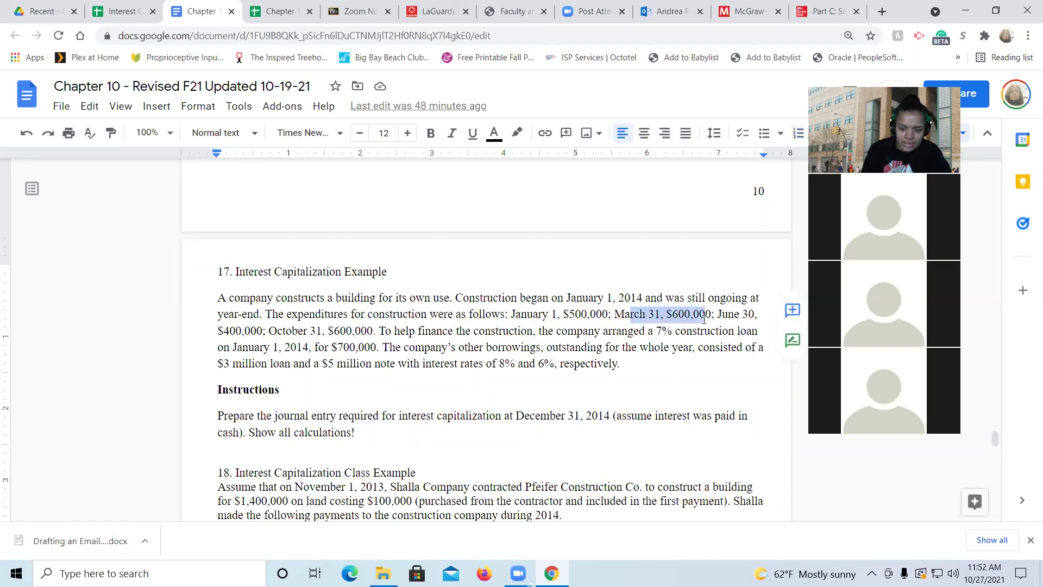
click(704, 318)
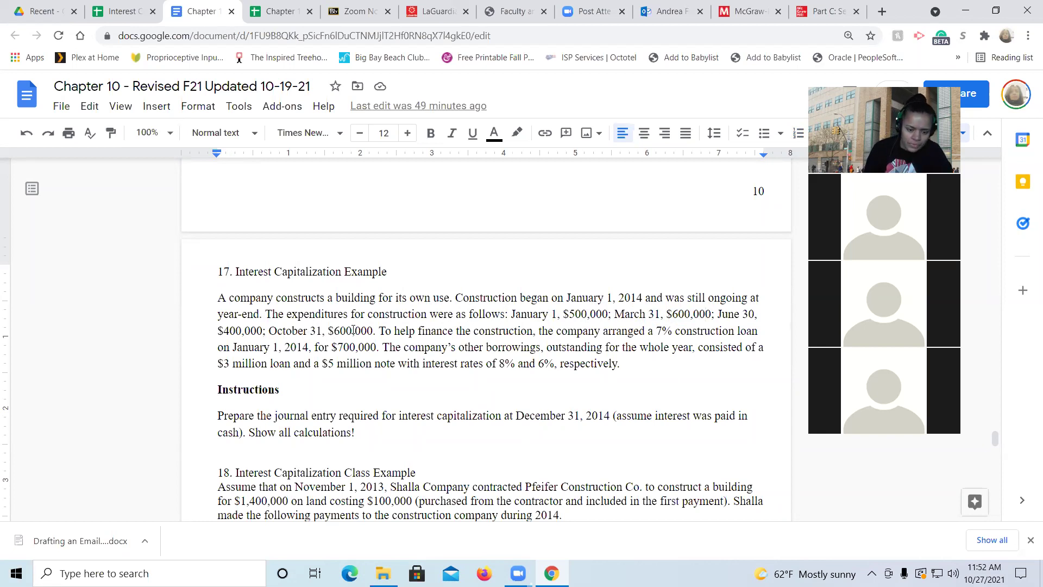
Compare the worked example on Copy of Sheet1 with the question 17 instructions in the Chapter 10 document
click(286, 12)
click(205, 506)
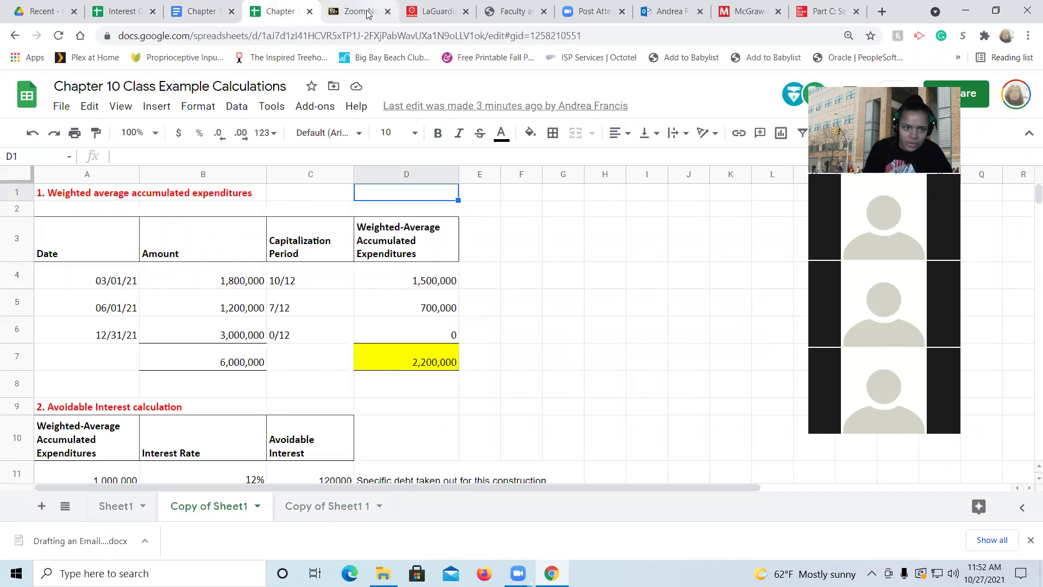
click(203, 12)
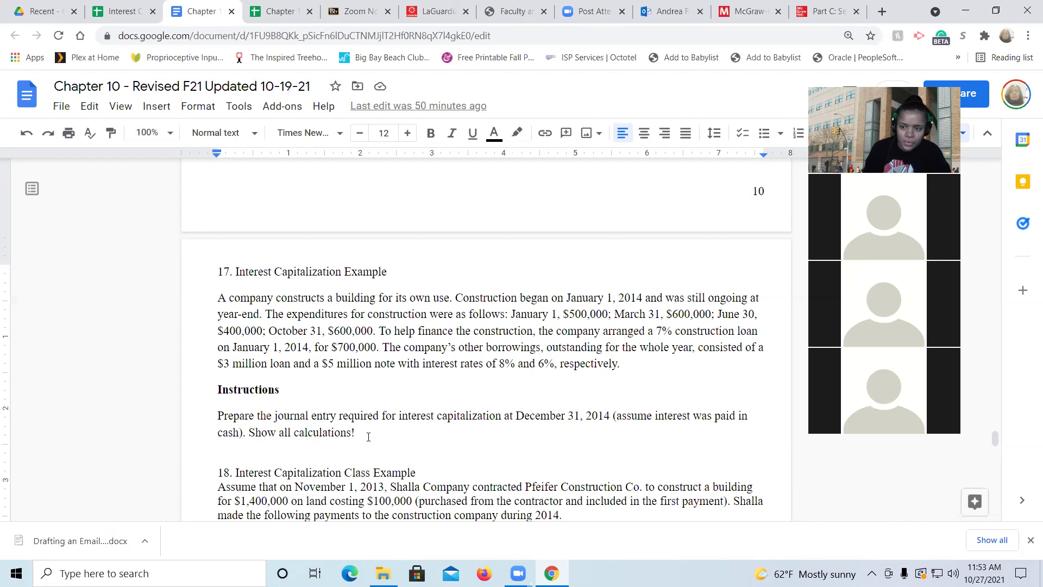
click(272, 15)
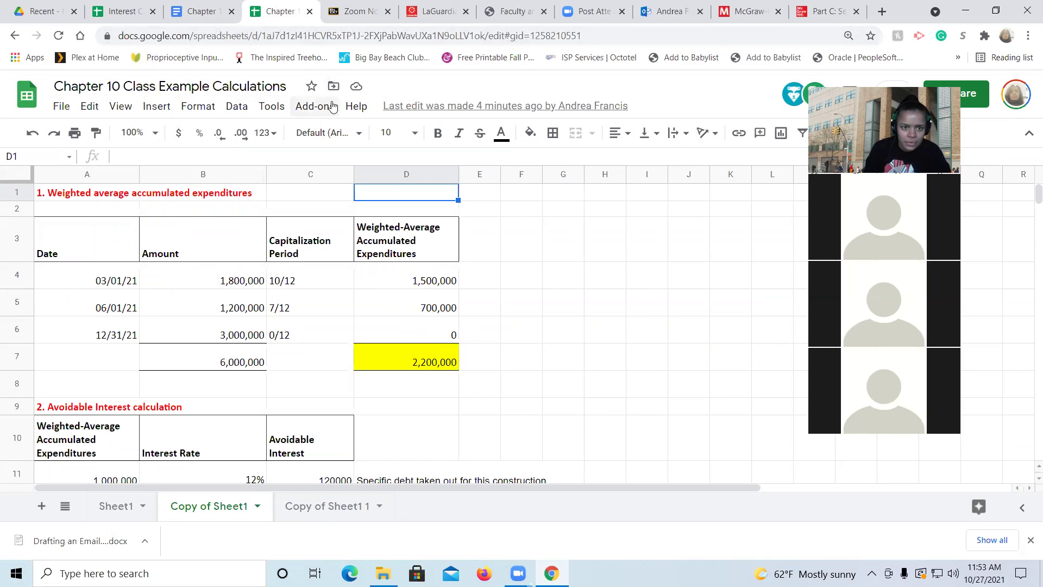
Check the Chapter 10 files on Blackboard and reread question 17 in the Chapter 10 document alongside the worked example in the calculations spreadsheet
click(349, 10)
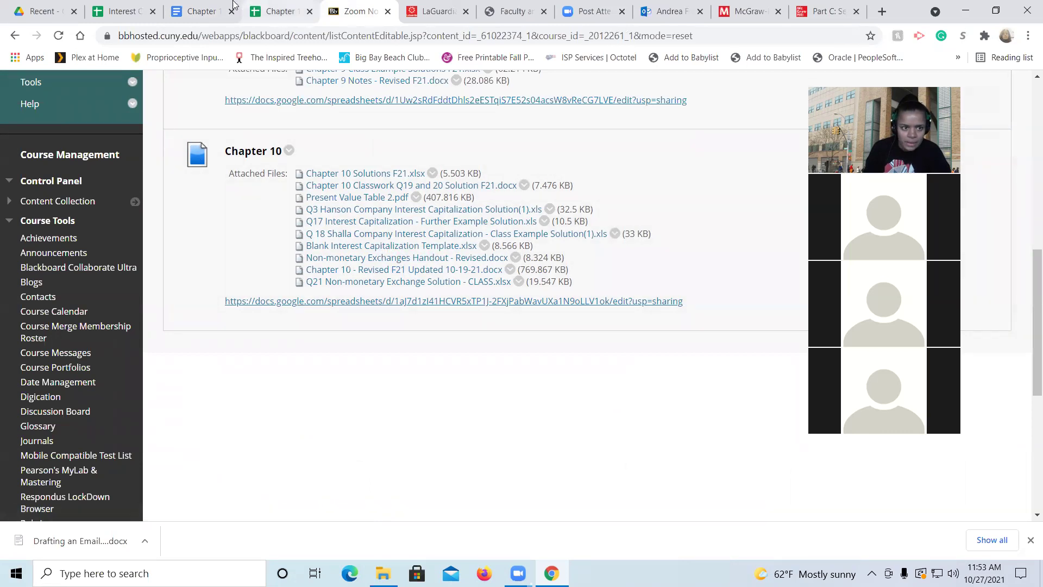
click(197, 12)
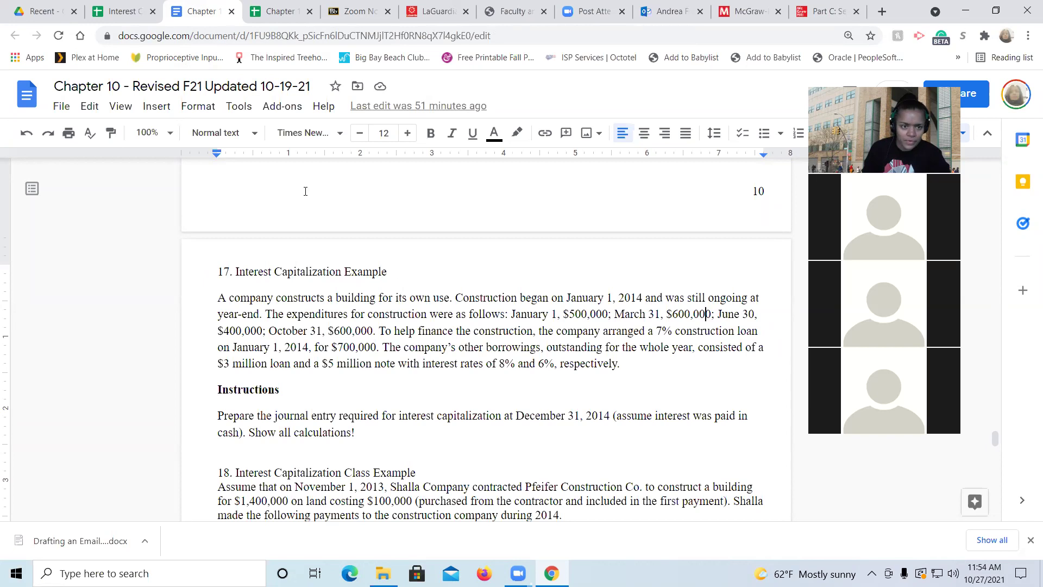
click(298, 10)
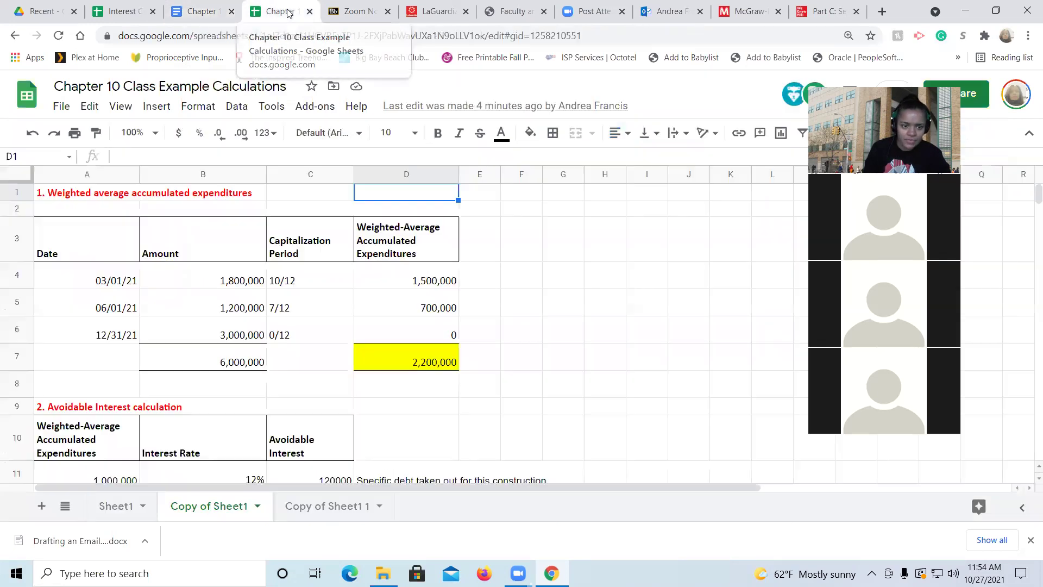
click(206, 10)
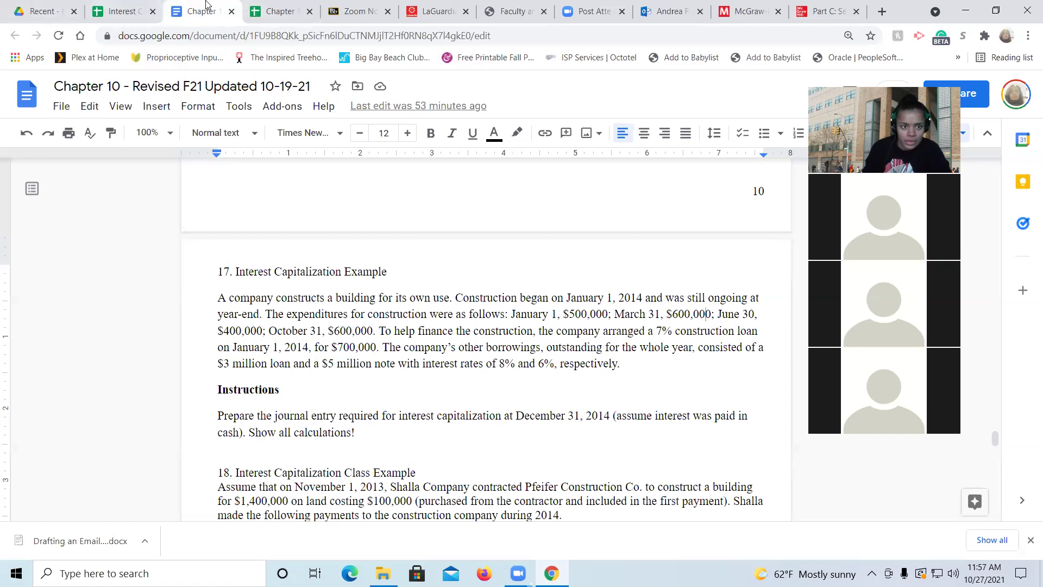
click(279, 10)
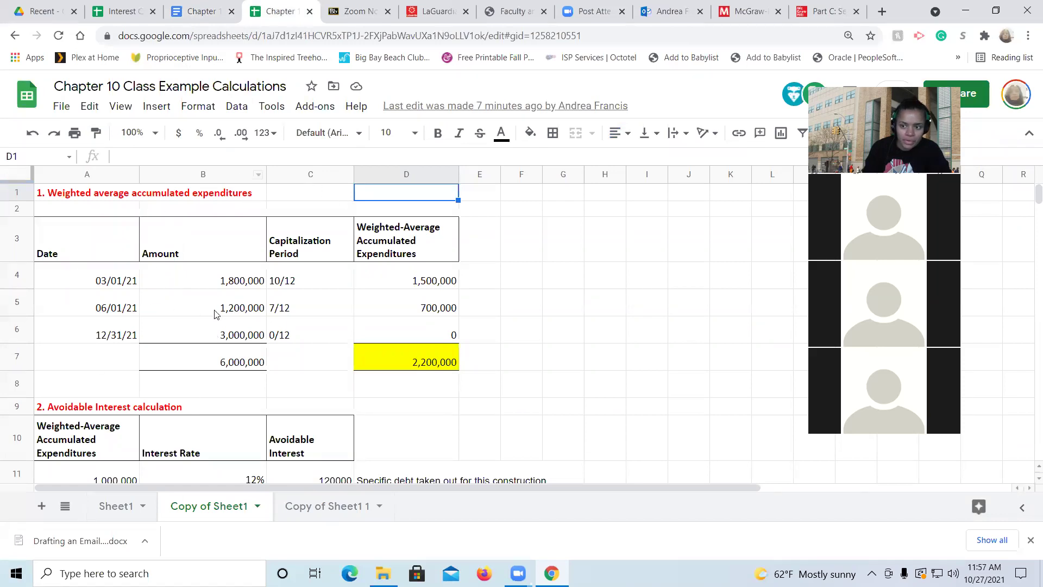
click(194, 12)
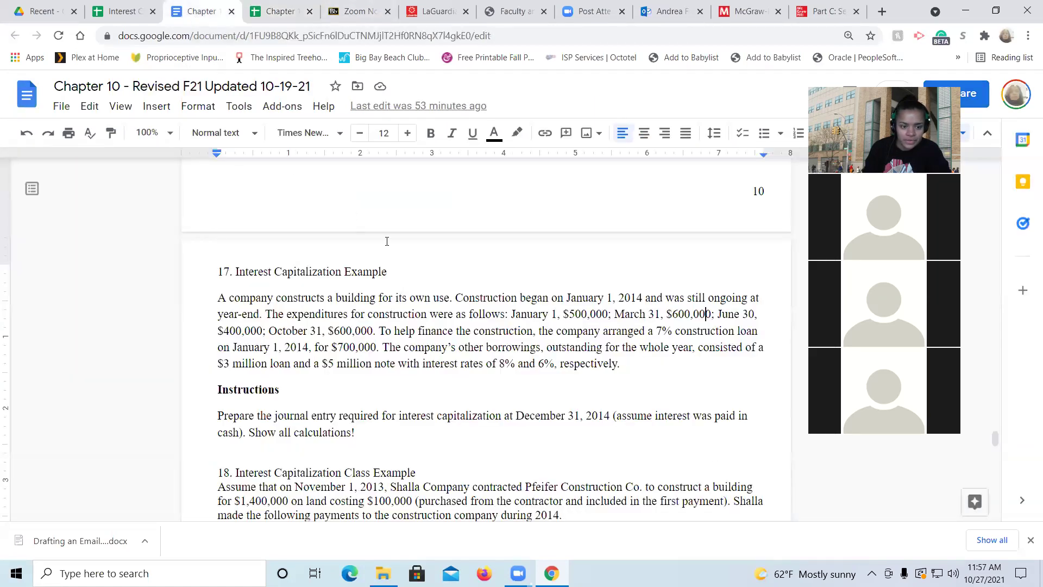
Return to the Chapter 10 Class Example Calculations spreadsheet and rename the blank template sheet, Copy of Sheet1 1, as Q17
click(278, 11)
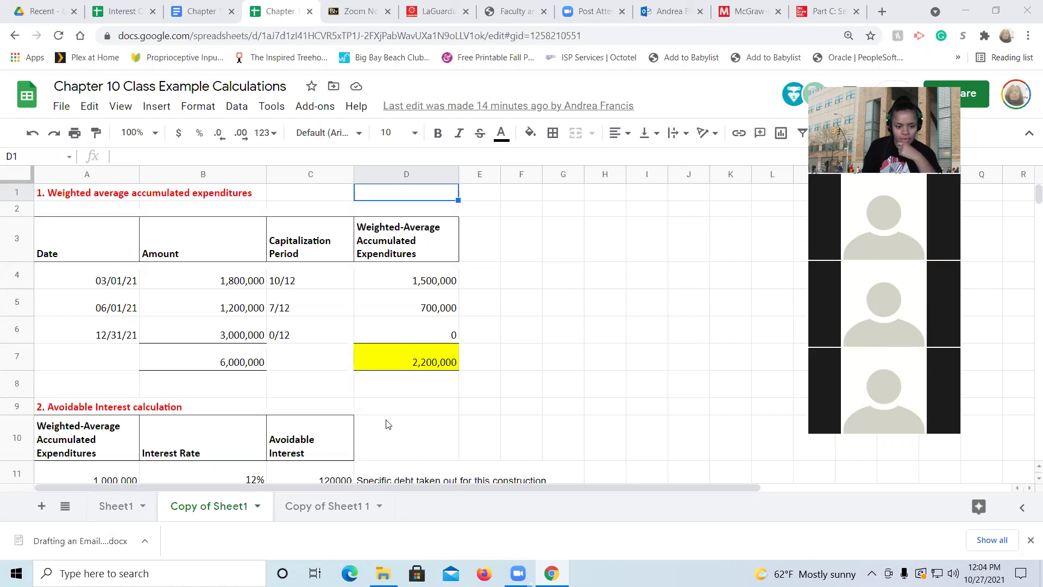
click(337, 508)
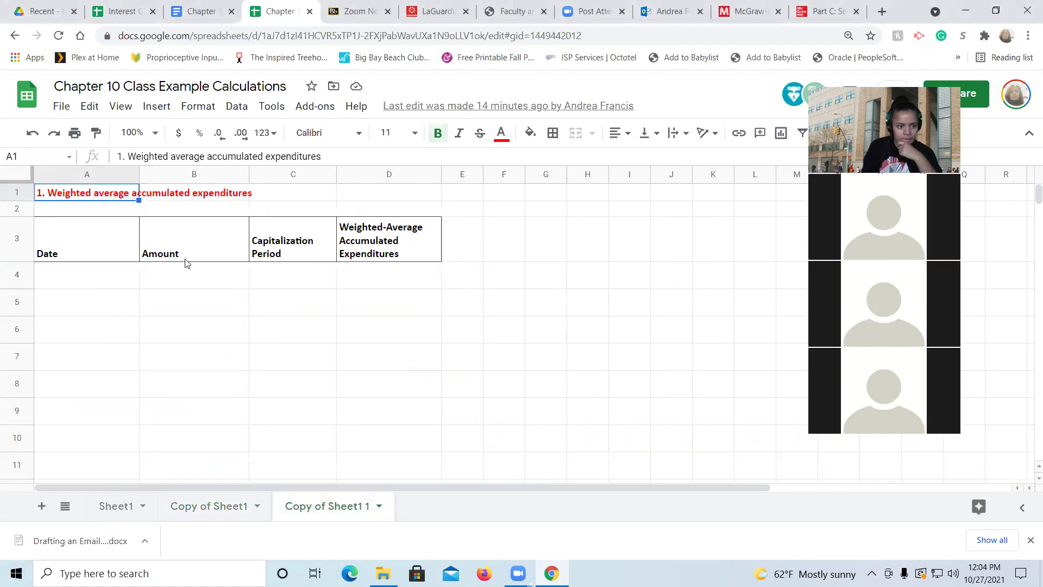
right_click(12, 197)
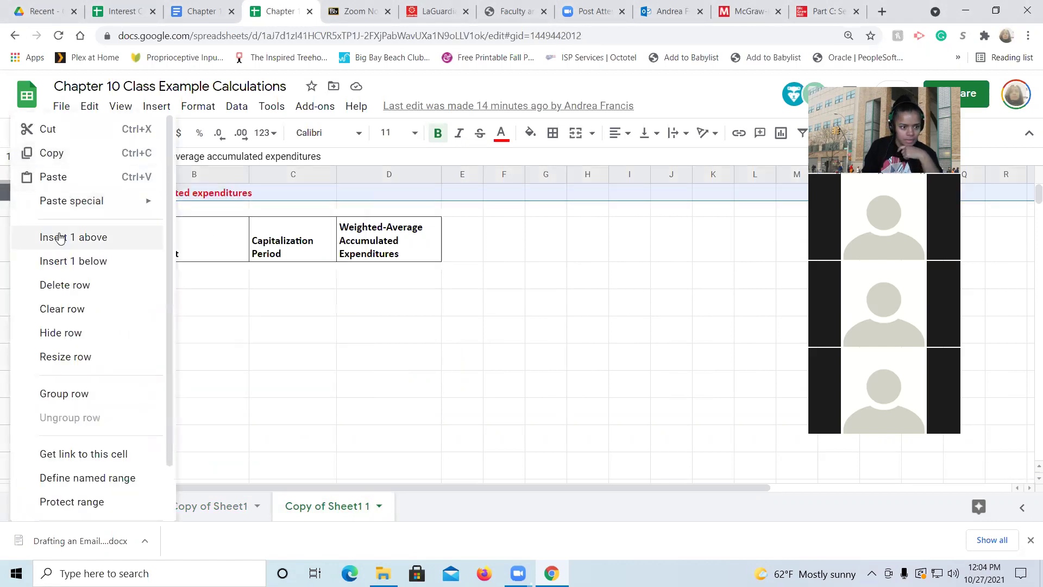
click(396, 438)
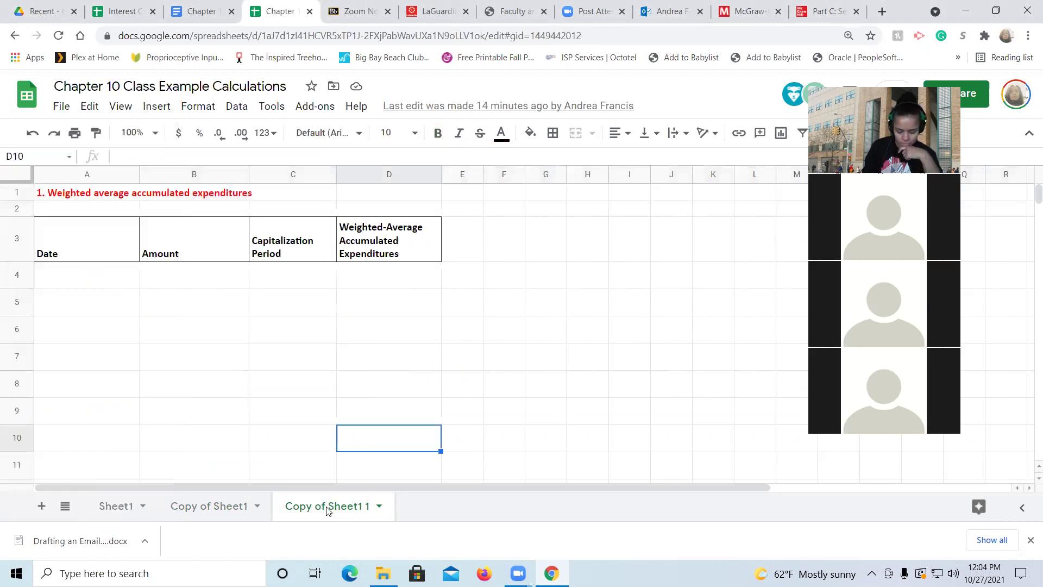
right_click(327, 507)
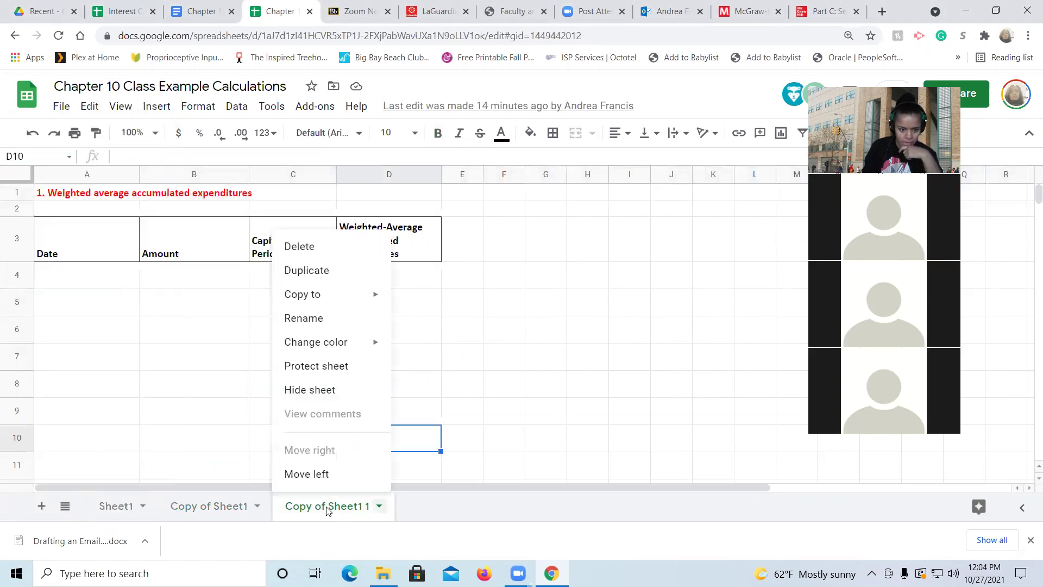
click(330, 321)
text(Q17)
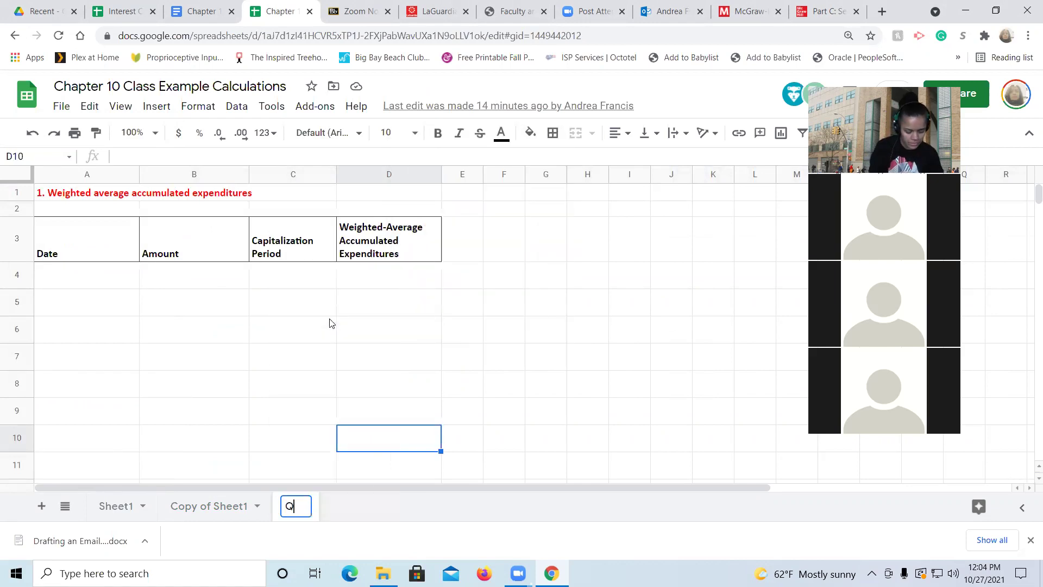
click(313, 291)
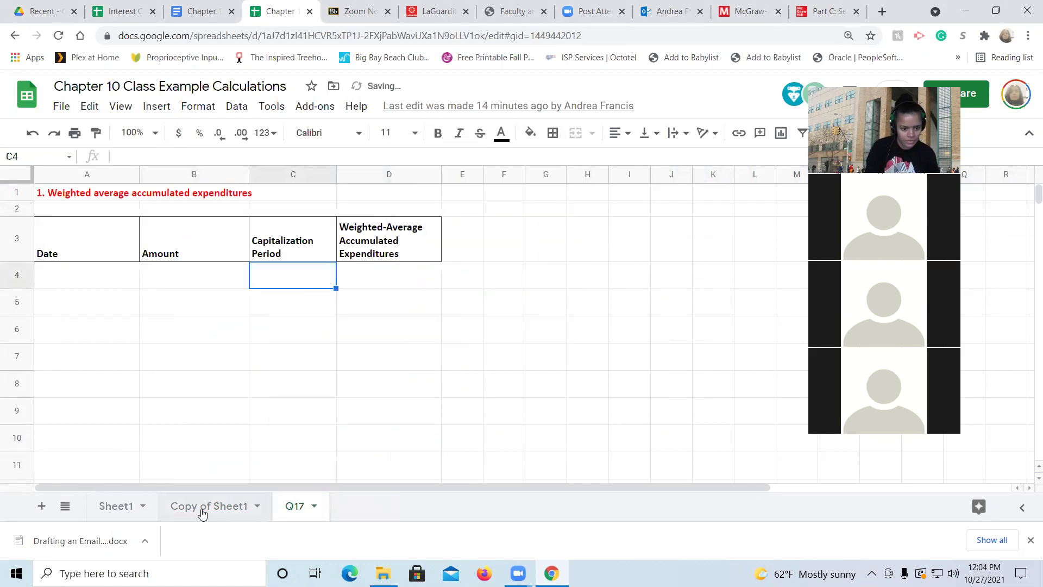
Rename the completed example sheet, Copy of Sheet1, as Q3 and return to the Q17 sheet
click(196, 506)
right_click(193, 504)
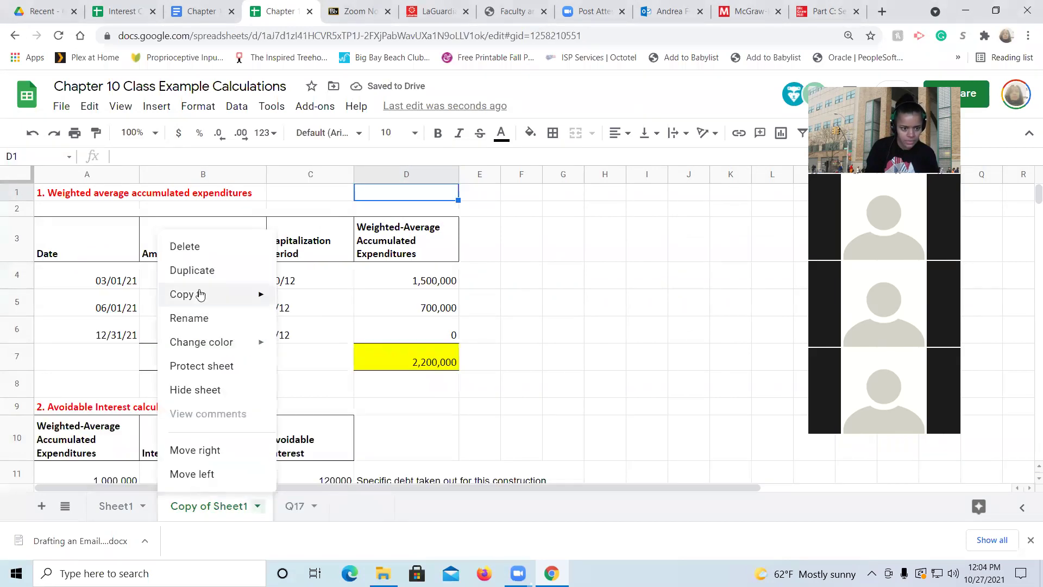
click(199, 319)
text(Q3)
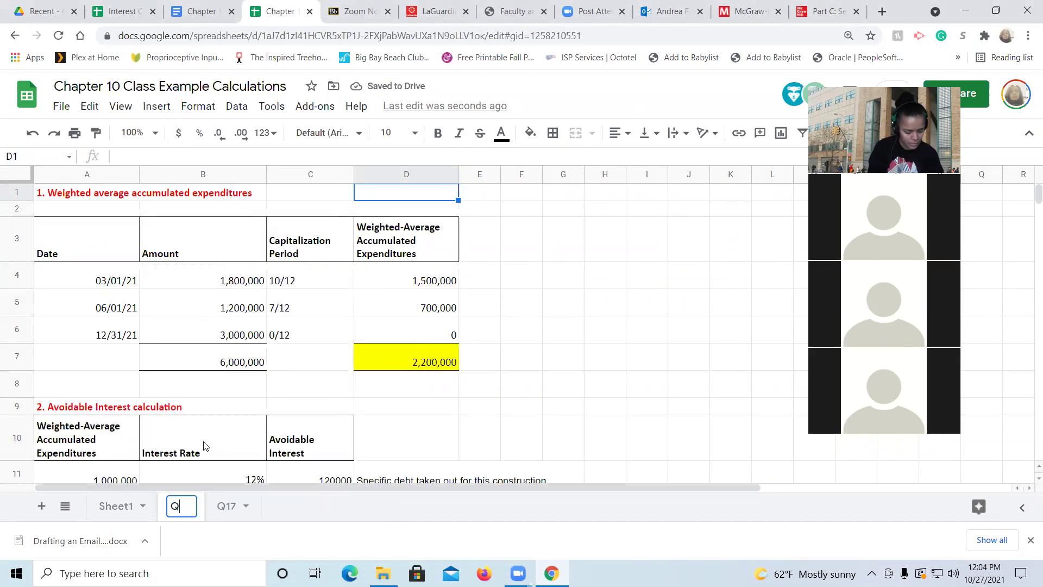
click(239, 509)
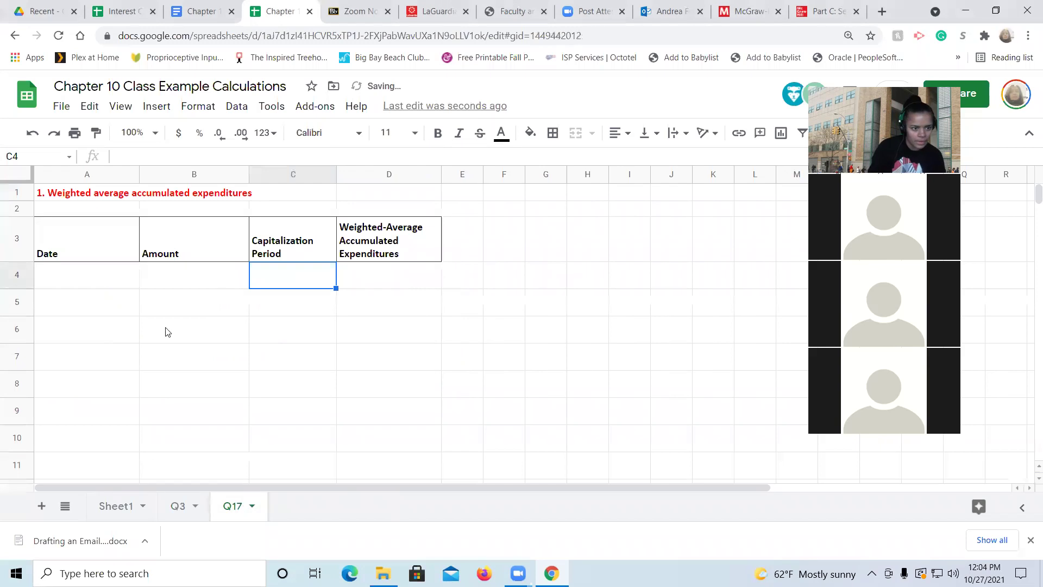
click(104, 280)
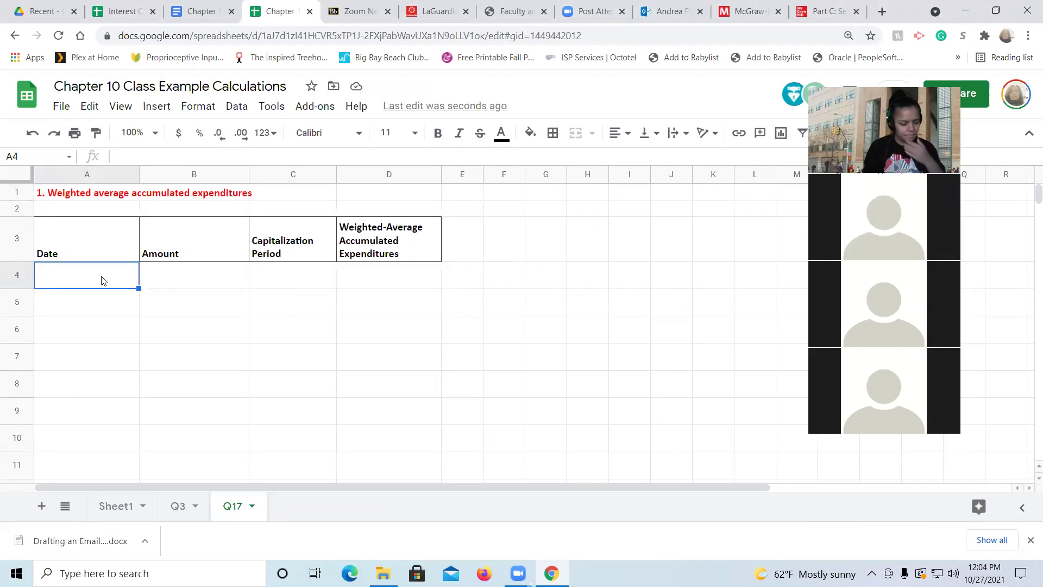
text(01/01/21)
key(Tab)
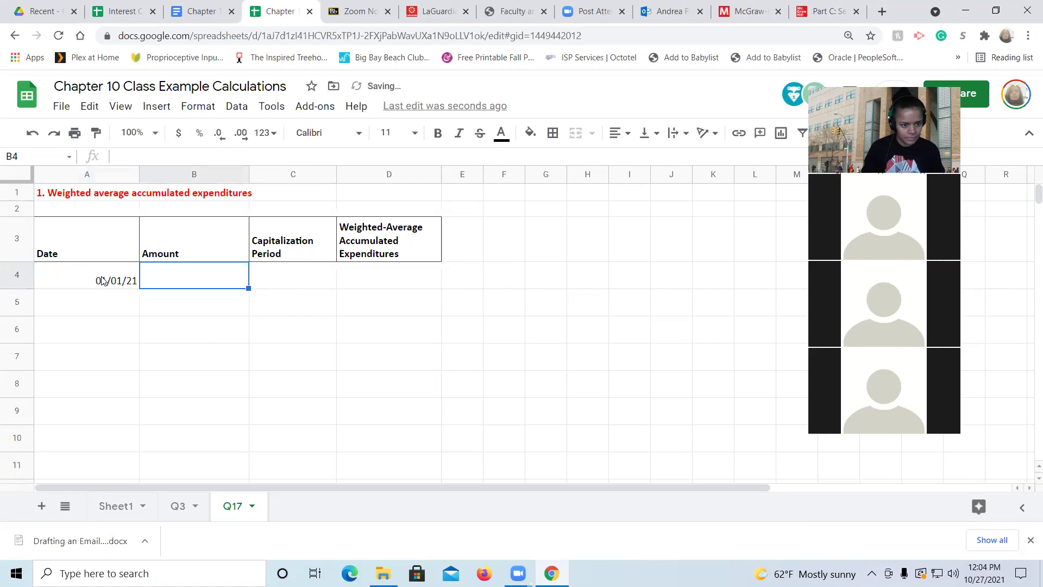
Fill in row 4 of the expenditures table with date 1/1/14, amount 500,000, capitalization period 12/12 and weighted-average expenditures of 500,000
click(102, 279)
text(1/1/14)
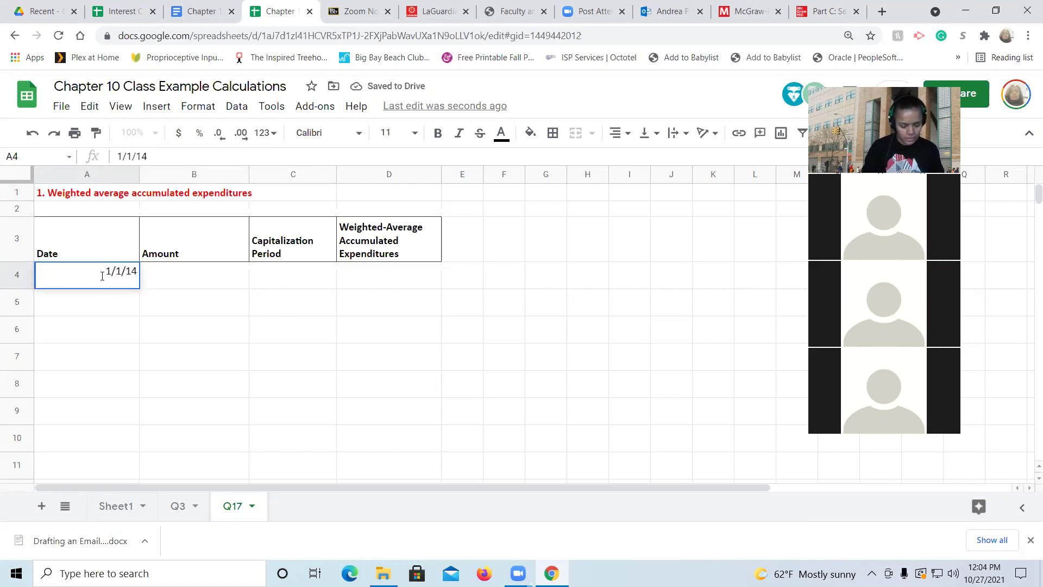
key(Tab)
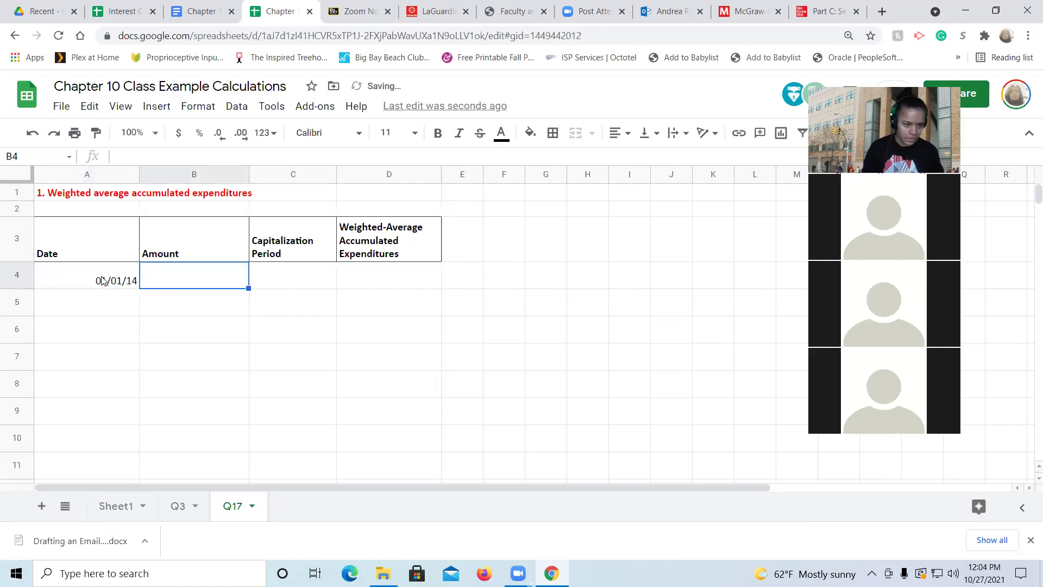
text(500,000)
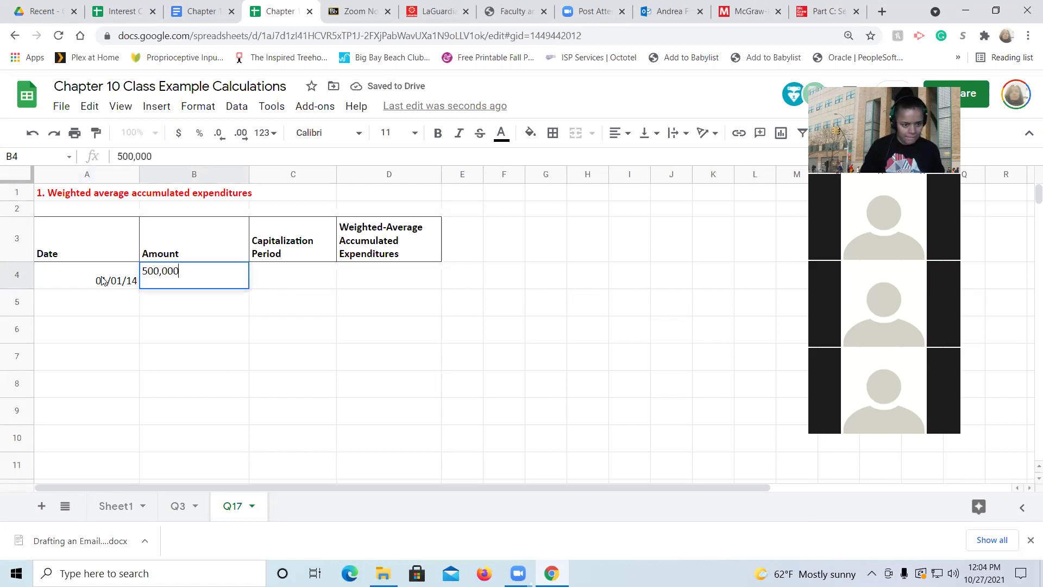
key(Tab)
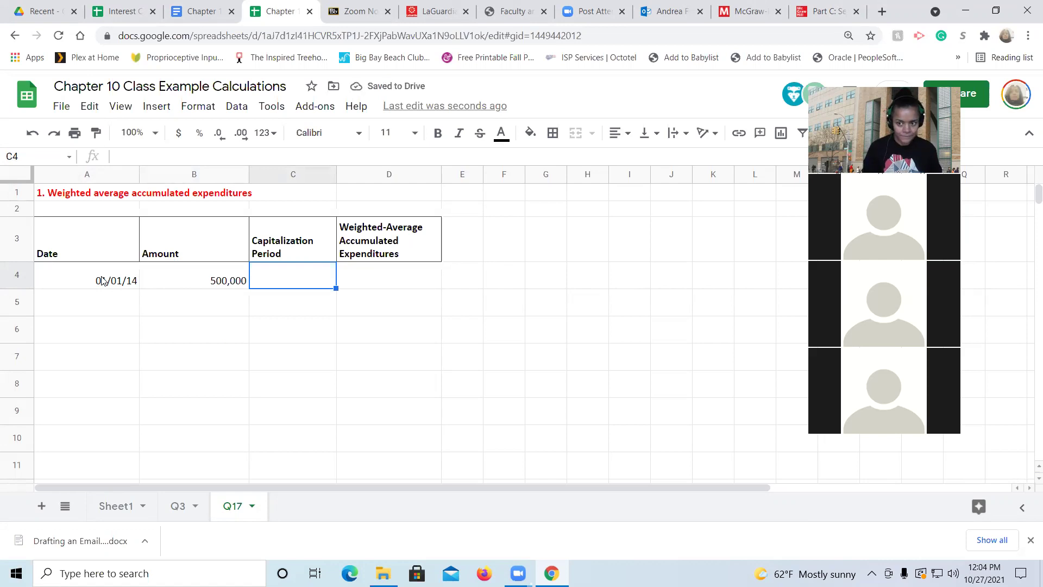
text(12/12)
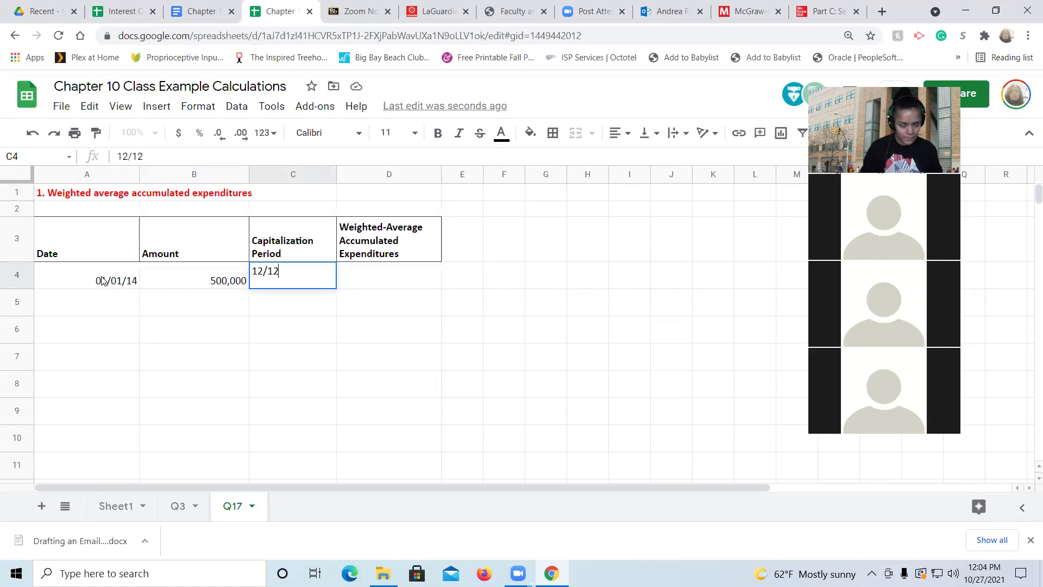
key(Tab)
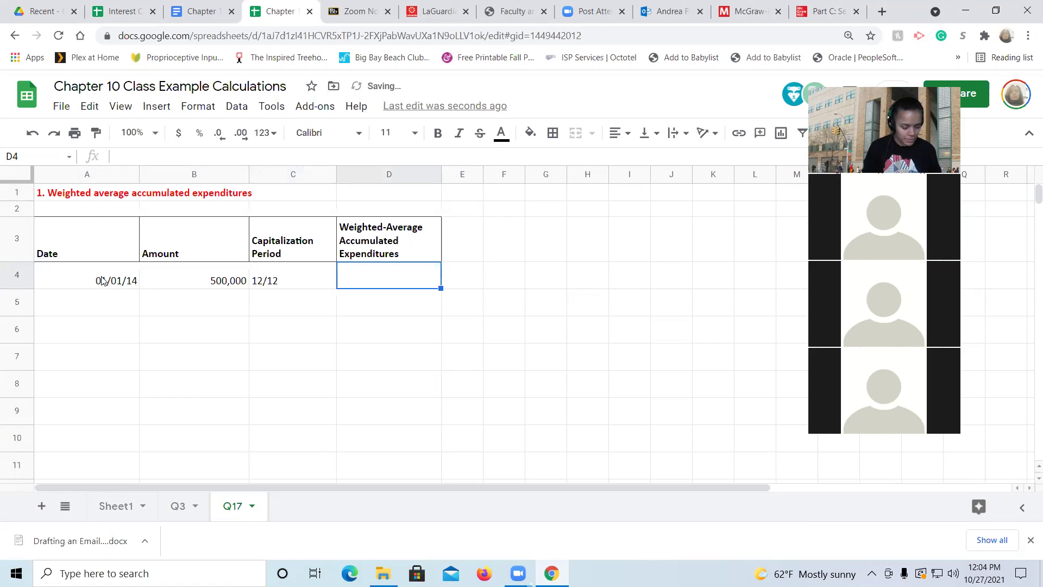
text(500,000)
key(Return)
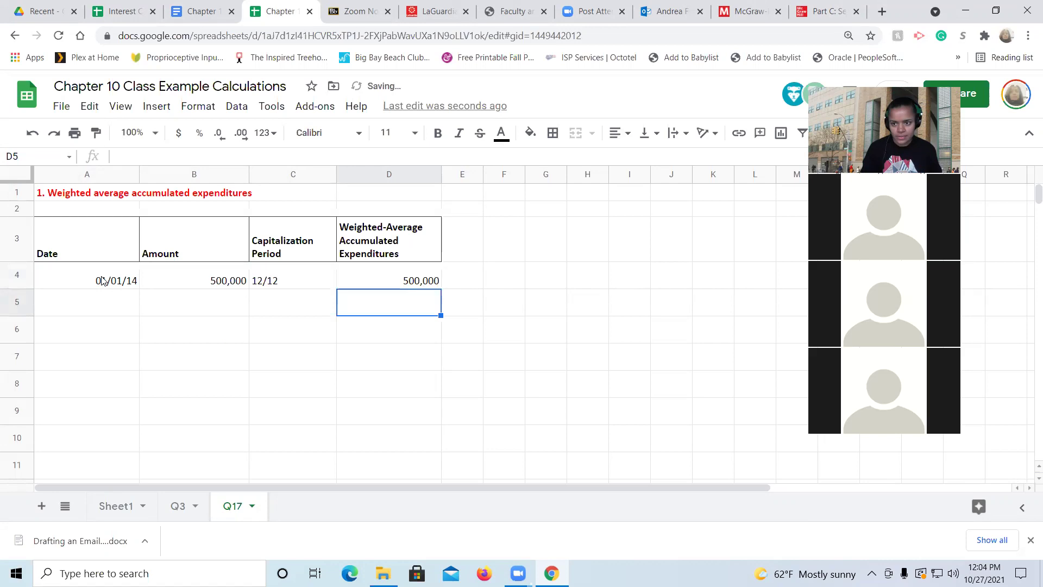
Enter the second expenditure in row 5 with date 3/31/14, amount 600,000 and capitalization period 9/12
key(Left)
key(Left)
key(Left)
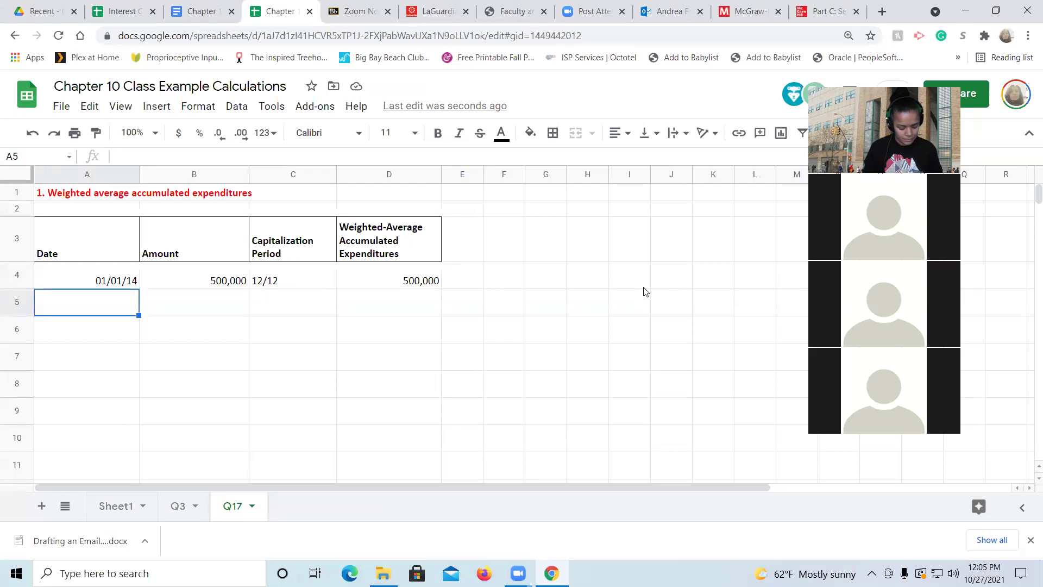
text(3/31/14)
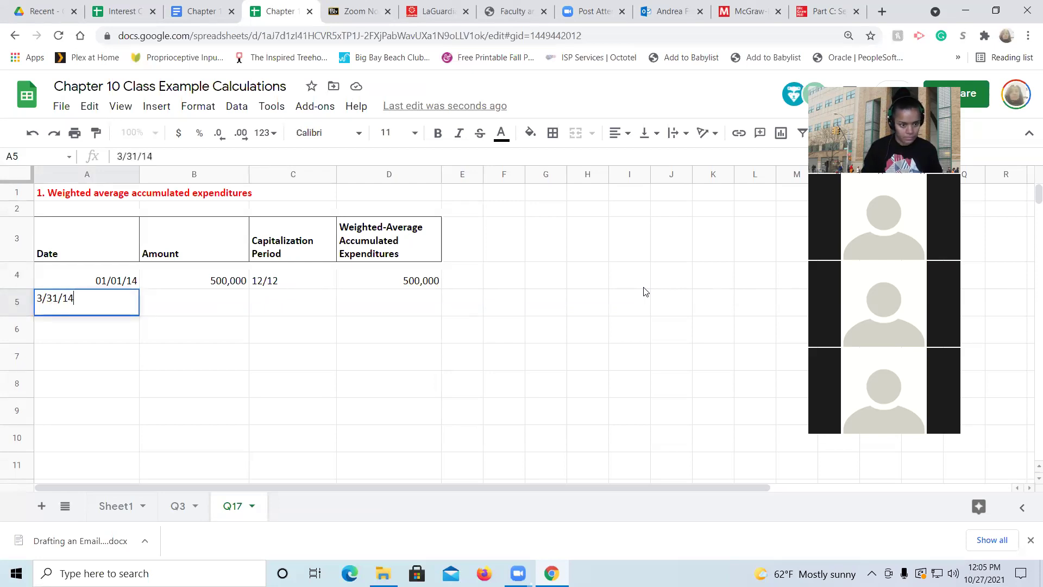
key(Tab)
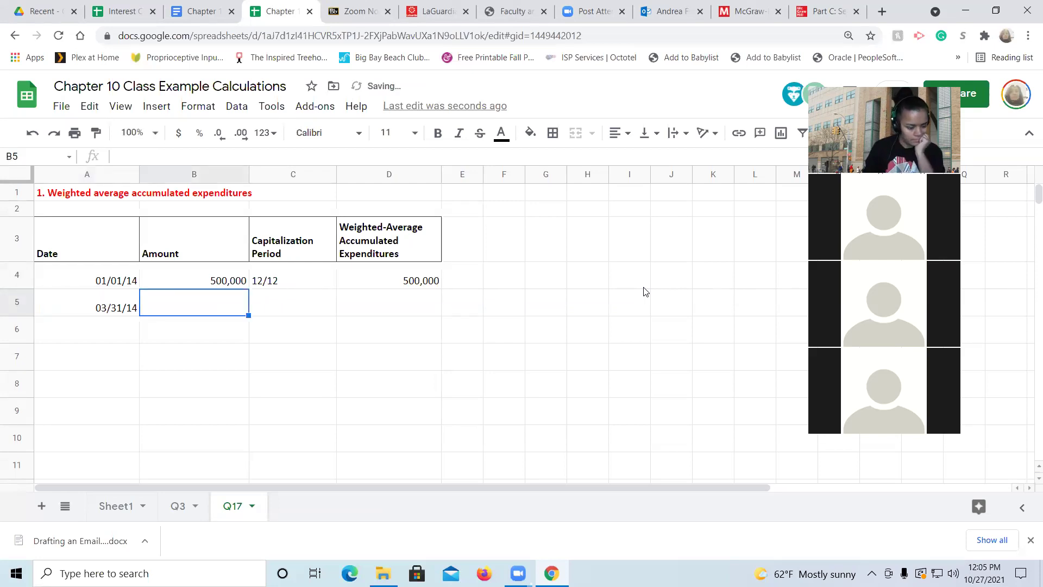
text(600,000)
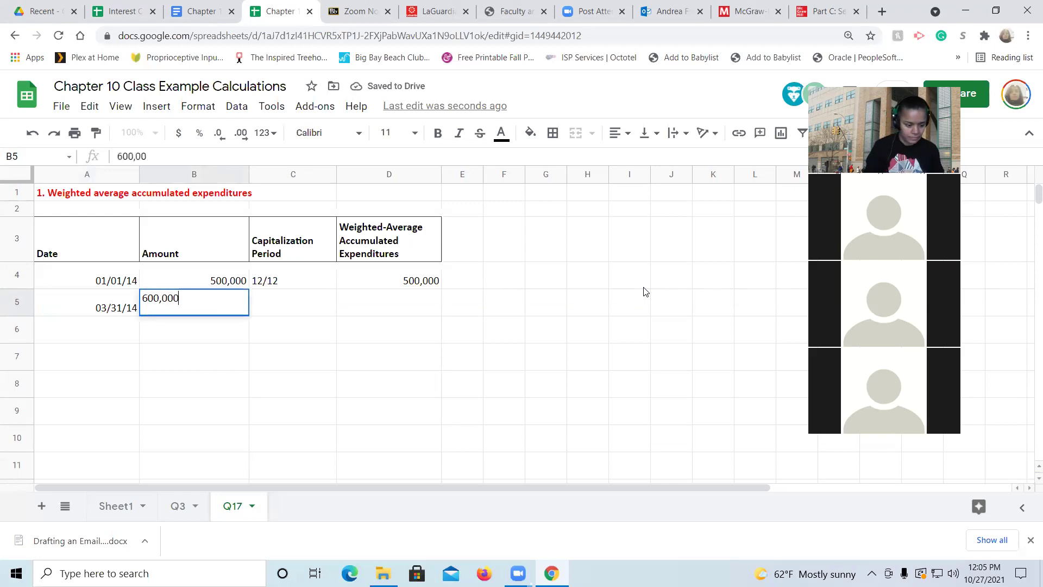
key(Tab)
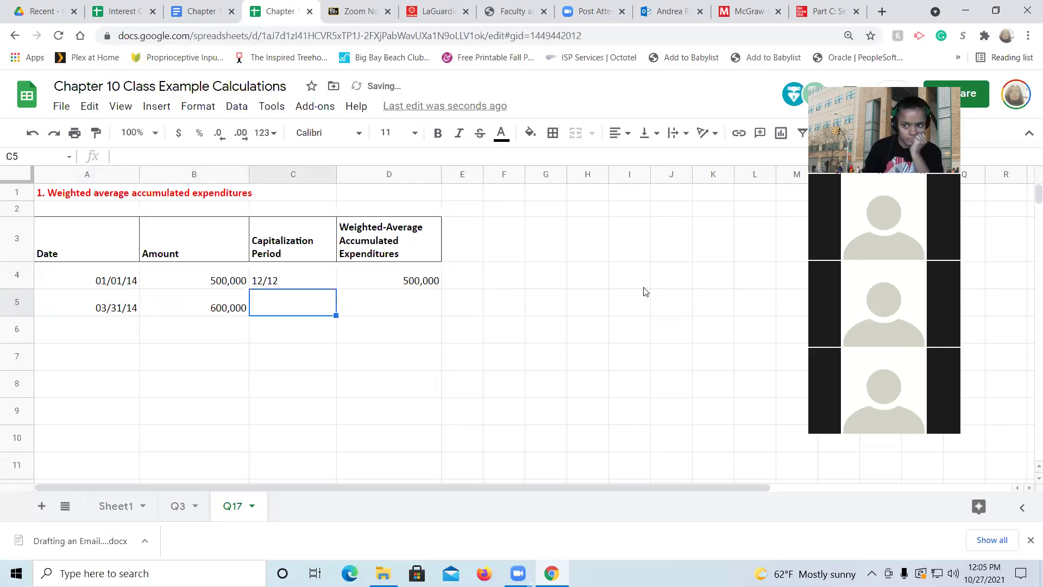
text(9/12)
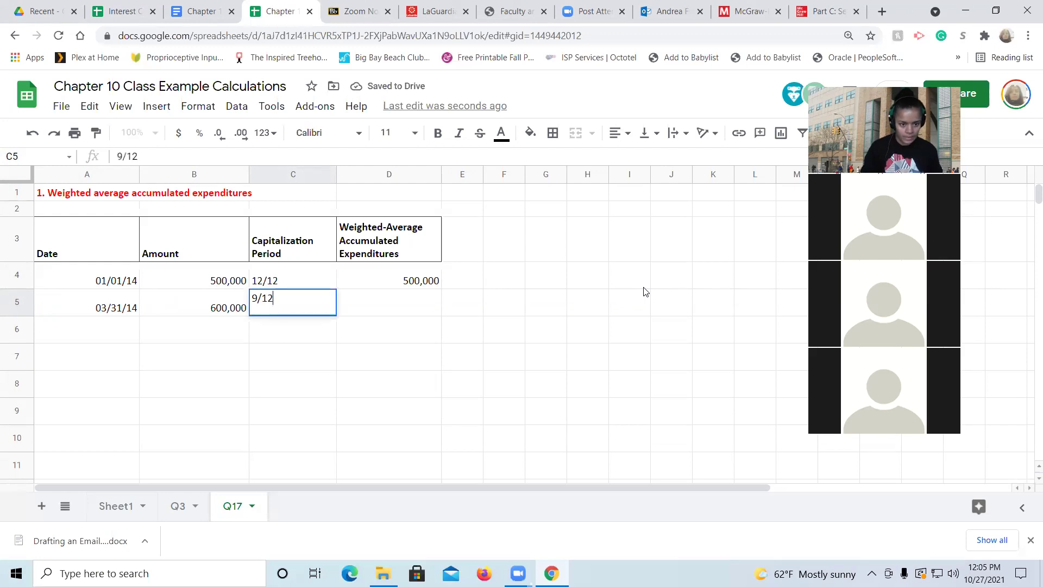
key(Tab)
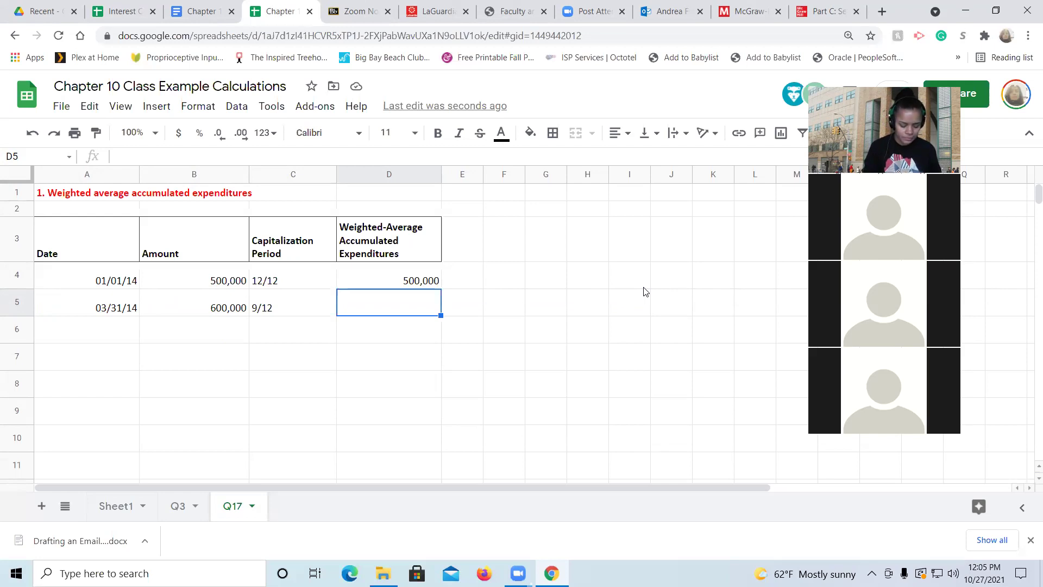
Calculate the weighted-average accumulated expenditures for the 3/31/14 row in D5 with the formula =600000*(9/12)
text(=)
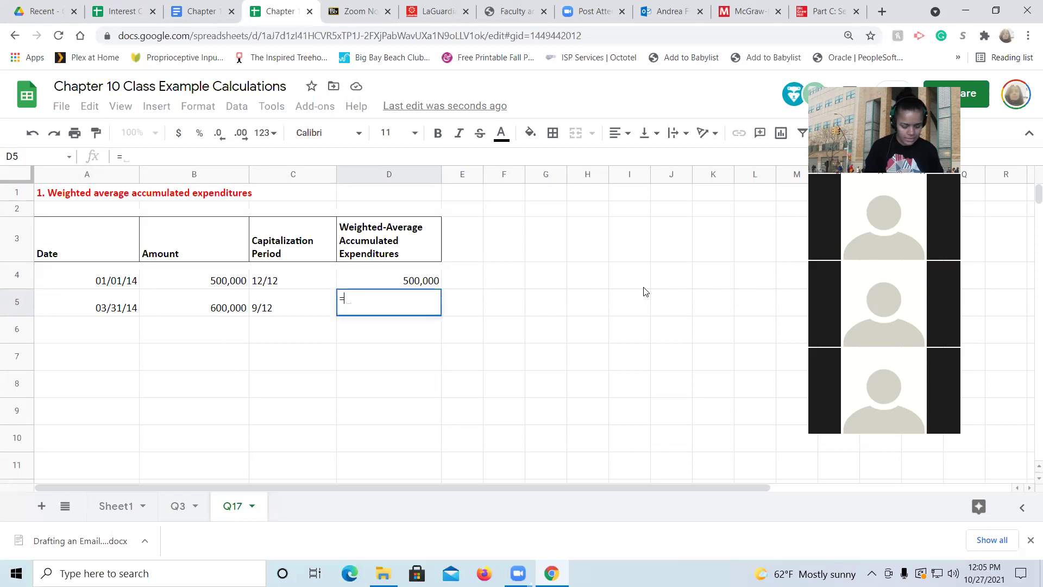
text(600000*(91)
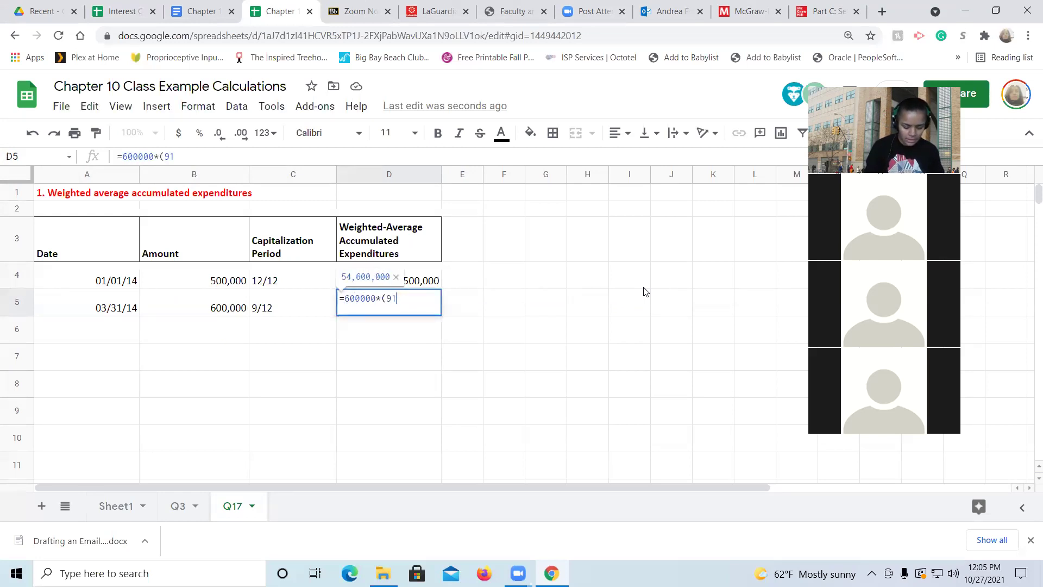
key(BackSpace)
text(/12))
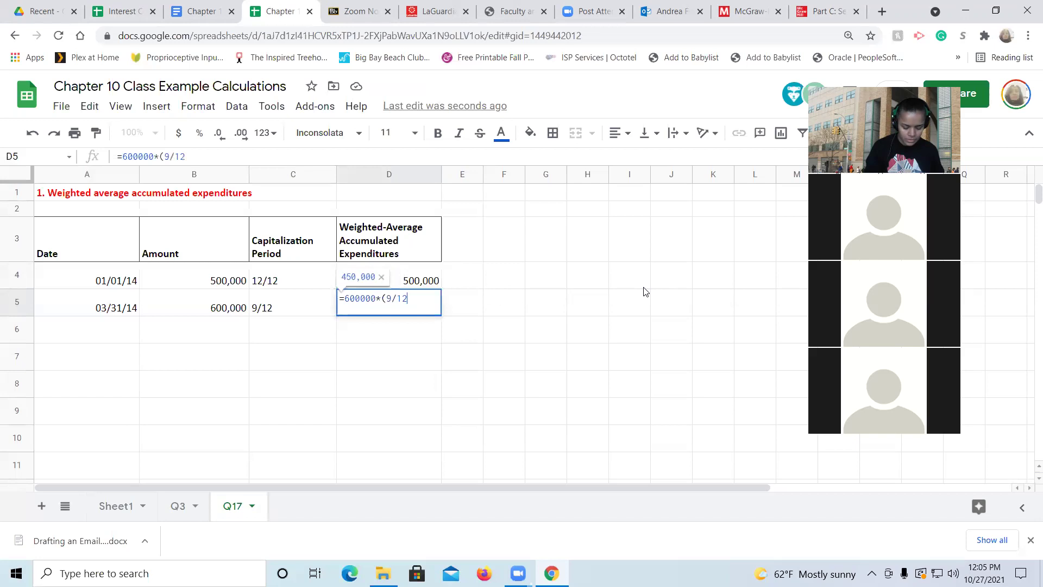
key(Return)
Fill in row 6 with date 6/30/14, amount 400,000, capitalization period 6/12 and weighted-average expenditures of 200,000
key(Left)
key(Left)
key(Left)
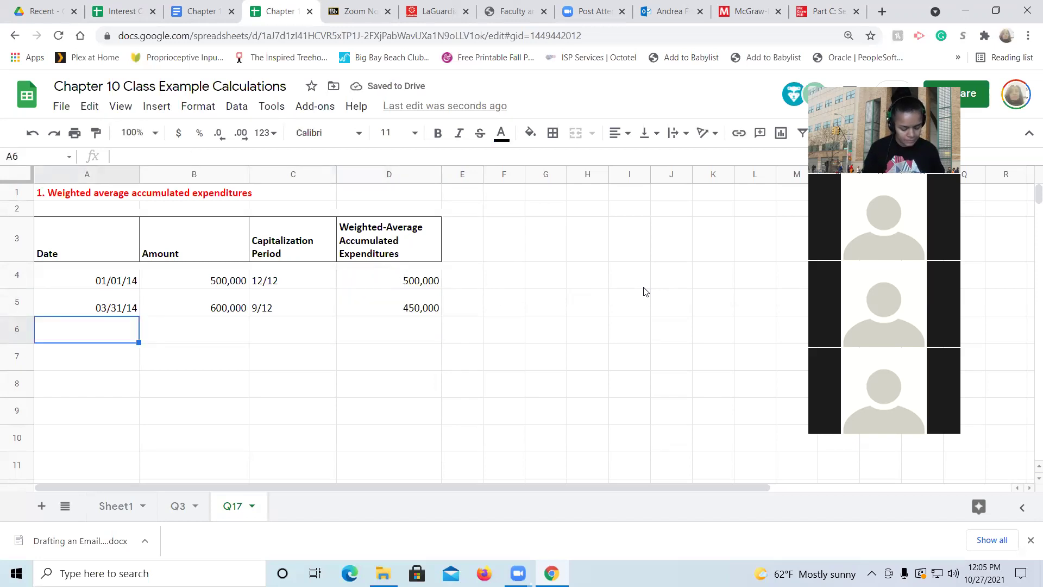
text(6/30)
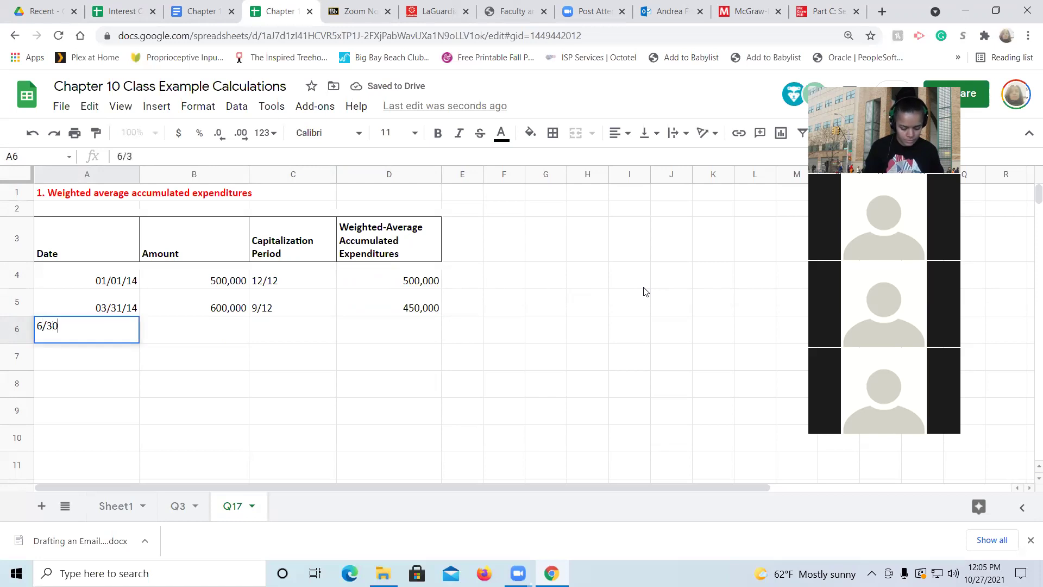
text(/14)
key(Tab)
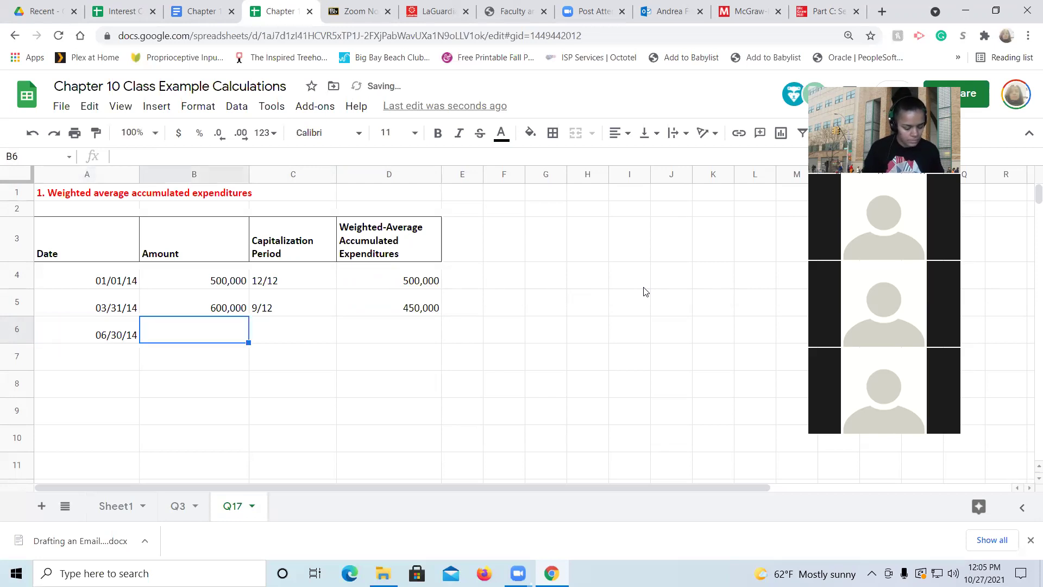
text(400,000)
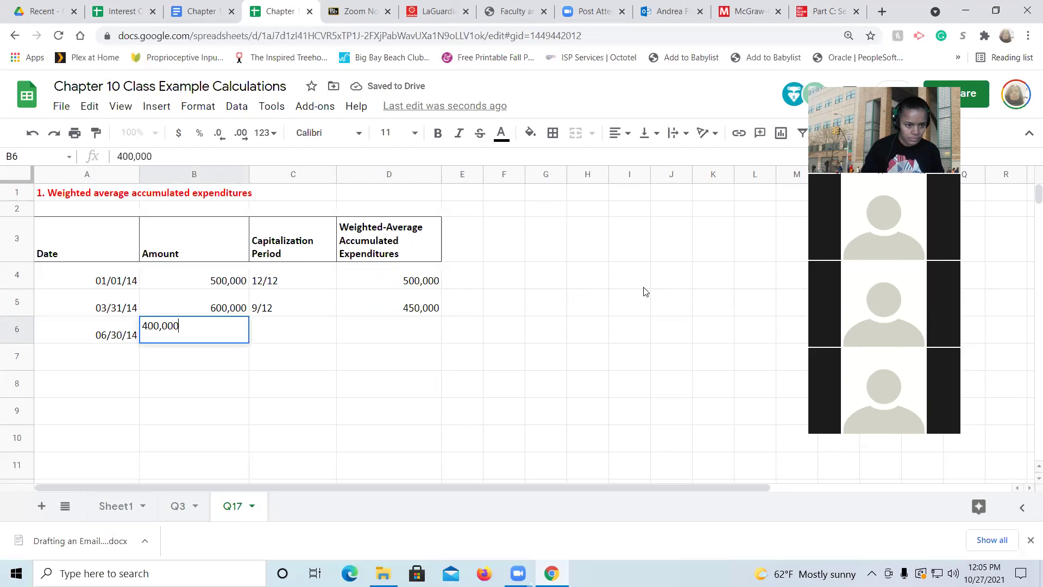
key(Tab)
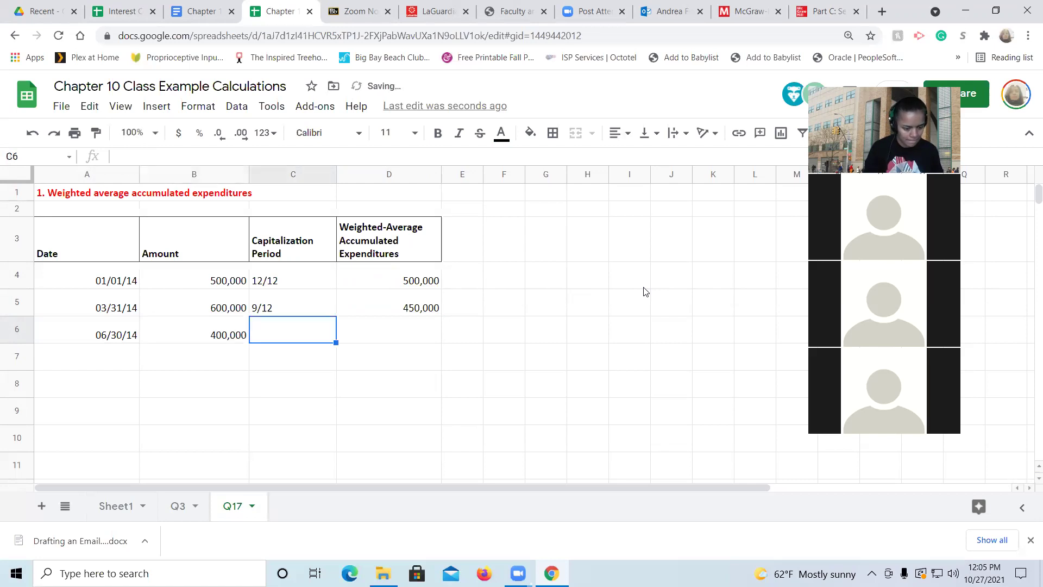
text(6/12)
key(Tab)
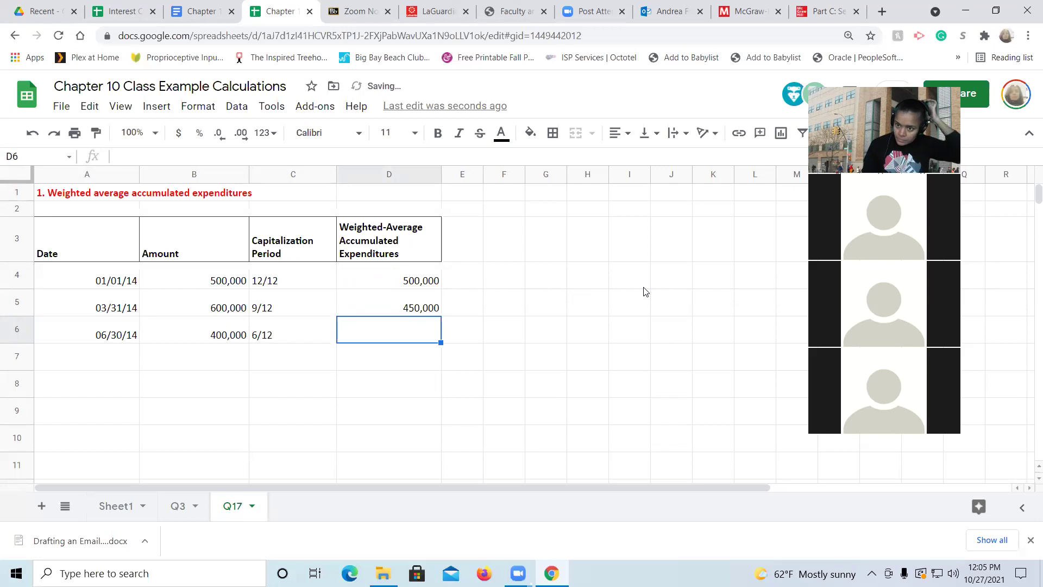
text(2)
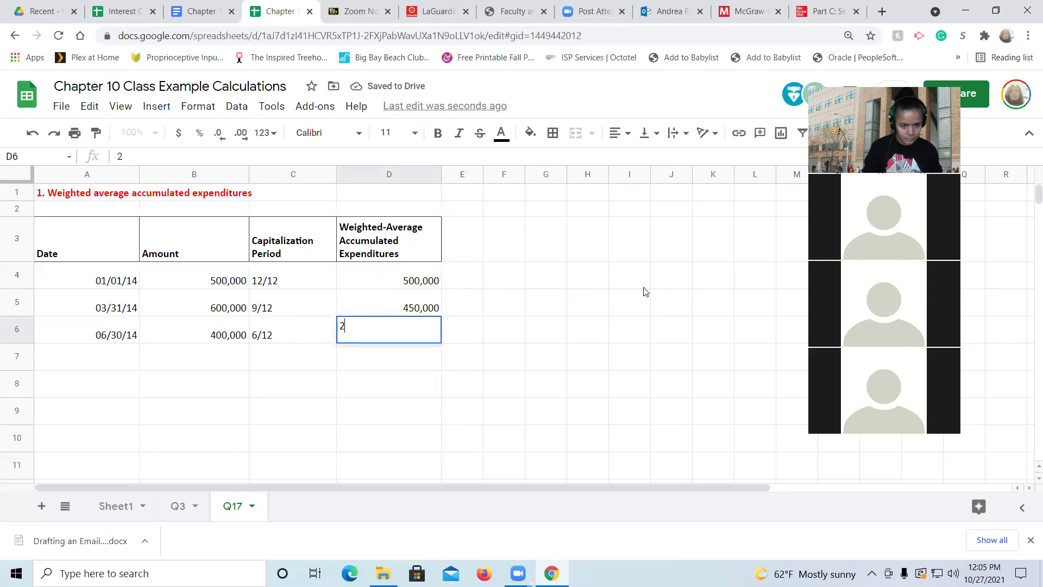
text(00,000)
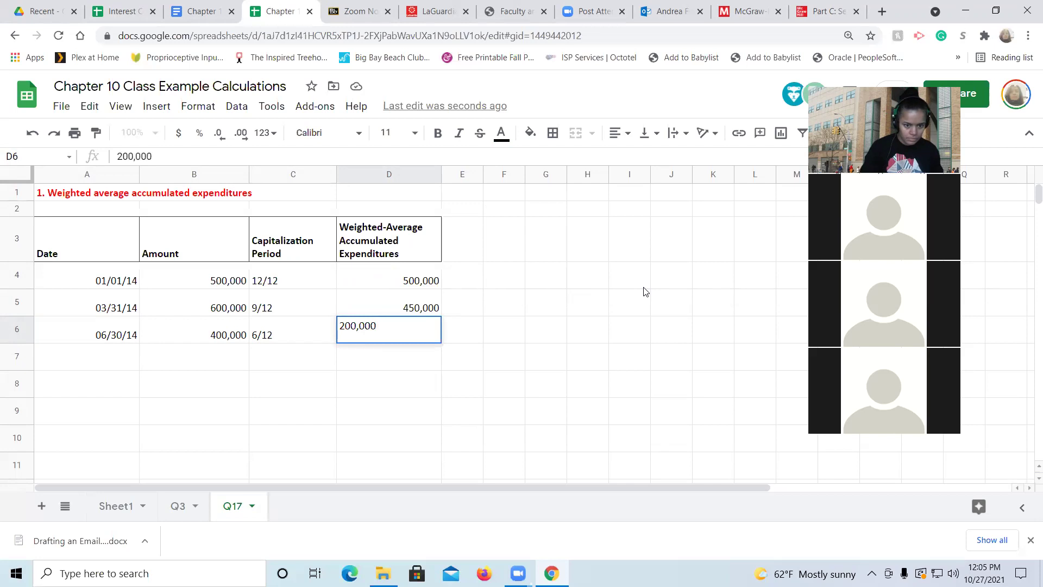
key(Return)
Fill in row 7 with date 10/31/14, amount 600,000, capitalization period 2/12 and weighted-average expenditures of 100,000
key(Left)
key(Left)
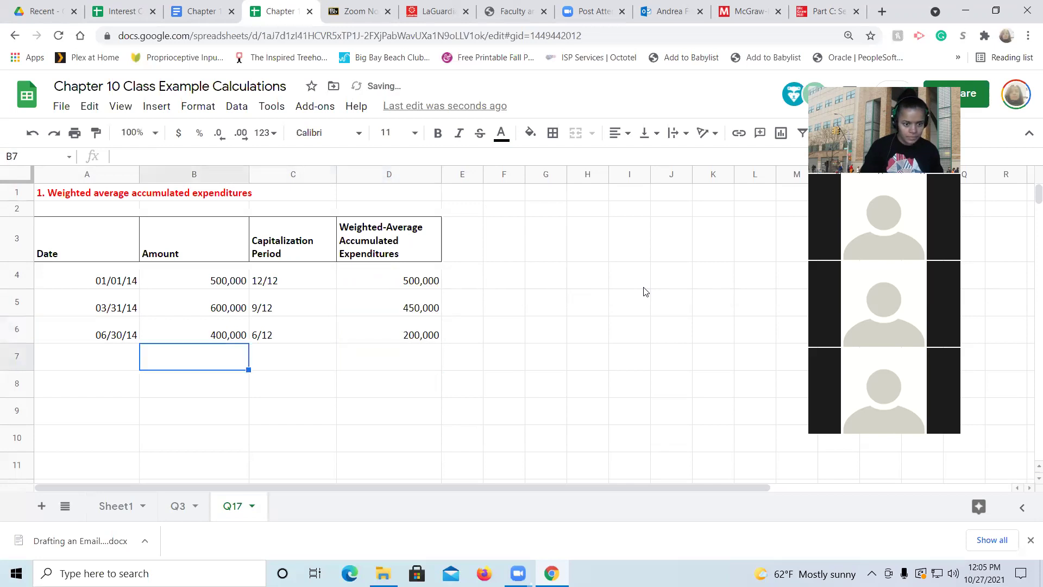
key(Left)
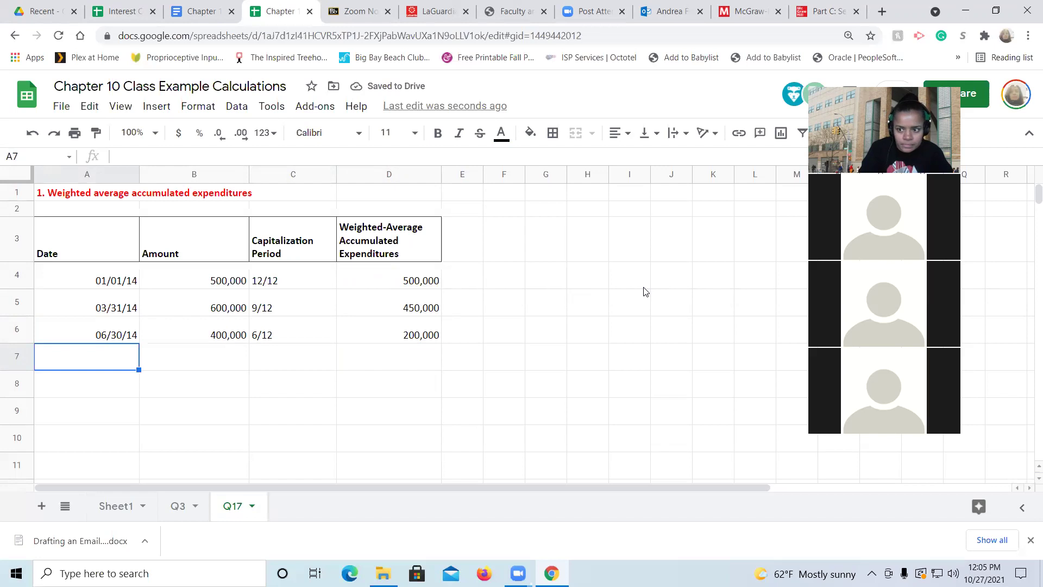
text(10/)
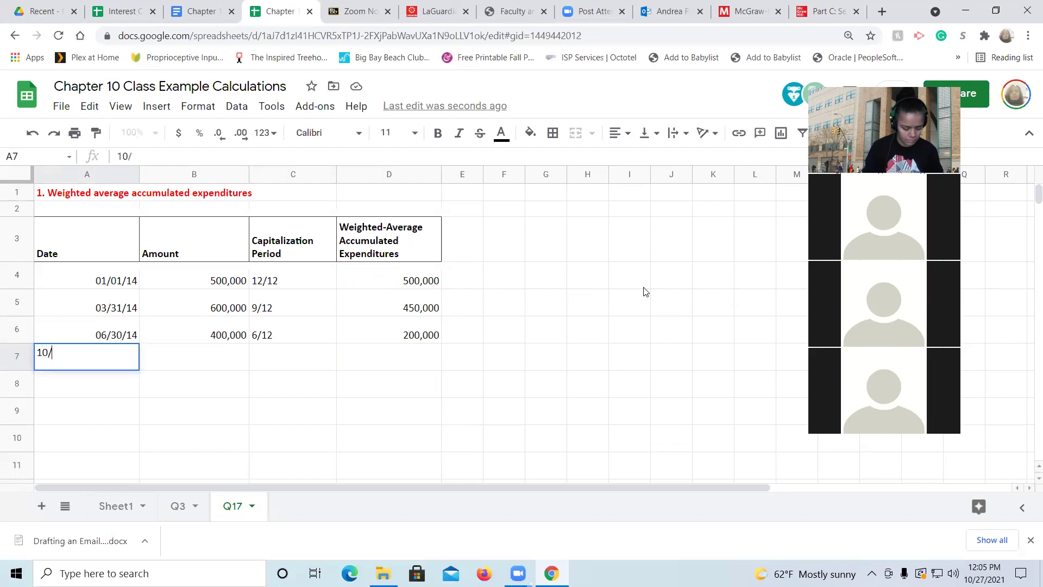
text(31/14)
key(Tab)
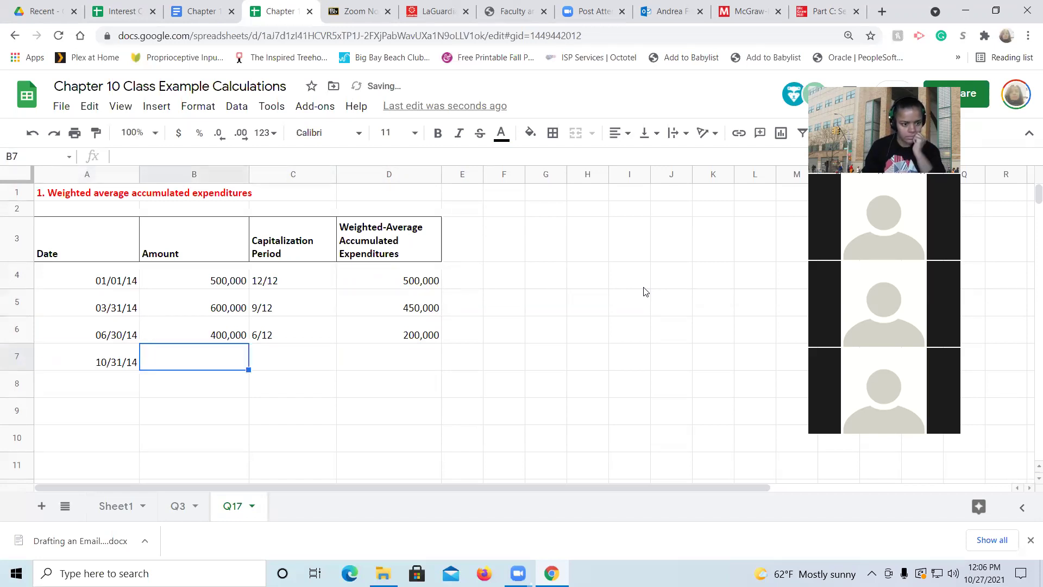
text(600,000)
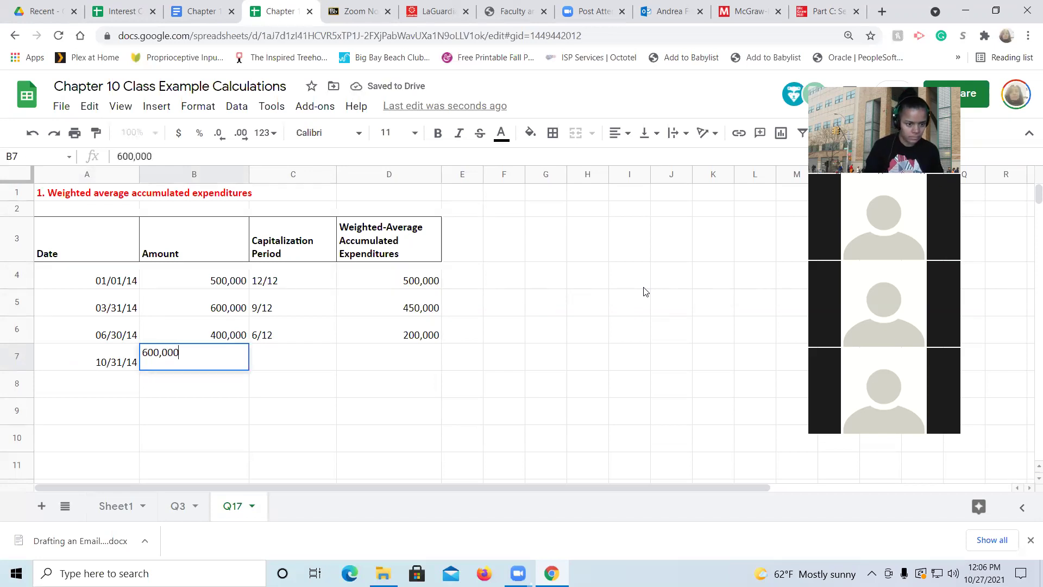
key(Tab)
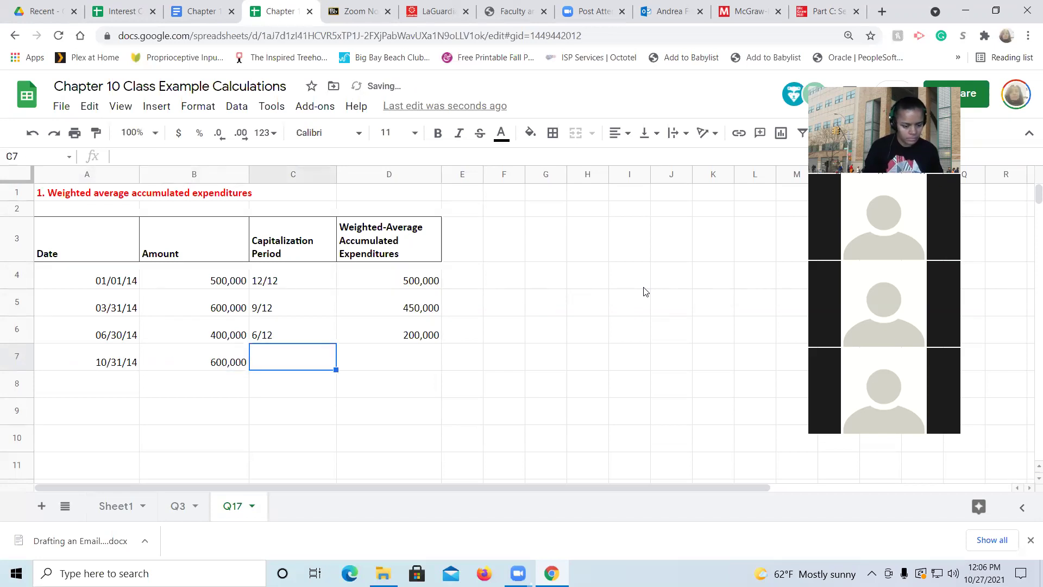
text(2/12)
key(Tab)
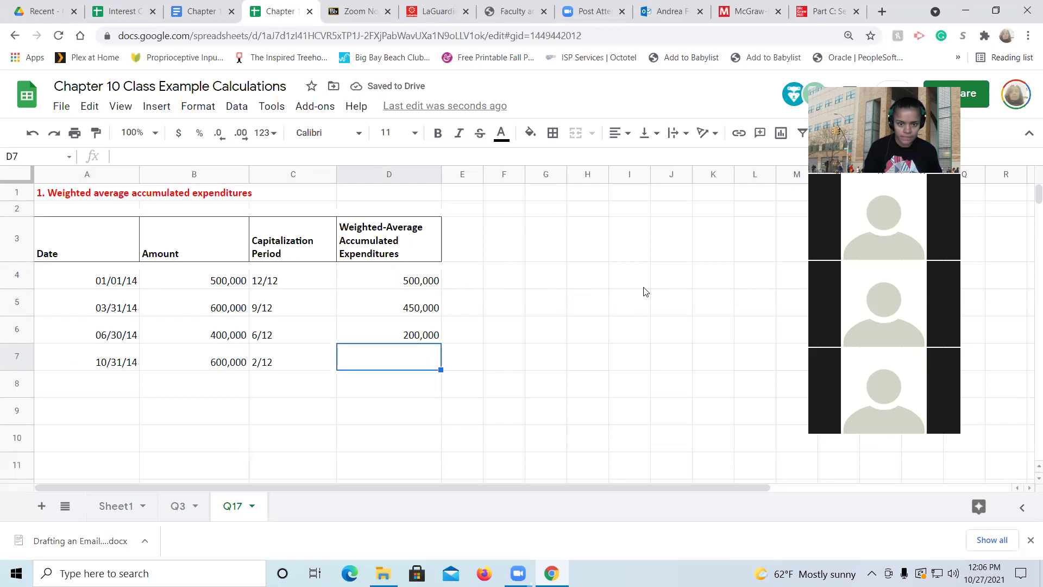
text(100,000)
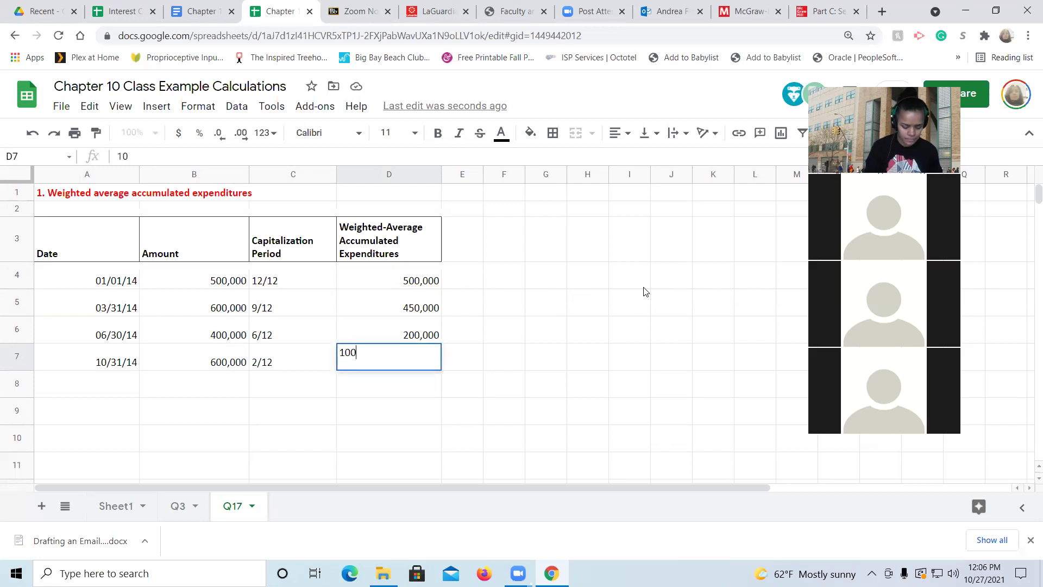
key(Return)
Add top and bottom borders to the Amount total cell B8 and enter 2,100,000 as the total
key(Left)
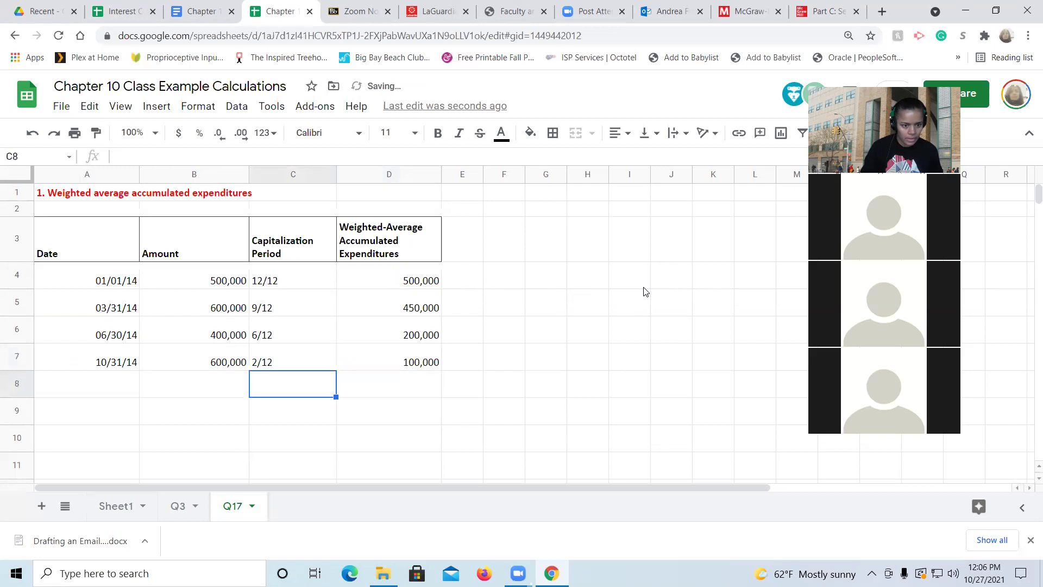
key(Left)
click(553, 134)
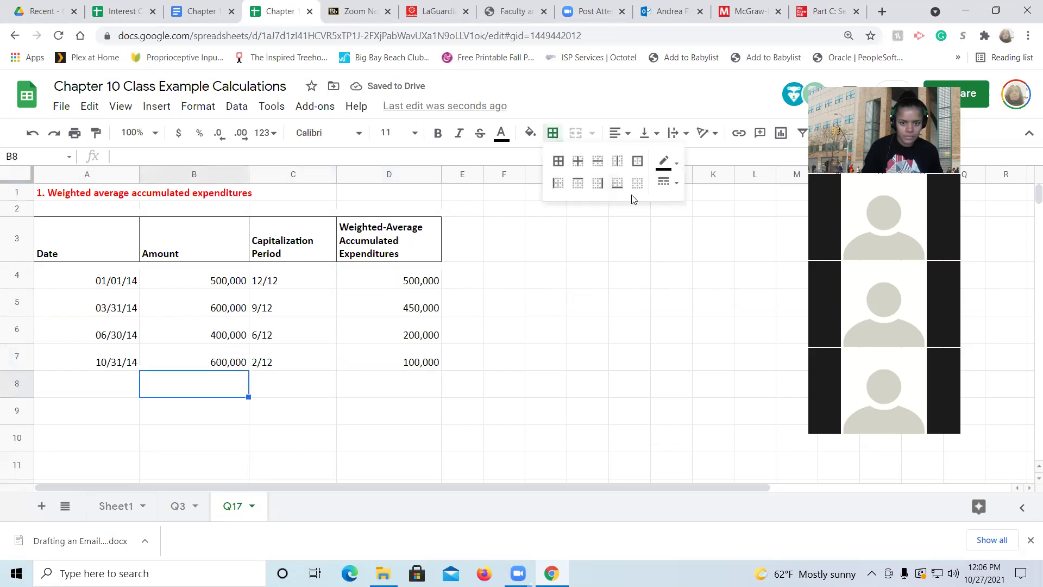
click(196, 386)
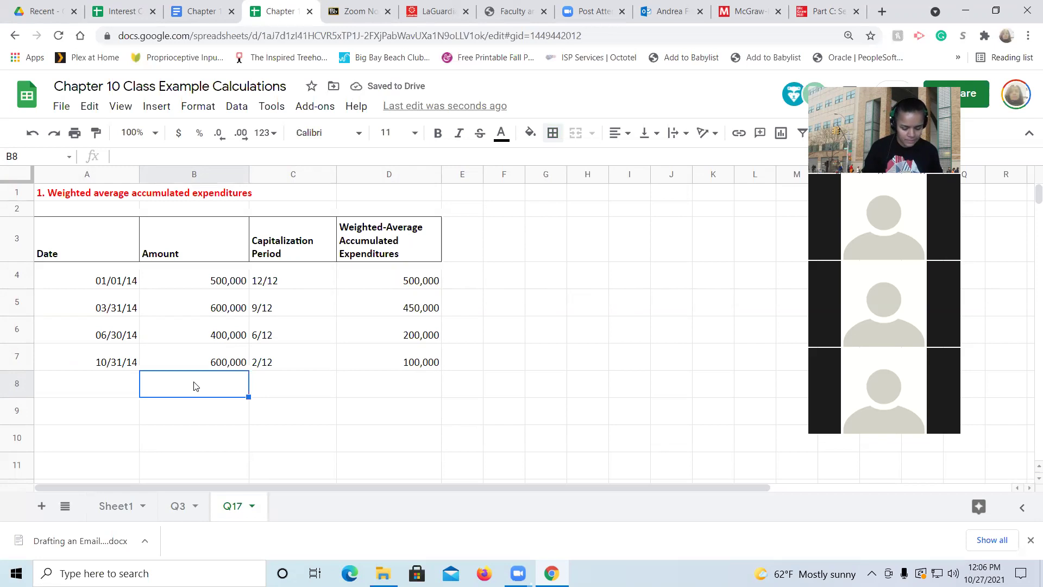
text(=)
key(Escape)
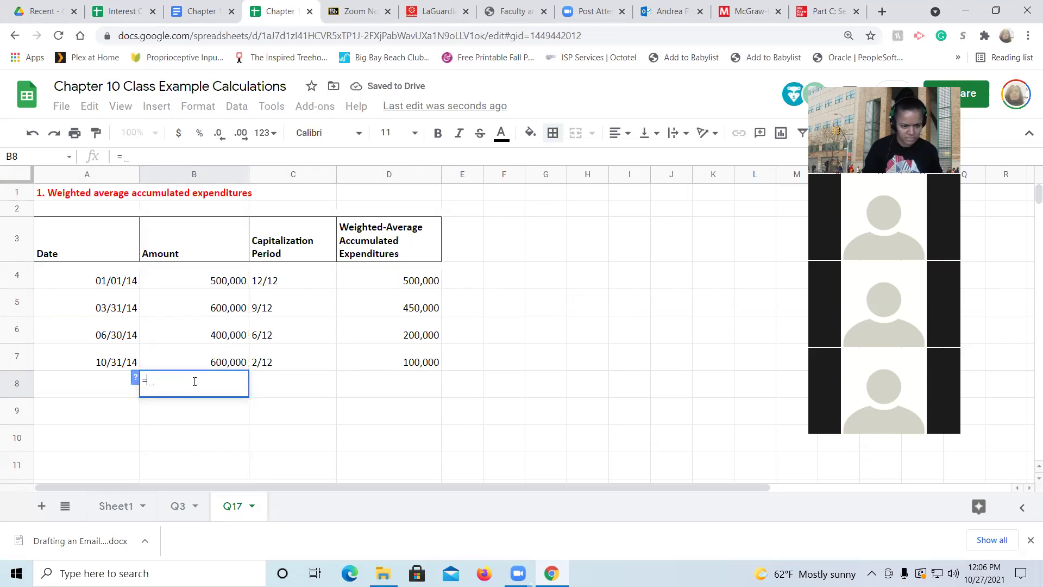
key(BackSpace)
text(2,100,000)
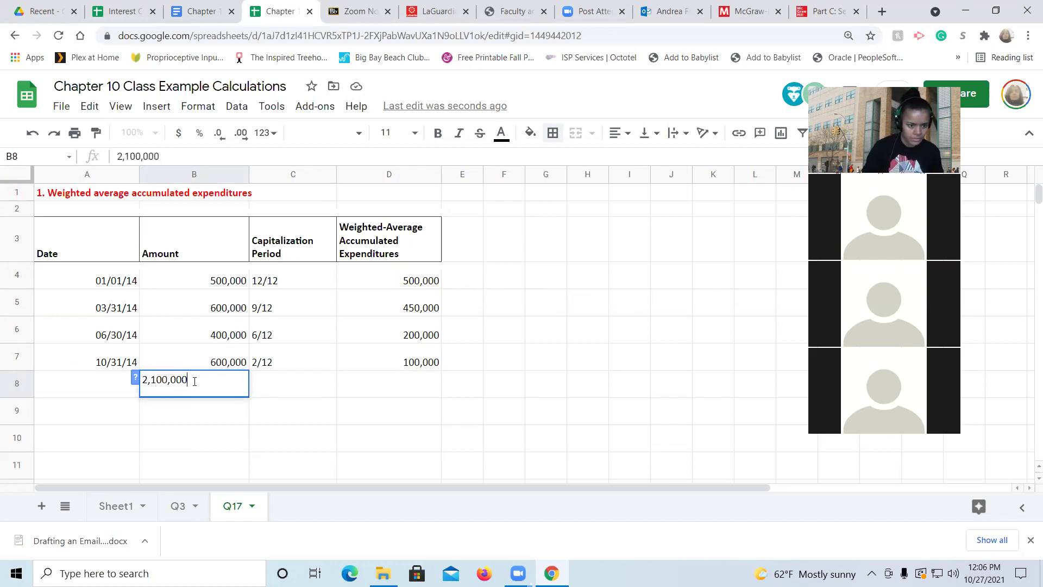
key(Tab)
key(Tab)
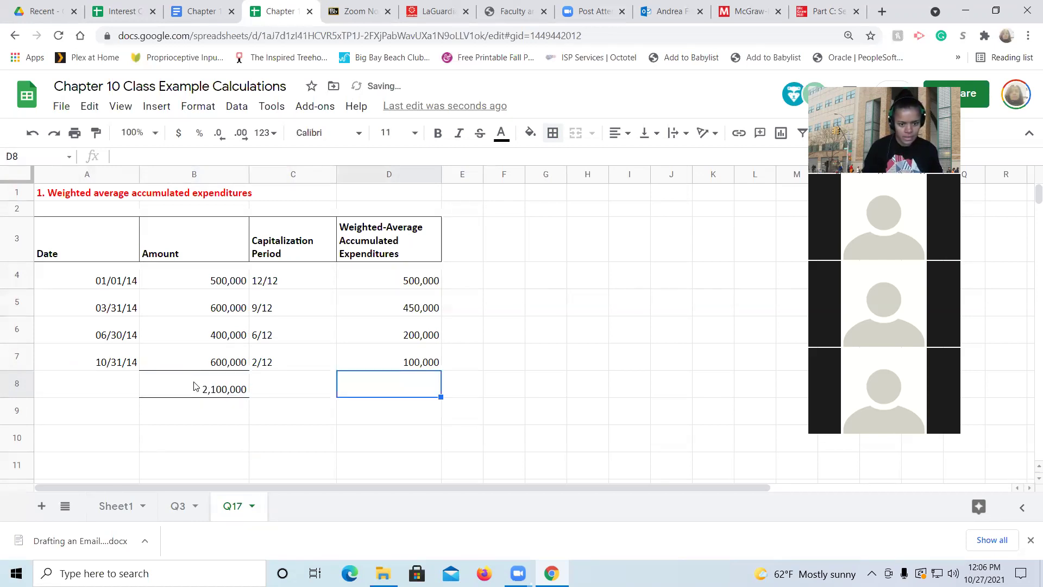
Add top and bottom borders to D8 and enter 1,250,000 as the total weighted-average accumulated expenditures
click(552, 132)
click(620, 184)
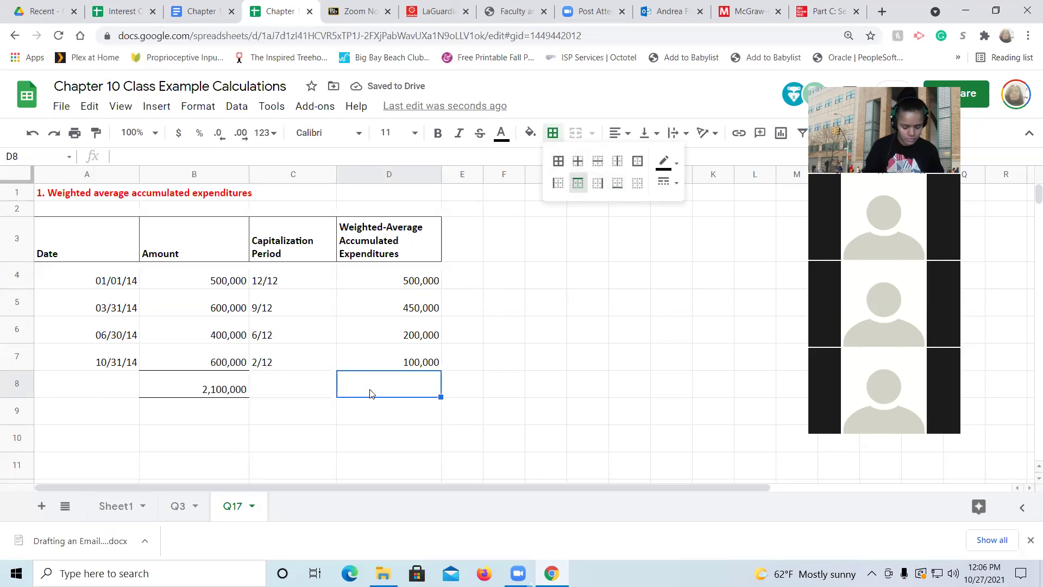
click(410, 390)
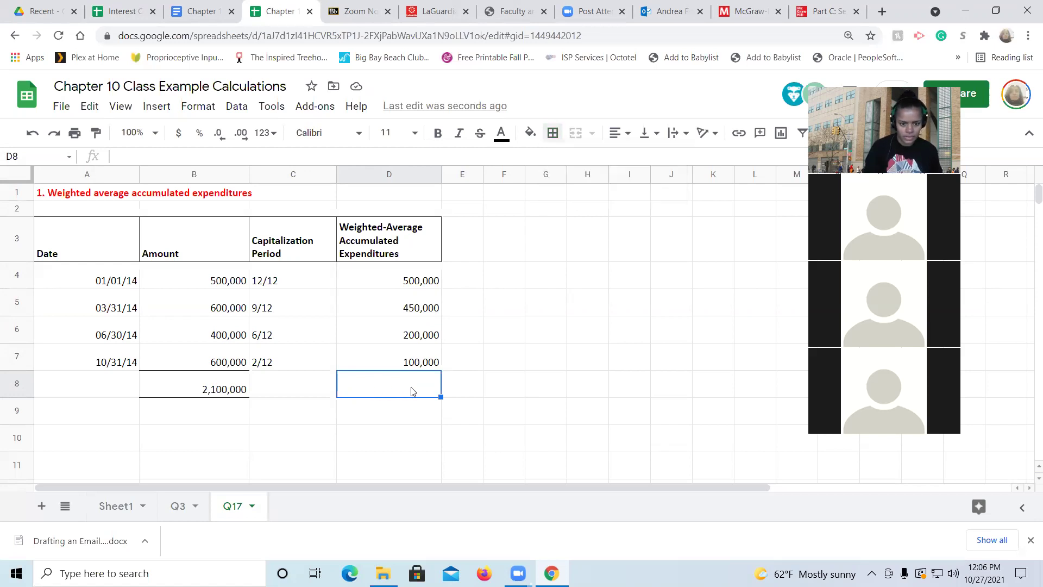
text(1,250)
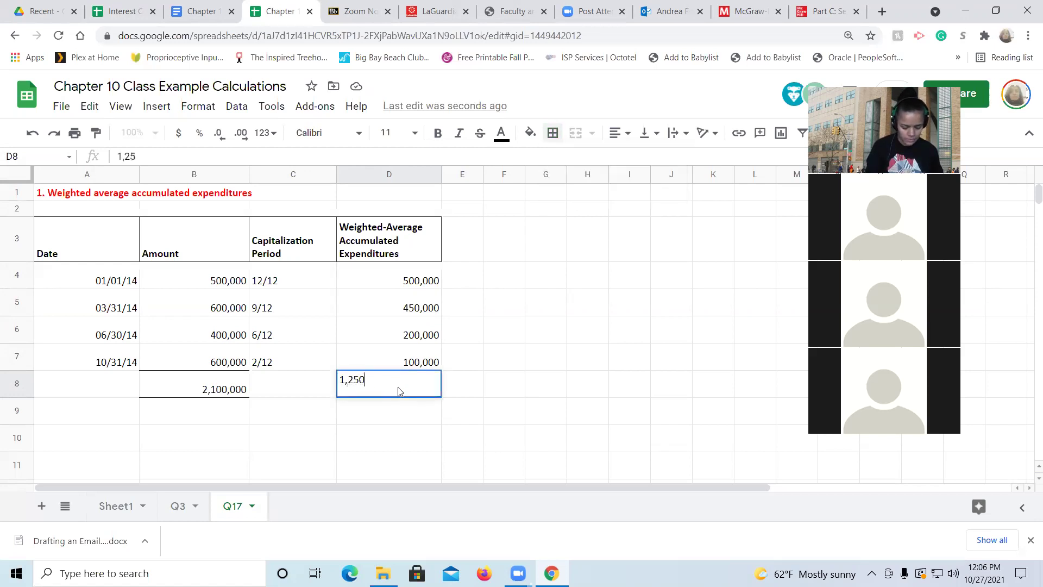
text(,000)
key(Return)
click(398, 387)
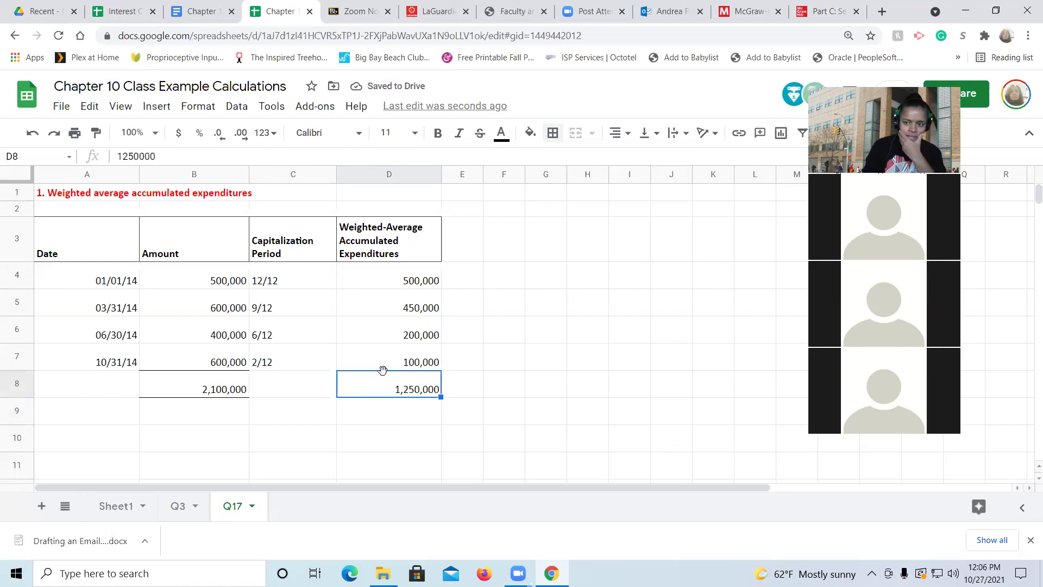
Add the note "**the amount that we are allowed to calculate interest on**" in E8 beside the weighted-average total
click(470, 395)
text(**the amount that we are allowed to calculate interest on**)
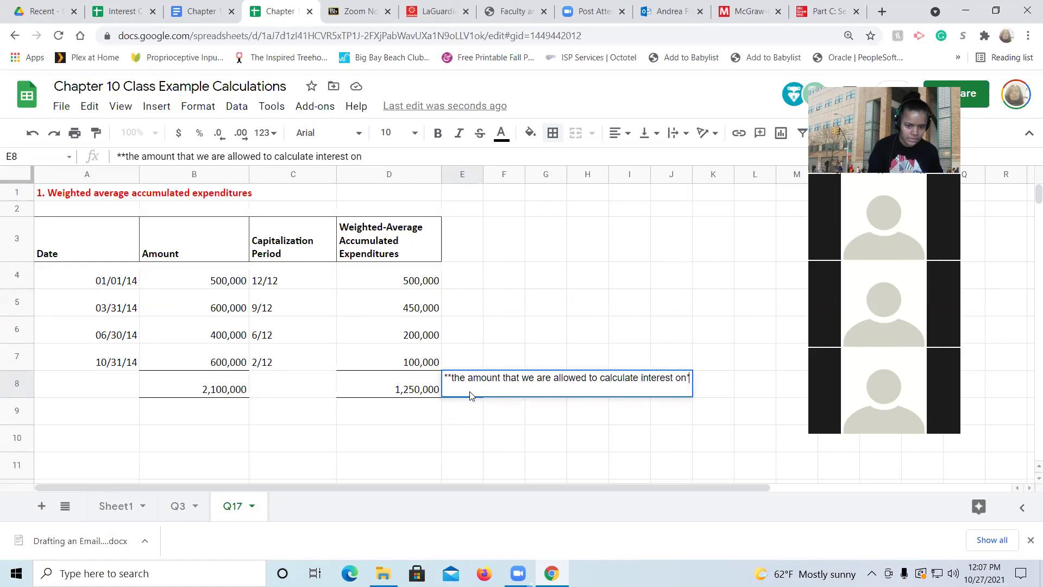
key(Return)
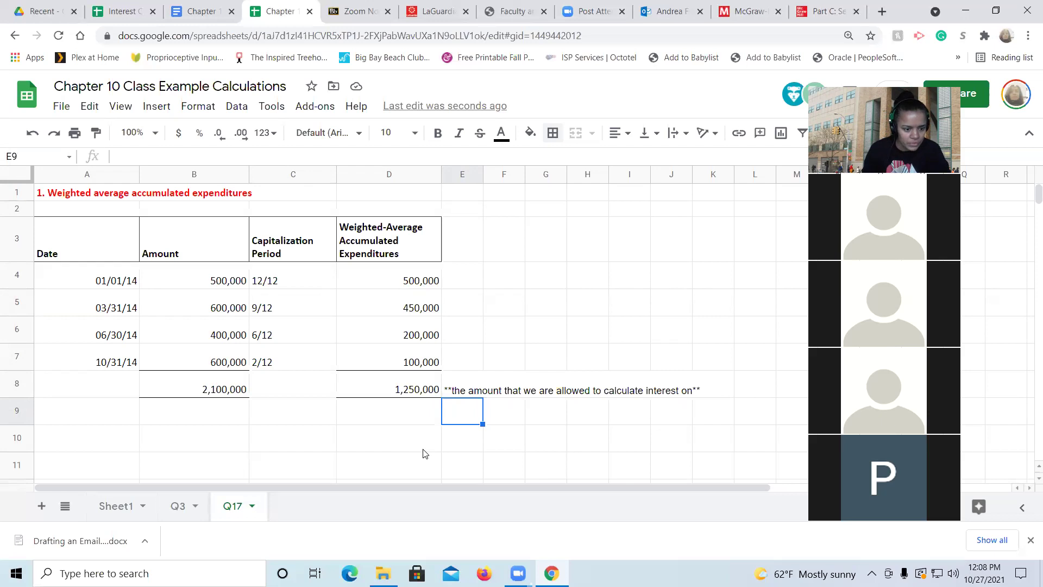
Review the avoidable interest section on Q17 and the completed avoidable interest calculation on the Q3 sheet, and return to Q17
key(Down)
key(Down)
key(Down)
key(Down)
key(Down)
key(Down)
key(Down)
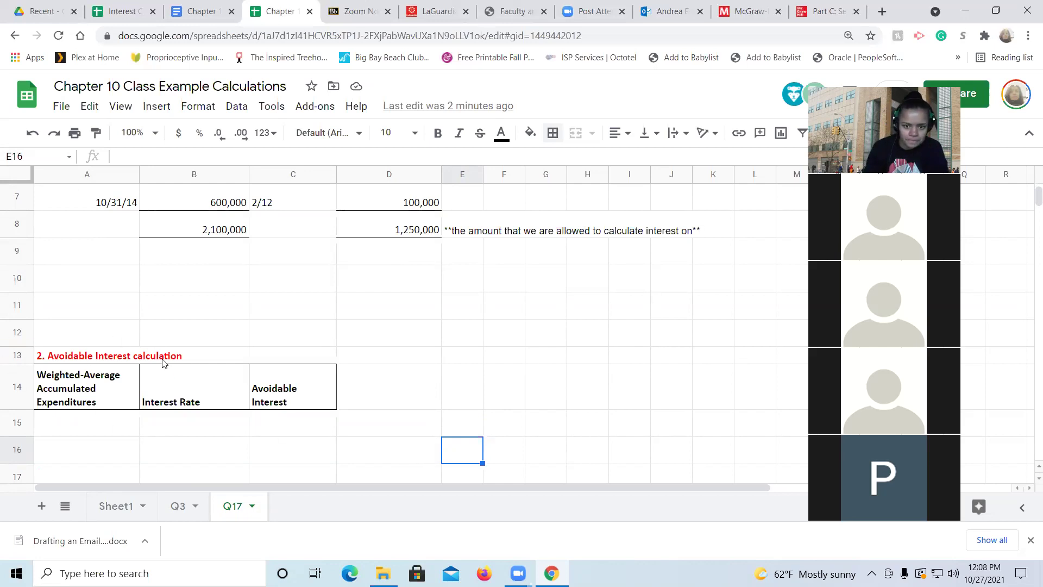
click(175, 508)
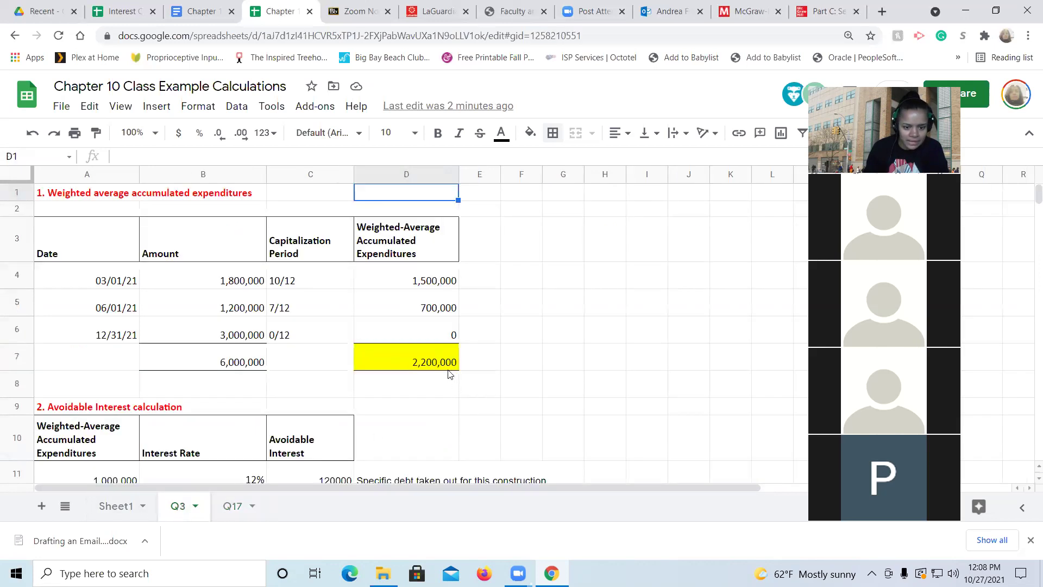
click(443, 365)
key(Down)
key(Down)
key(Down)
key(Down)
key(Down)
key(Down)
key(Down)
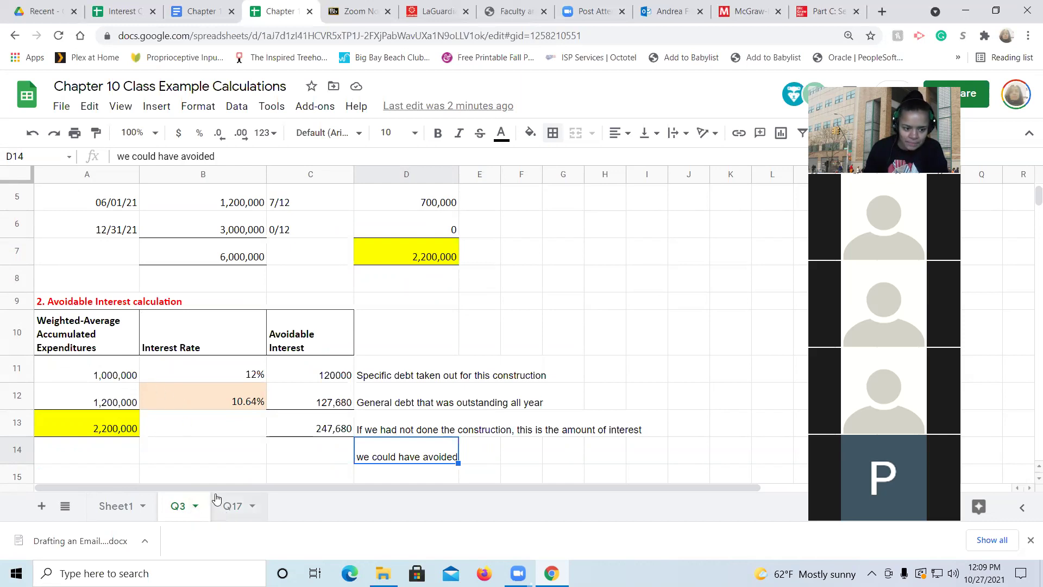
click(231, 509)
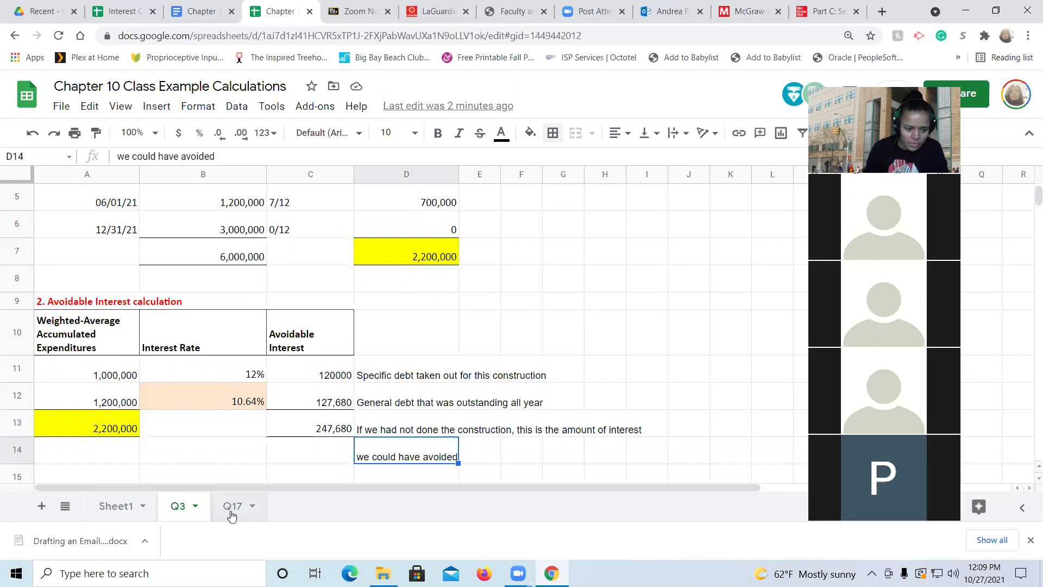
Review the question 17 text in the Chapter 10 document, the Q17 sheet, and the avoidable interest and weighted-average rate computations on Q3
click(201, 11)
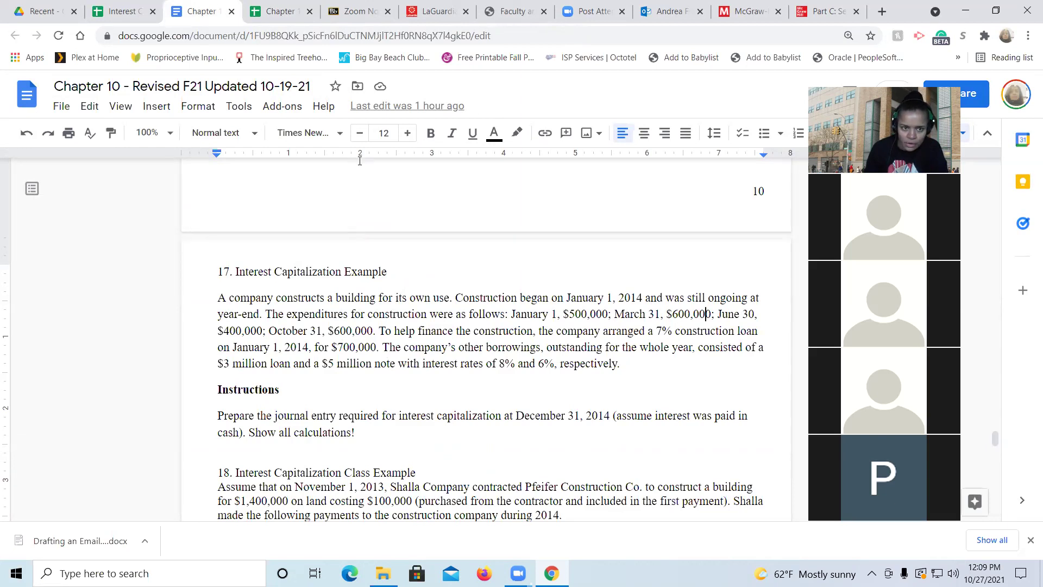
click(282, 12)
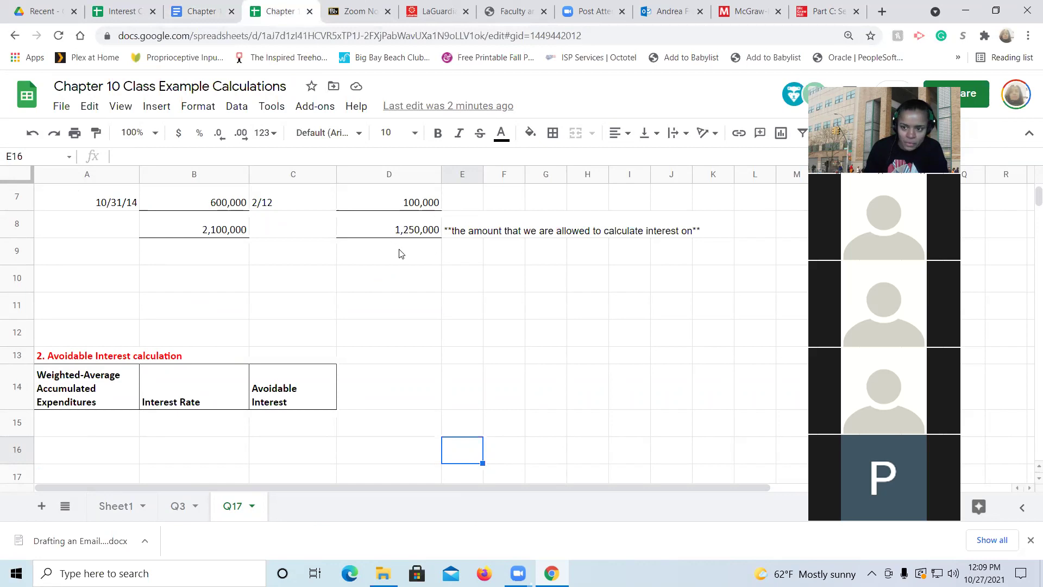
click(194, 18)
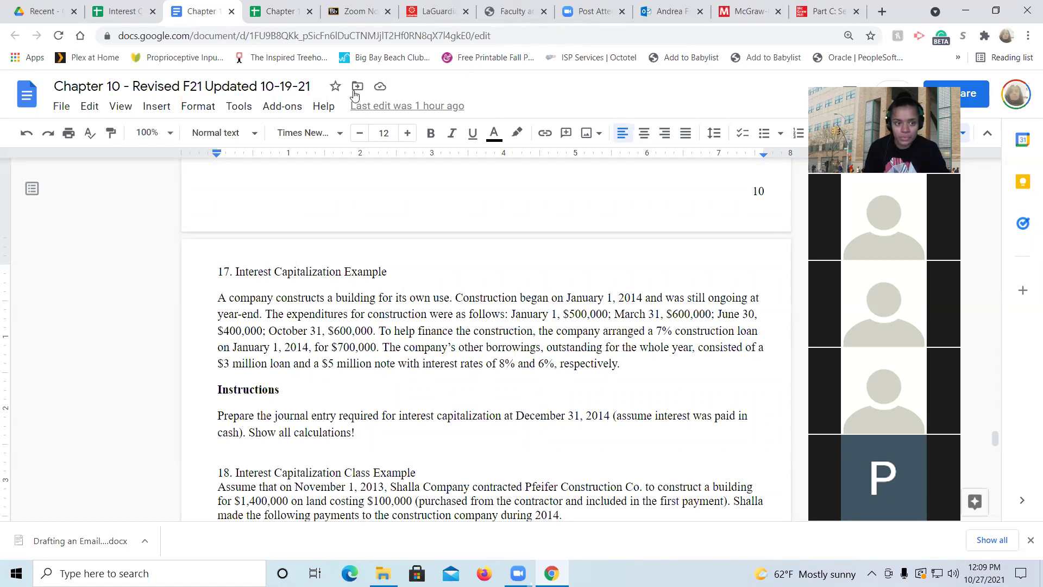
click(278, 13)
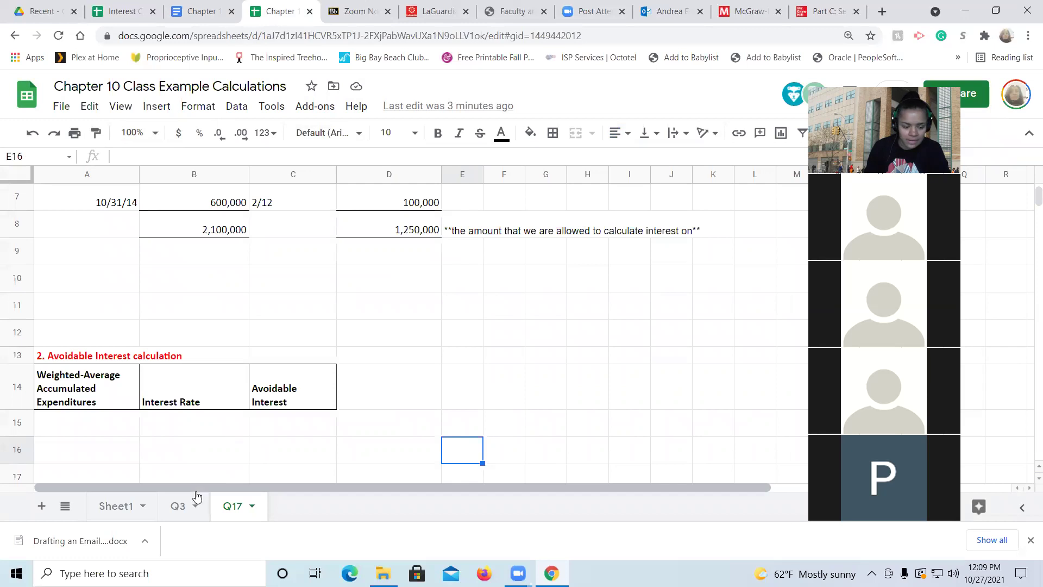
click(178, 507)
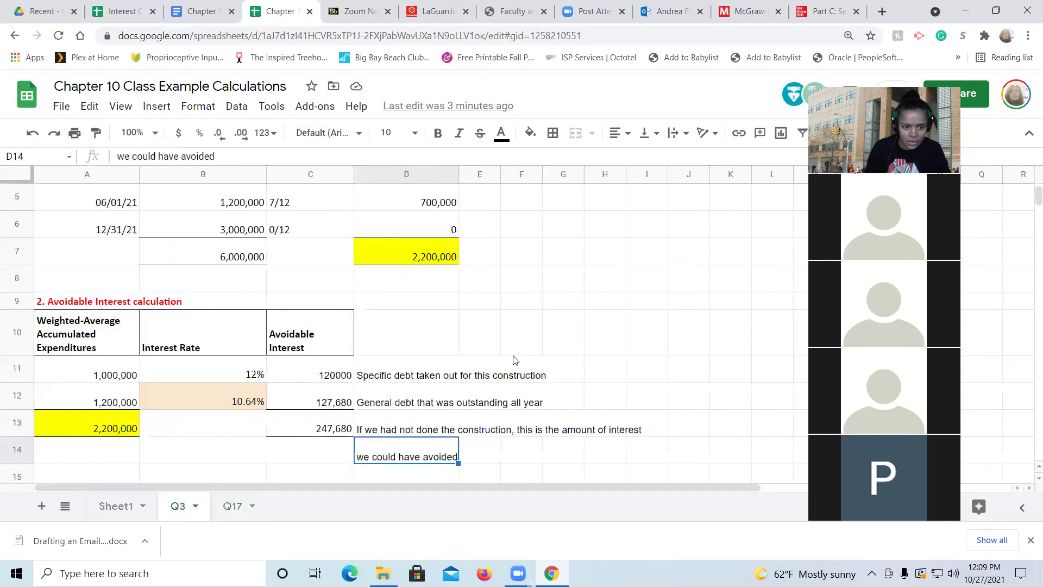
scroll(1027, 202, down, 5)
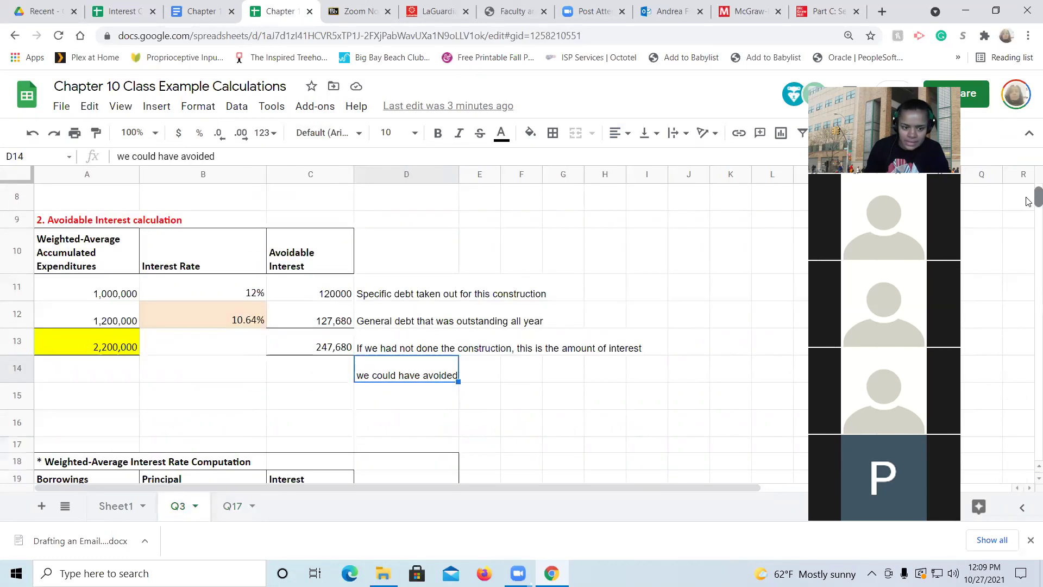
scroll(1026, 202, up, 1)
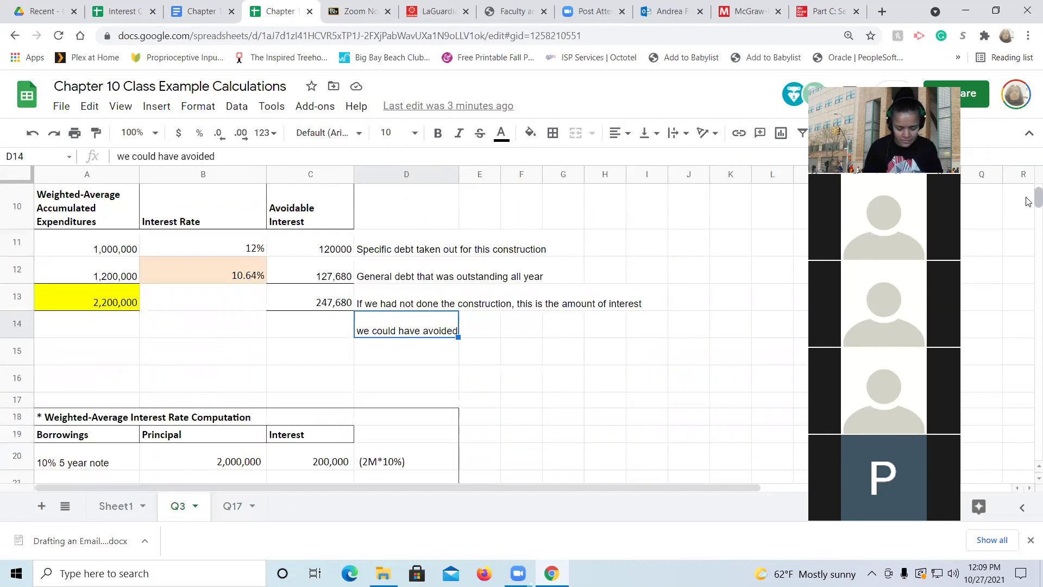
key(ctrl+minus)
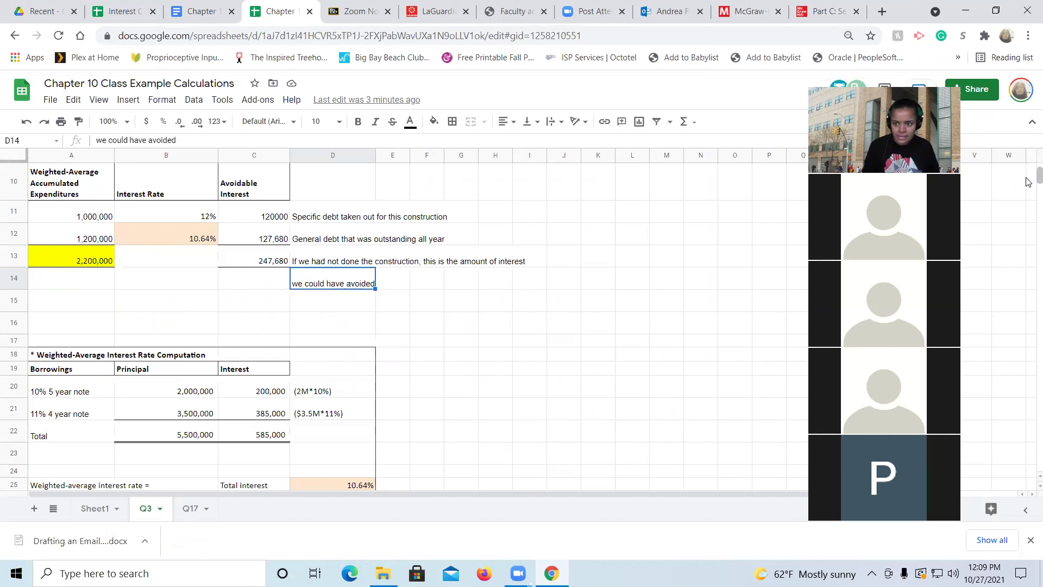
key(ctrl+minus)
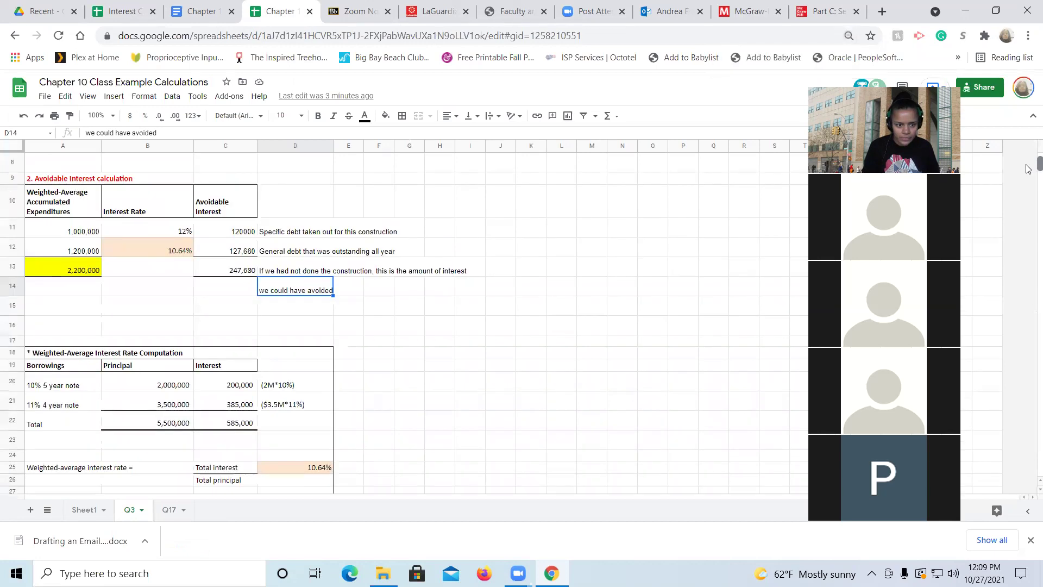
scroll(1029, 170, up, 1)
scroll(1028, 170, down, 2)
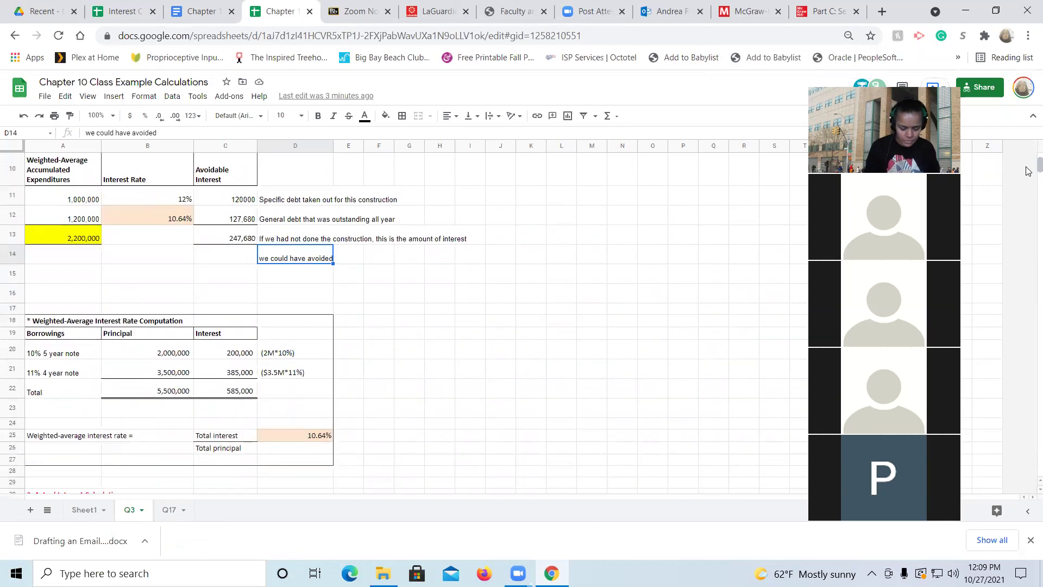
Delete the empty rows 15 and 16 above the weighted-average interest rate computation on the Q3 sheet
key(ctrl+plus)
click(16, 298)
drag(15, 298, 16, 319)
right_click(16, 319)
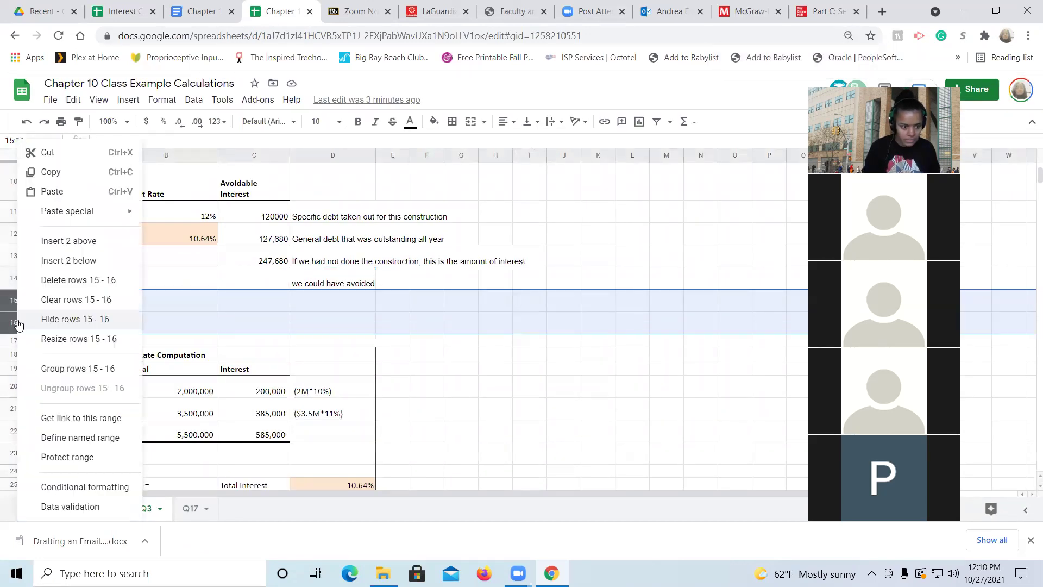
click(71, 280)
click(508, 279)
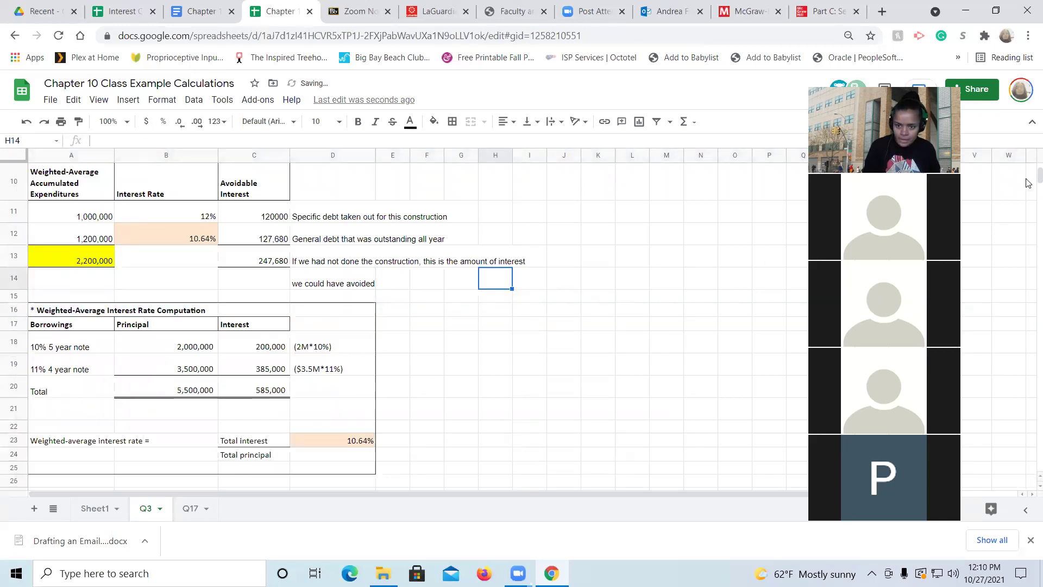
scroll(1028, 184, up, 3)
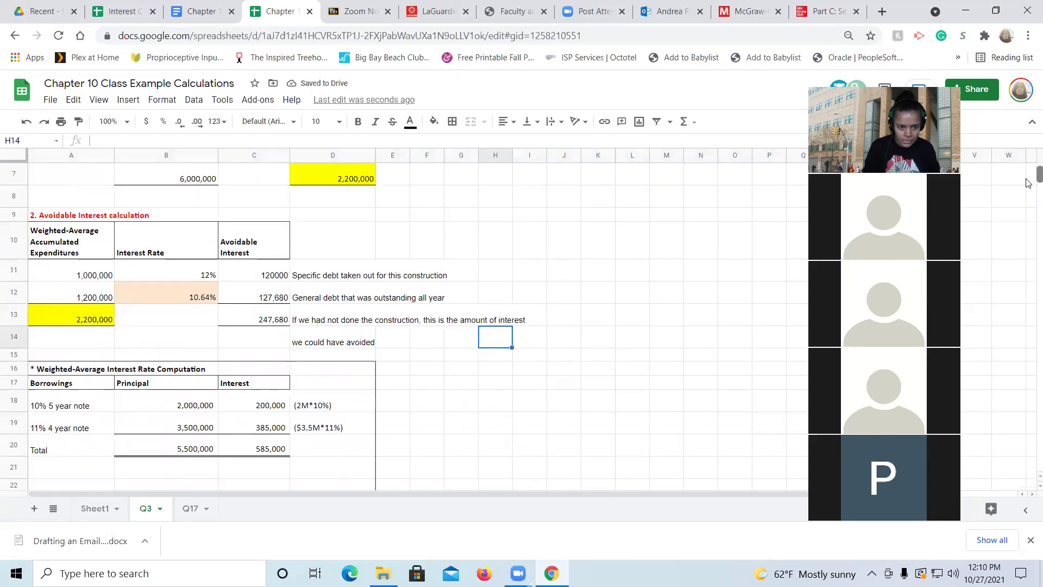
scroll(1029, 183, down, 2)
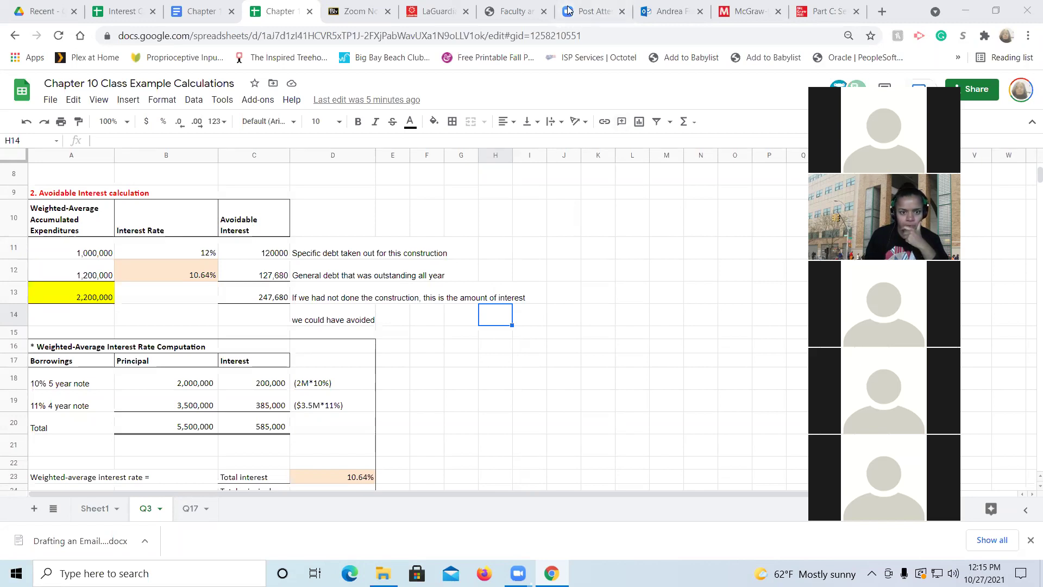
Delete the empty rows 10 and 11 above the avoidable interest section on the Q17 sheet
click(190, 509)
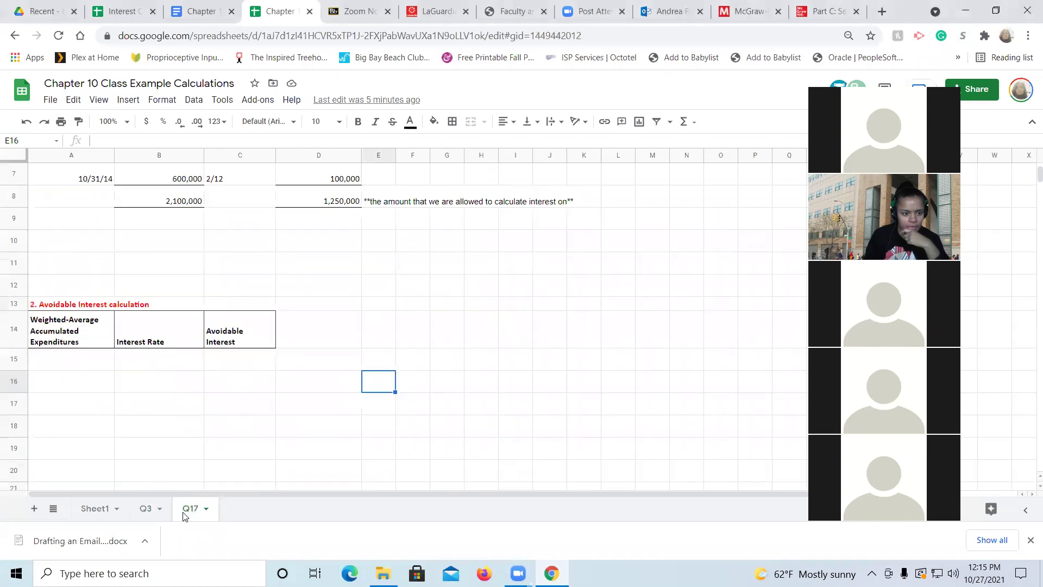
click(90, 362)
drag(20, 243, 23, 262)
right_click(23, 261)
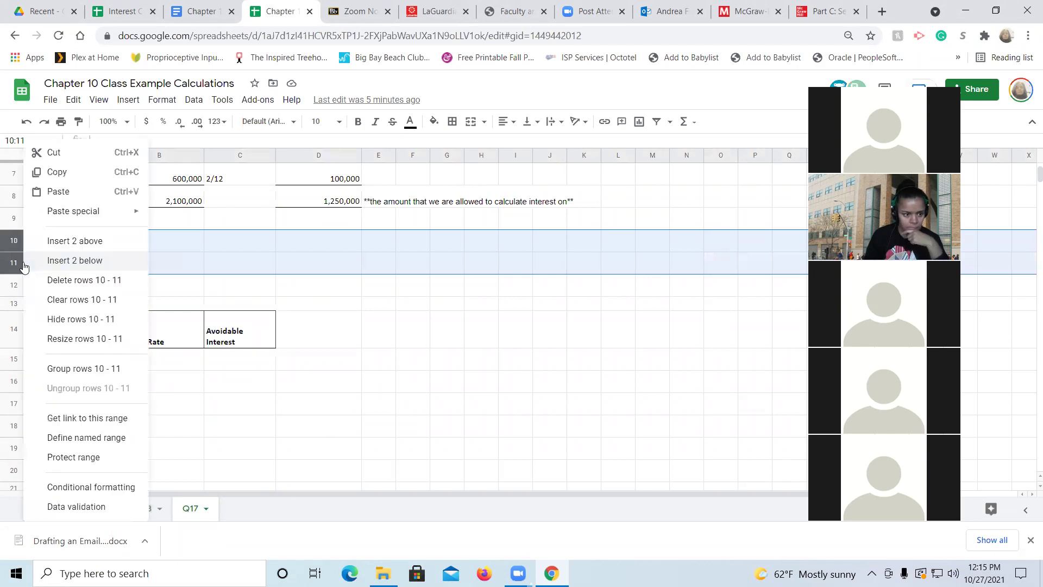
click(70, 278)
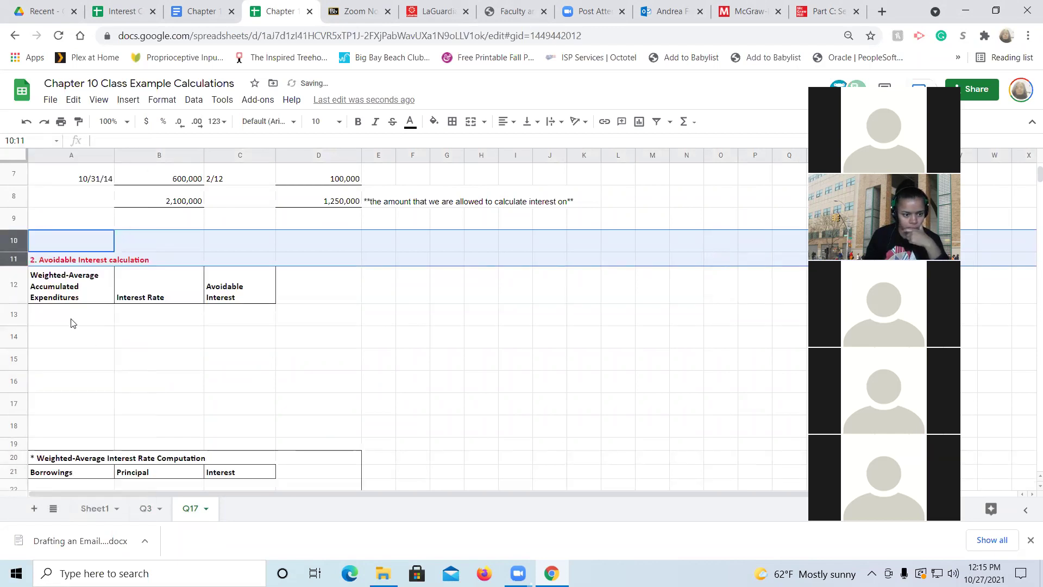
Enter 700,000 as the weighted-average accumulated expenditures in A13 and label the row "specific debt" in D13
click(72, 322)
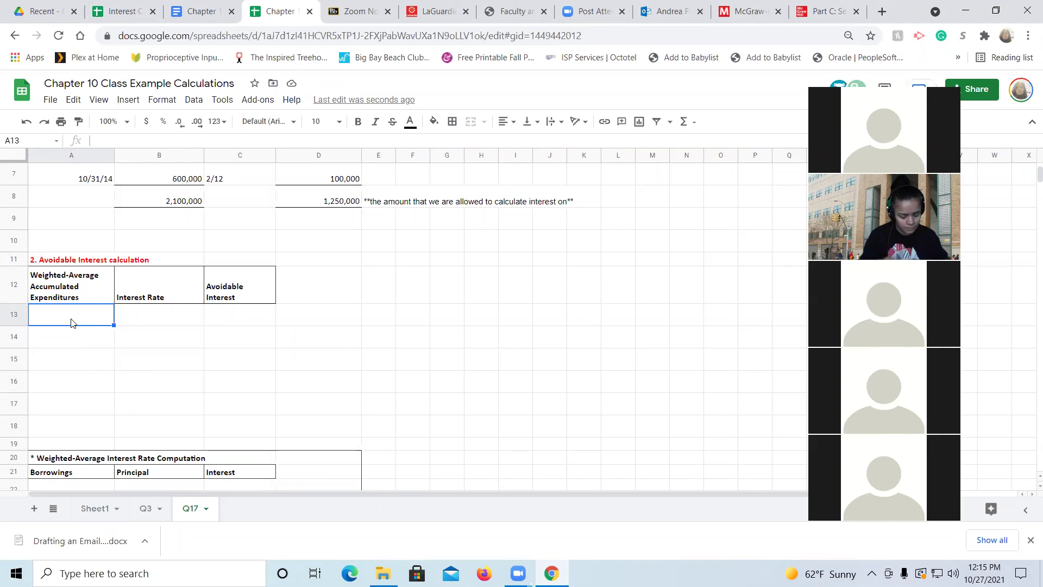
text(700,000)
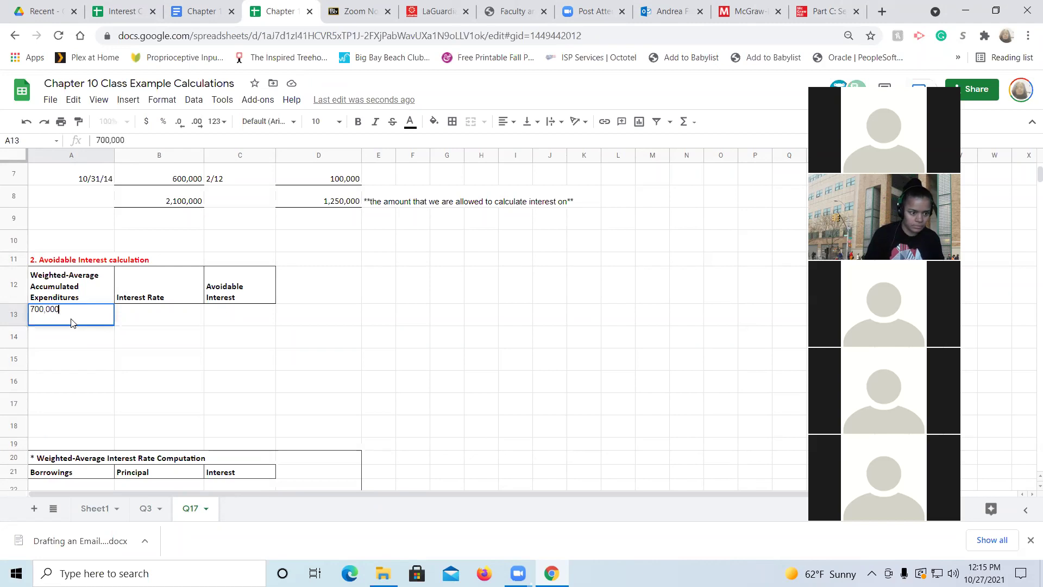
key(Tab)
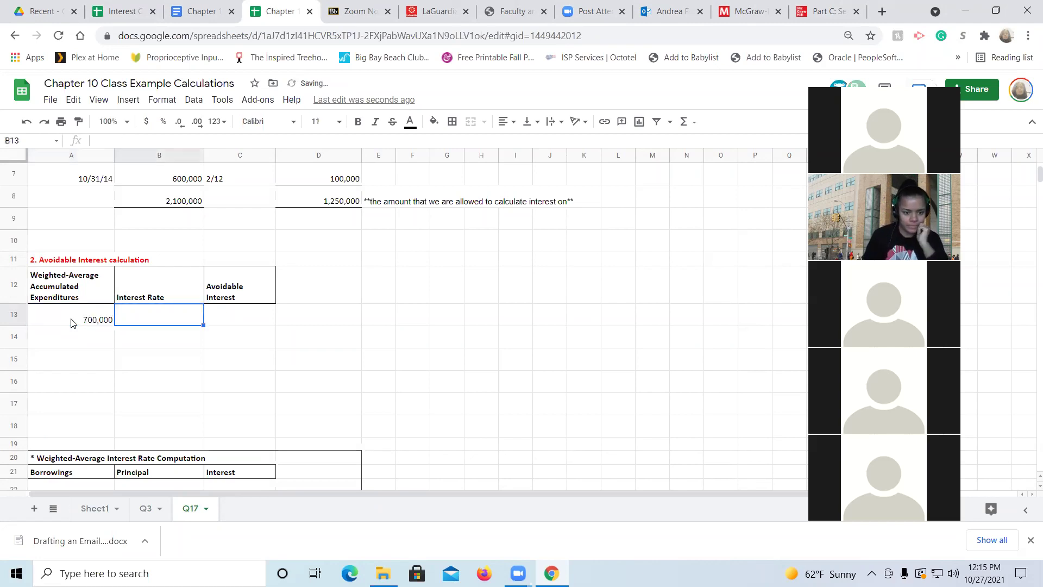
key(Tab)
key(Tab)
text(so)
key(BackSpace)
text(pecific debt)
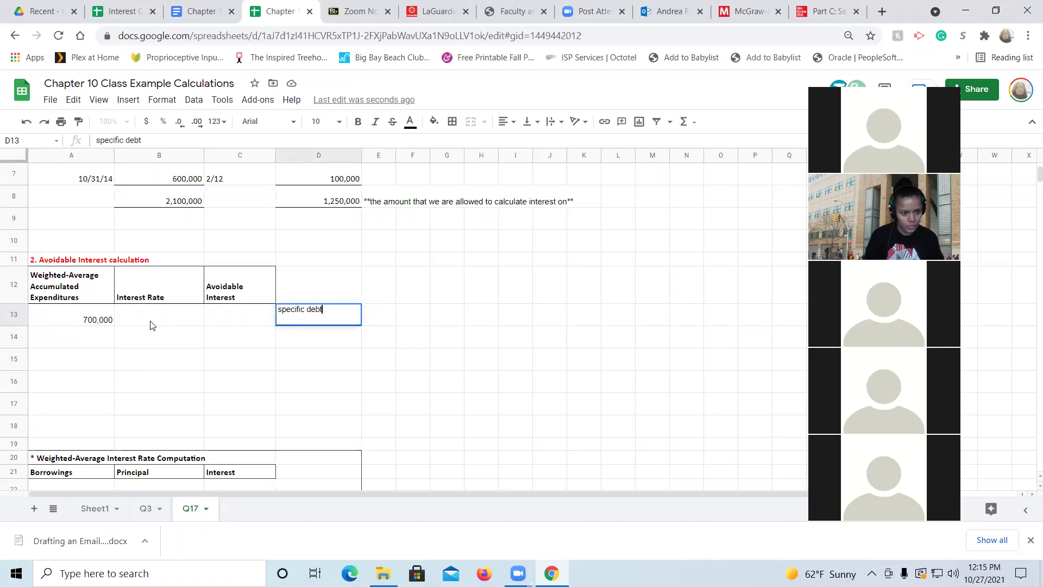
Enter 7% as the interest rate for the specific debt in B13
click(151, 325)
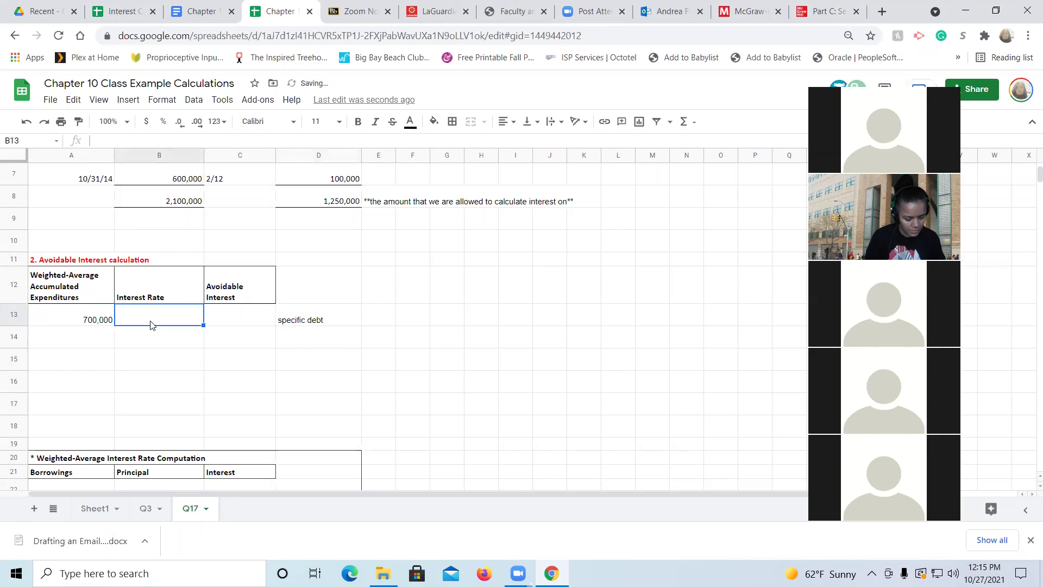
text(7%)
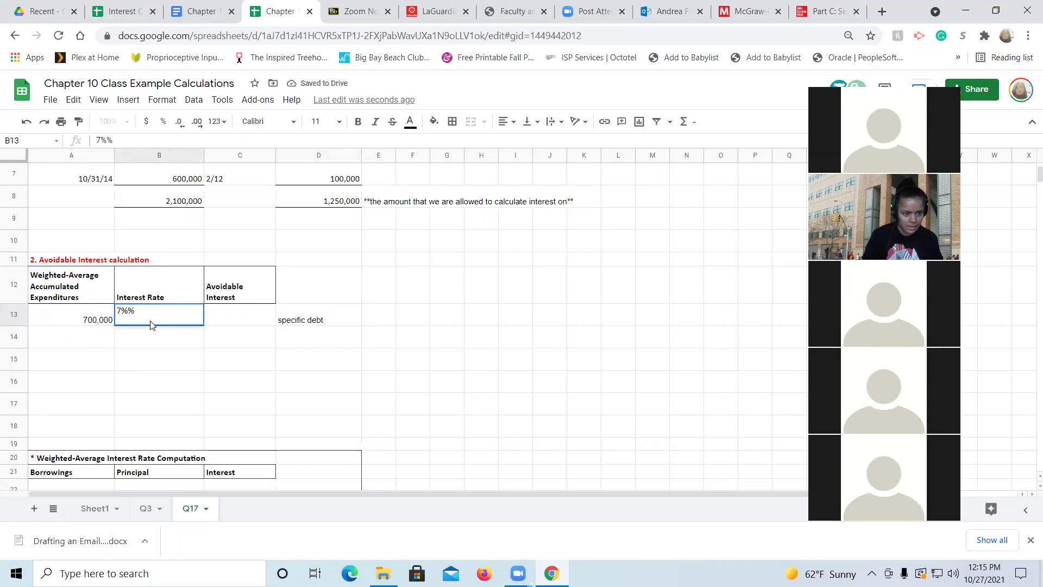
key(Tab)
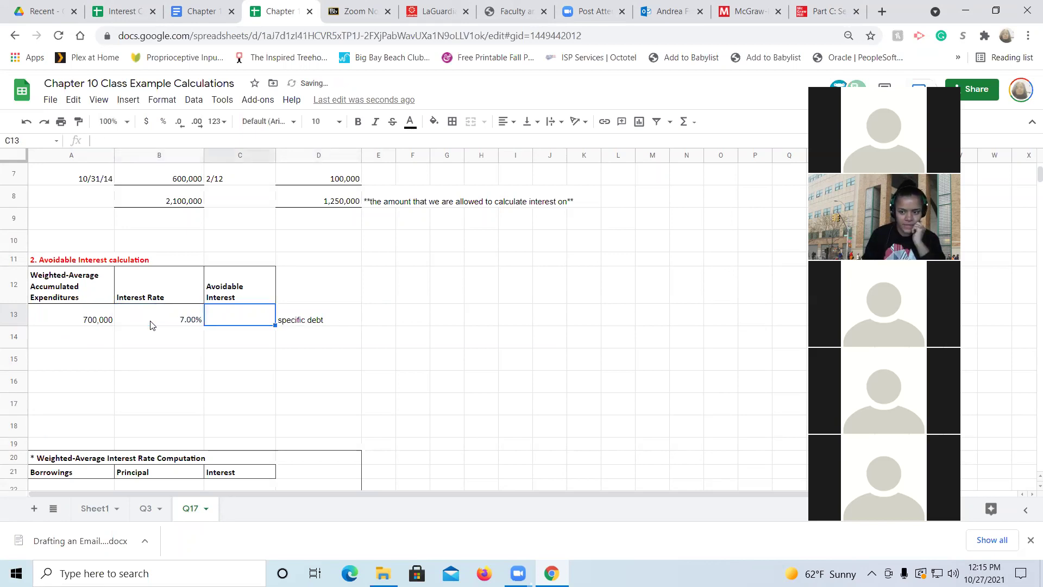
text(=)
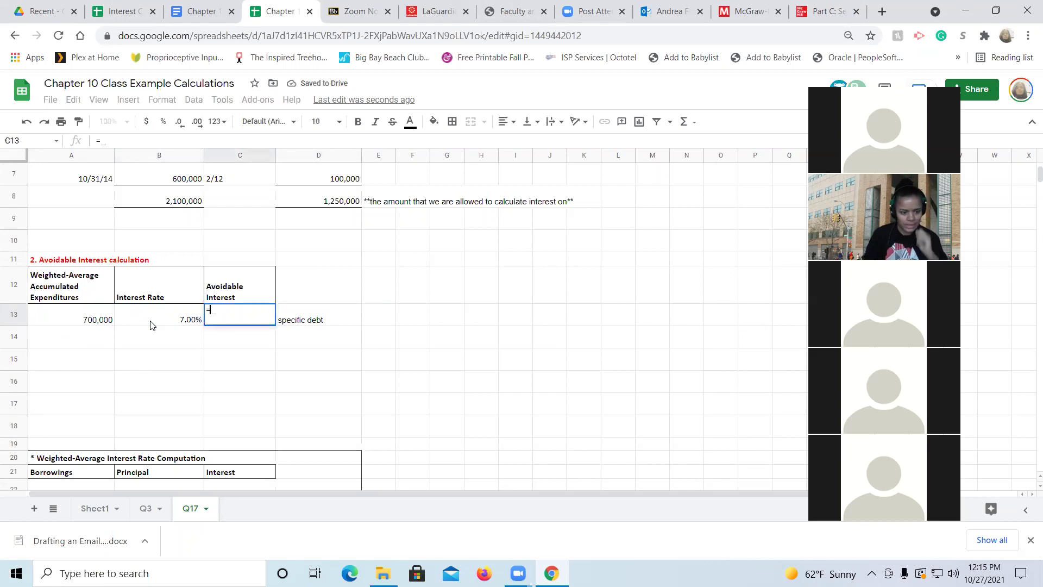
text(A13*A13)
key(Return)
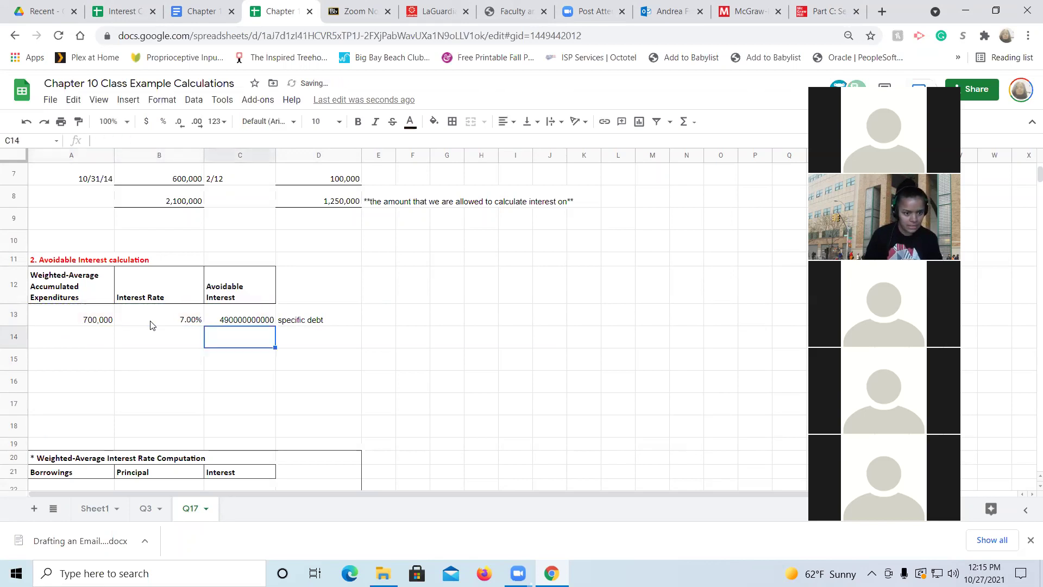
key(Up)
key(Delete)
Calculate the specific debt's avoidable interest in C13 with the formula =A13*B13
text(=)
key(Left)
key(Left)
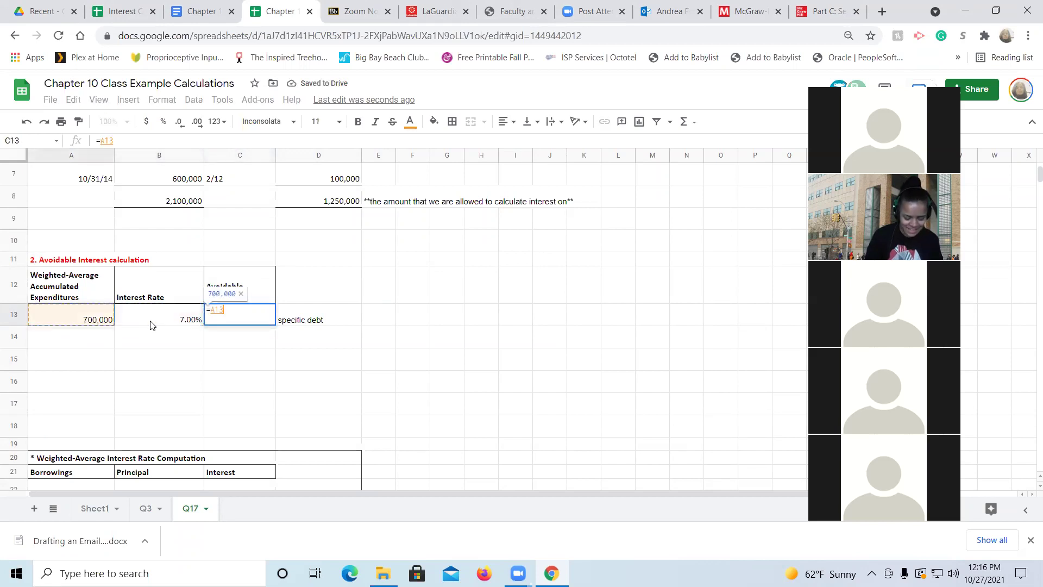
text(*)
key(Left)
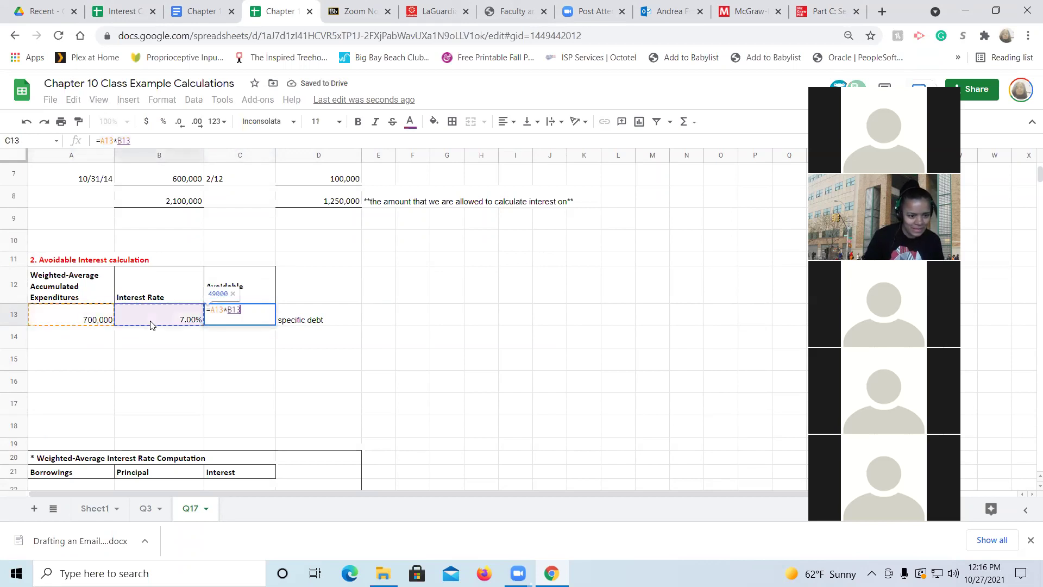
key(Return)
key(Up)
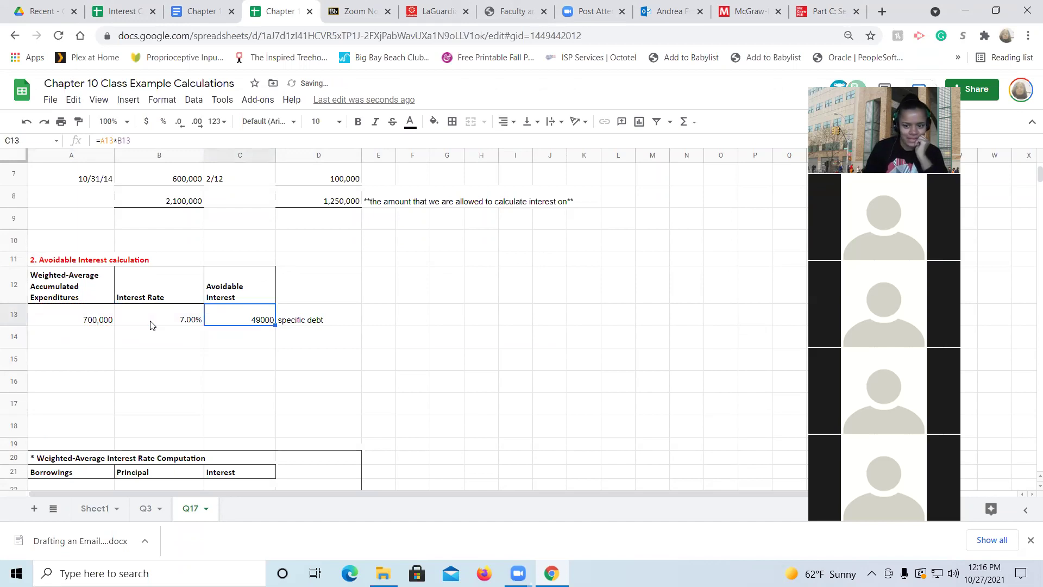
Add bottom and top borders to cell A15 for the expenditures total
key(Down)
key(Left)
key(Left)
key(Down)
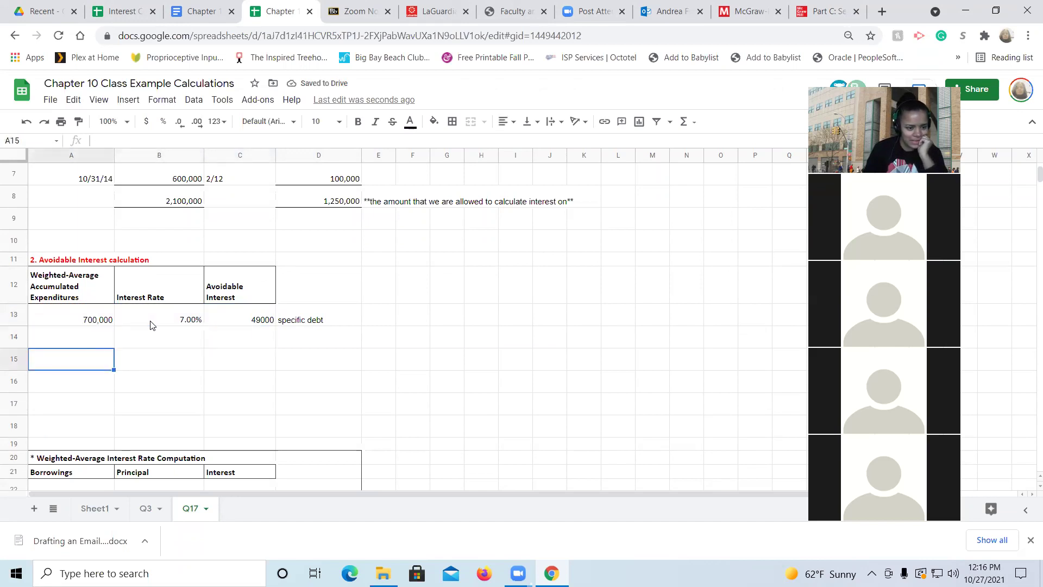
click(452, 121)
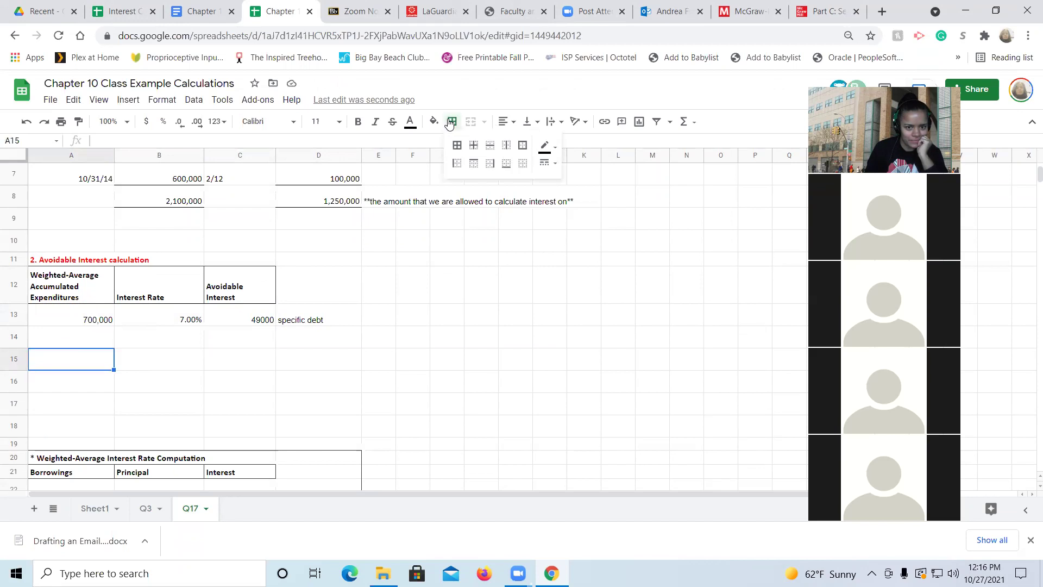
click(506, 163)
click(473, 163)
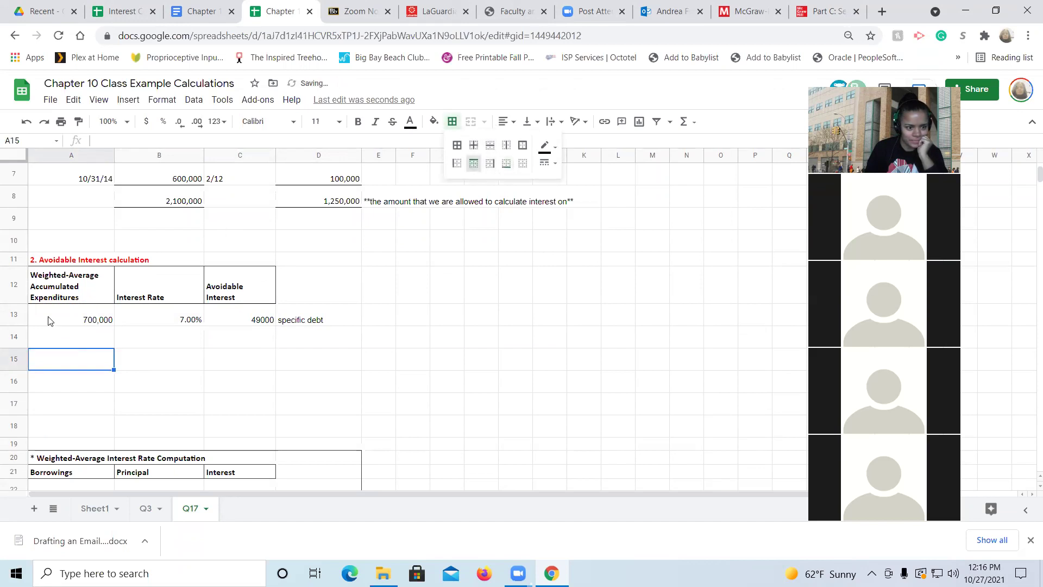
Link the expenditures total in A15 to the weighted-average total with the formula =D8
click(57, 367)
text(=)
click(311, 202)
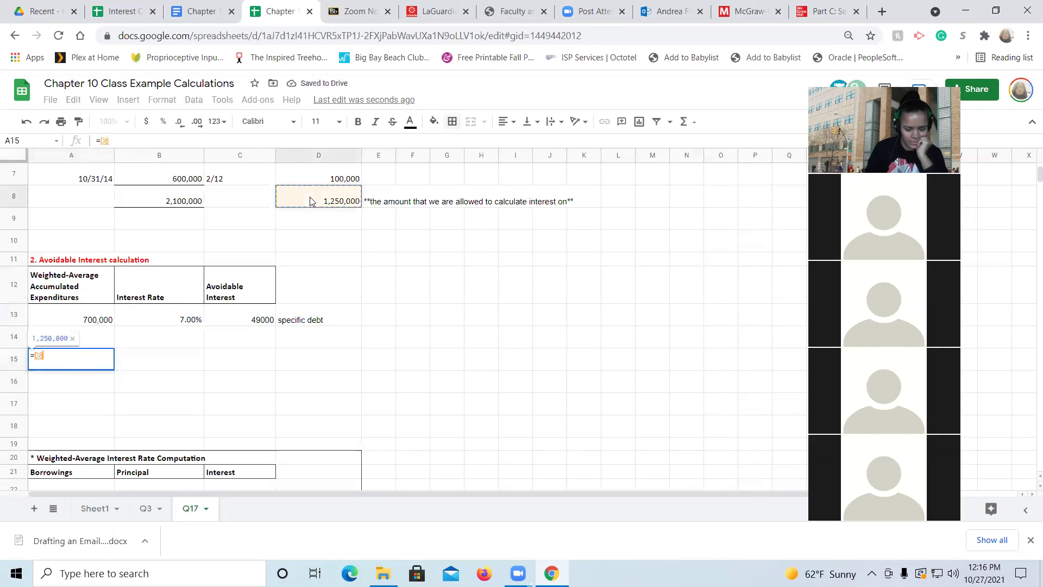
key(Return)
Calculate the remaining weighted-average expenditures in A14 with the formula =A15-A13
click(61, 341)
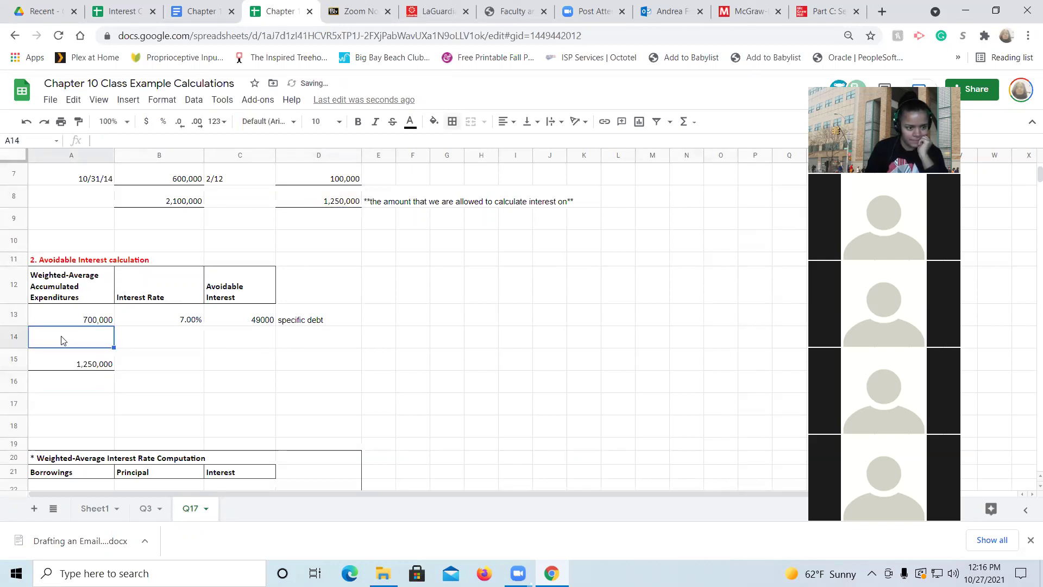
text(=)
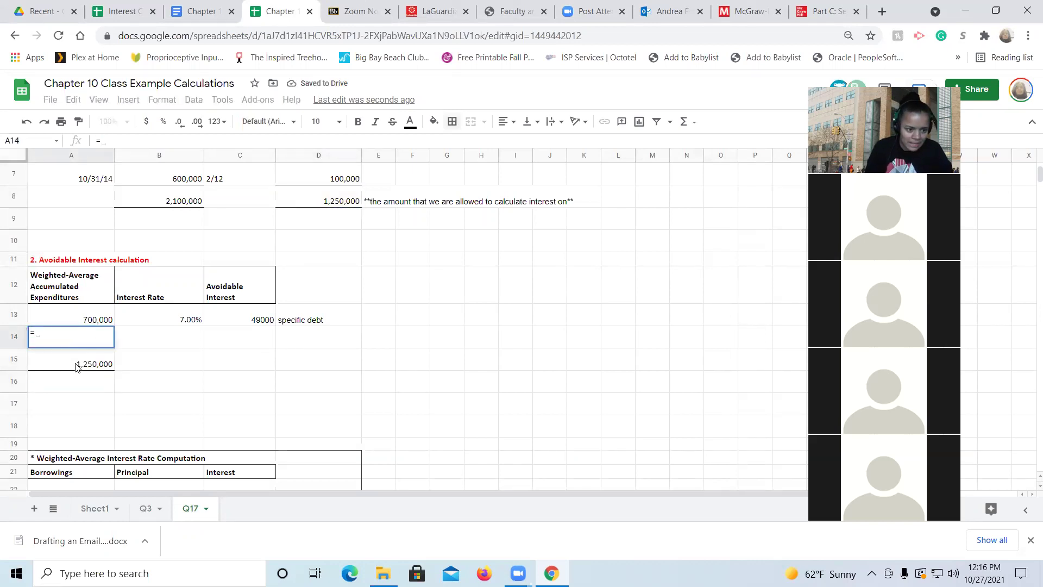
click(76, 367)
text(-)
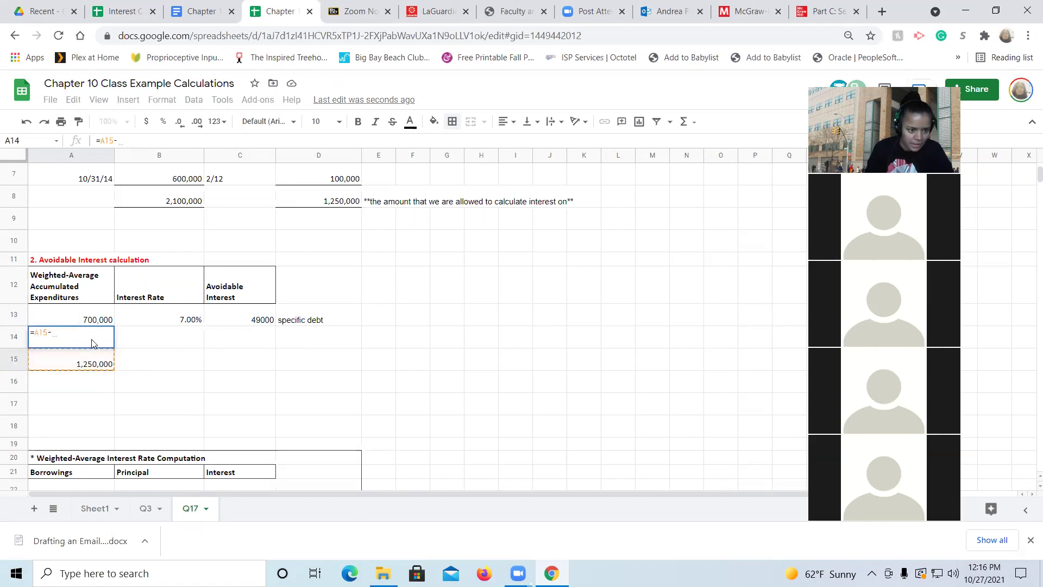
click(94, 323)
key(Return)
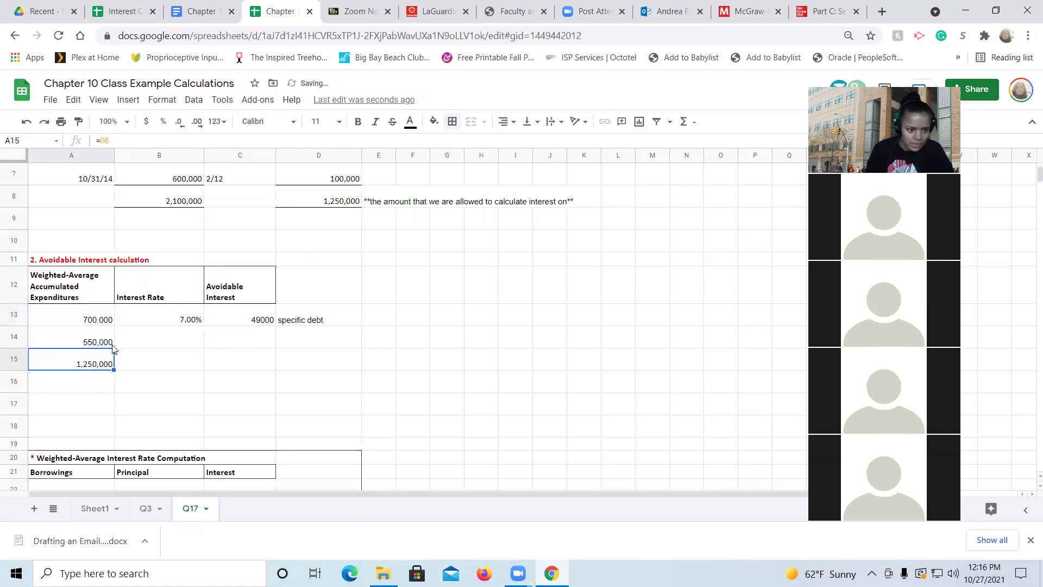
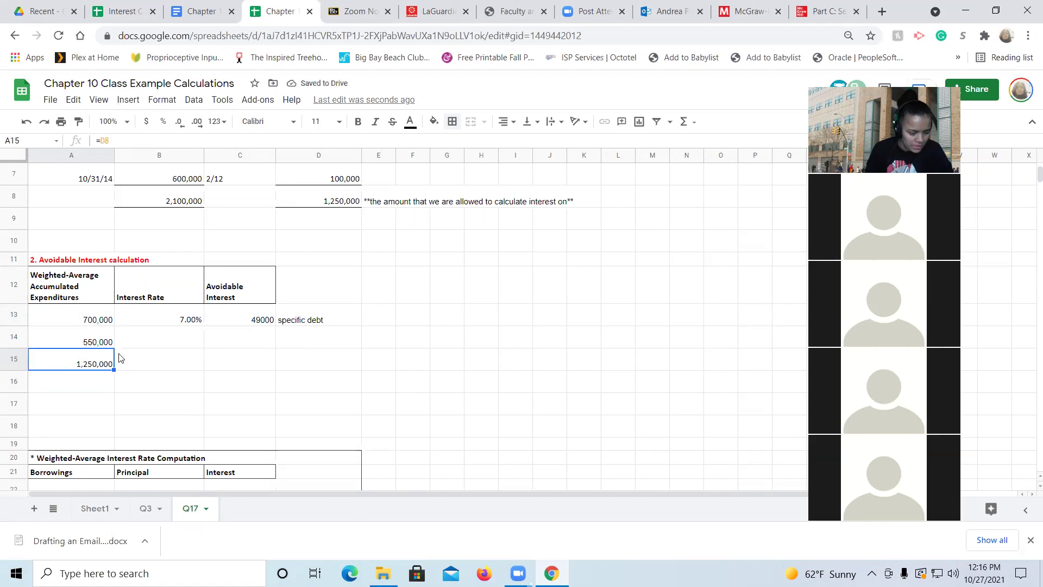
Delete the empty rows 17 and 18 above the weighted-average interest rate computation
click(136, 340)
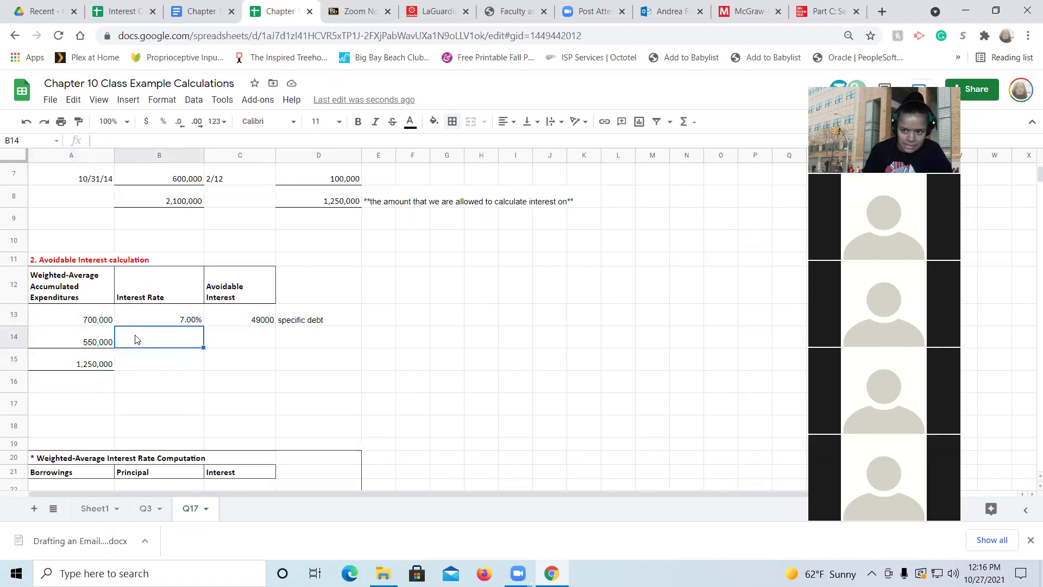
key(Down)
key(Down)
key(Down)
key(Down)
key(Down)
key(Down)
key(Down)
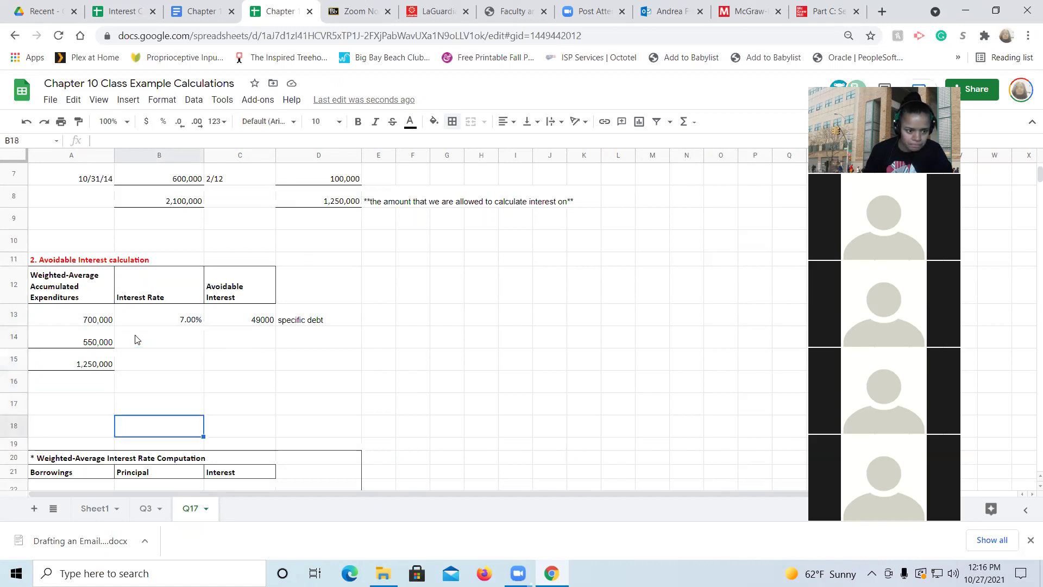
drag(22, 403, 20, 426)
right_click(21, 425)
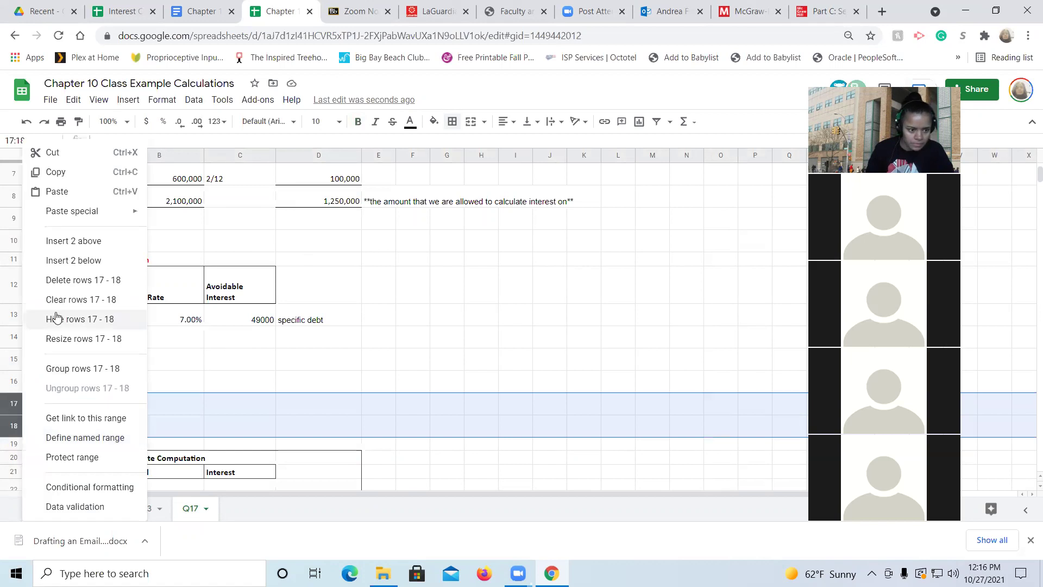
click(60, 278)
Enter ?? in B14 as a placeholder for the general debt's interest rate
click(151, 451)
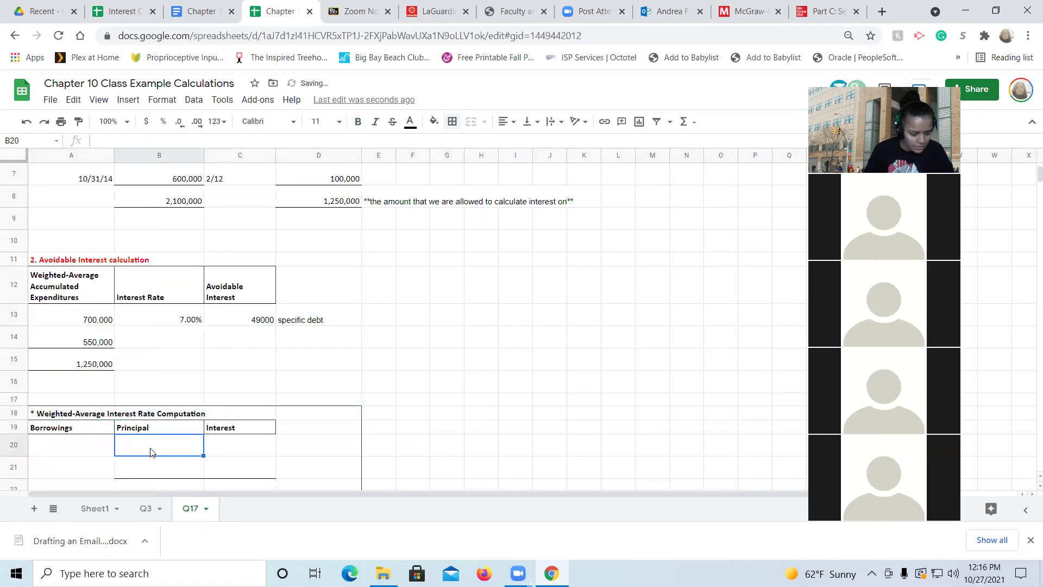
scroll(152, 452, down, 1)
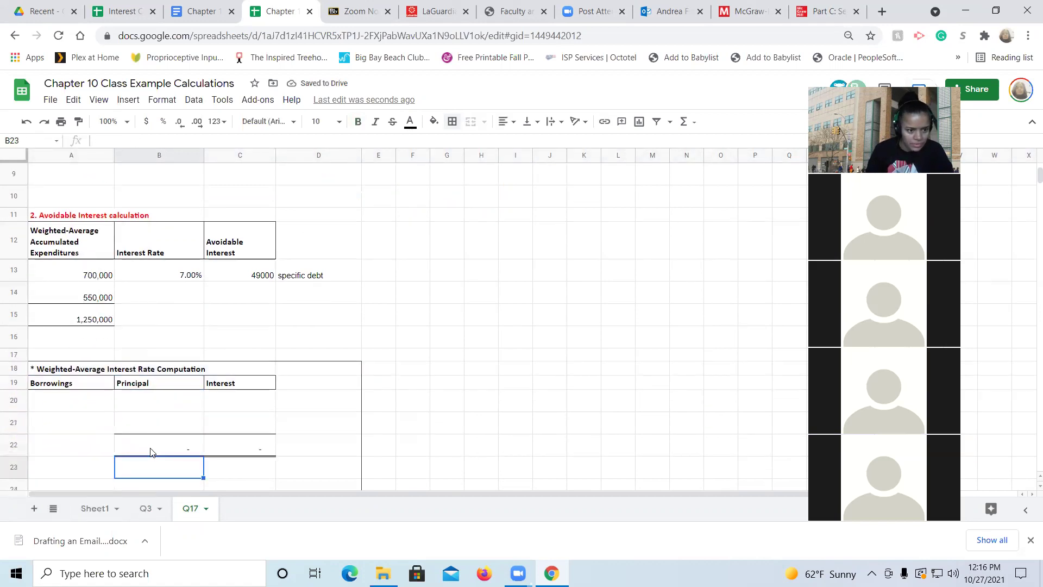
click(171, 303)
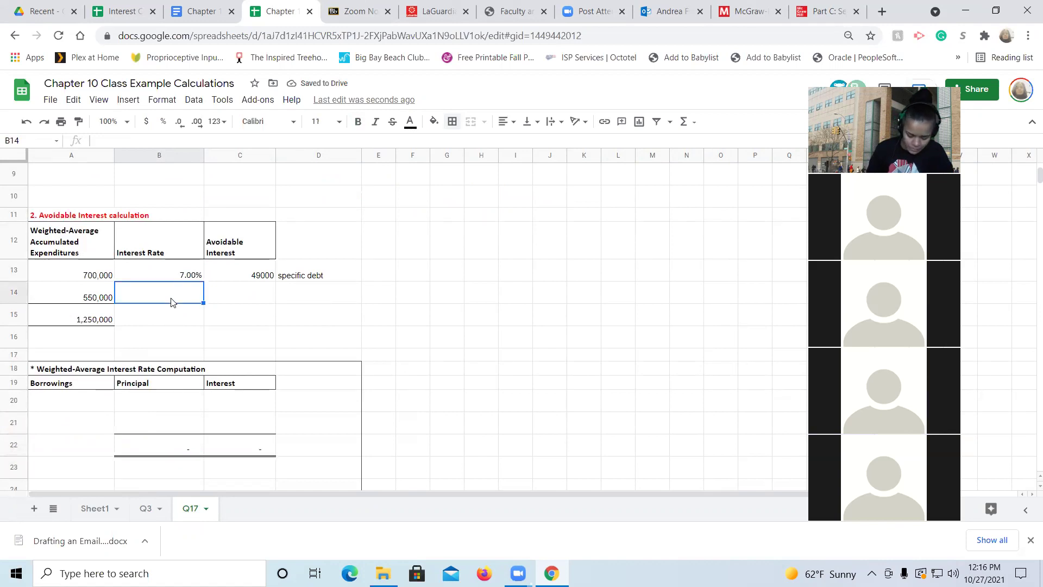
text(??)
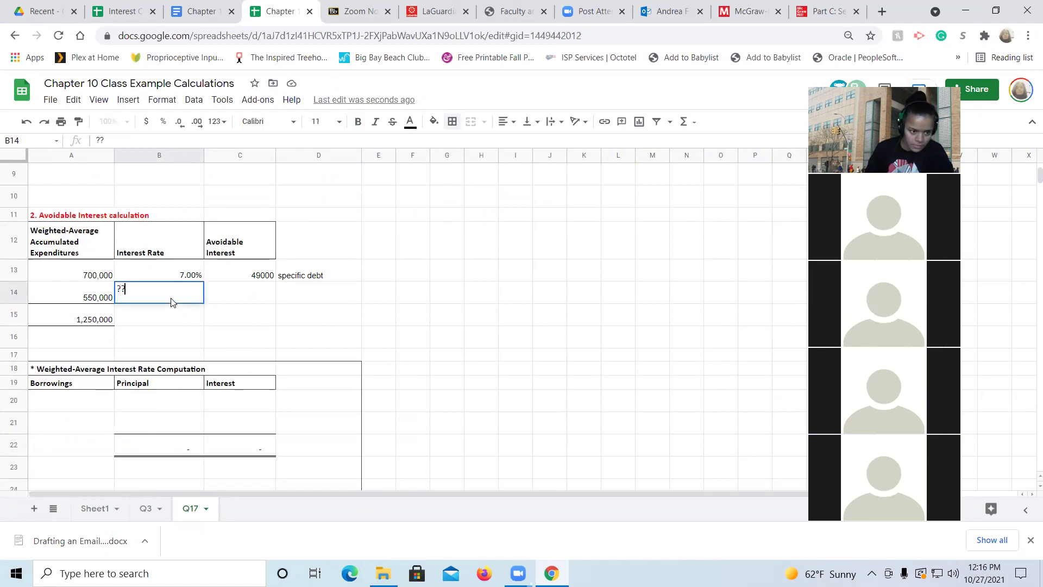
Enter the first borrowing's principal of 3,000,000 in B20 and calculate its interest in C20 with =B20*8%
click(161, 407)
text(3)
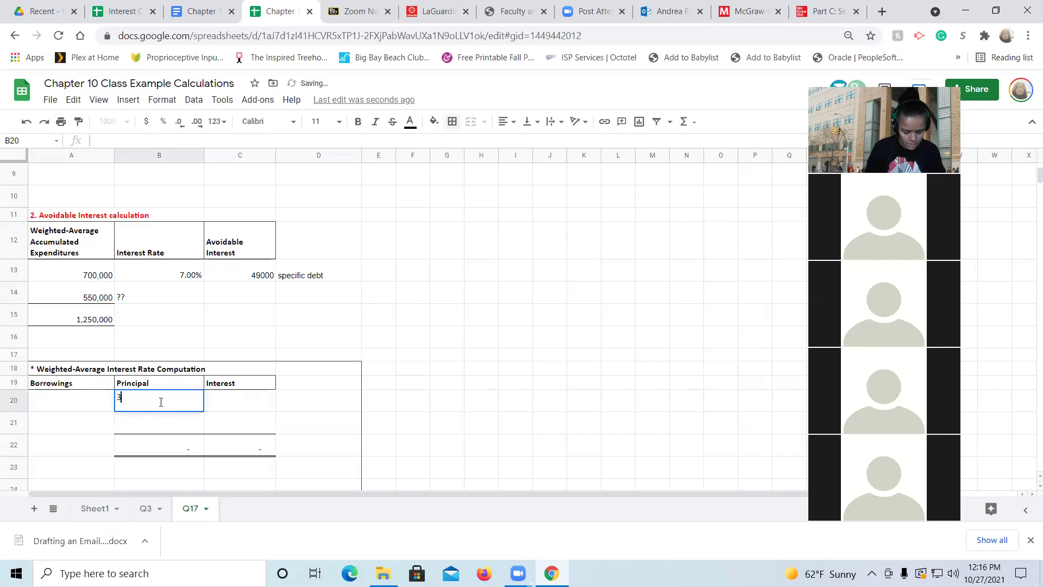
text(,000,000)
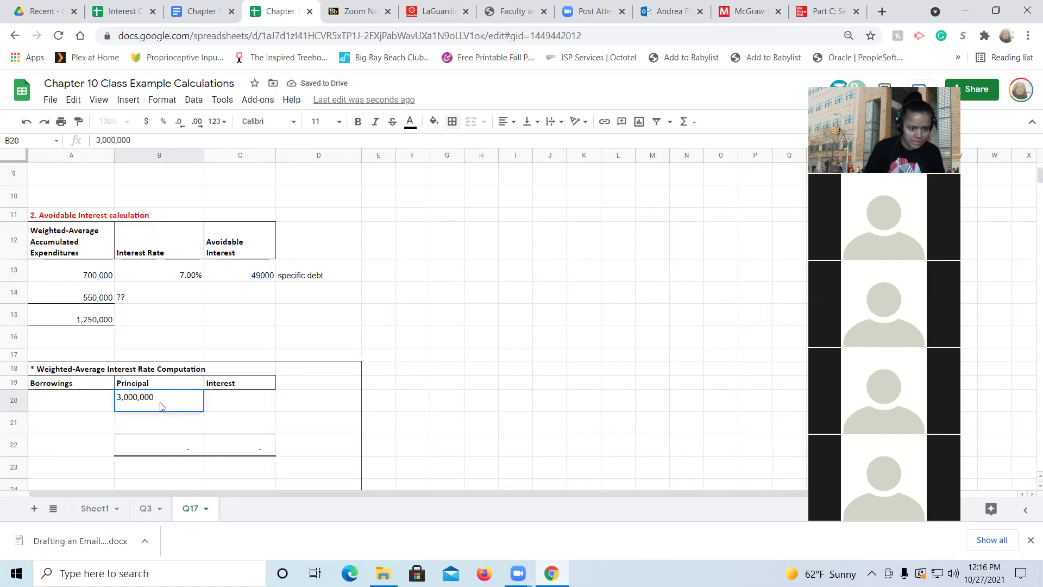
key(Tab)
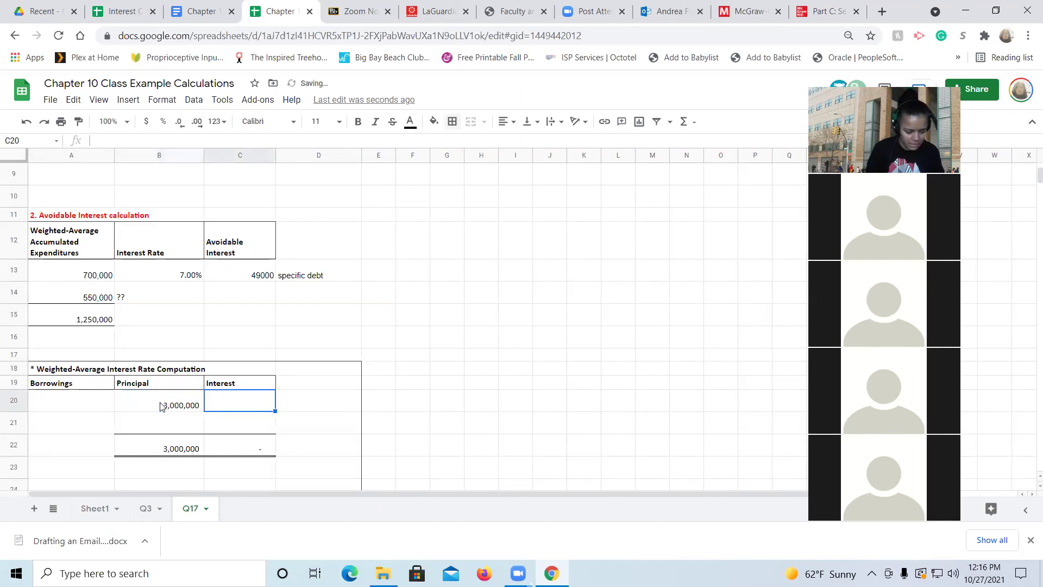
text(=)
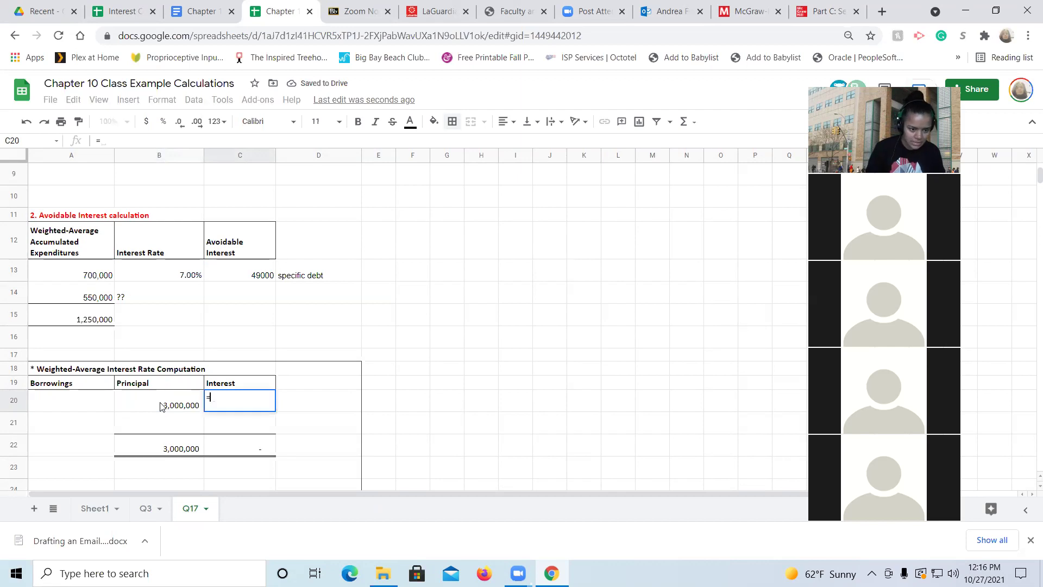
click(161, 406)
text(*8%)
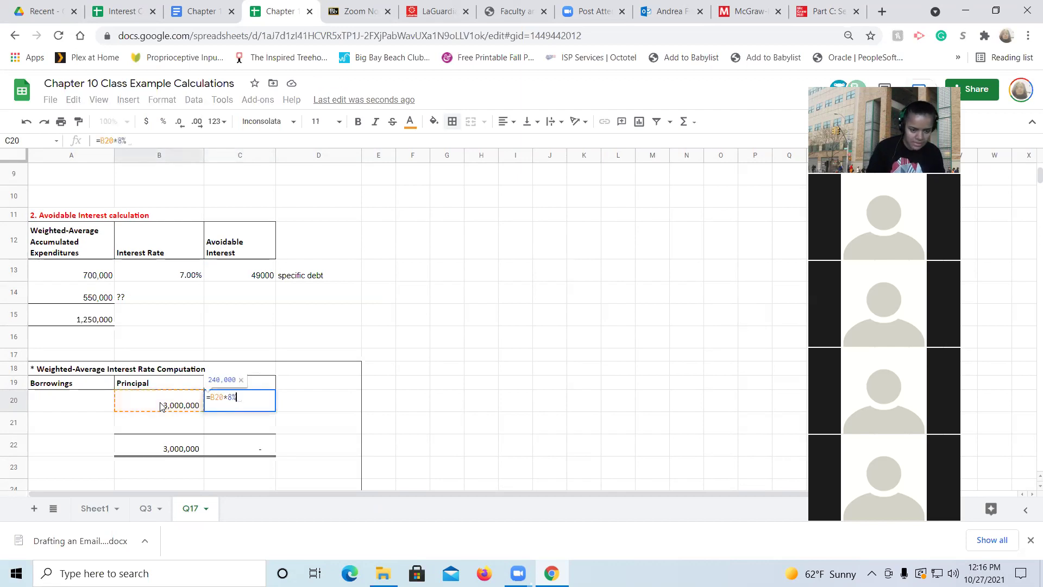
key(Return)
Add the note ($3M*8%) in D20 beside the first borrowing's interest
key(Up)
key(Right)
text(($3M)
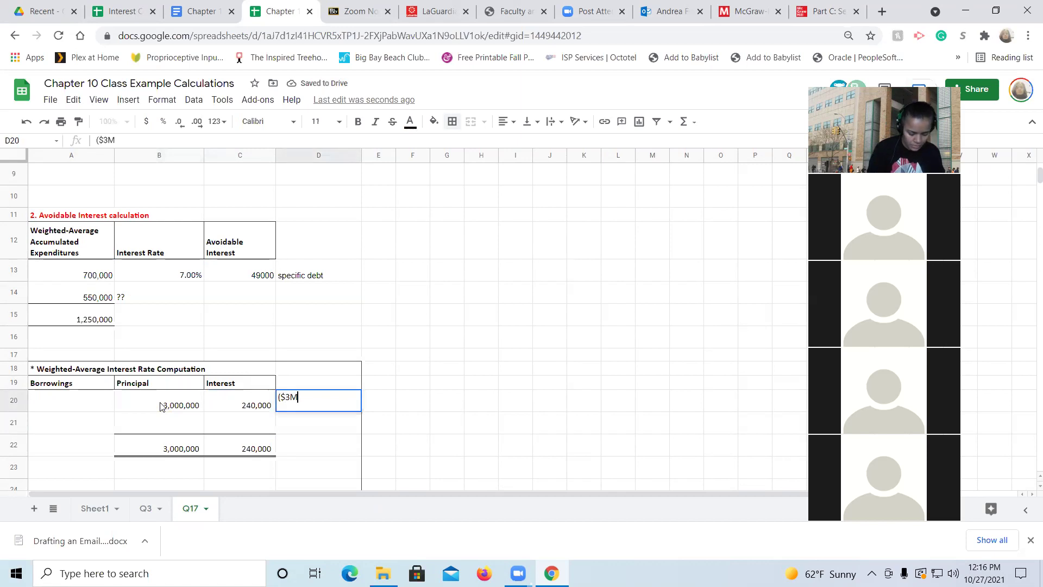
text(*8%))
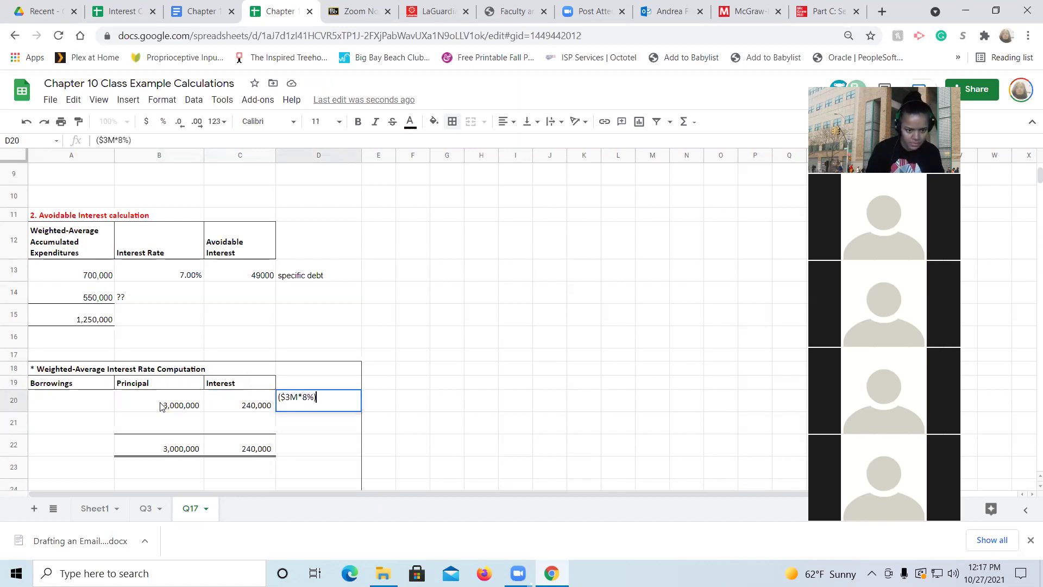
key(Return)
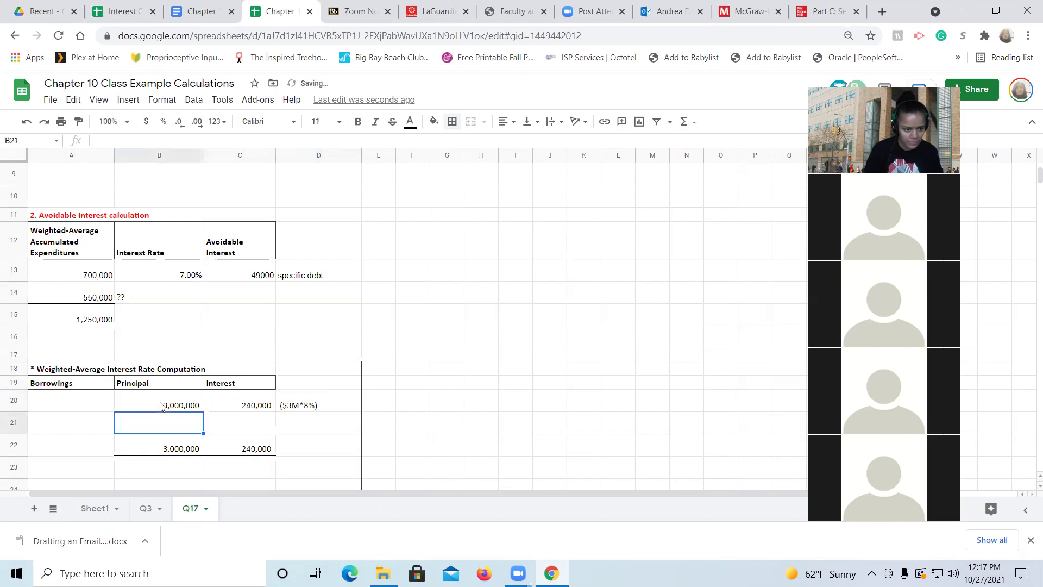
Check question 17's second borrowing in the Chapter 10 document and enter its principal of 5,000,000 in B21 of the Q17 sheet
click(196, 12)
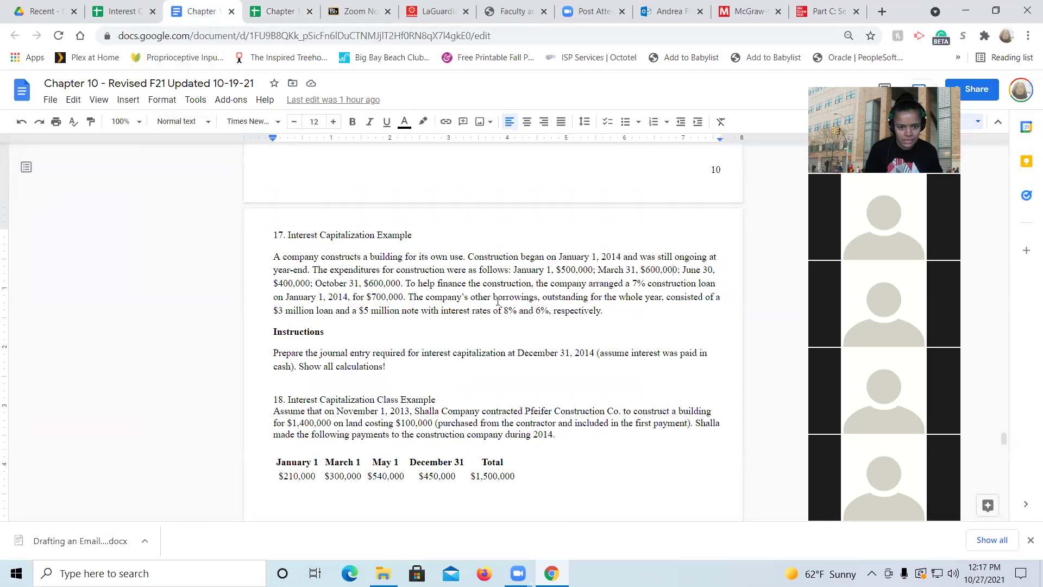
click(277, 12)
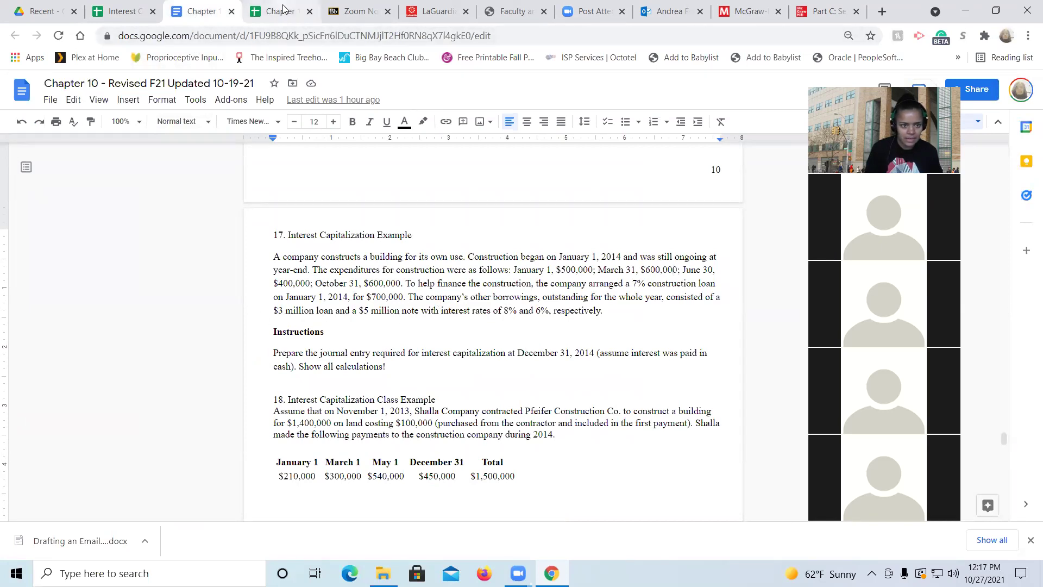
text(5,00)
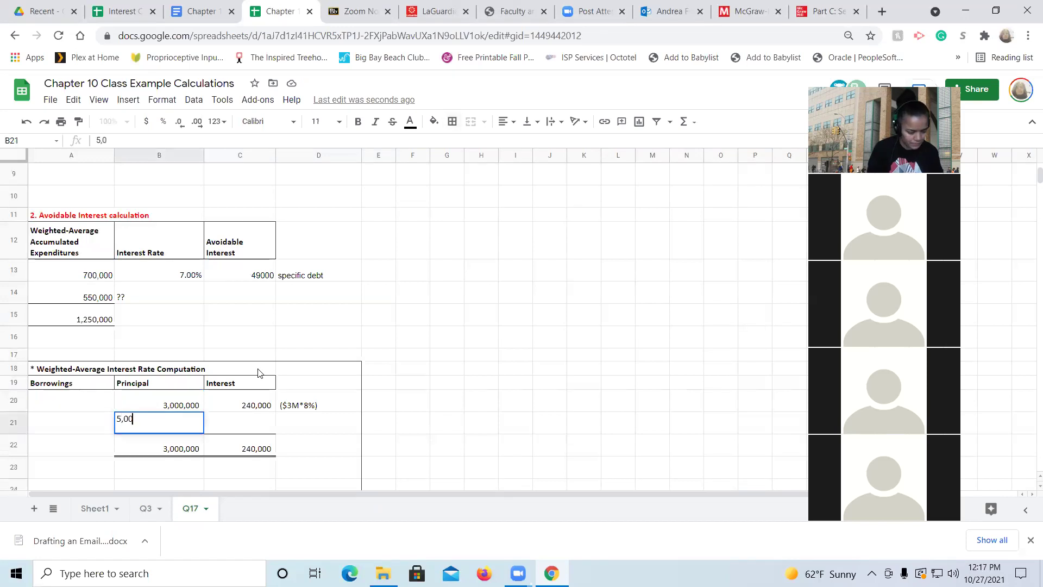
text(0,000)
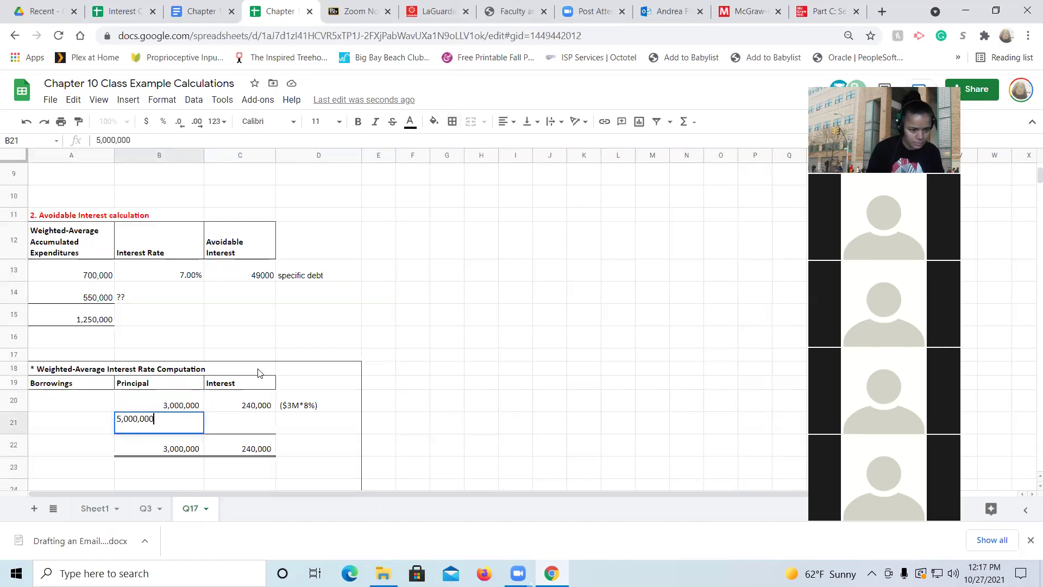
key(Tab)
Calculate the second borrowing's interest in C21 with the formula =B21*6%
text(=)
key(Left)
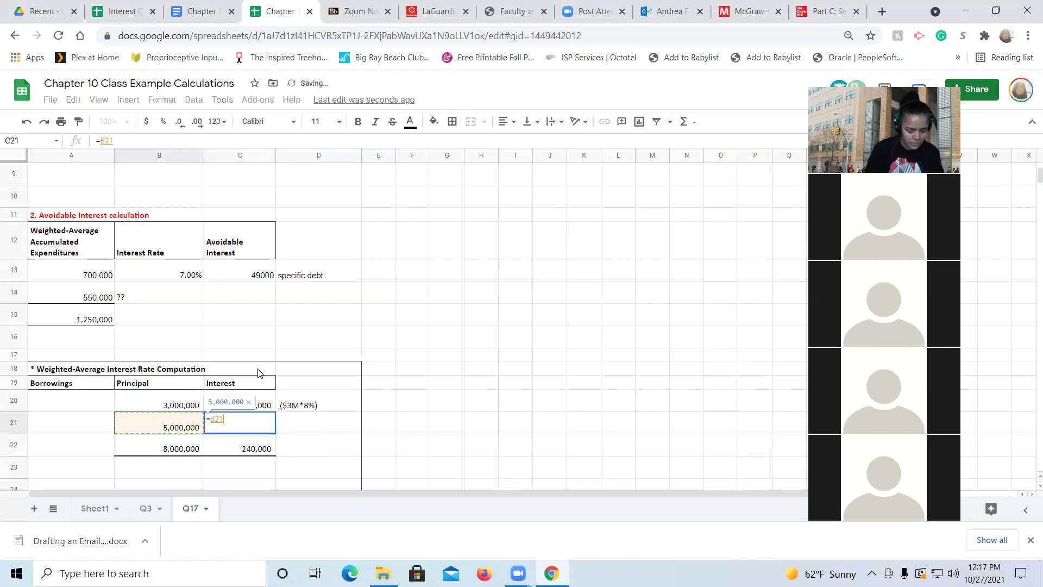
text(*6%)
key(Tab)
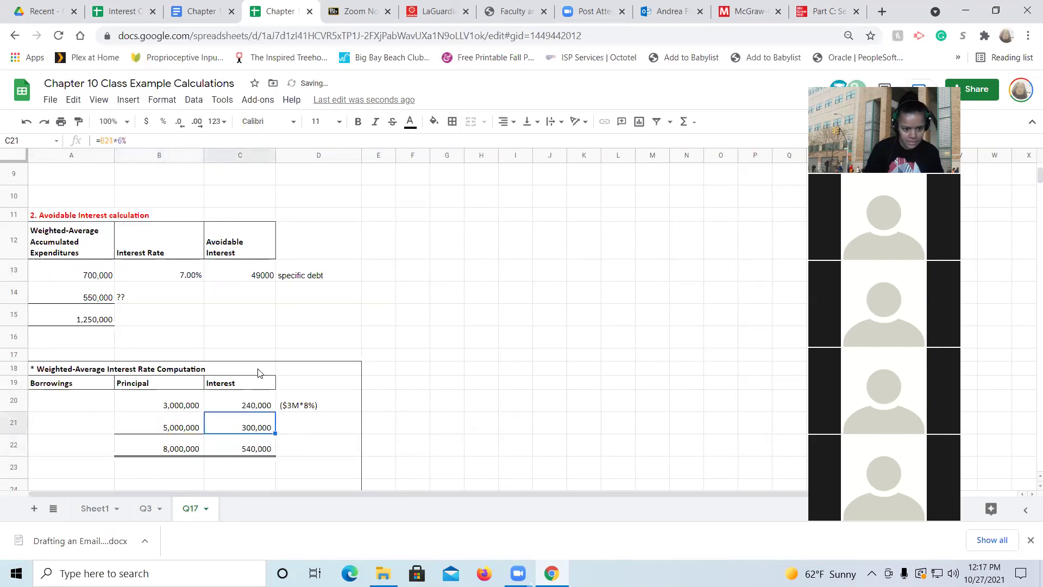
Add the note ($5M*6%) in D21 beside the second borrowing's interest
text(($3M*8%)
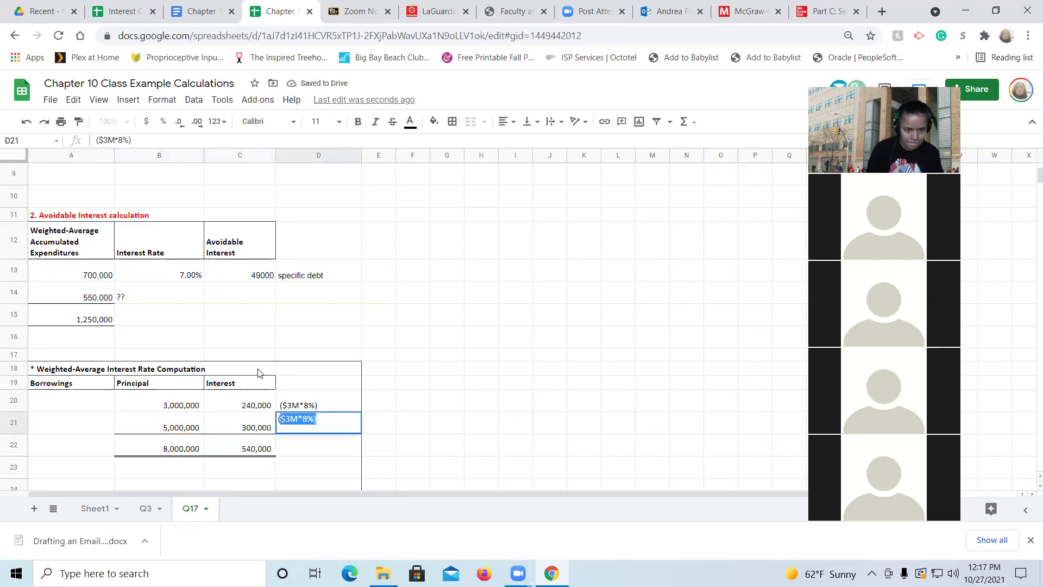
click(109, 140)
key(BackSpace)
text(5)
key(BackSpace)
text(6)
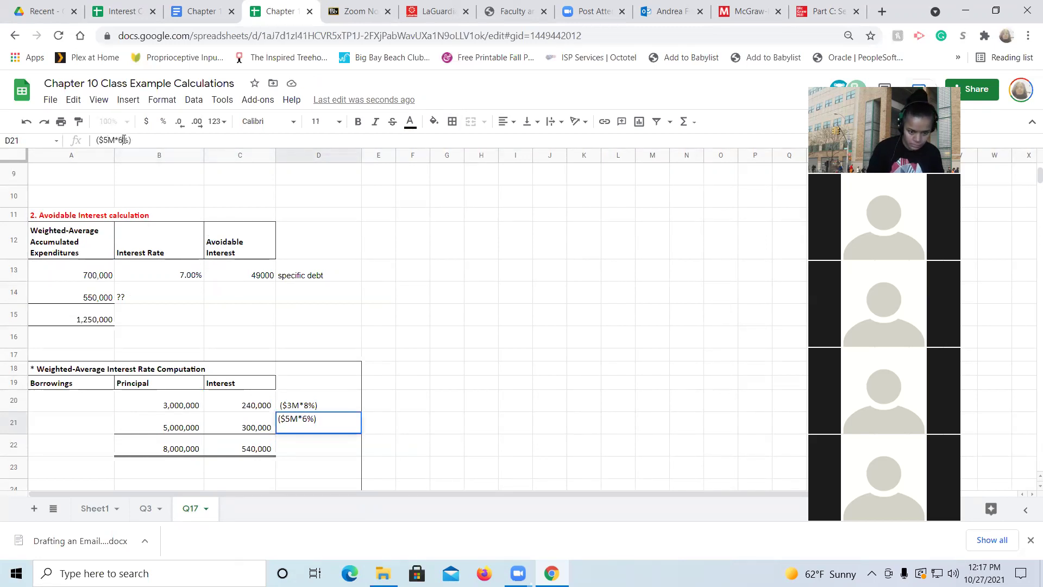
key(Return)
Calculate the weighted-average interest rate in D28 with =C22/B22 and dismiss the autofill suggestion
key(Return)
key(Down)
key(Down)
key(Down)
key(Down)
key(Down)
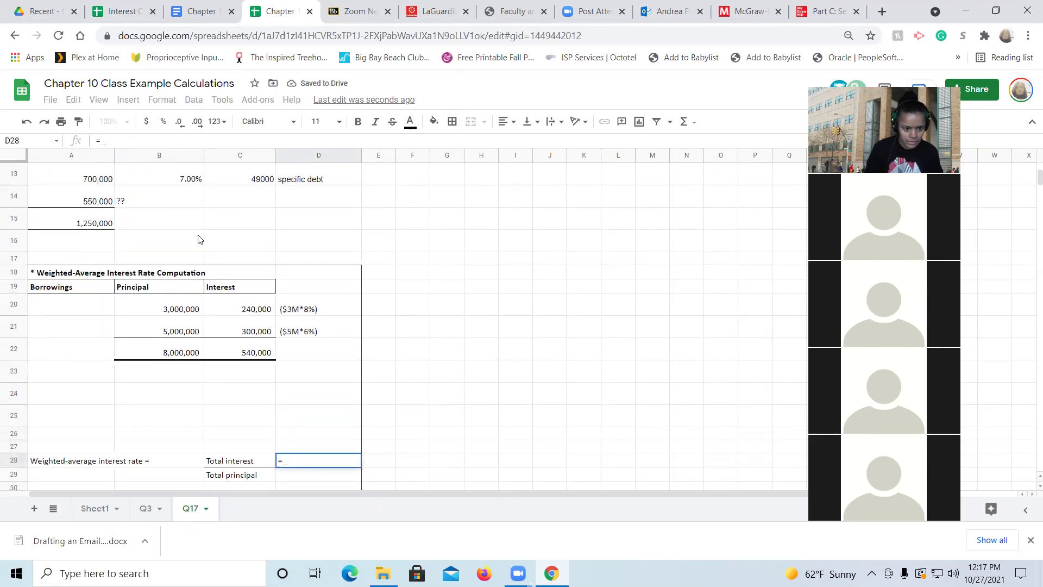
click(234, 356)
text(/)
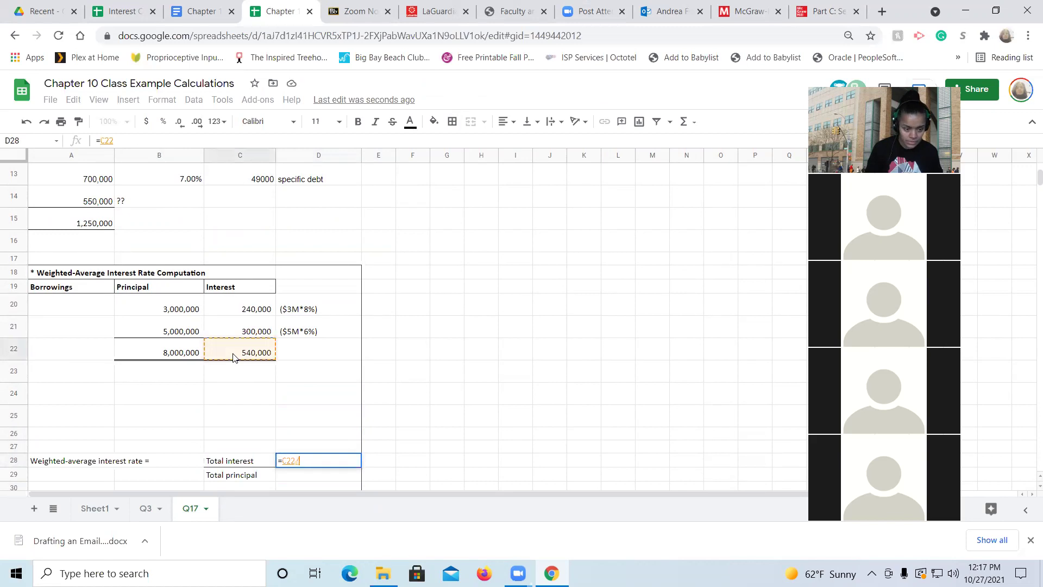
click(190, 356)
key(Return)
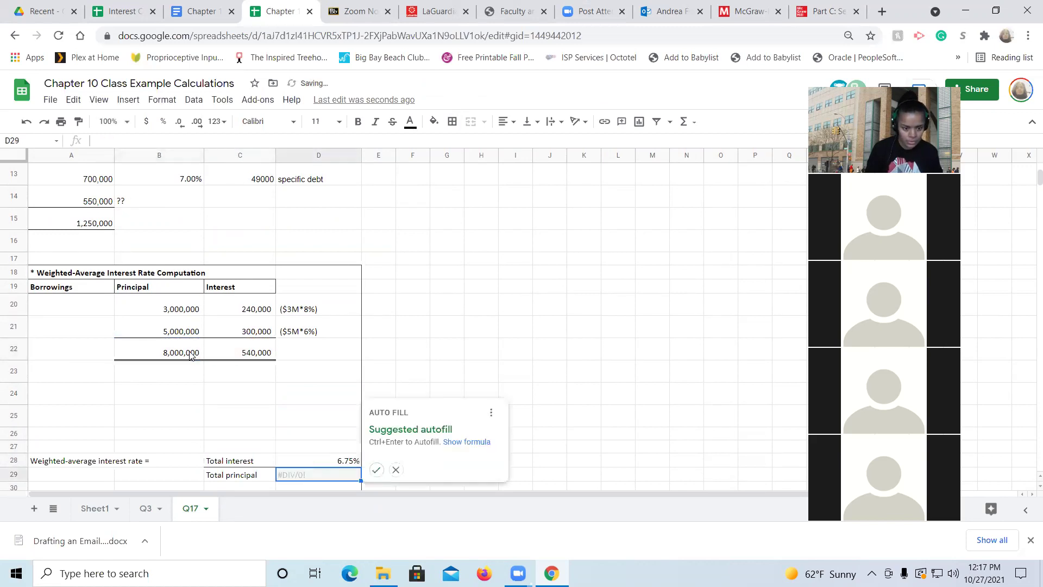
click(395, 469)
Enter 6.75% in B14 as the interest rate for the remaining expenditures
click(188, 206)
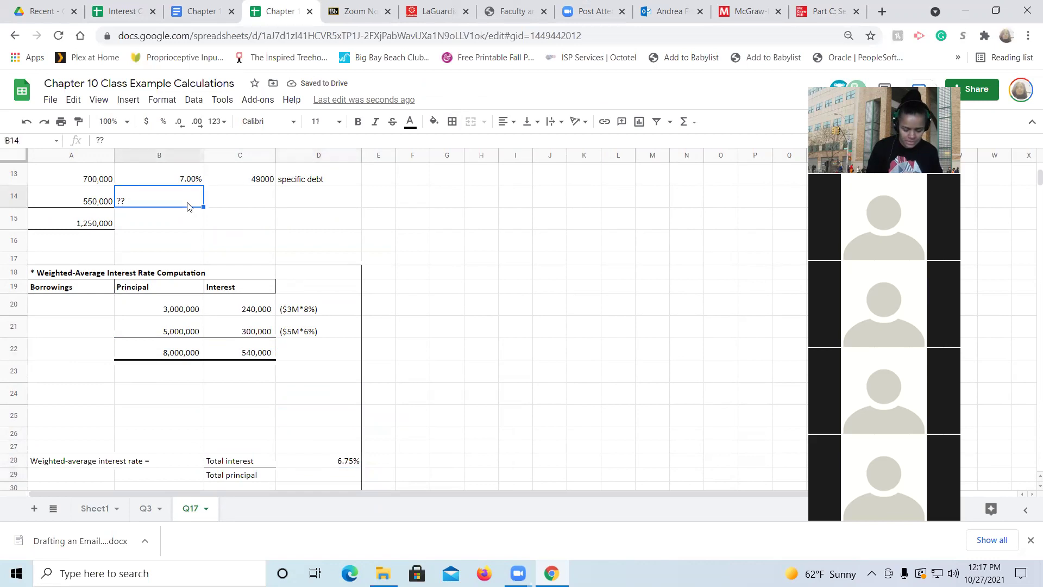
text(6.75)
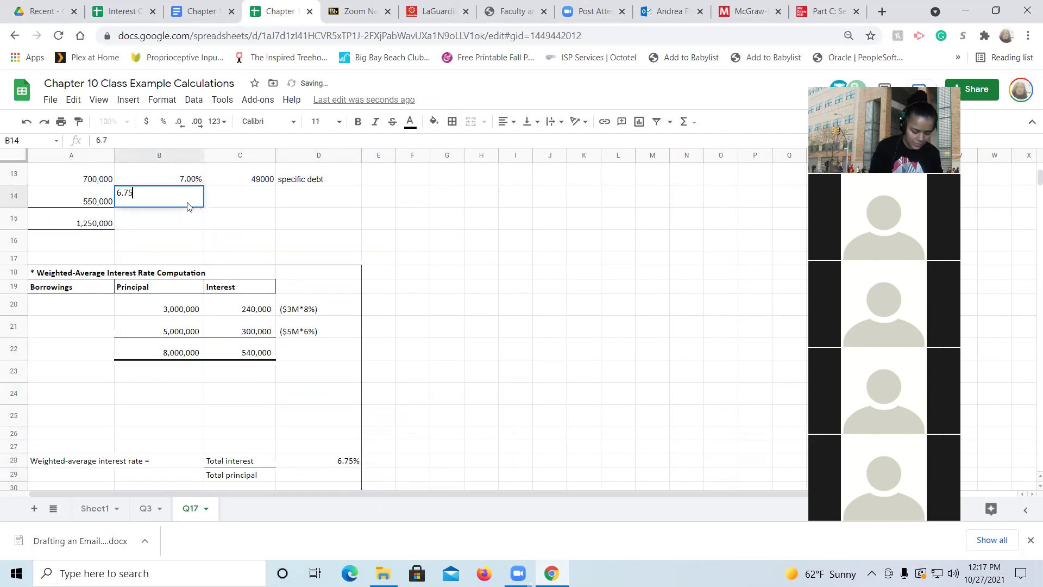
key(Tab)
click(188, 206)
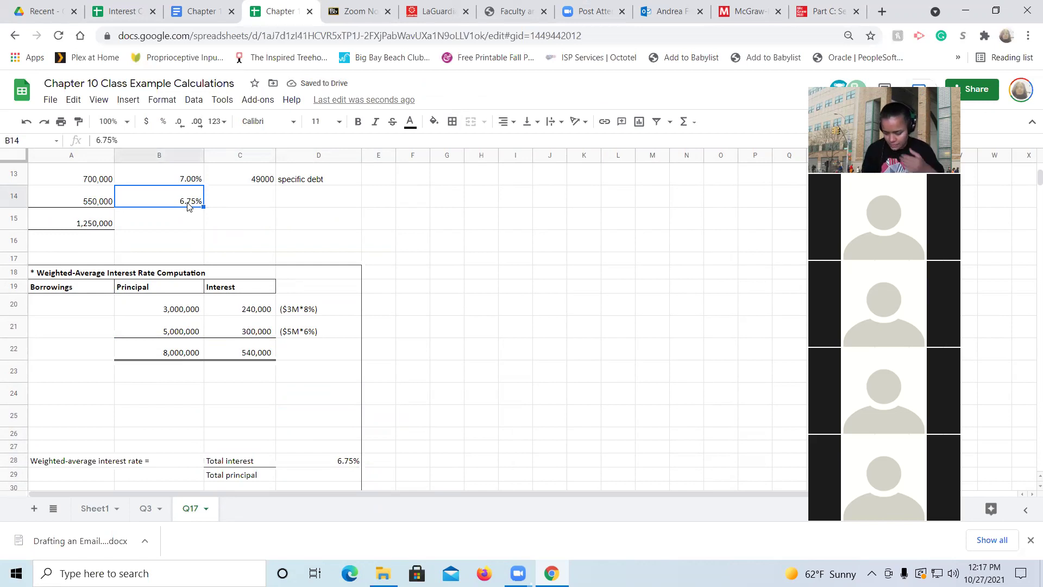
key(Tab)
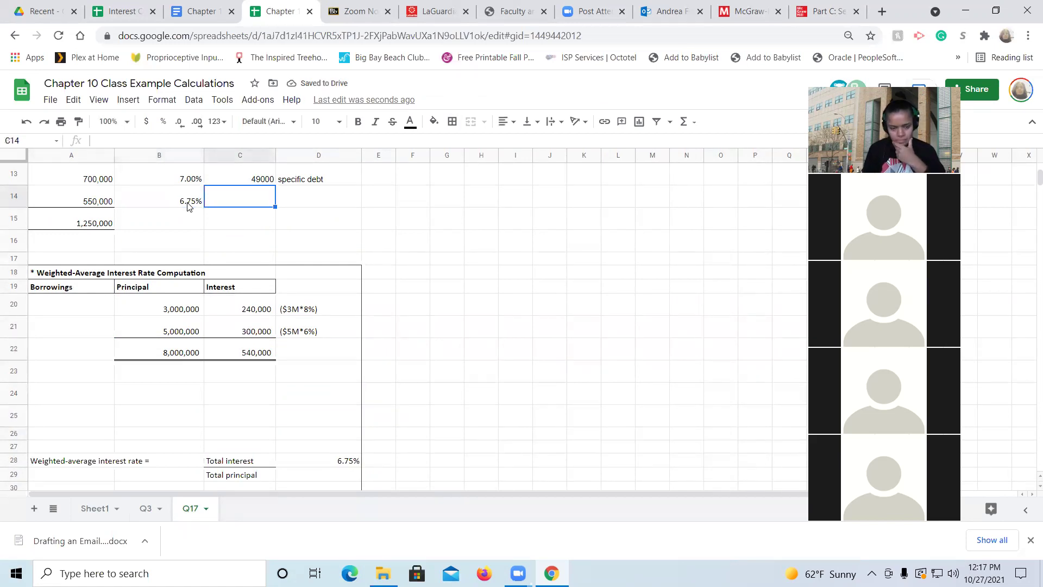
text(=A14)
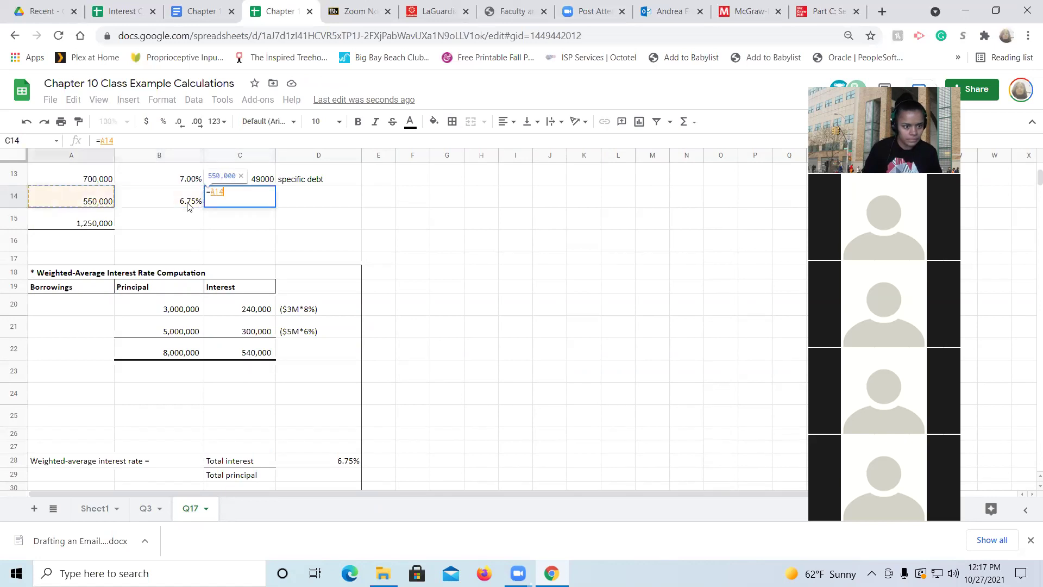
text(*A14)
key(Return)
key(Escape)
key(Delete)
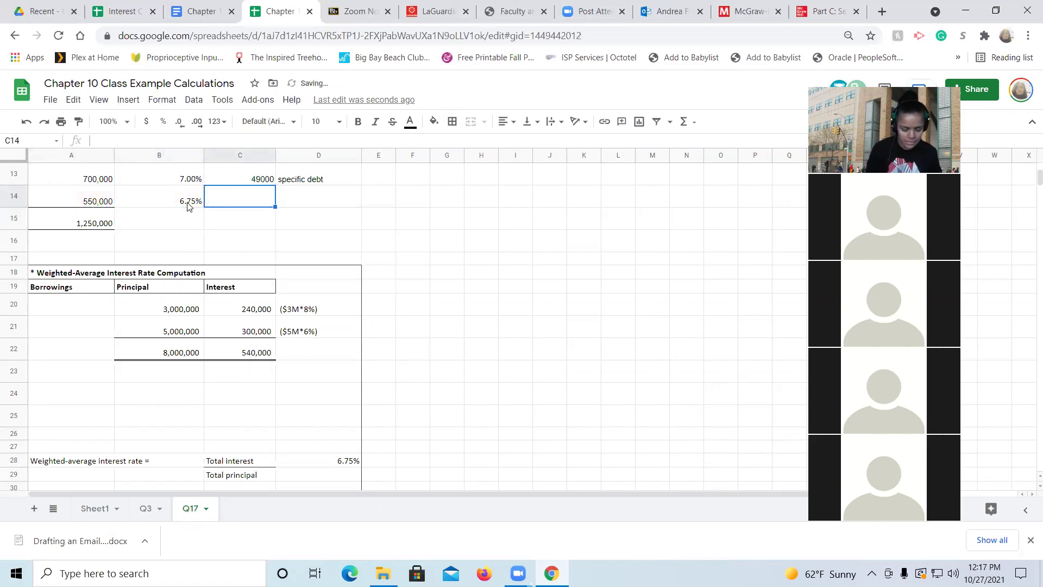
Calculate the avoidable interest on the 550,000 expenditures in C14 with the formula =A14*B14
text(=A14*)
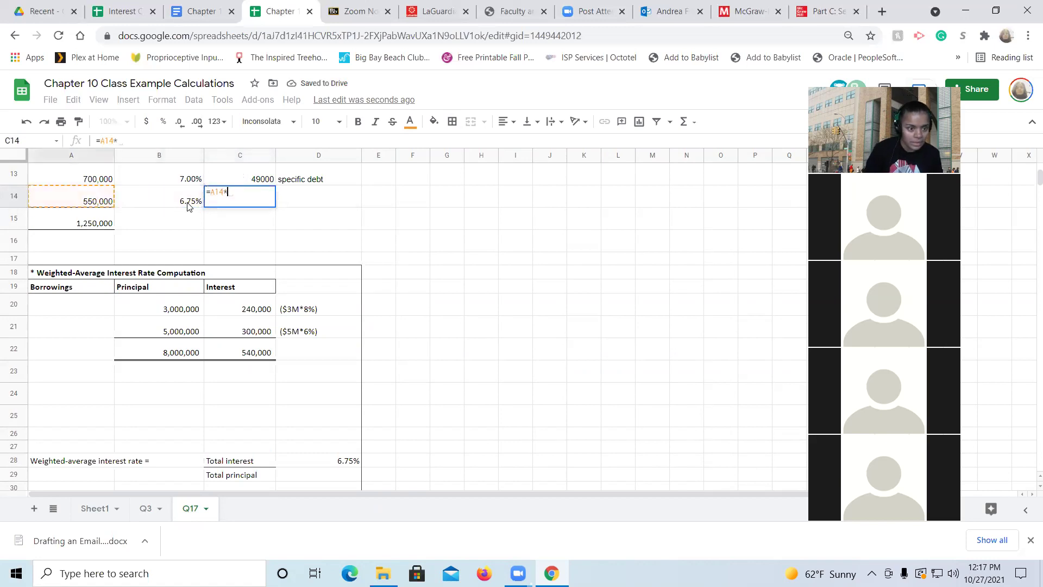
click(189, 206)
key(Return)
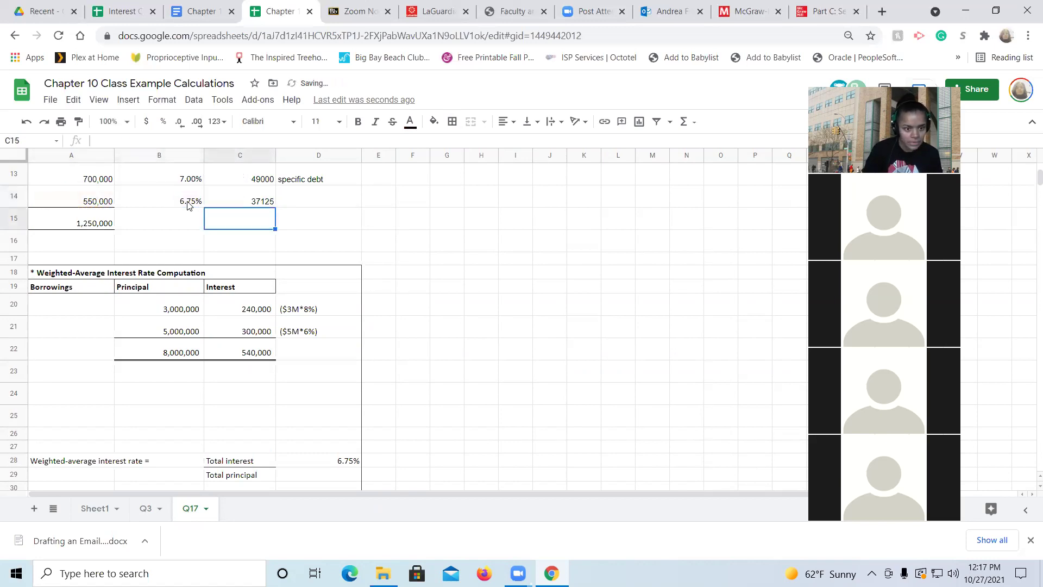
Format the avoidable interest cells C13:C15 as numbers with thousands separators and no decimals
click(261, 182)
key(shift+Down)
key(shift+Down)
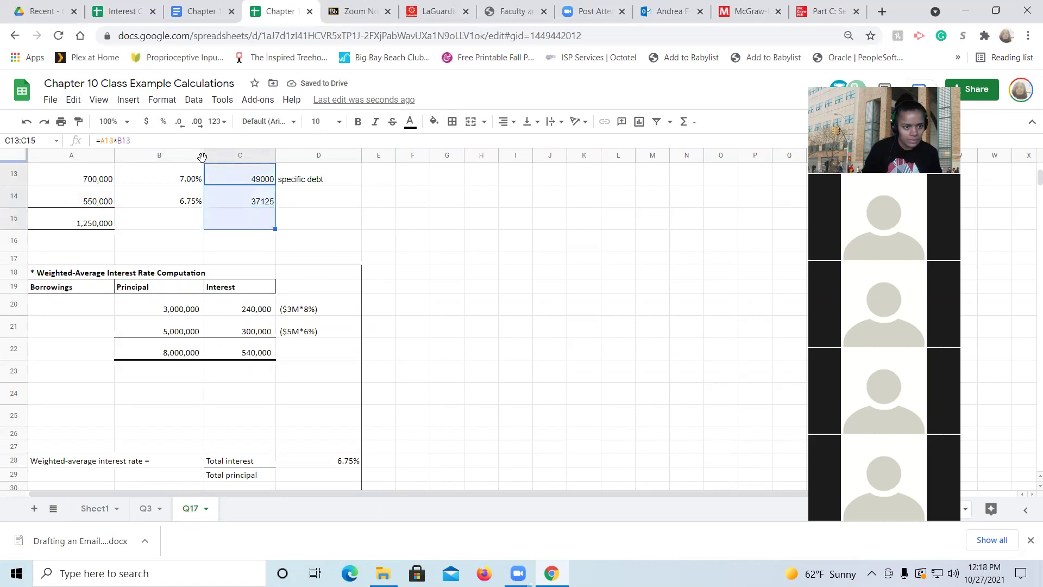
click(162, 103)
mouse_move(190, 155)
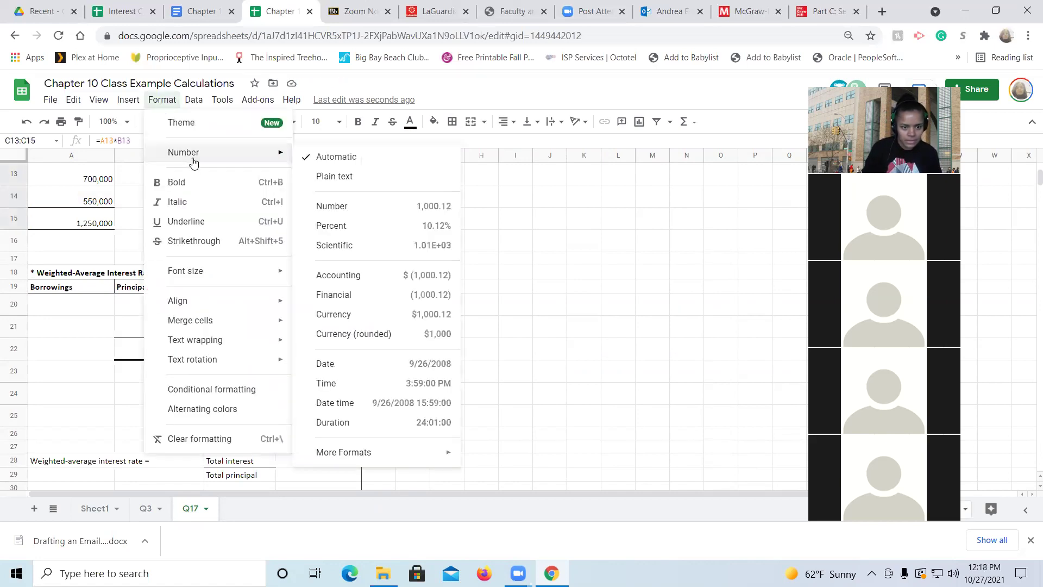
click(354, 211)
click(180, 121)
click(180, 121)
Add top and bottom borders to the avoidable interest total cell C15
click(262, 219)
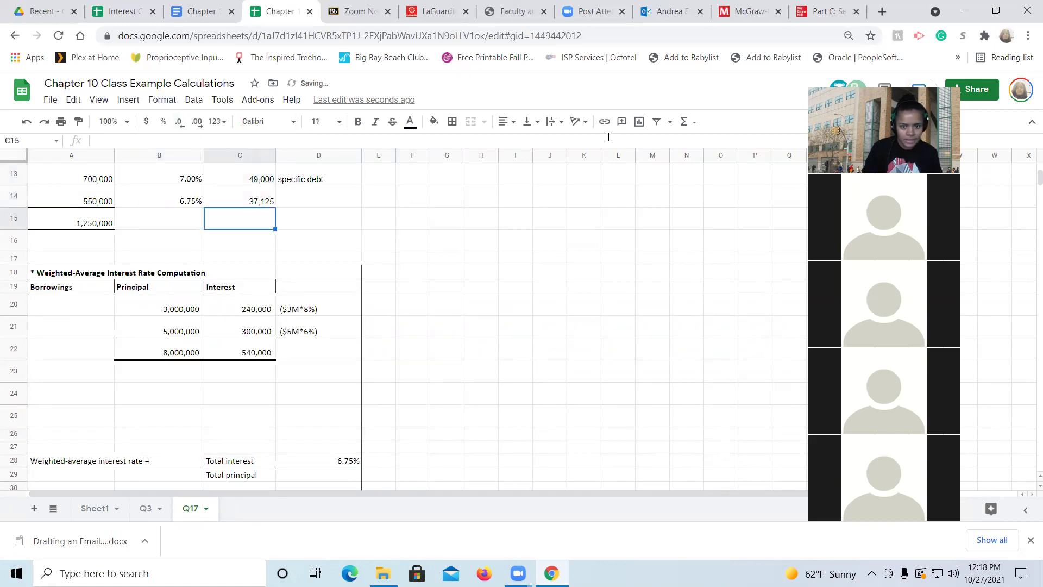
click(452, 121)
click(493, 164)
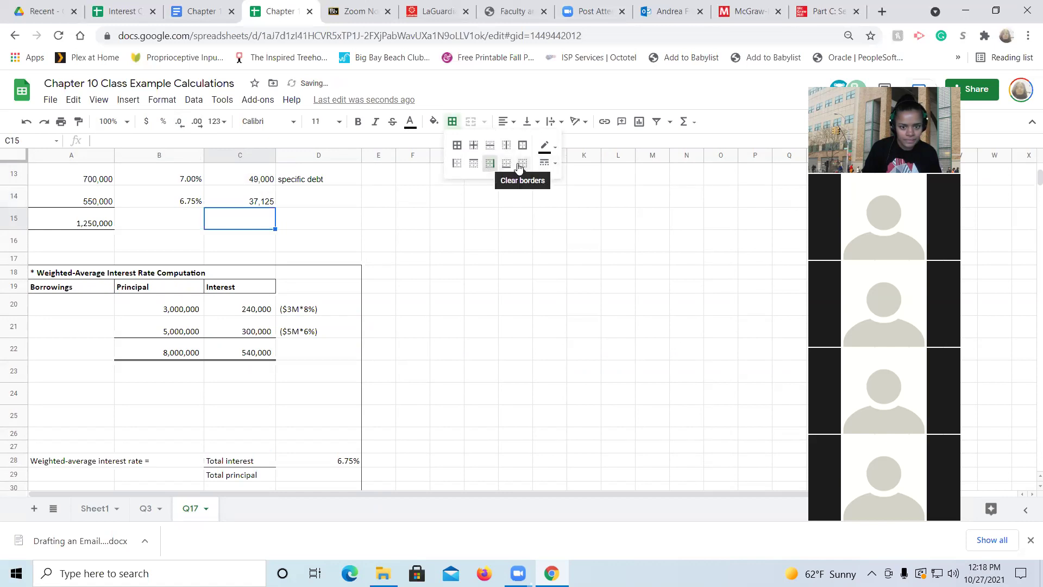
click(506, 163)
click(474, 166)
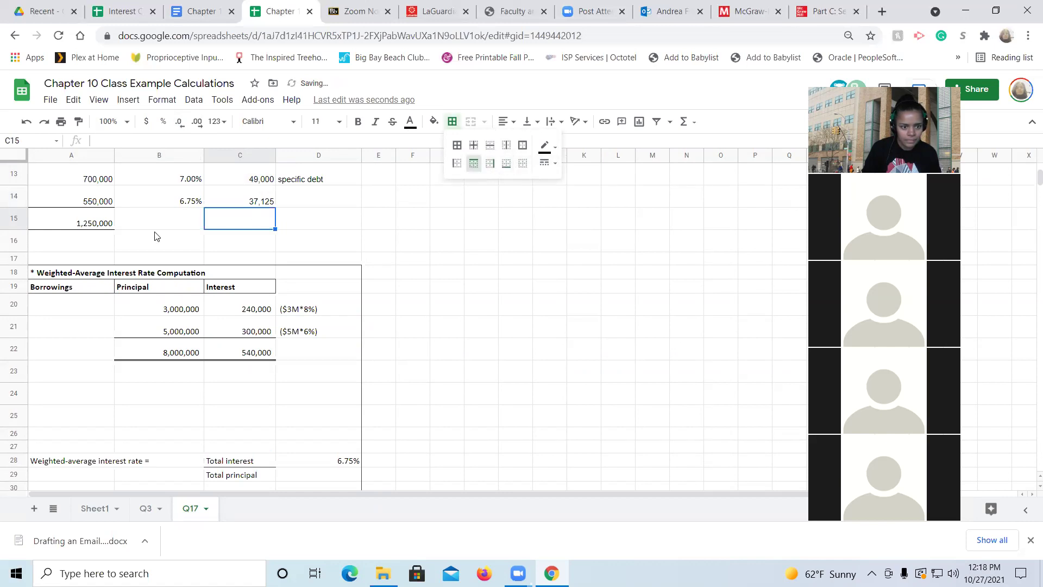
Total the avoidable interest in C15 with the formula =C13+C14
click(212, 219)
text(=)
click(239, 177)
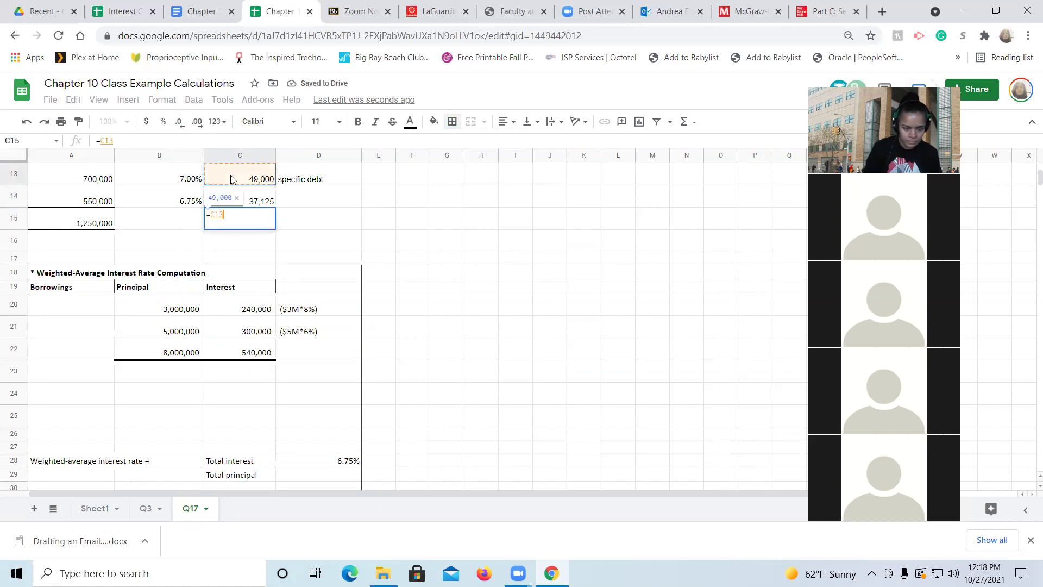
text(+)
click(244, 193)
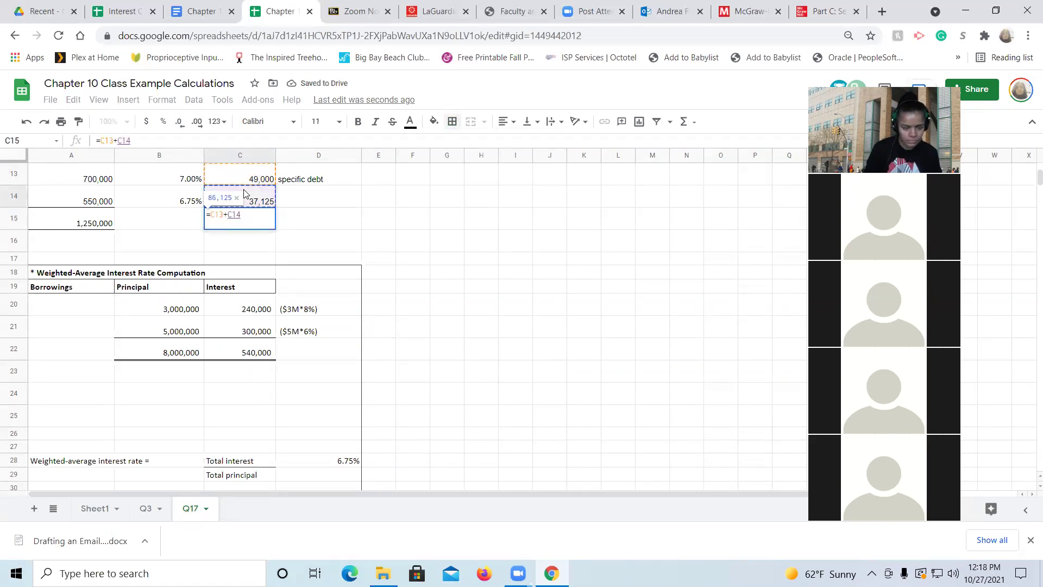
key(Return)
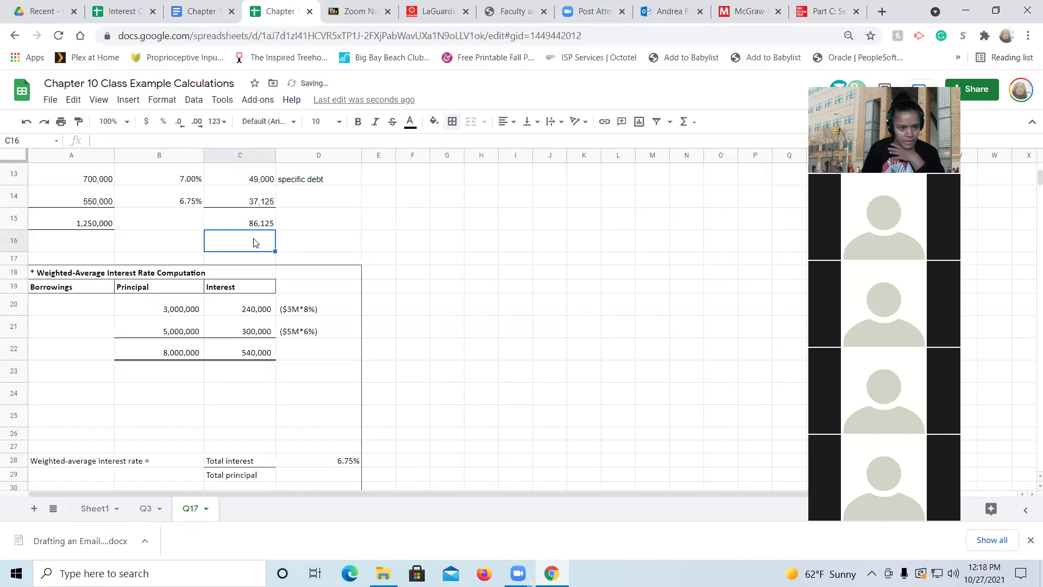
Review the avoidable interest and weighted-average rate sections down to the Actual Interest Calculation table
key(Up)
key(Up)
key(Up)
key(Up)
key(Up)
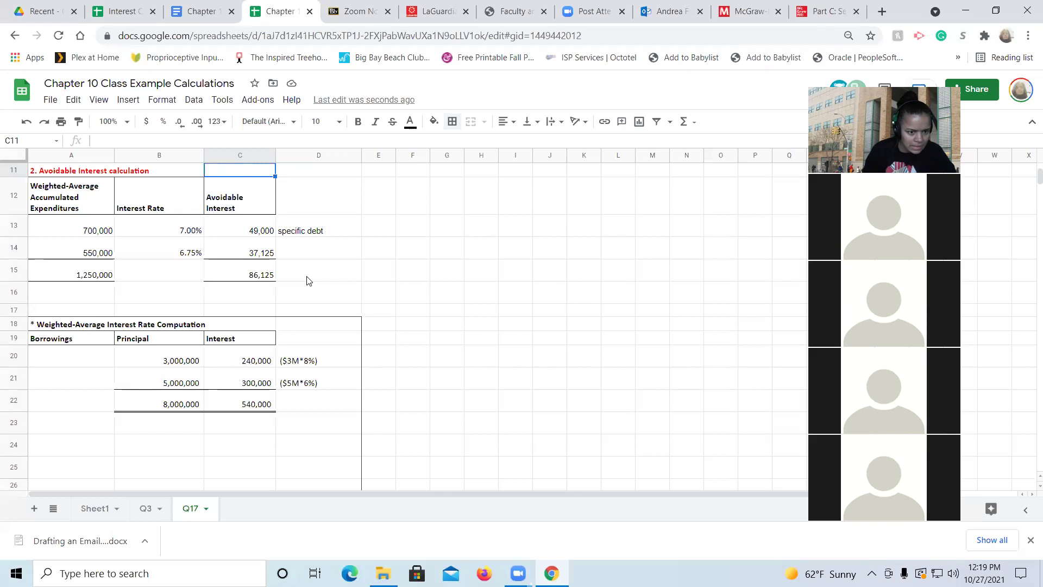
key(Down)
key(Down)
key(Down)
key(Down)
key(Down)
key(Down)
key(Down)
key(Down)
key(Down)
key(Down)
key(Down)
key(Down)
key(Down)
key(Down)
key(Down)
key(Down)
key(Down)
key(Down)
key(Down)
key(Down)
key(Down)
key(Down)
key(Down)
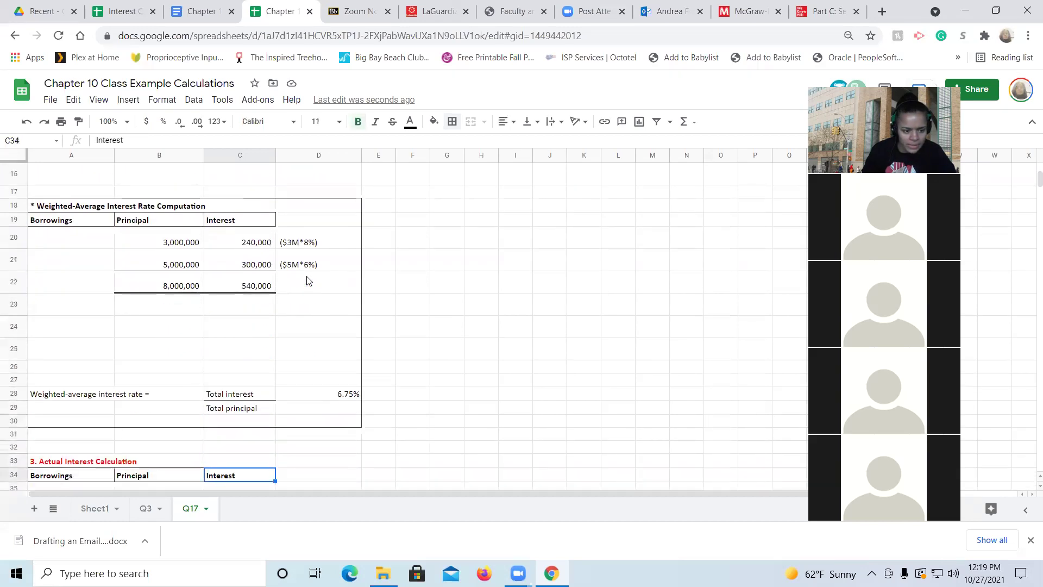
key(Down)
key(Down)
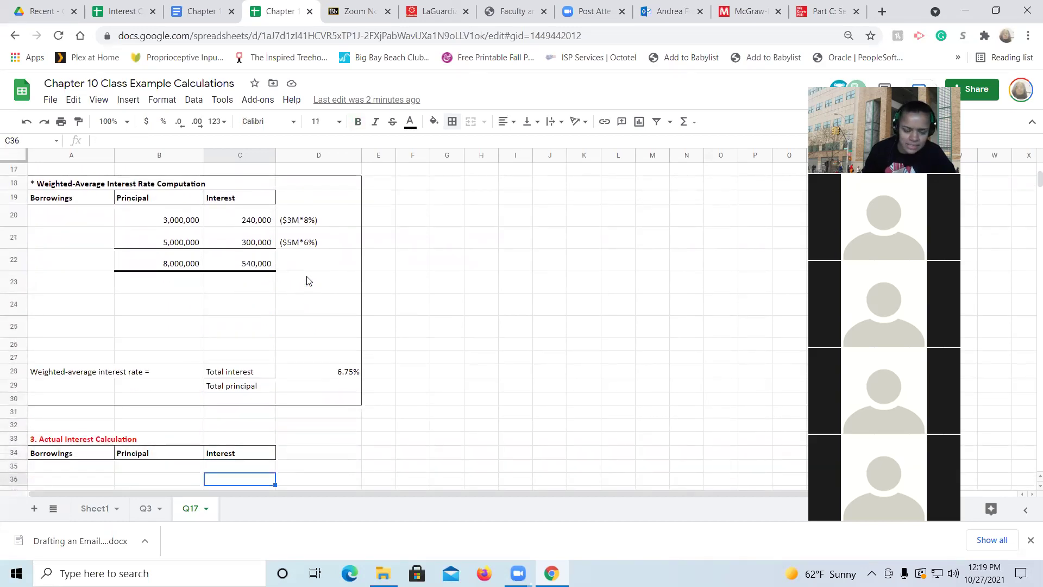
Check the Q3 sheet's actual interest calculation and question 17 in the Chapter 10 document, then return to the Q17 sheet
click(152, 509)
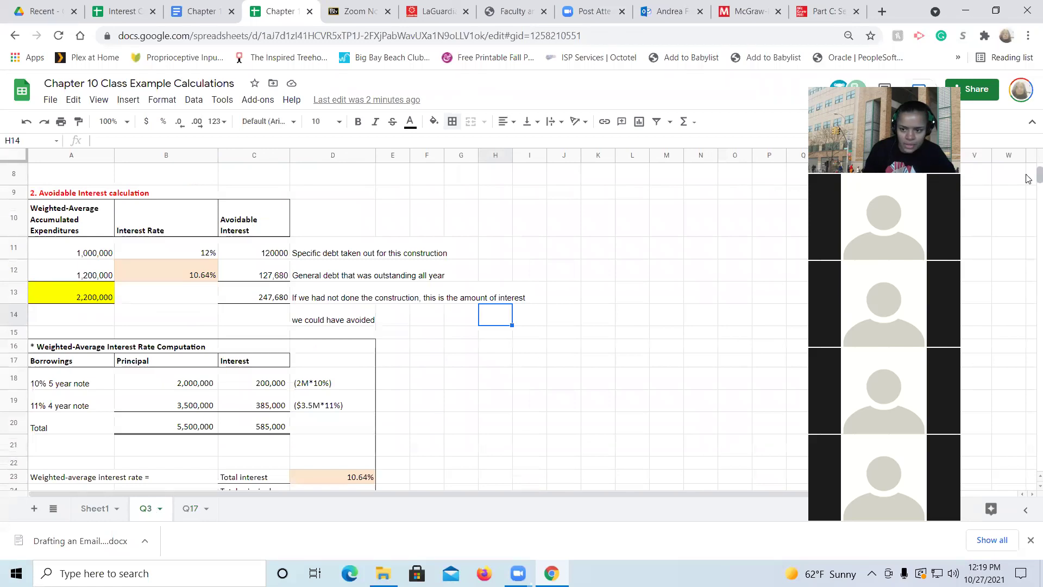
scroll(1009, 198, down, 5)
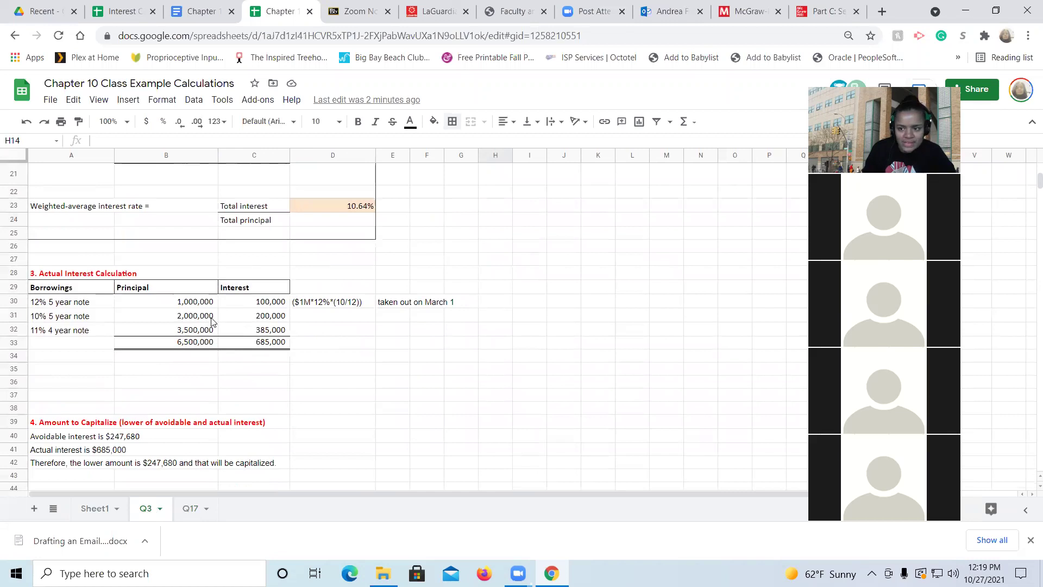
click(210, 15)
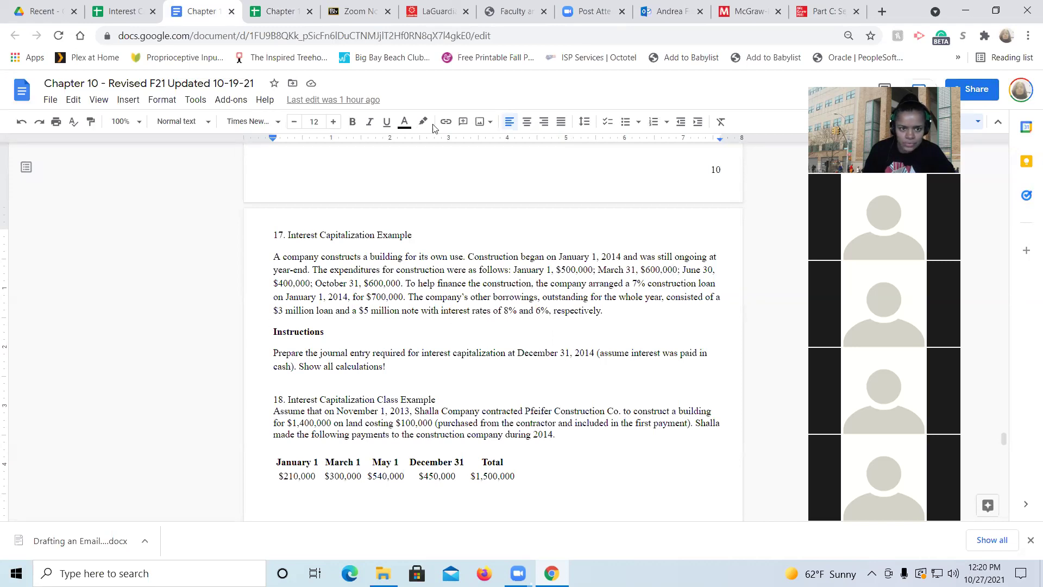
click(280, 11)
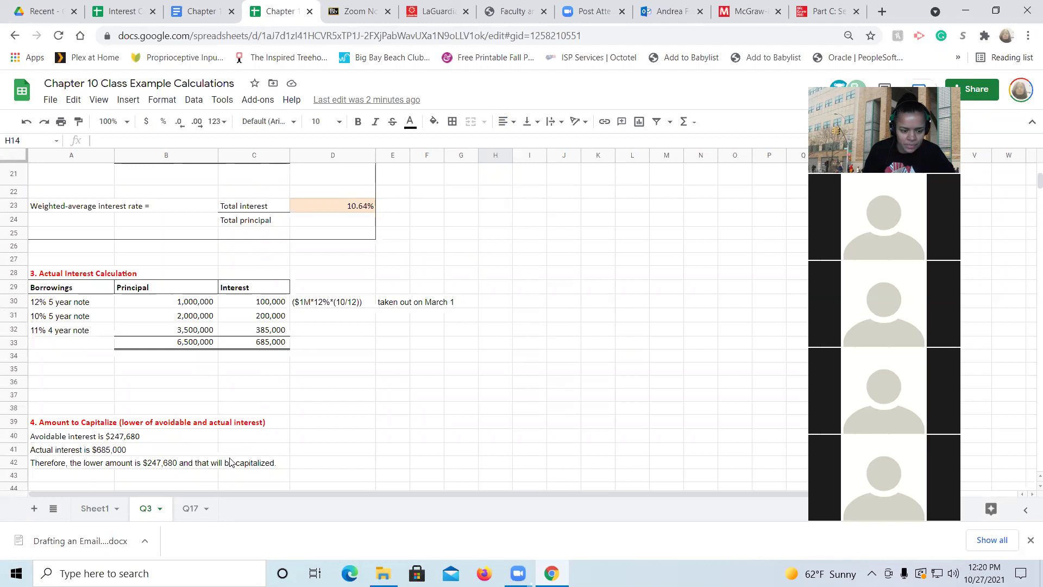
click(191, 508)
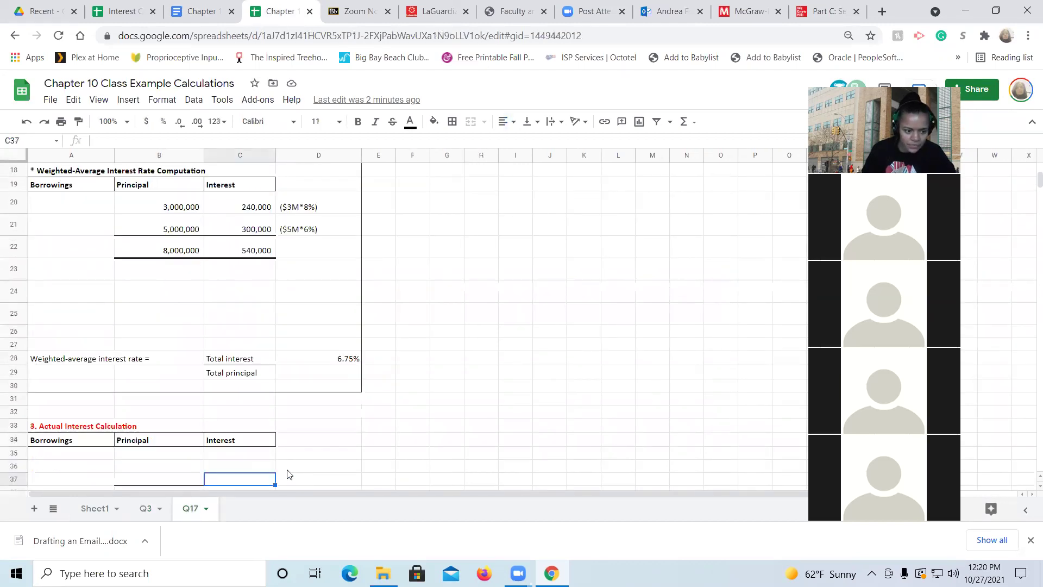
Examine the Actual Interest Calculation table on Q17 together with the weighted-average computation above it
key(Down)
key(Down)
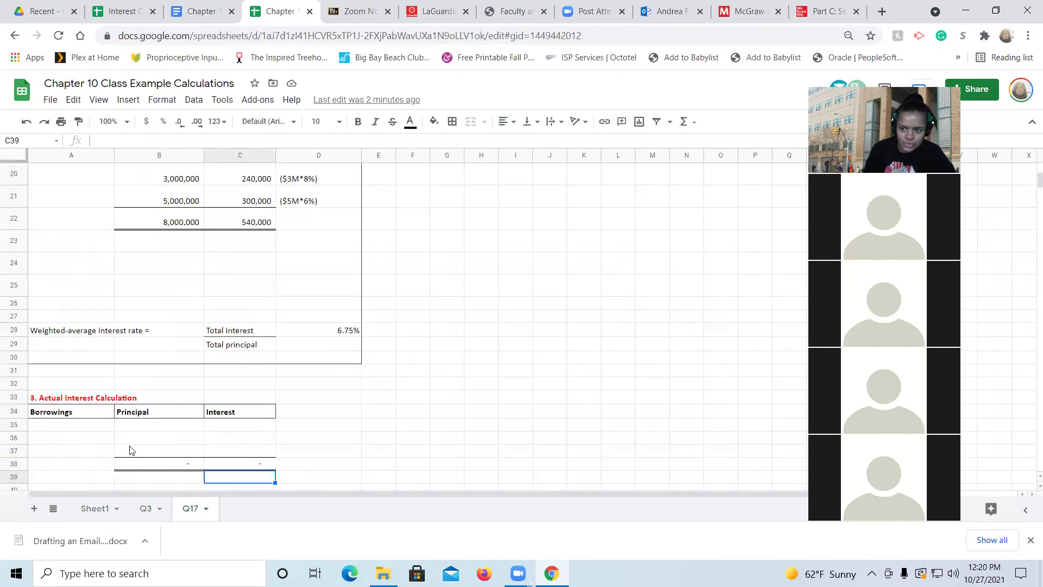
key(Down)
key(Down)
key(Down)
key(Down)
key(Down)
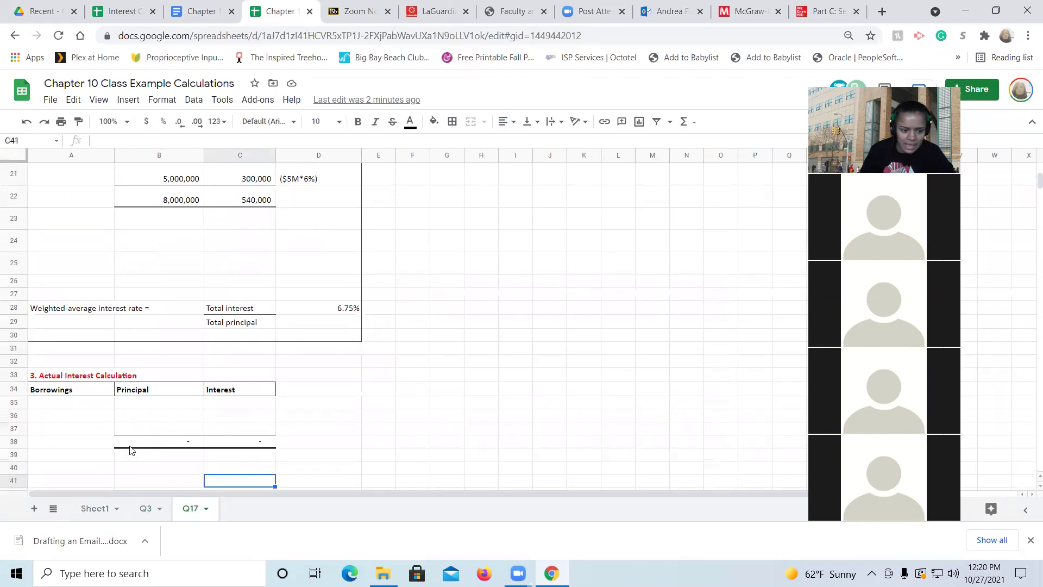
key(Up)
key(Up)
key(Up)
key(Up)
key(Up)
key(Up)
key(Up)
key(Up)
key(Up)
key(Up)
key(Up)
key(Up)
key(Up)
key(Up)
key(Down)
key(Down)
key(Down)
key(Down)
key(Down)
key(Down)
key(Down)
key(Down)
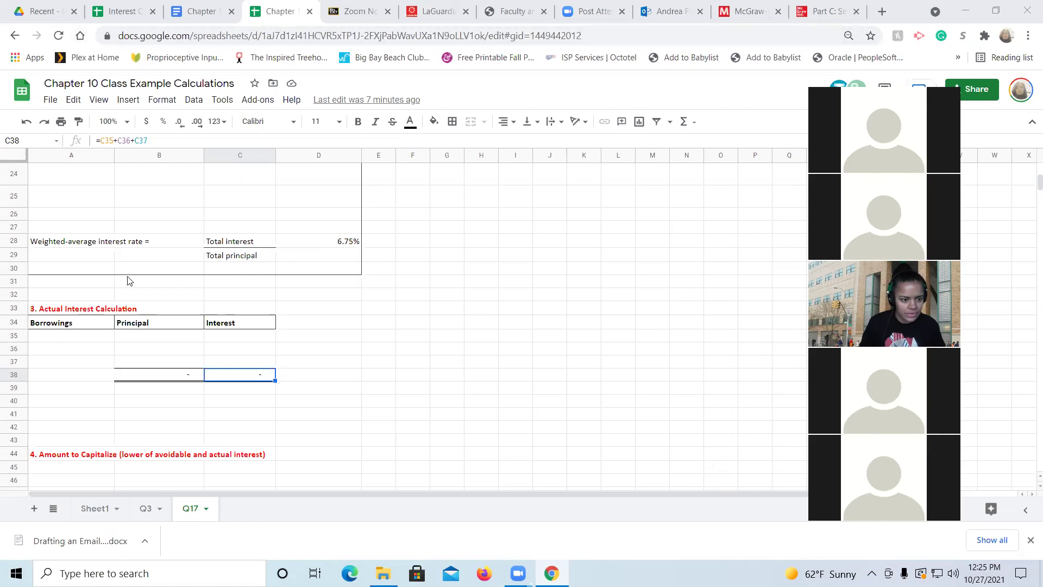
Enter 700,000 as the construction loan's principal in B35 and calculate its interest in C35 with =700000*7%
click(127, 338)
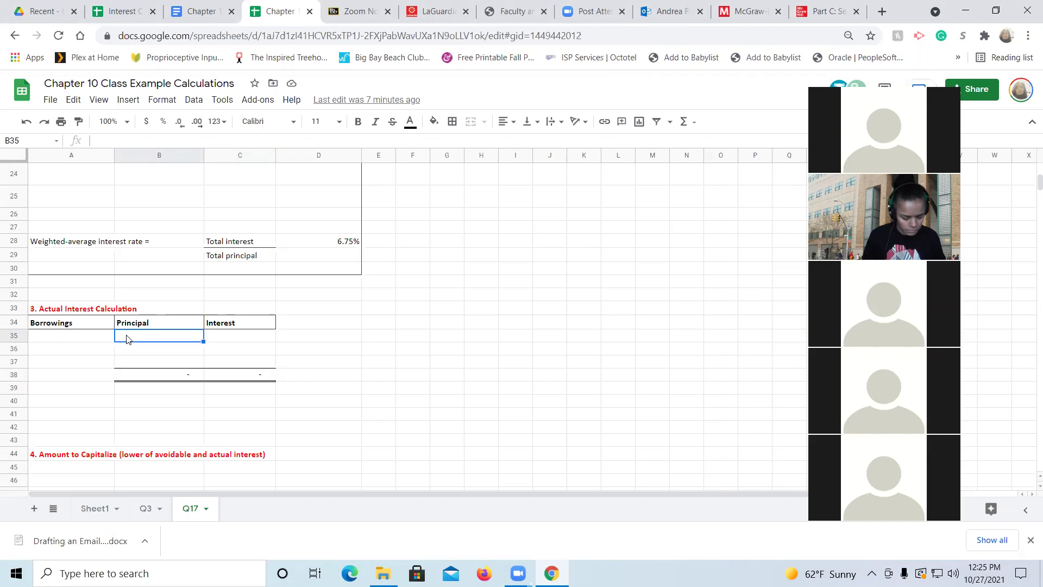
text(700,000)
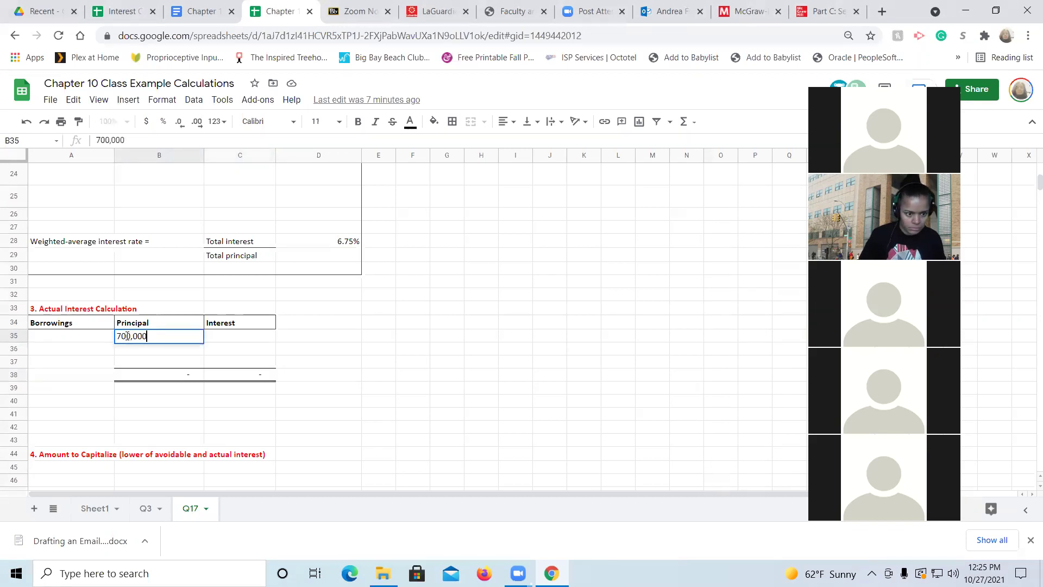
key(Tab)
text(=)
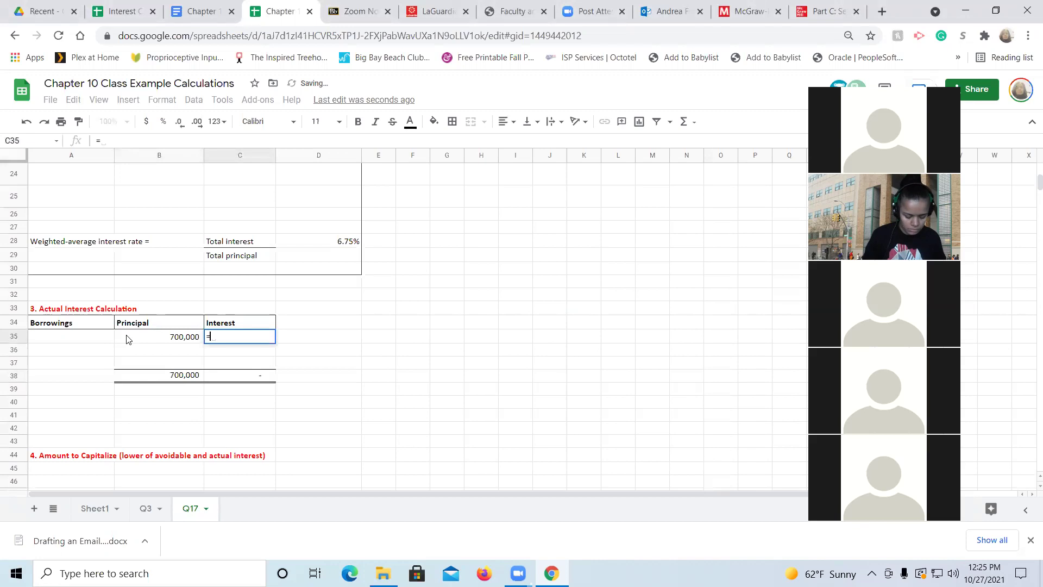
text(70000)
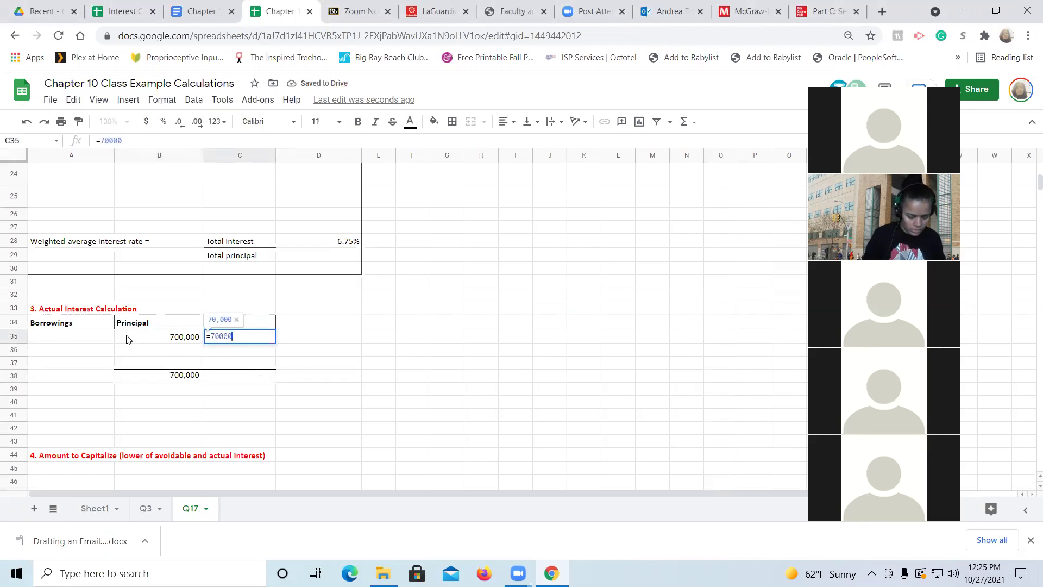
text(*7%)
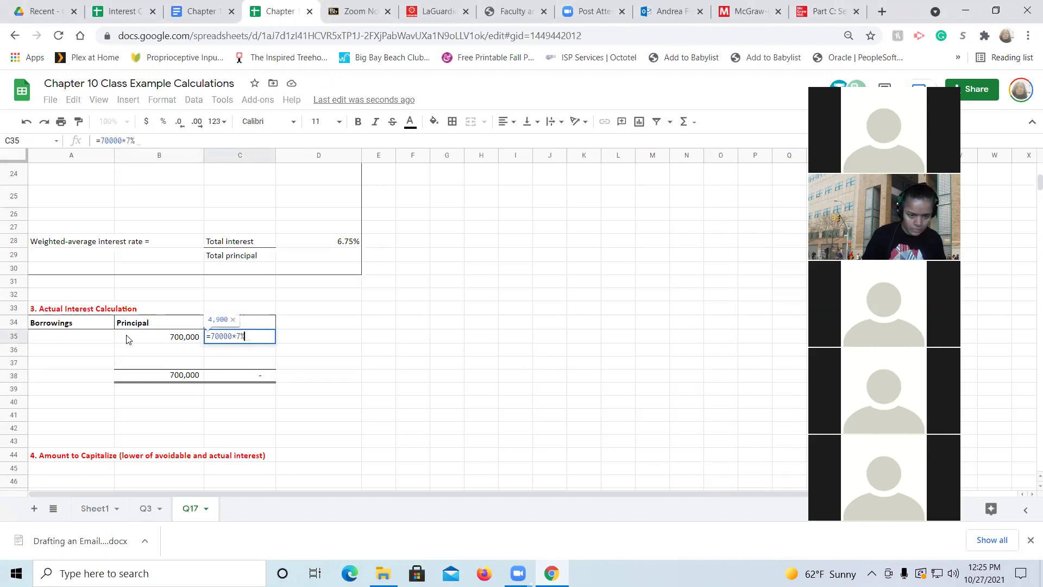
key(Return)
key(Up)
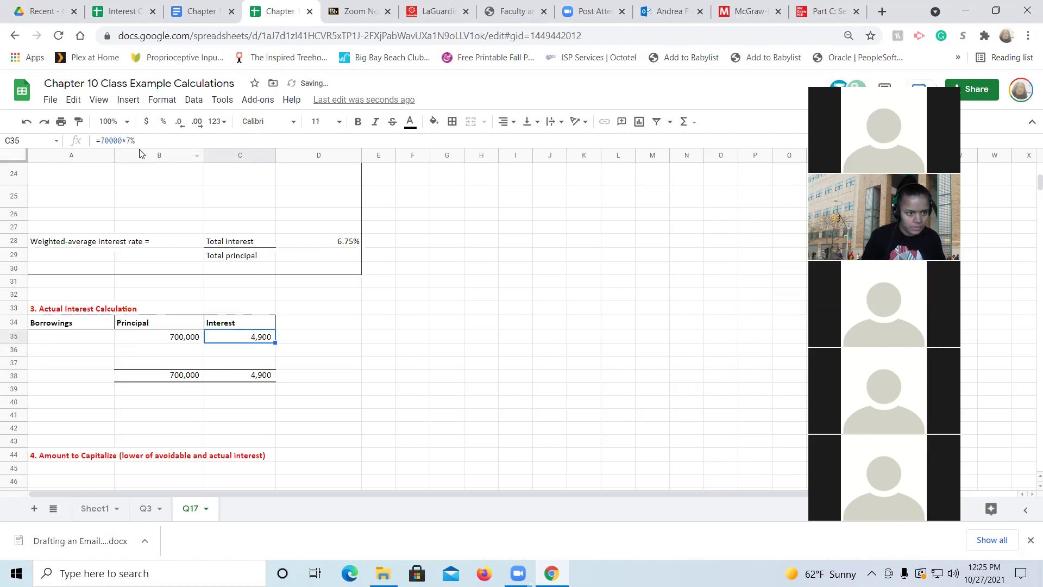
click(110, 141)
text(0)
key(Return)
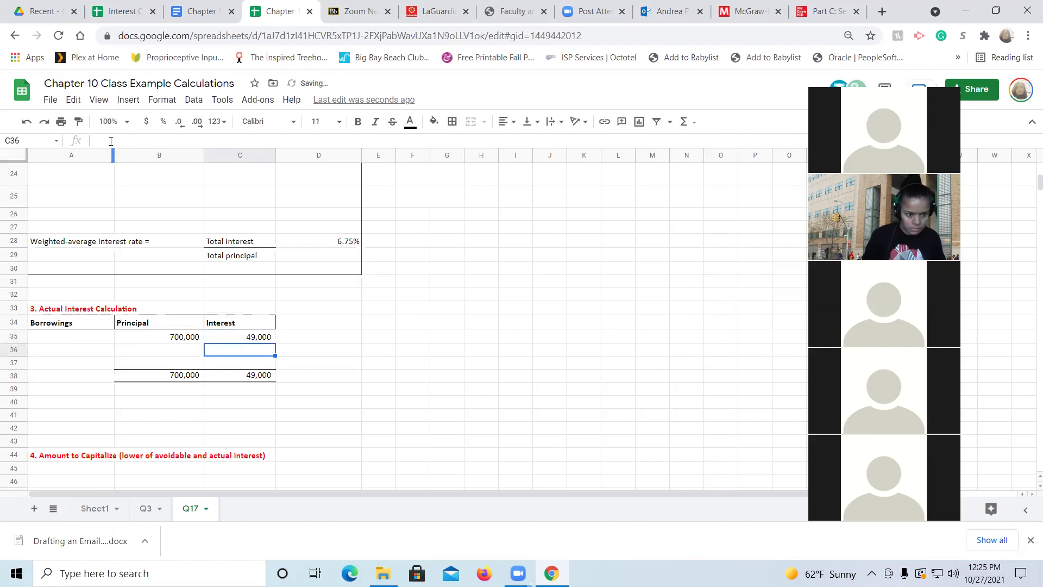
Enter 3,000,000 as the second borrowing's principal in B36 and calculate its interest in C36 with =B36*8%
click(138, 351)
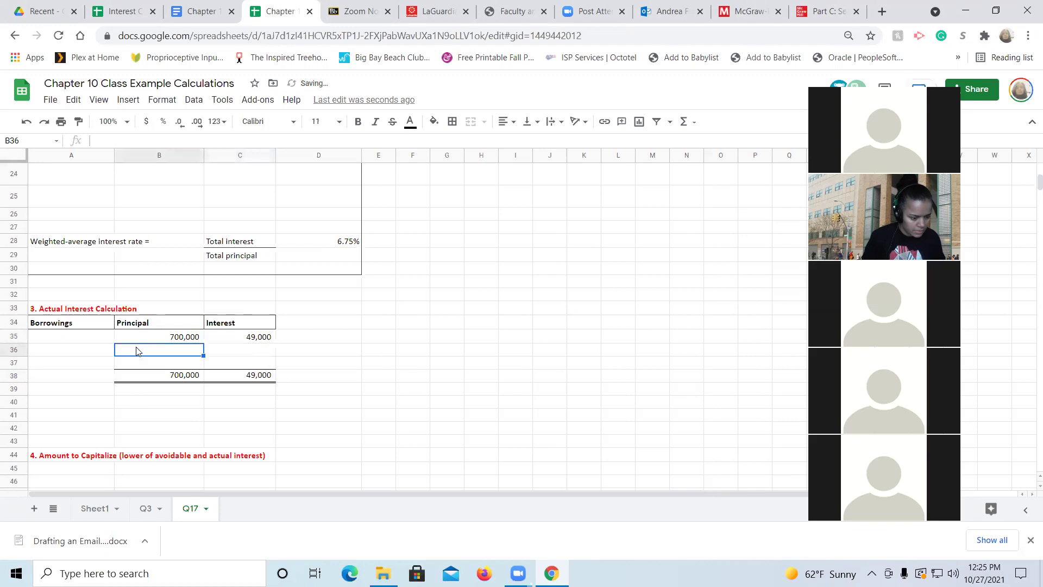
text(3000000)
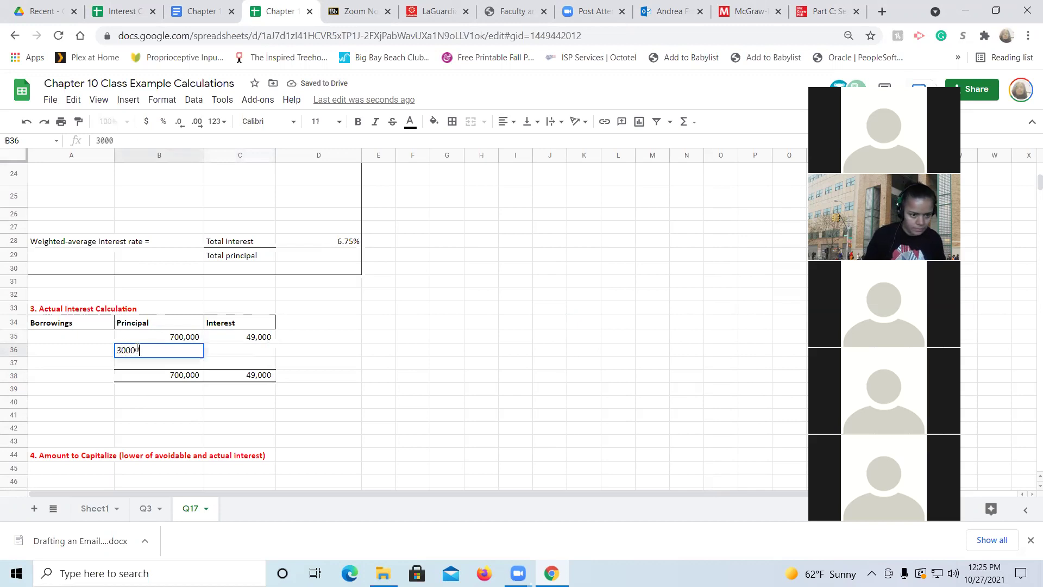
key(Tab)
text(=)
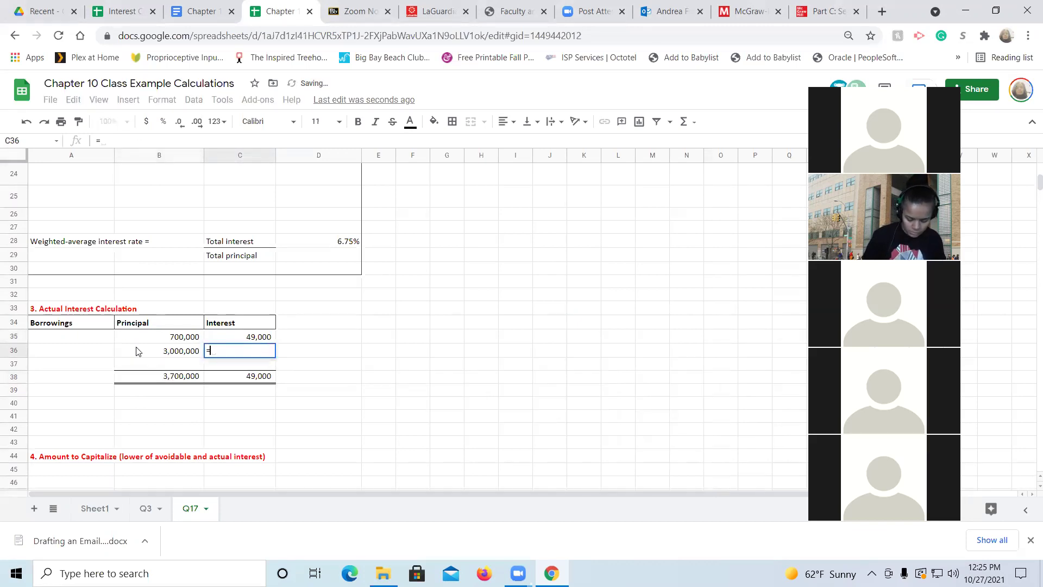
click(138, 351)
text(*8%)
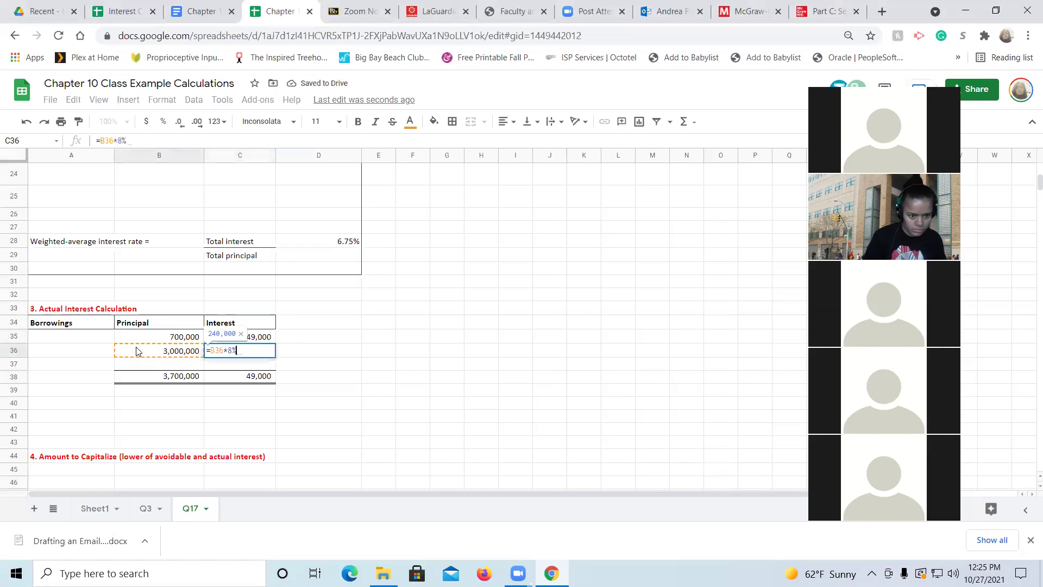
key(Return)
Enter 5,000,000 as the third borrowing's principal in B37 and calculate its interest in C37 with =B37*6%
text(5000000)
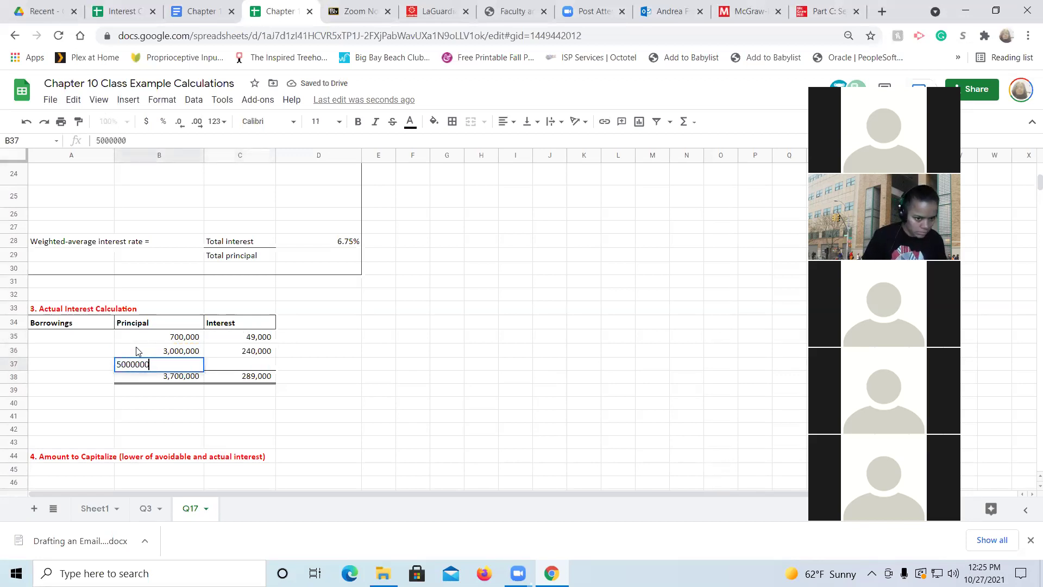
key(Tab)
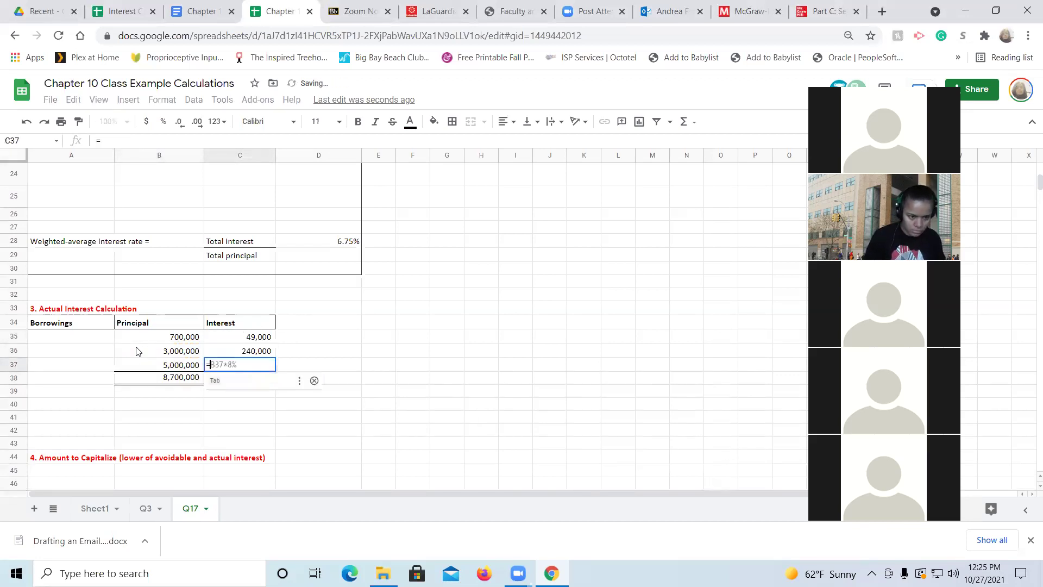
text(=)
key(Left)
key(Down)
key(Up)
text(*6)
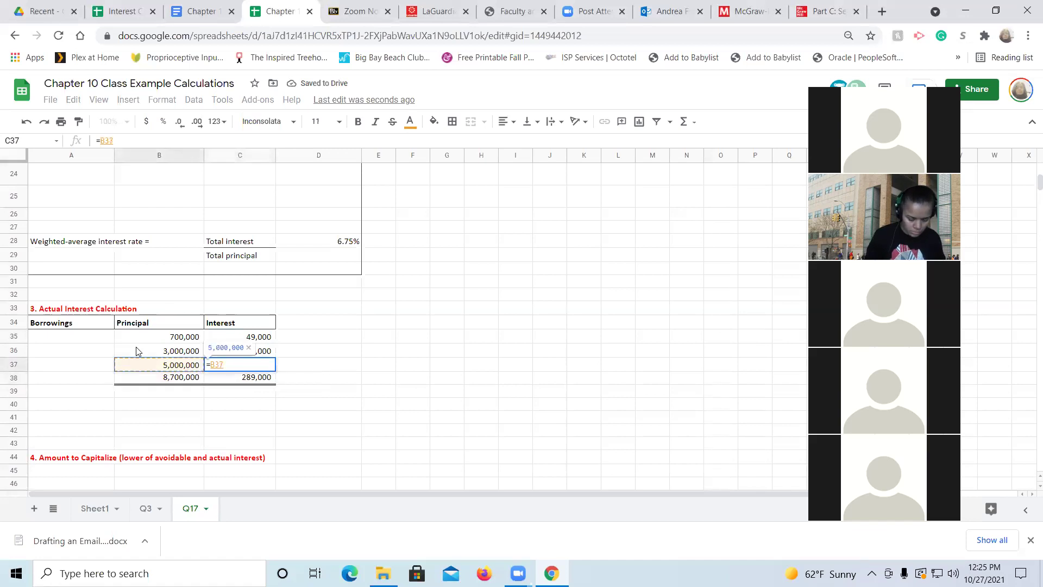
text(%)
key(Return)
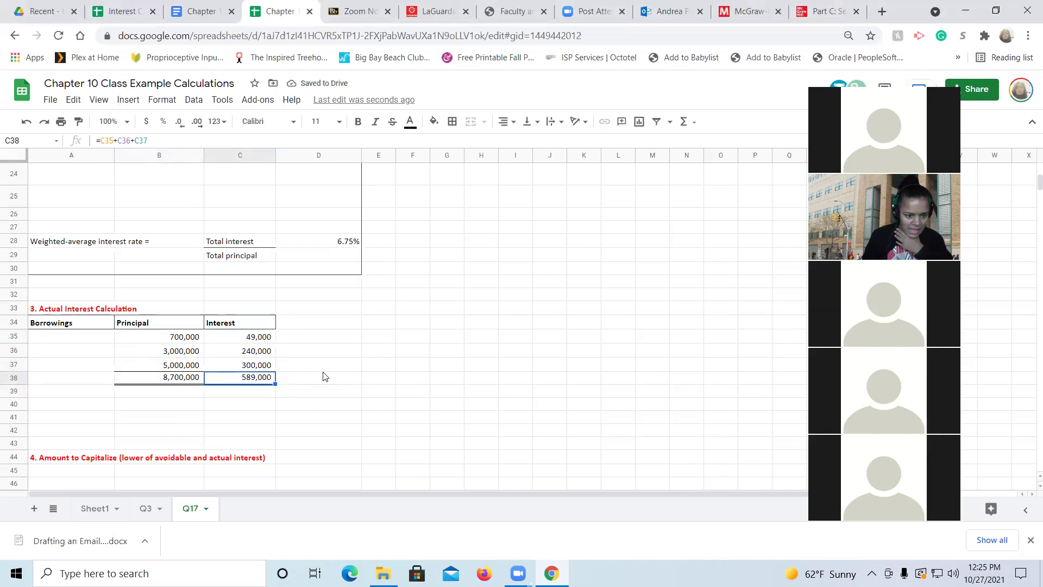
Add the note "the actual interest that we pay to the bank" in D38 beside the total interest
key(Right)
text(the ac)
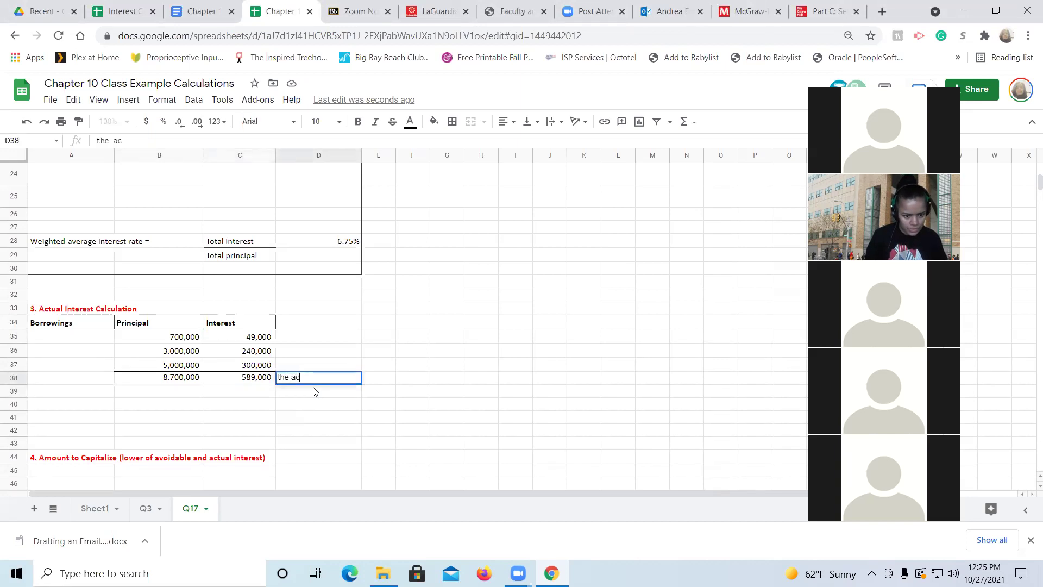
text(tual interest )
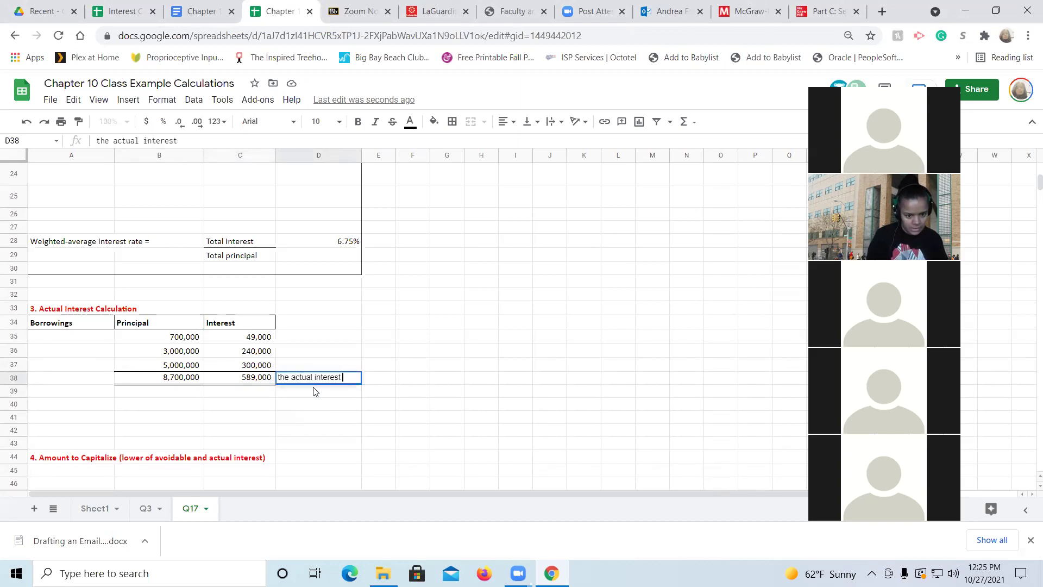
text(that we pay to the bank)
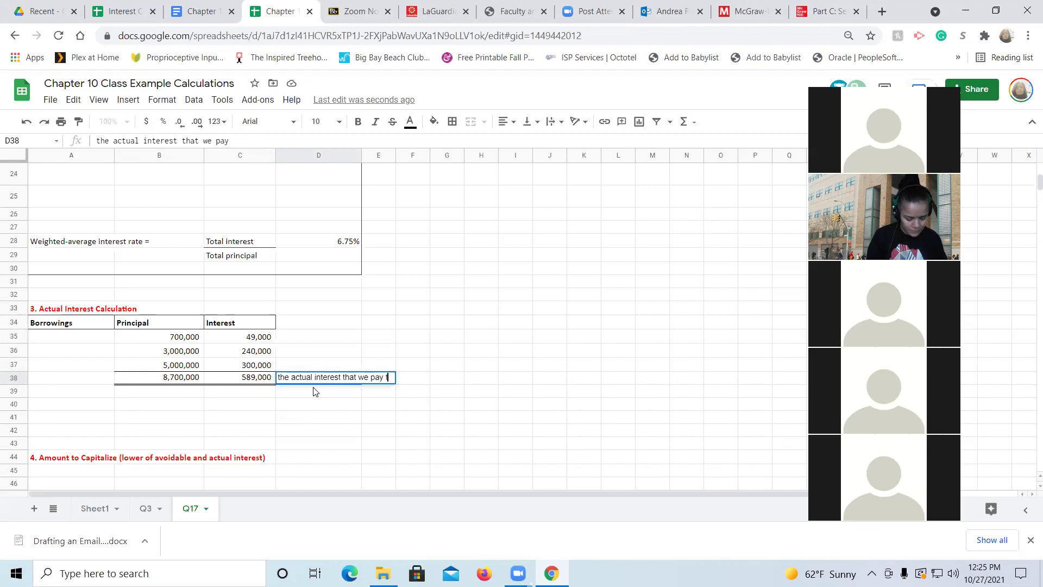
key(Return)
Label A45 "Avoidable interest" under the Amount to Capitalize heading
key(Down)
key(Down)
key(Down)
key(Down)
key(Down)
key(Down)
key(Down)
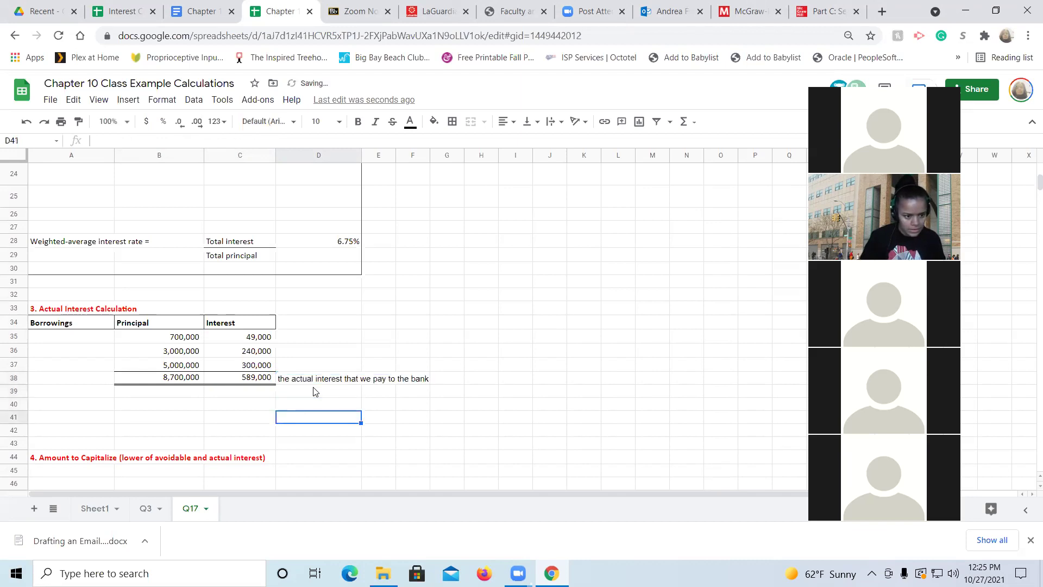
key(Up)
key(Left)
key(Left)
key(Left)
text(Avoidable )
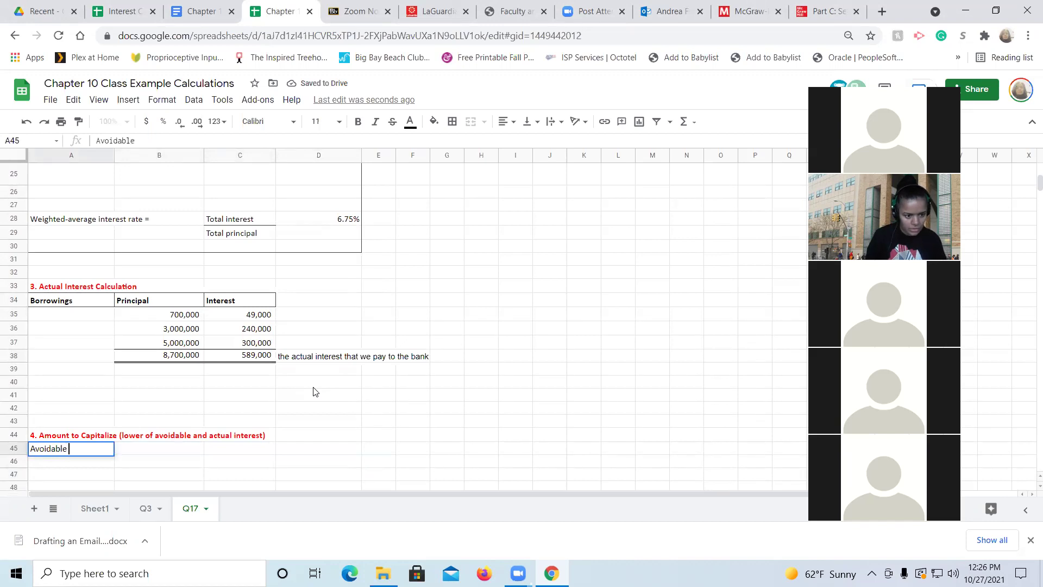
text(interest)
key(Tab)
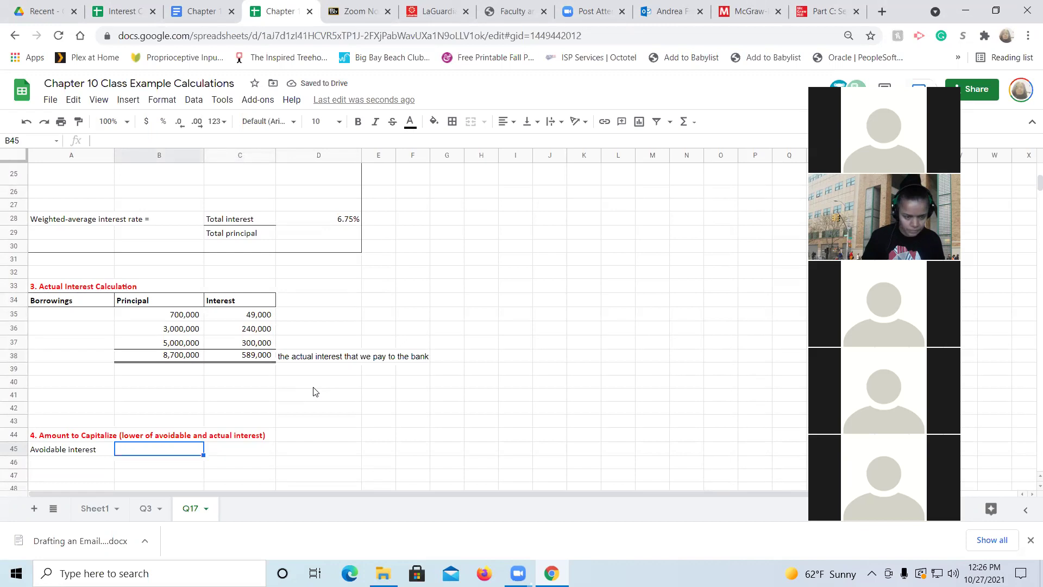
Look up the avoidable interest total in the upper table and enter 86,125 in B45
key(Up)
key(Up)
key(Up)
key(Up)
key(Up)
key(Up)
key(Up)
key(Up)
key(Up)
key(Up)
key(Up)
key(Up)
key(Up)
key(Up)
key(Up)
key(Up)
key(Up)
key(Up)
key(Up)
key(Up)
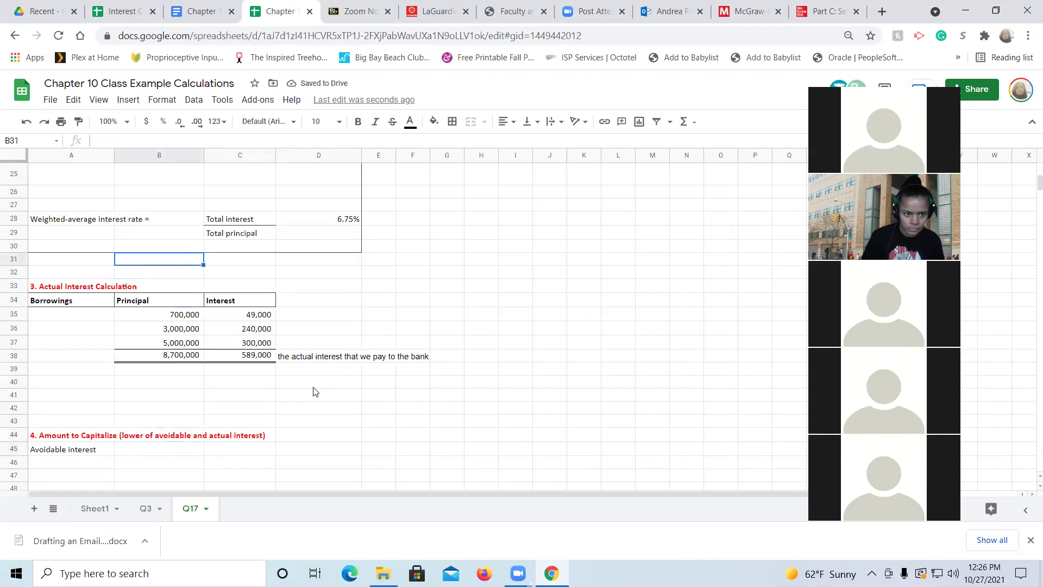
key(Down)
key(Down)
key(Down)
key(Down)
key(Down)
key(Down)
key(Down)
key(Down)
key(Down)
key(Down)
key(Down)
key(Down)
key(Down)
key(Down)
key(Down)
key(Down)
key(Down)
key(Down)
key(Down)
key(Down)
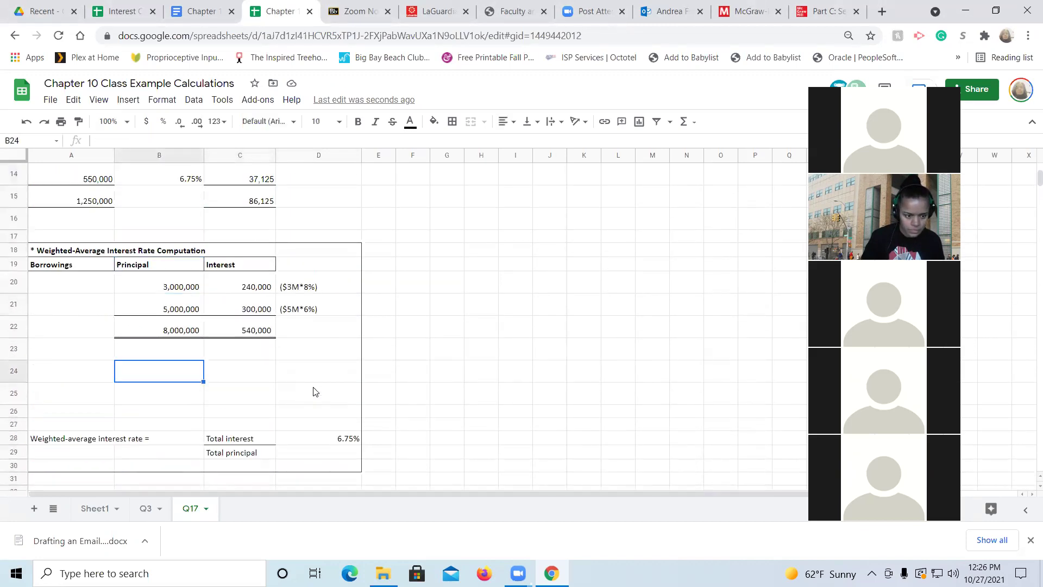
key(Down)
key(Down)
key(Down)
key(Down)
key(Down)
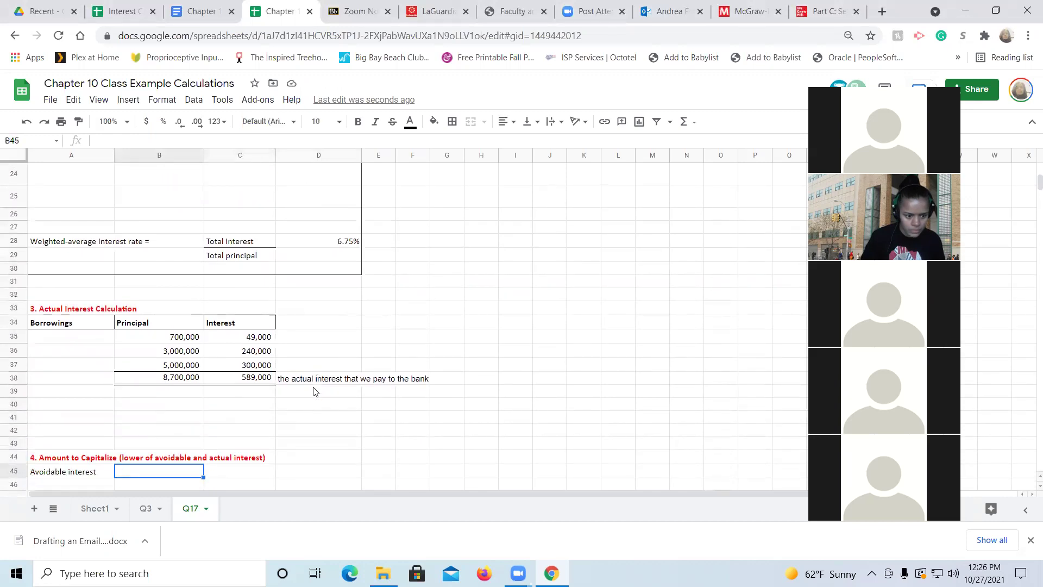
text(86,125)
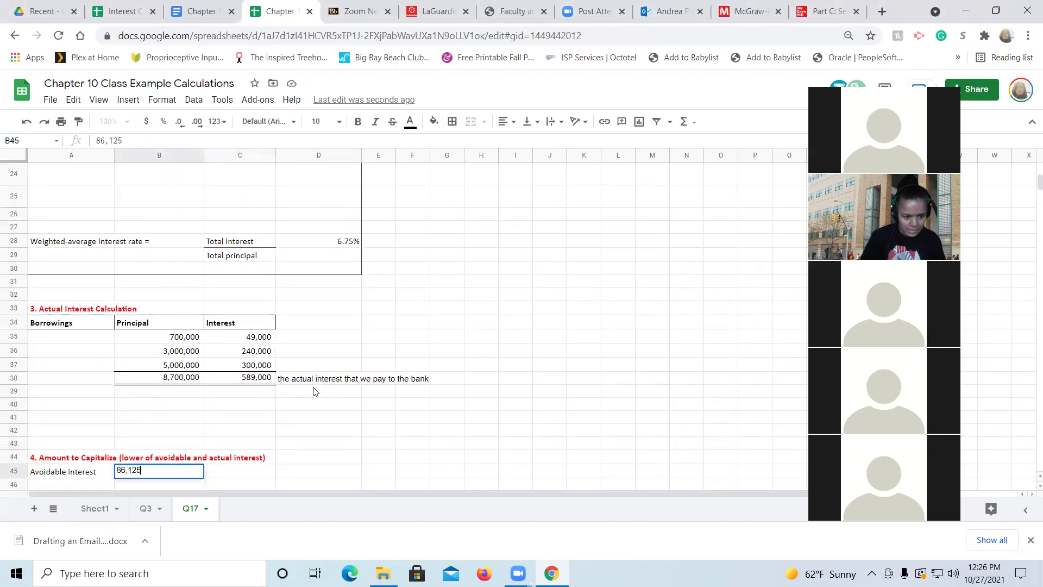
key(Return)
Label A46 "Actual" and link B46 to the total actual interest in C38
key(Left)
text(Actual)
key(Tab)
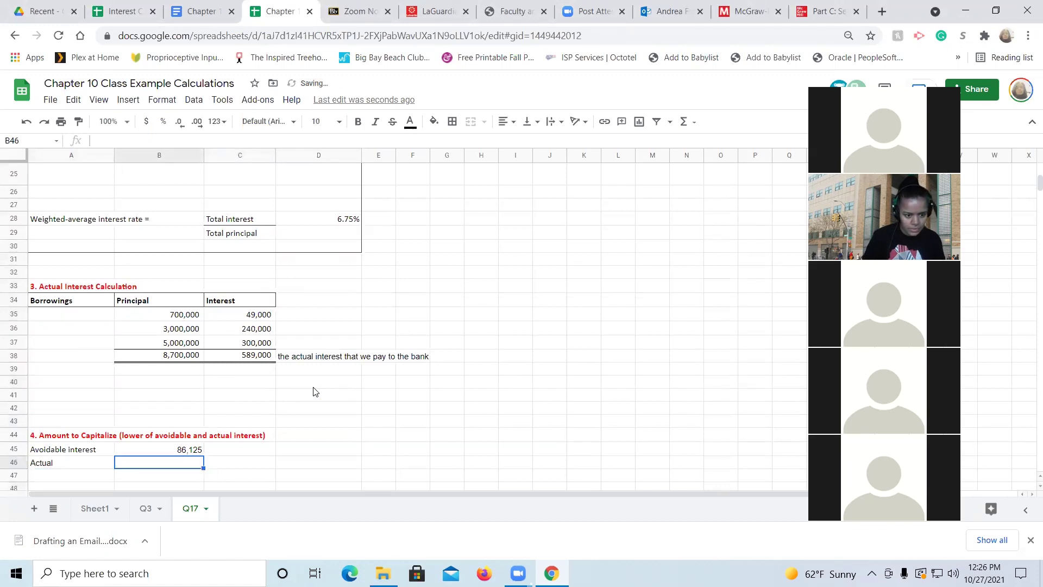
text(=)
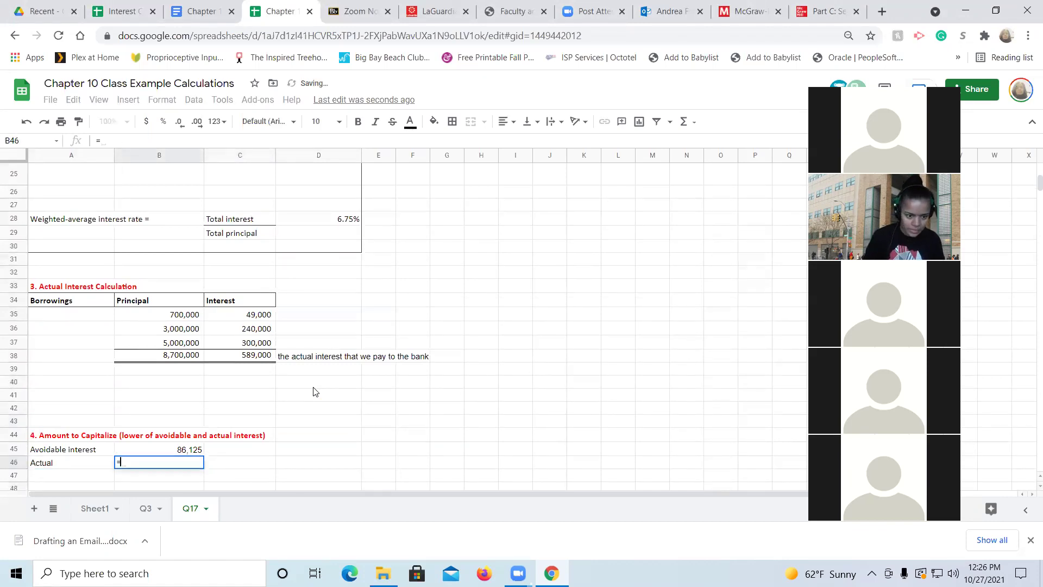
click(265, 354)
key(Down)
key(Up)
key(Return)
Label A48 "LOWER" and set B48 to the avoidable interest amount with =B45
key(Return)
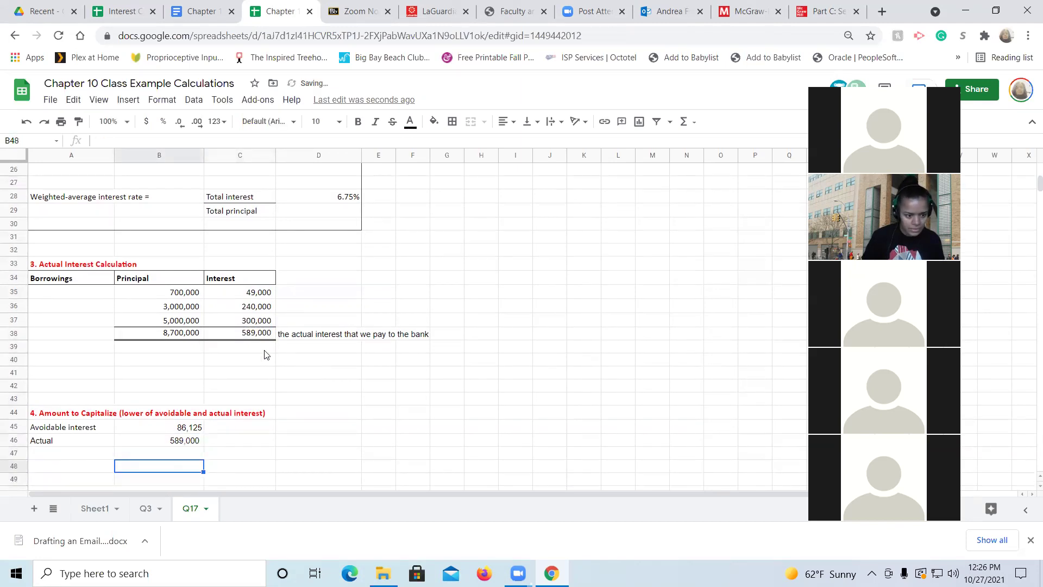
key(Left)
text(LOWER)
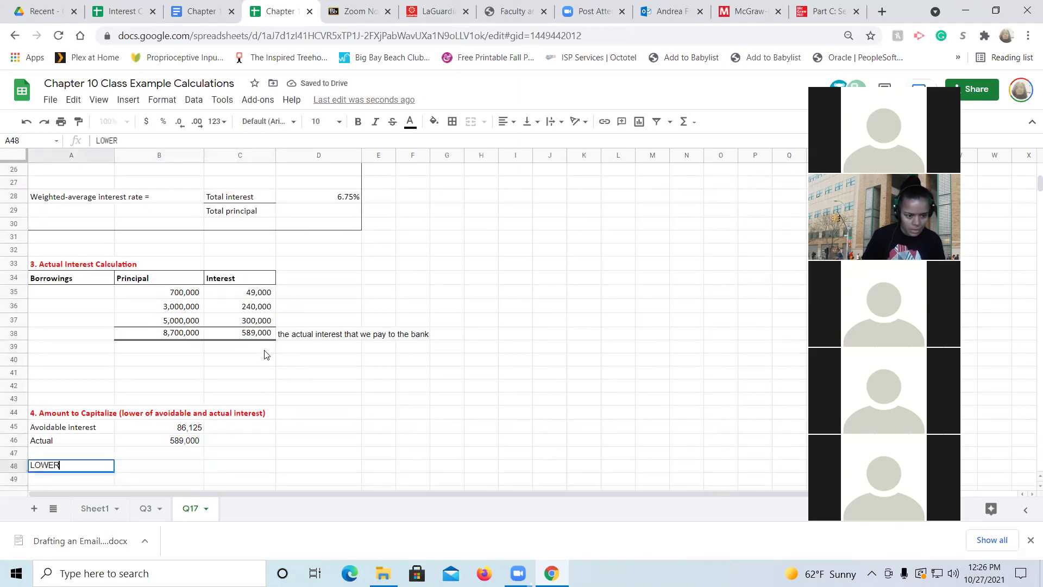
key(Tab)
text(=)
key(Up)
key(Up)
key(Up)
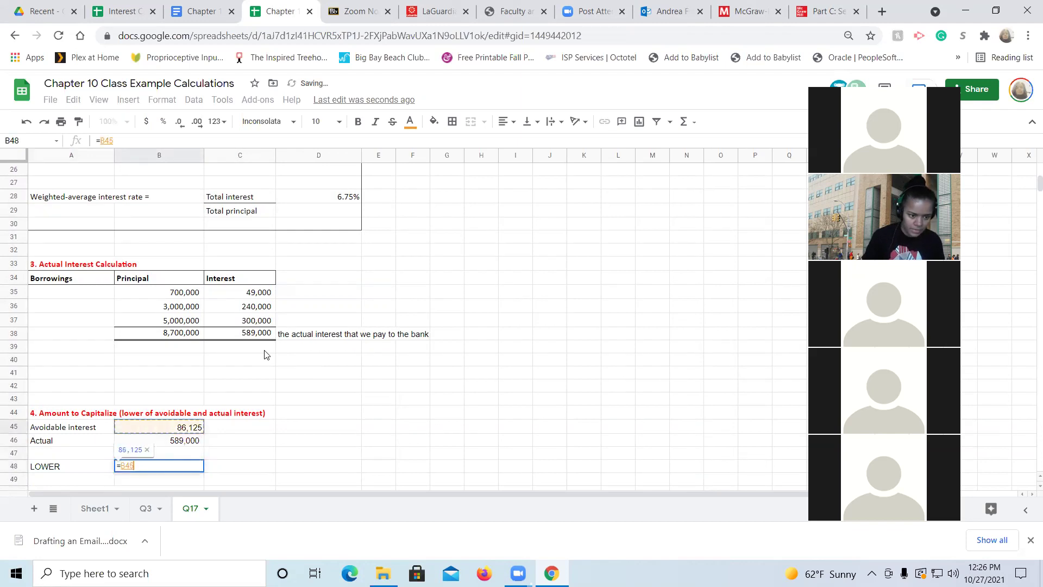
key(Return)
Enter Building in A52 of the journal entry and debit it in C52 with =B48
key(Return)
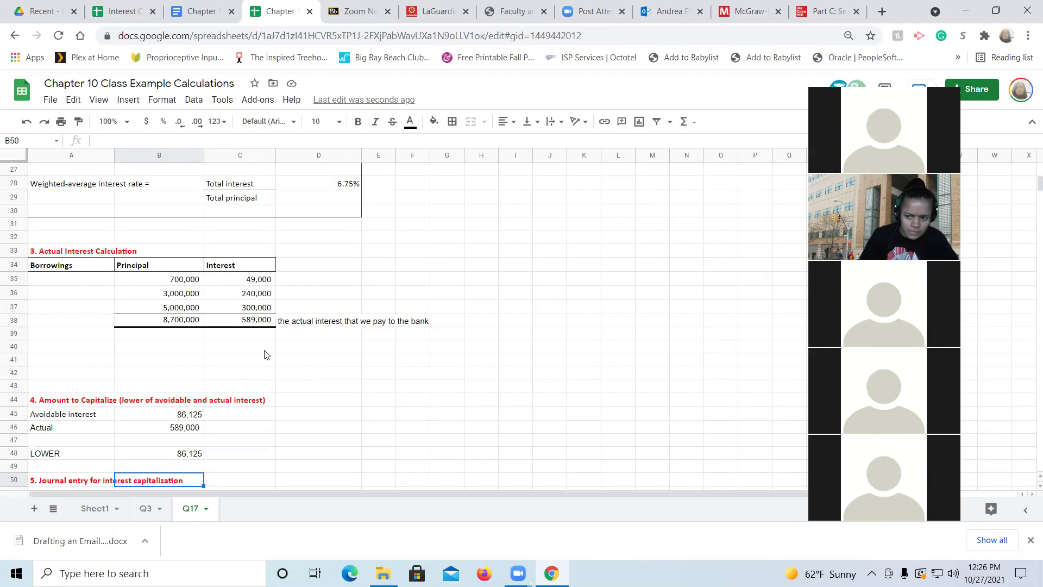
key(Down)
key(Down)
key(Left)
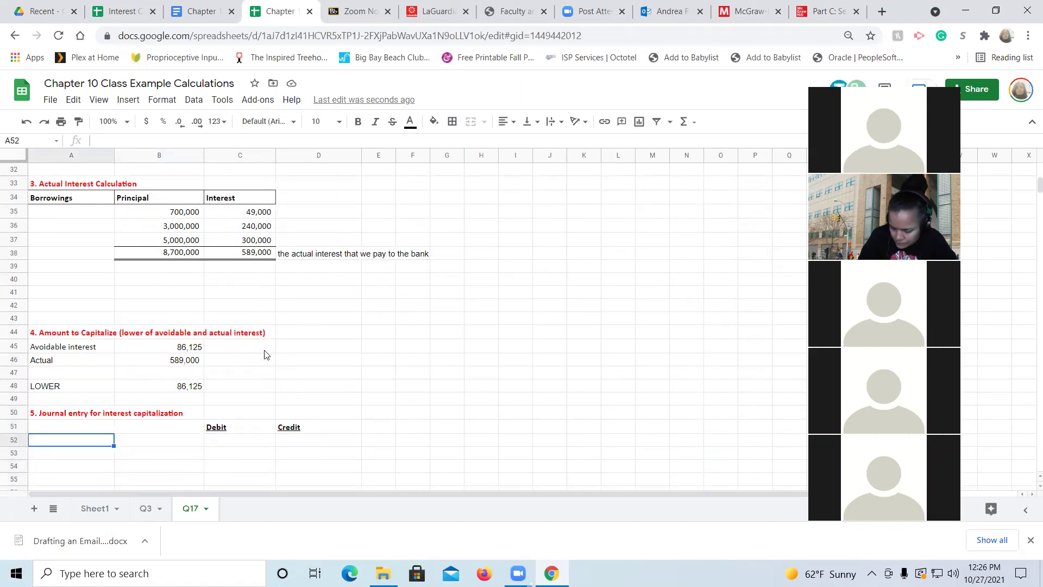
text(Building)
key(Tab)
key(Tab)
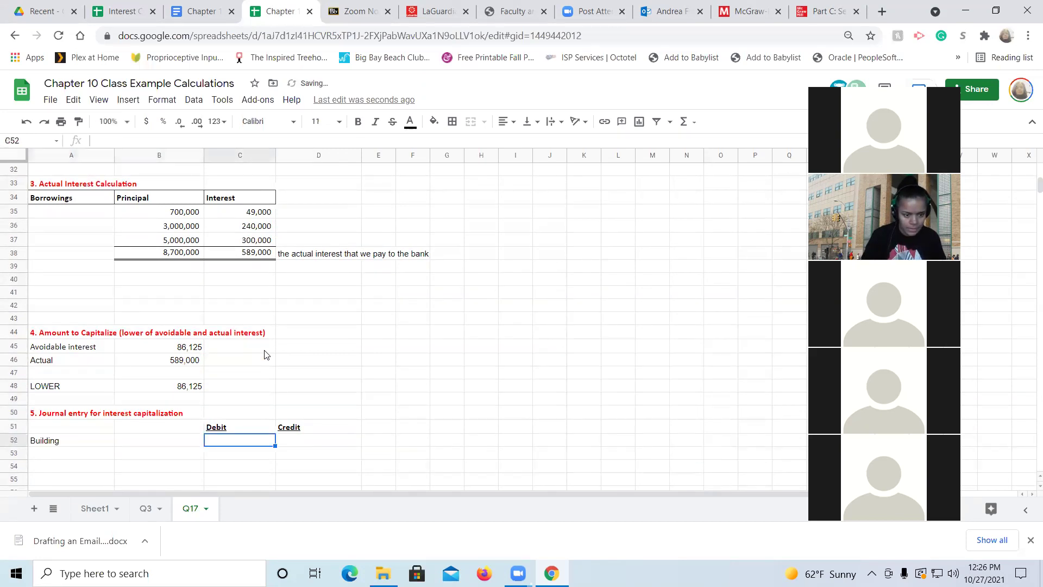
text(=B48)
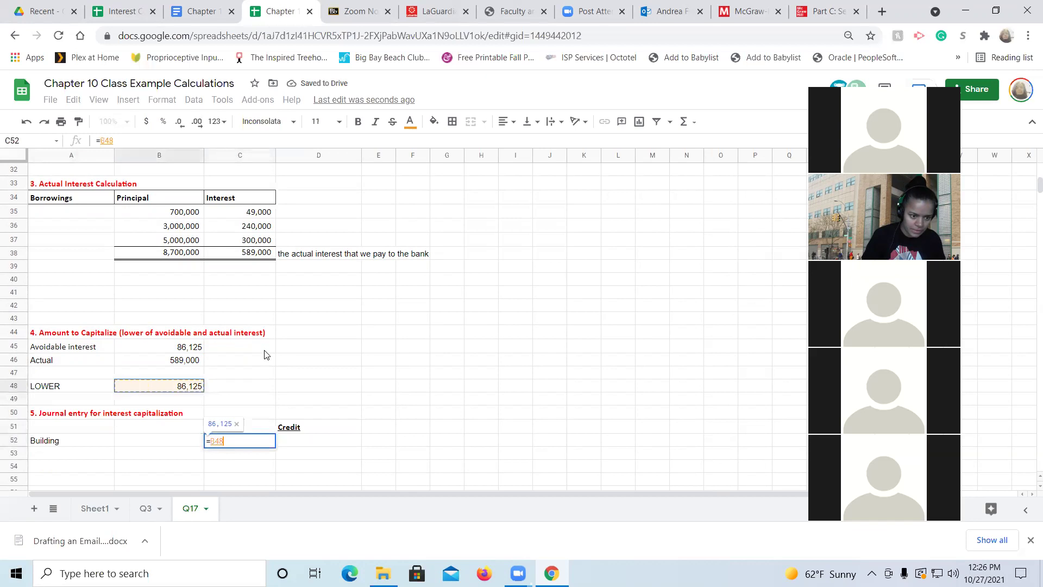
key(Return)
Enter Cash in B54 of the journal entry and credit it in D54 with the actual interest, =B46
key(Return)
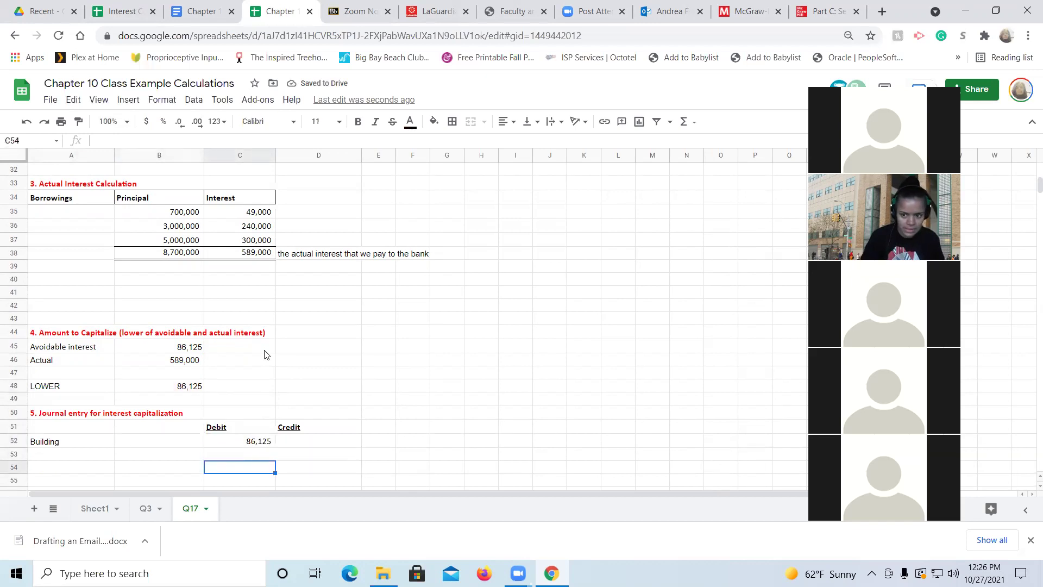
key(Left)
text(Cash)
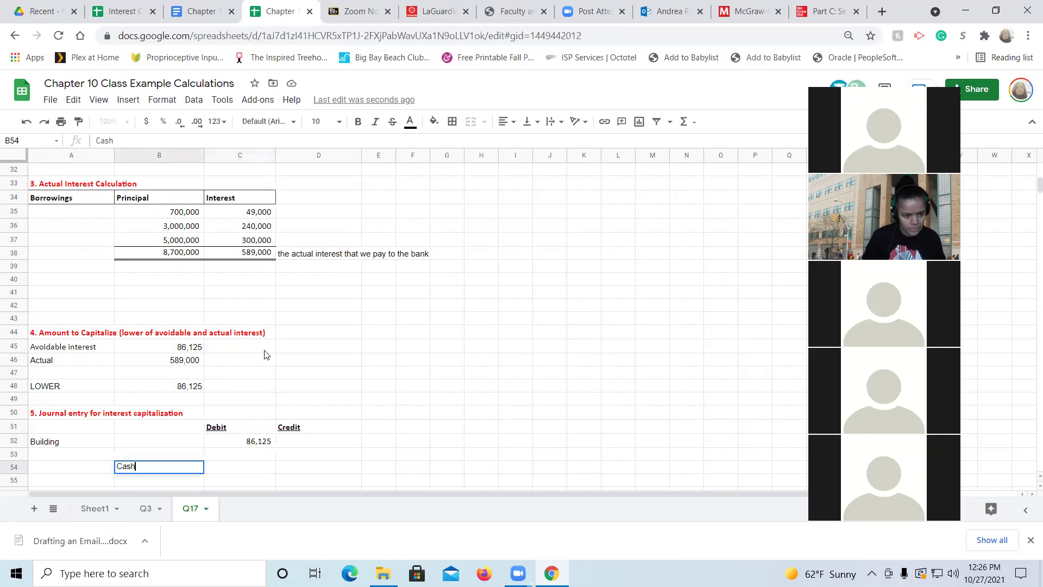
key(Return)
key(Right)
key(Right)
key(Up)
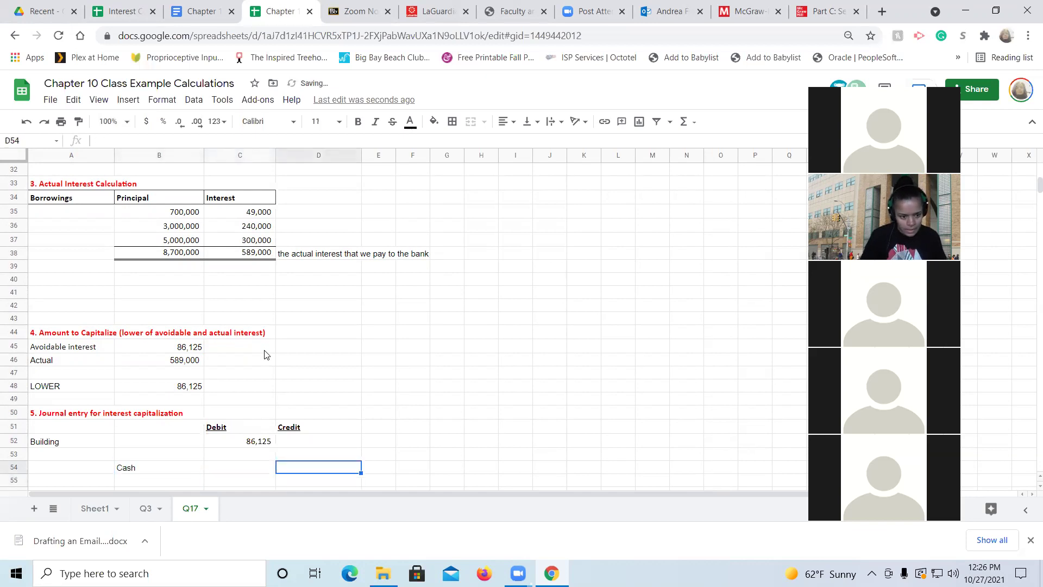
text(=)
key(Up)
key(Up)
key(Up)
key(Up)
key(Up)
key(Up)
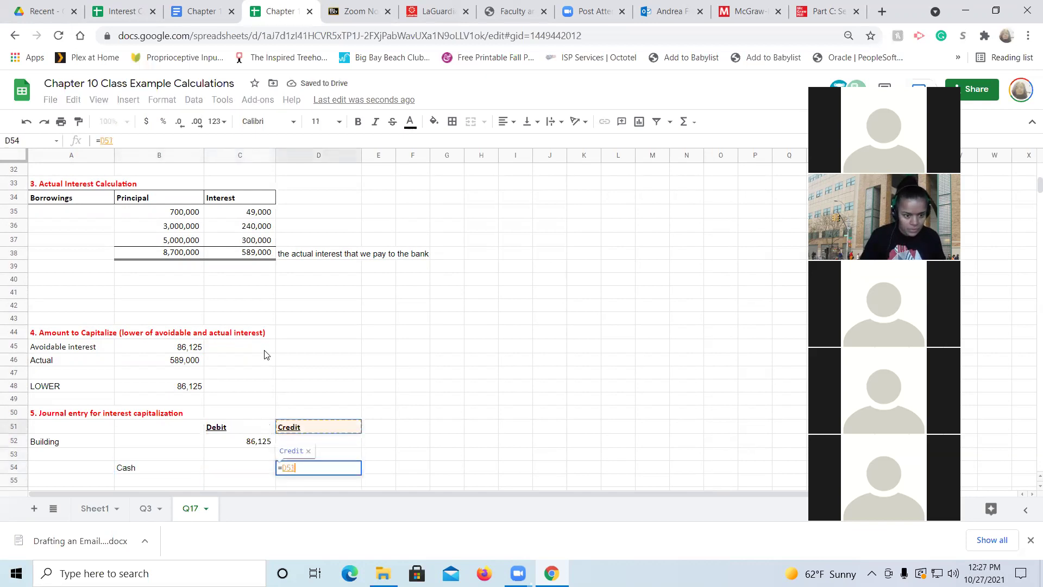
key(Up)
key(Up)
key(Left)
key(Left)
key(Return)
Enter Interest Expense in A53 of the journal entry and calculate its debit in C53 with =D54-C52
key(Up)
key(Up)
key(Left)
key(Left)
key(Left)
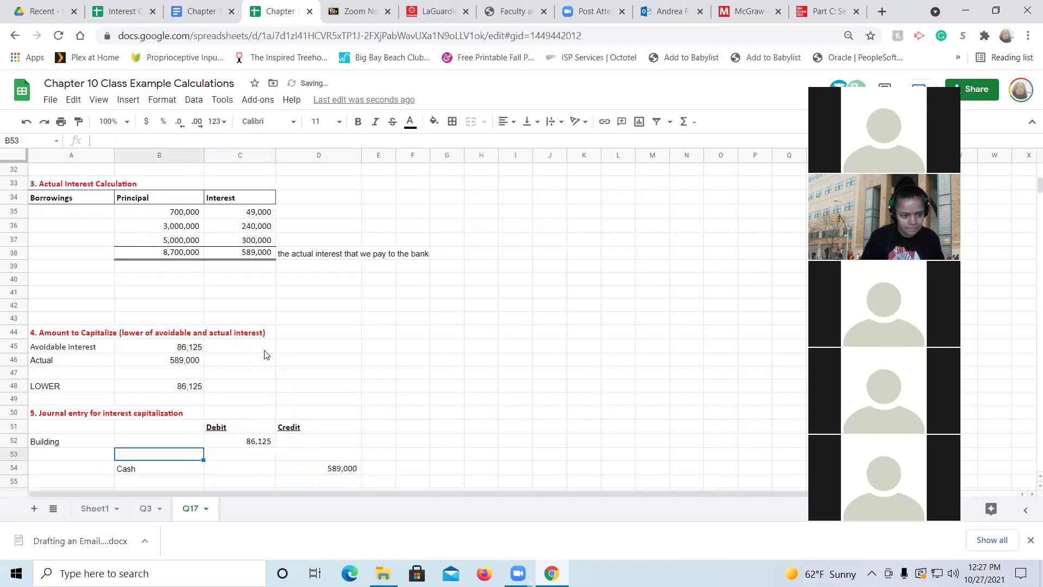
text(Inte)
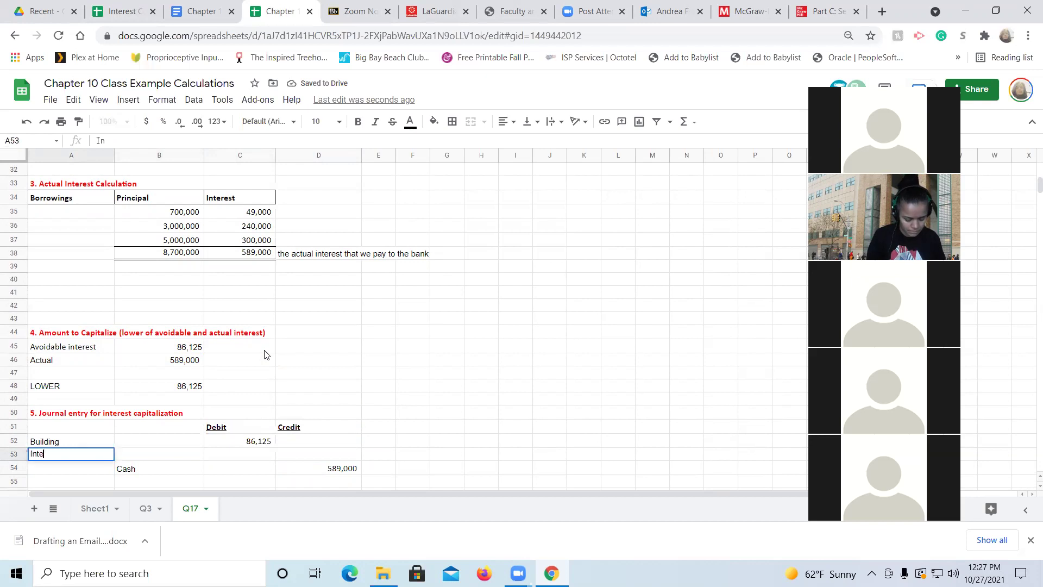
text(rest Expense)
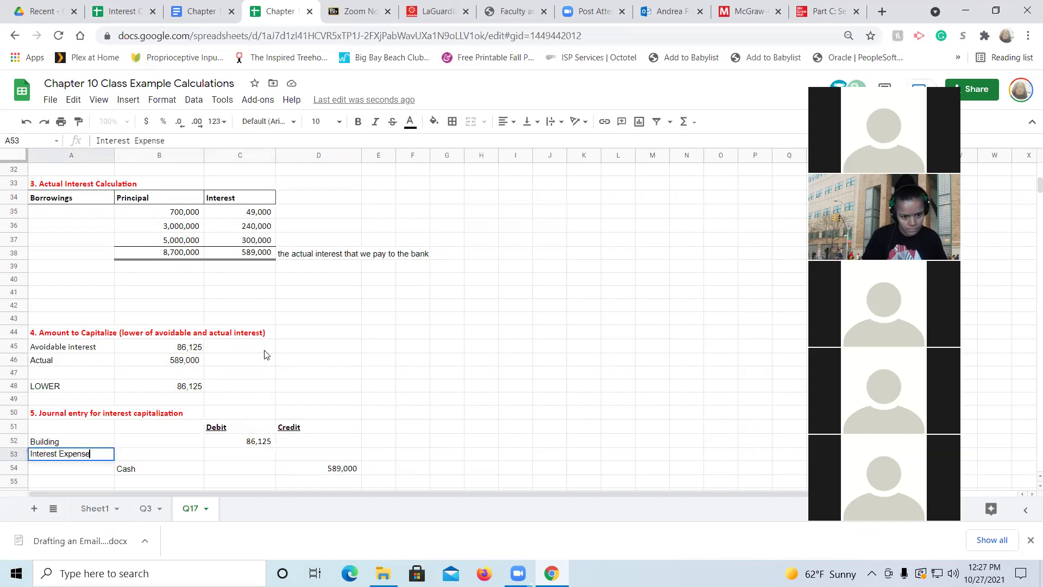
key(Tab)
key(Tab)
text(=)
key(Right)
key(Down)
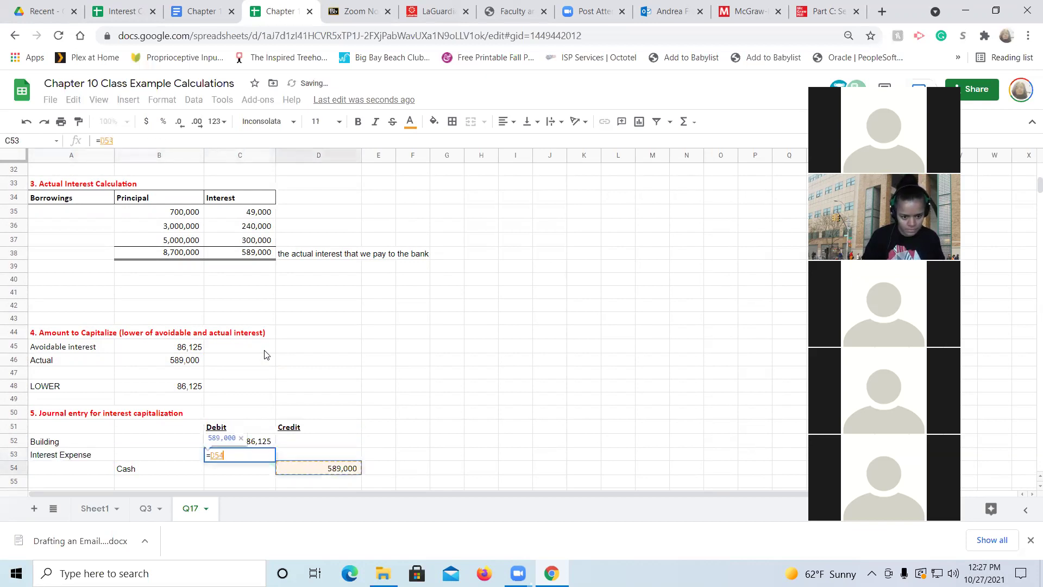
text(-)
key(Up)
key(Up)
key(Down)
key(Up)
key(Down)
key(Return)
key(Up)
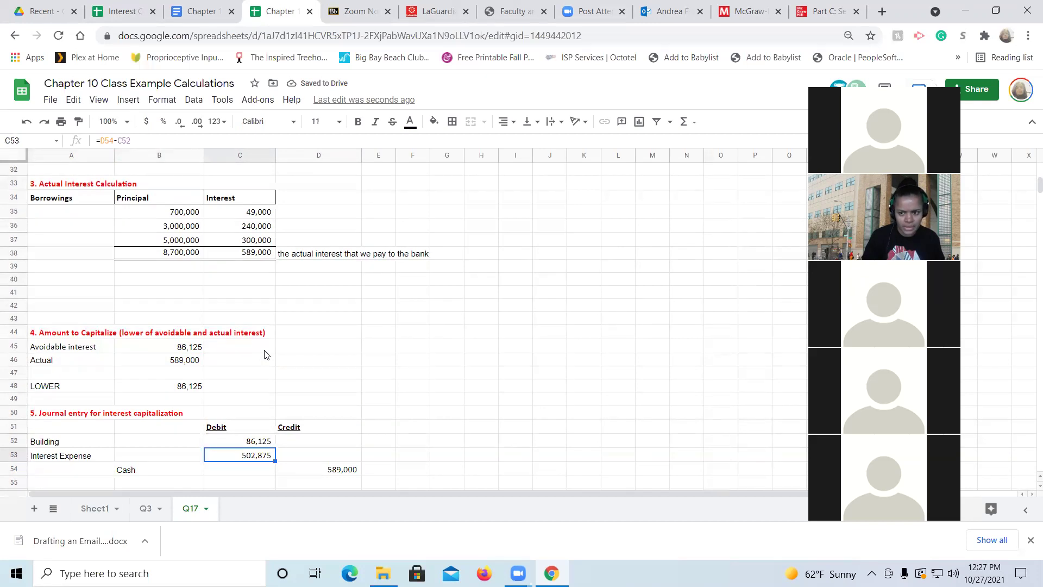
key(Right)
key(Down)
key(Left)
key(Up)
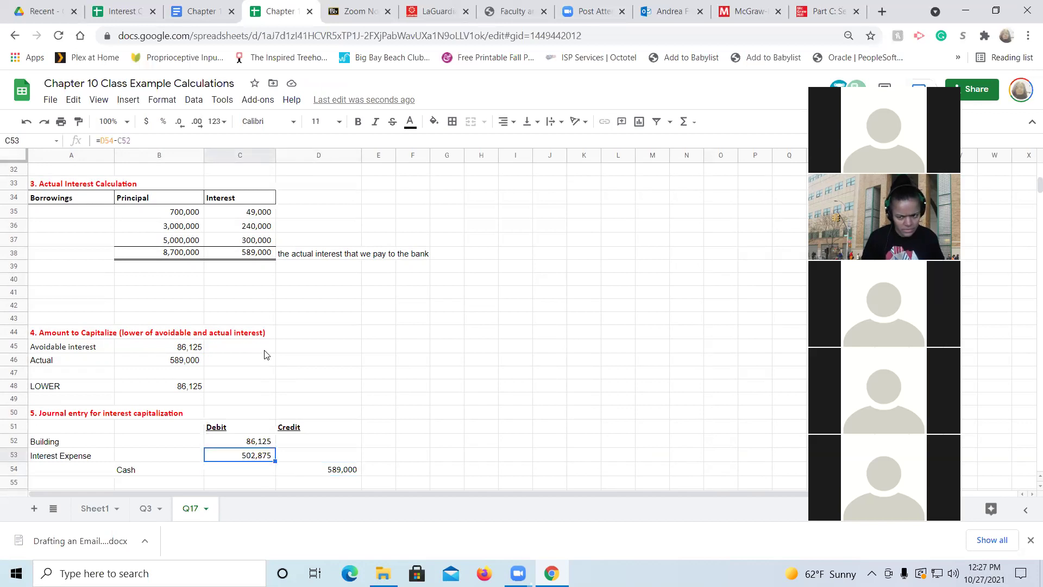
key(Right)
key(Left)
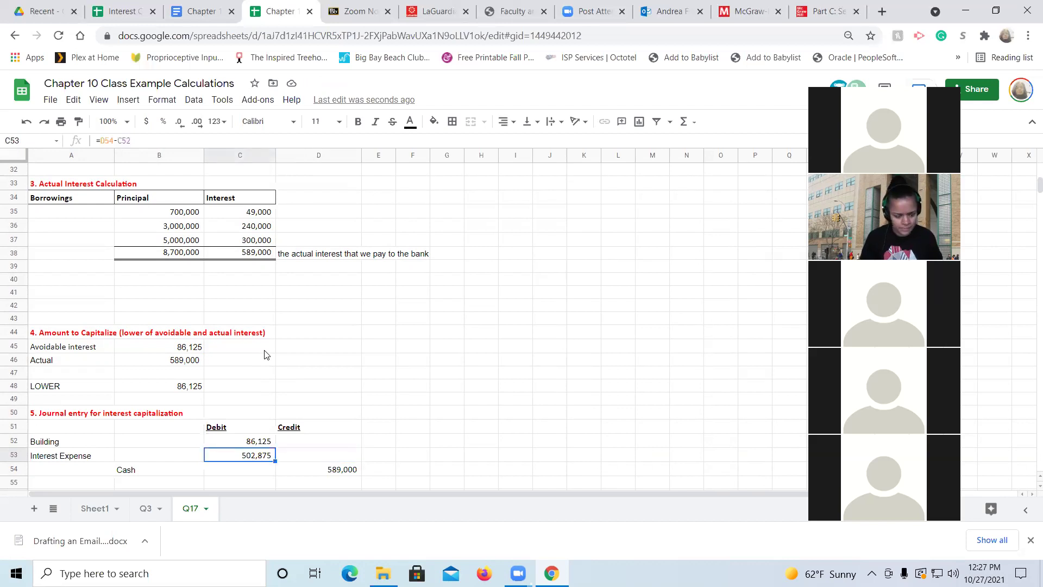
key(shift+Up)
key(Up)
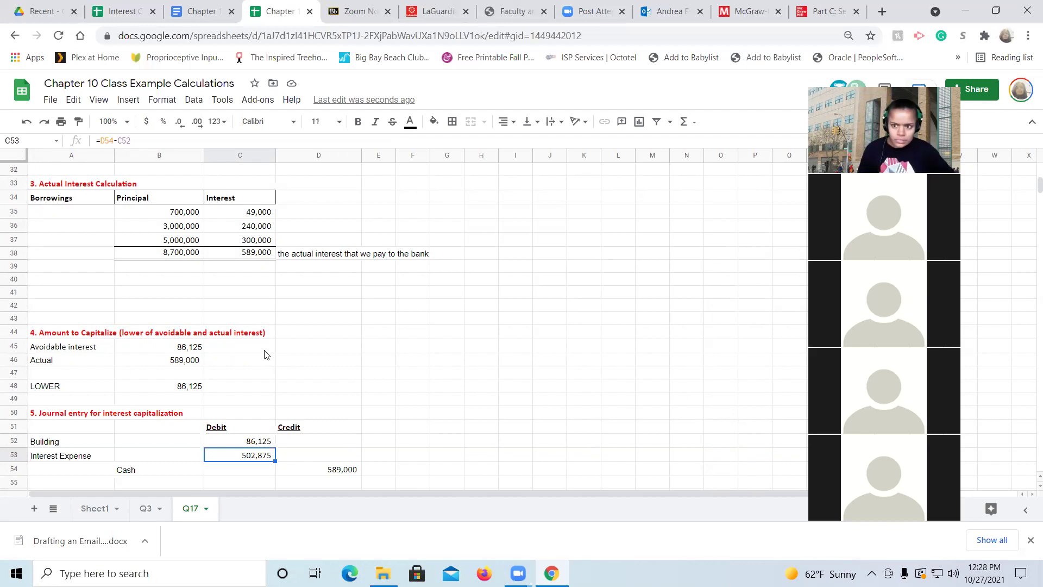
Review questions 17 and 3 in the Chapter 10 notes, and examine the actual interest calculation on the Q3 sheet
click(198, 12)
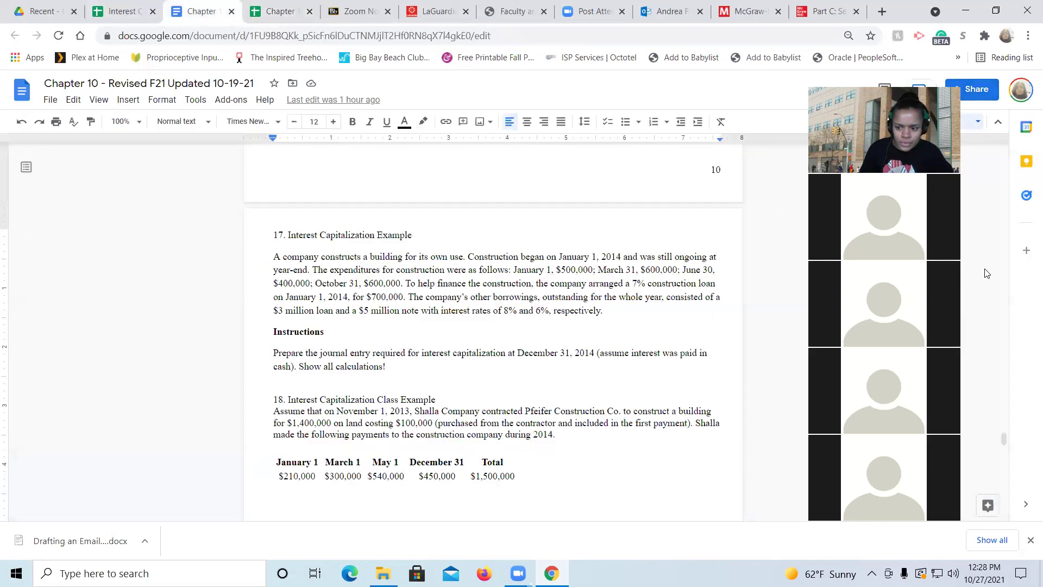
drag(1002, 435, 1012, 389)
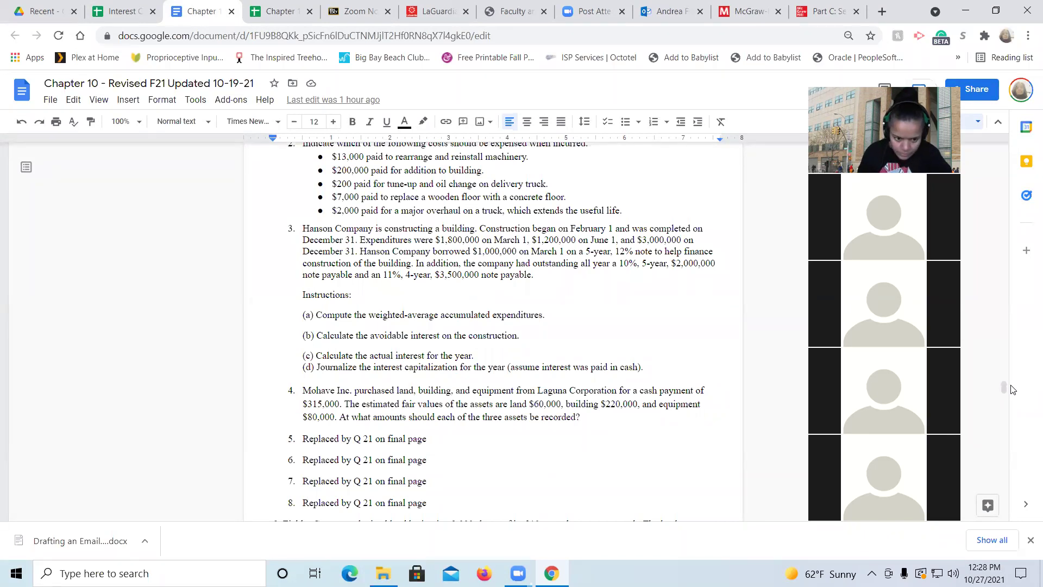
click(276, 17)
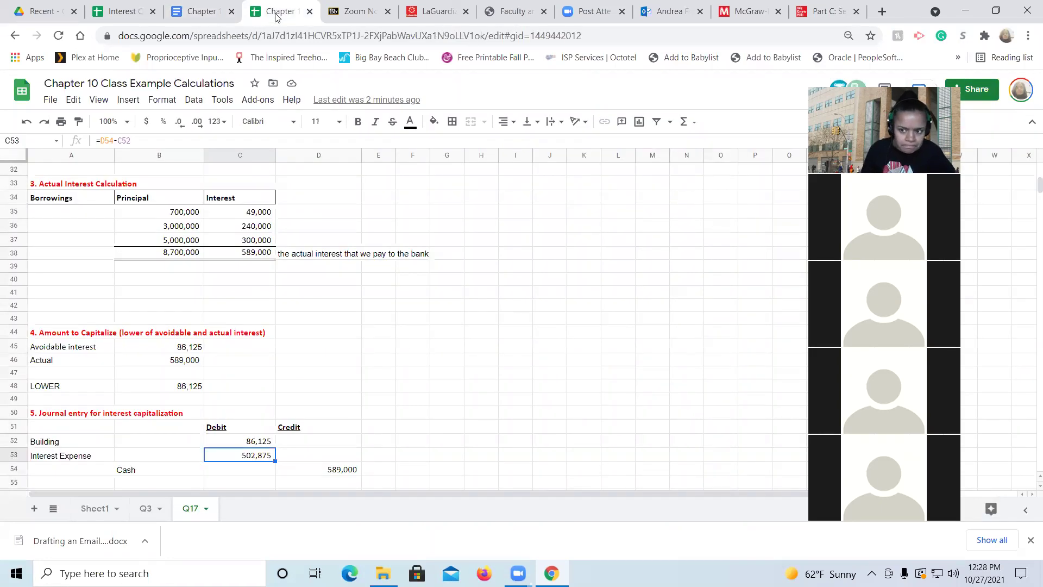
click(147, 509)
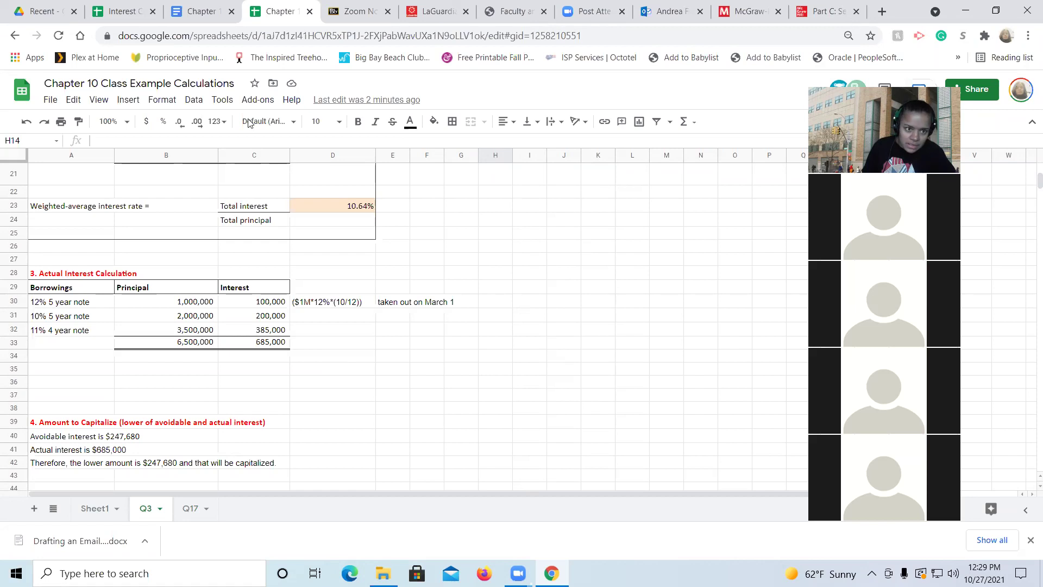
Compare the construction borrowing dates in questions 17 and 3 of the notes, and check the actual interest tables on the Q3 and Q17 sheets
click(201, 12)
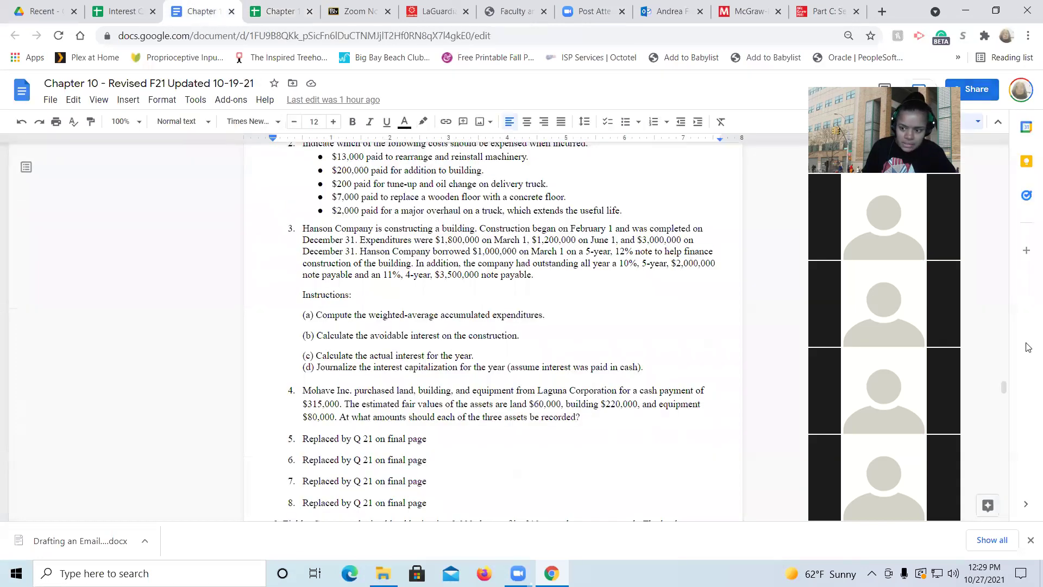
drag(1003, 386, 1004, 439)
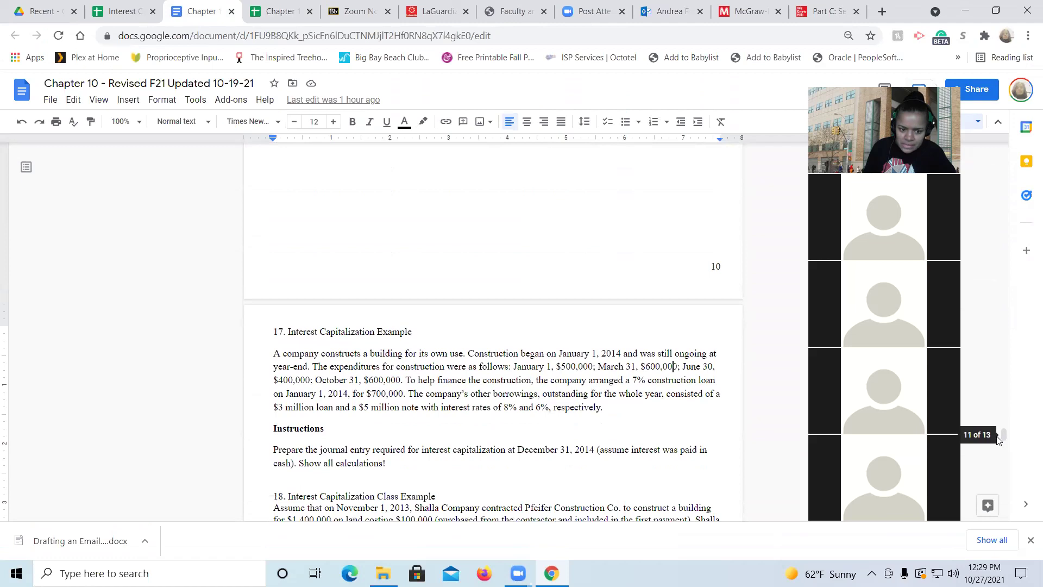
drag(349, 393, 286, 393)
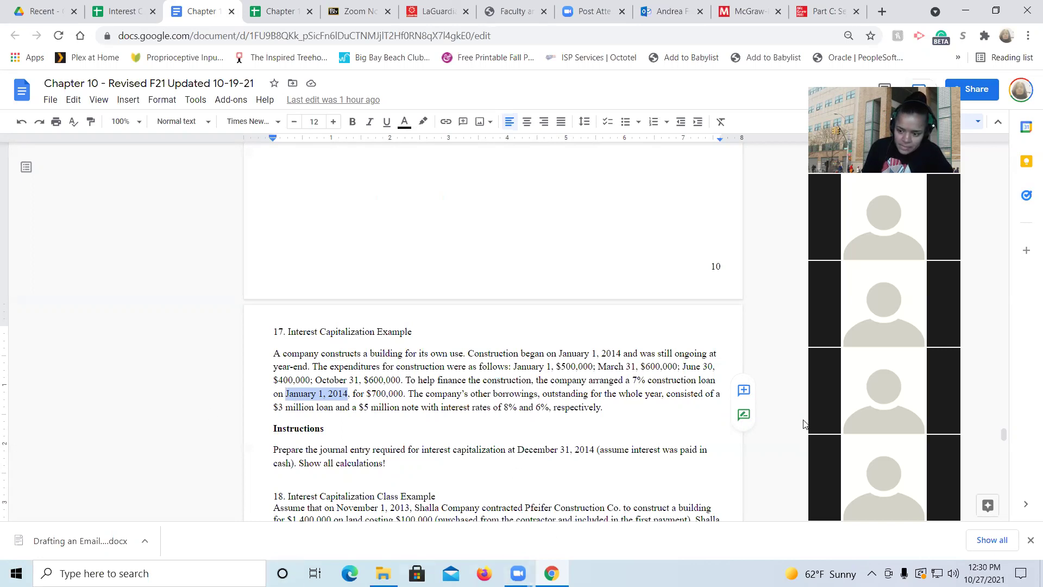
drag(1004, 439, 1016, 392)
drag(580, 339, 534, 335)
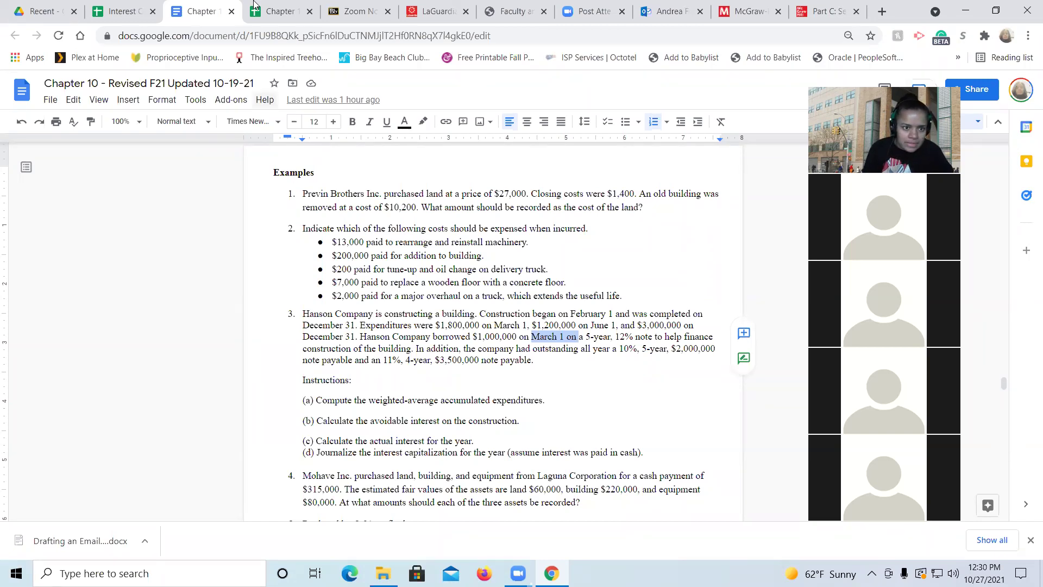
click(273, 13)
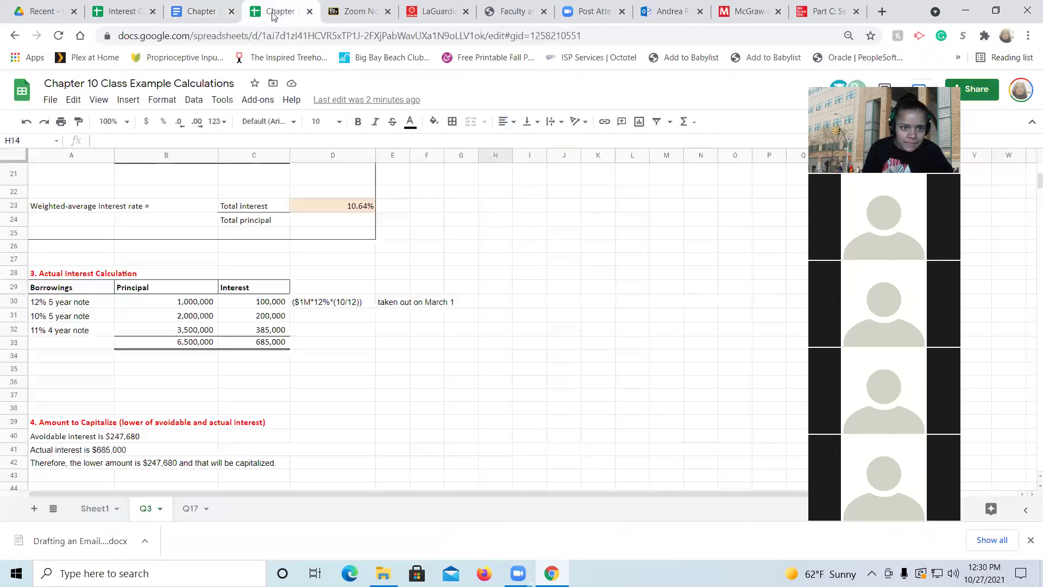
click(192, 508)
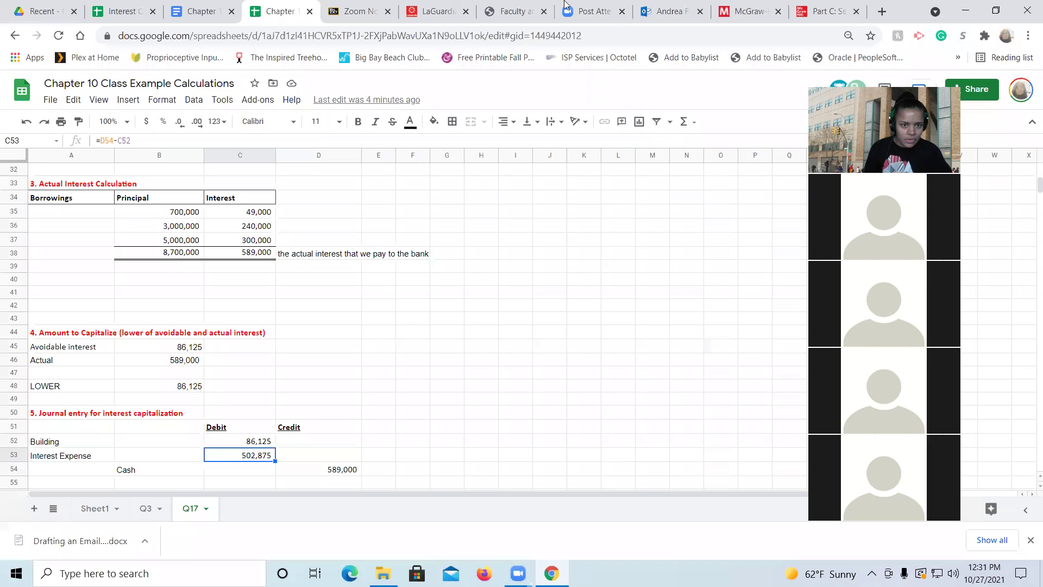
View the Chapter 10 files on the Blackboard course page and find the Interest Rates principles in the Chapter 10 notes
click(355, 11)
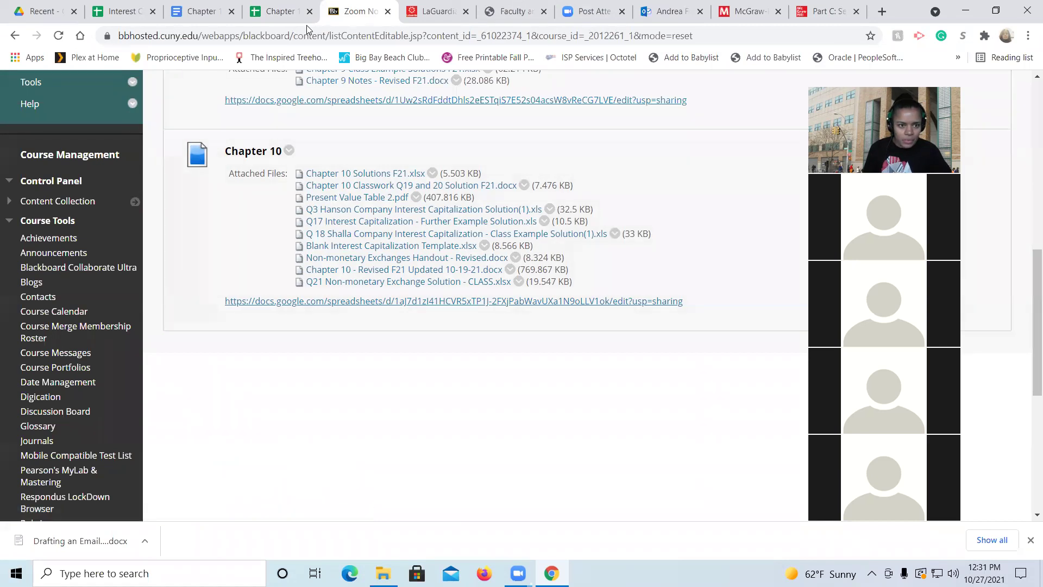
click(205, 10)
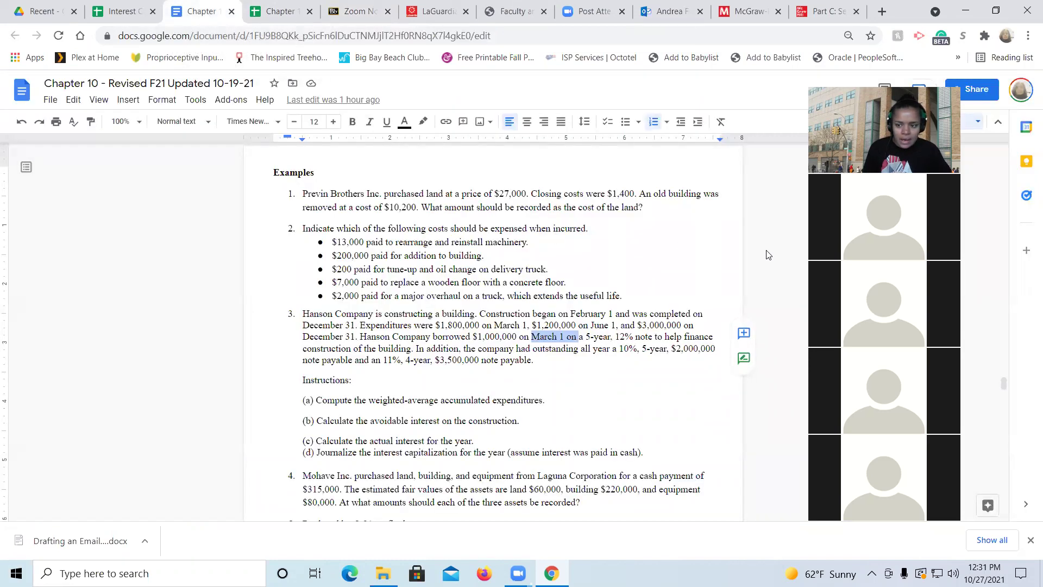
drag(1005, 383, 1006, 326)
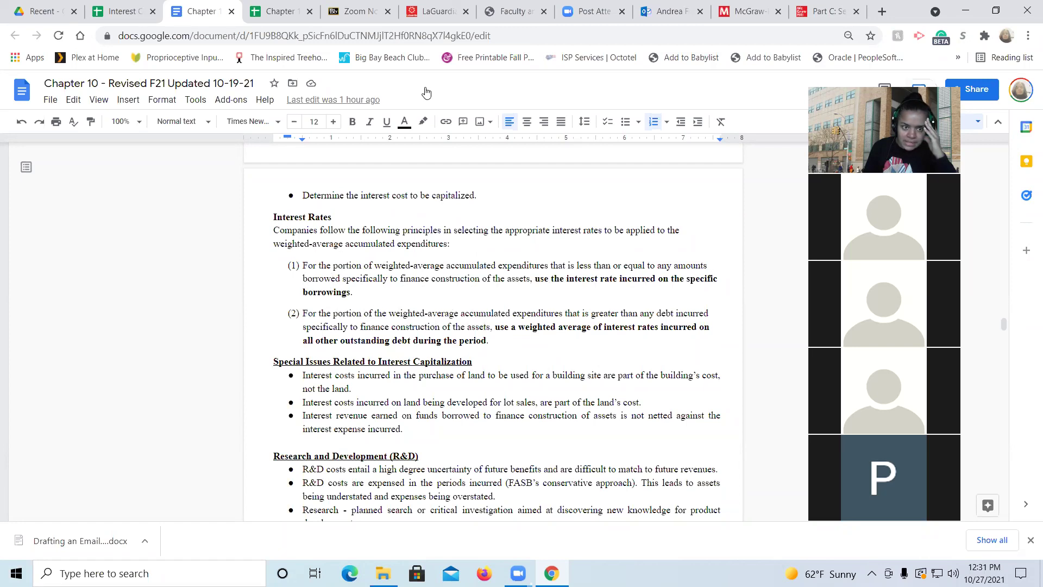
Examine the weighted-average expenditure amounts in A13 and A14 of the Q17 avoidable interest calculation against the Interest Rates principles in the notes
click(280, 12)
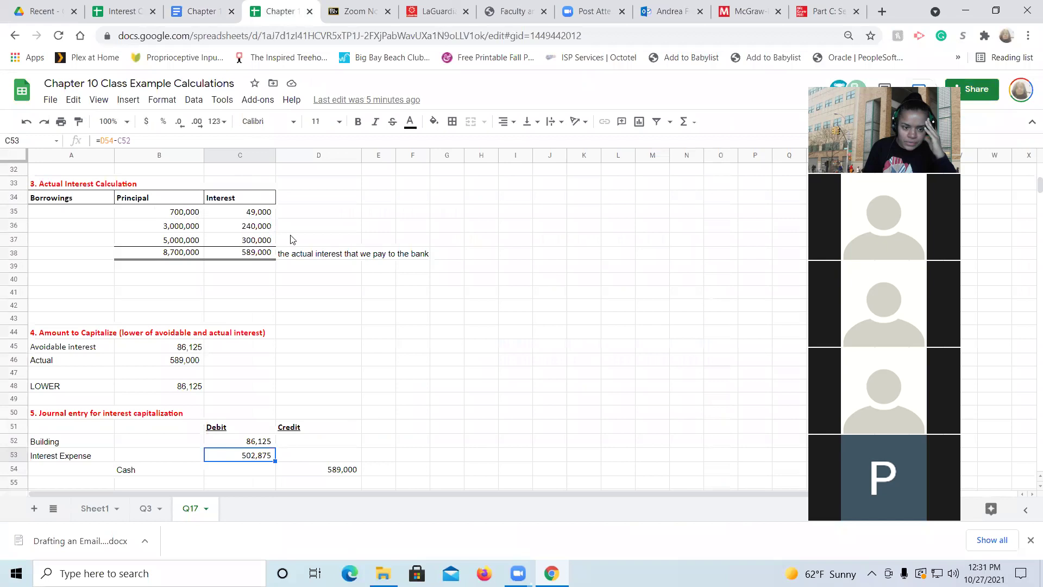
key(Up)
key(Up)
key(Up)
key(Up)
key(Up)
key(Up)
key(Up)
key(Up)
key(Up)
key(Up)
key(Up)
key(Up)
key(Up)
key(Up)
key(Up)
key(Up)
key(Up)
key(Up)
key(Up)
key(Up)
key(Up)
key(Up)
key(Up)
key(Up)
key(Up)
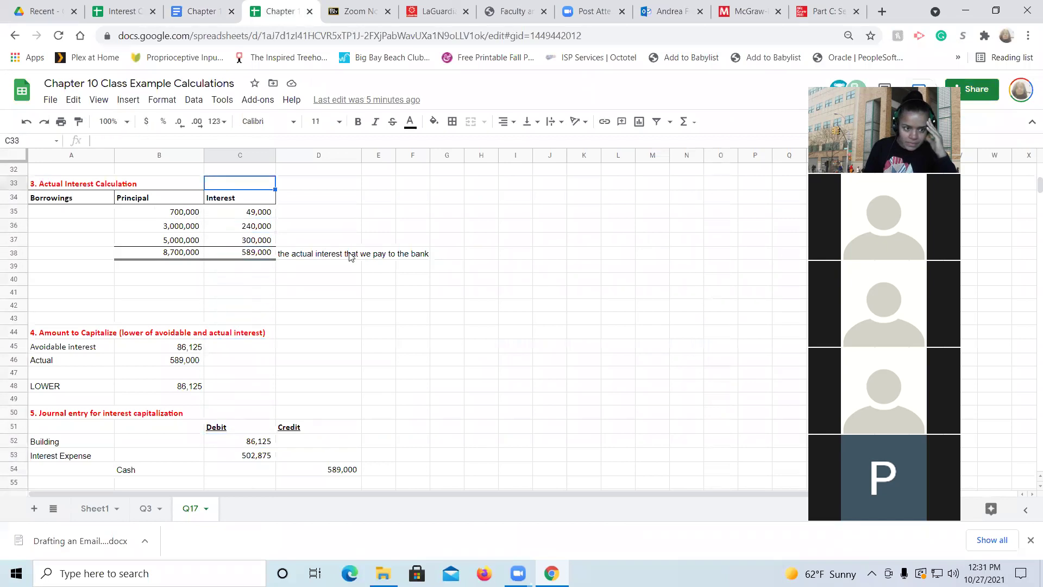
key(Up)
key(Up)
key(Up)
key(Up)
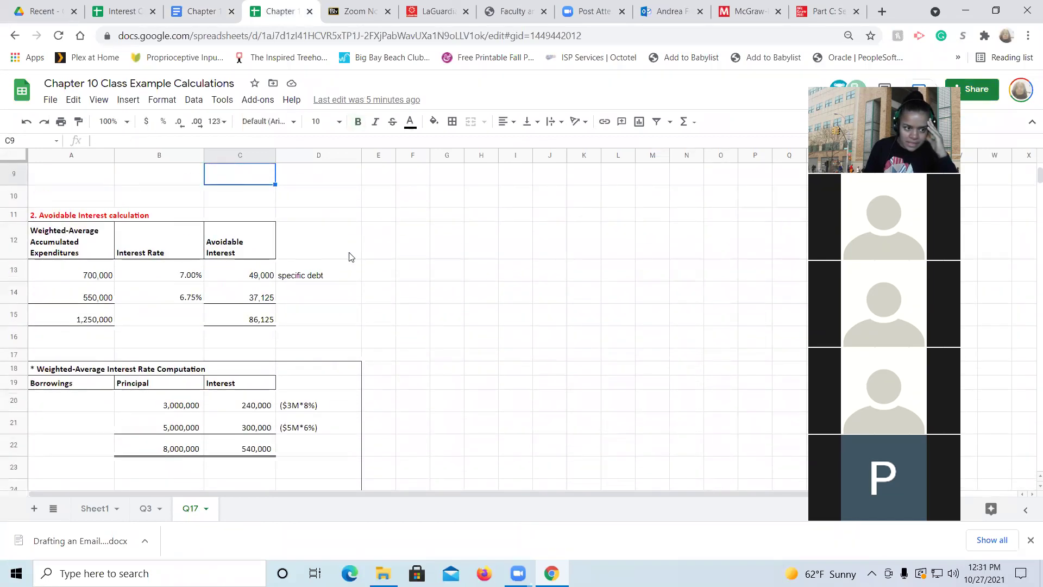
click(94, 276)
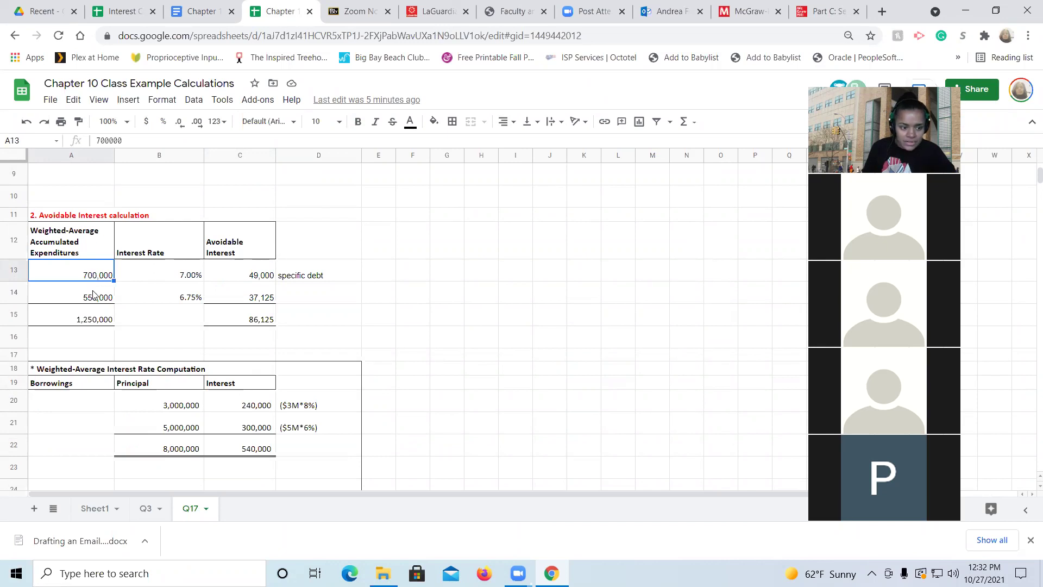
click(93, 296)
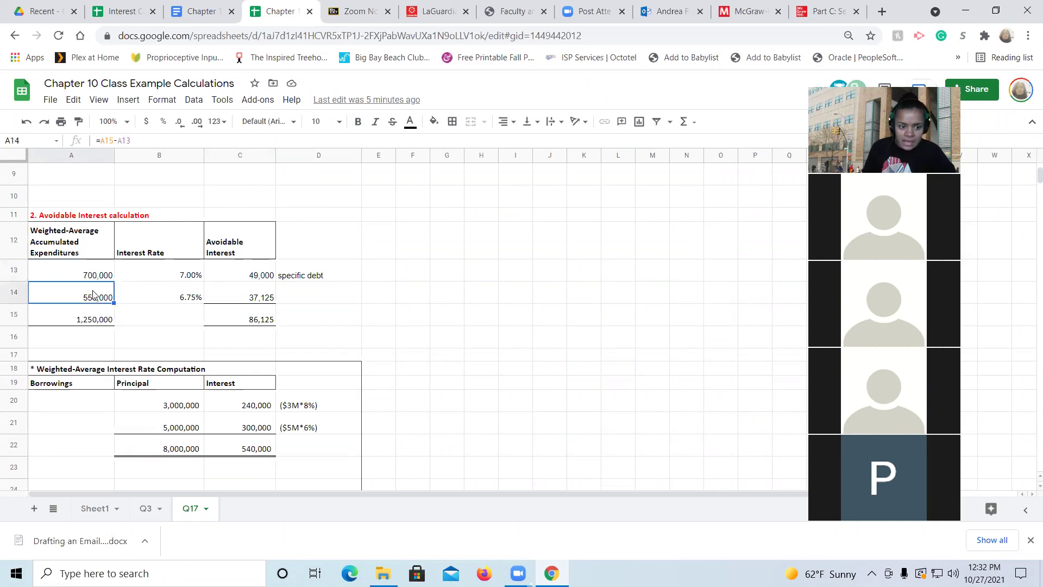
click(197, 16)
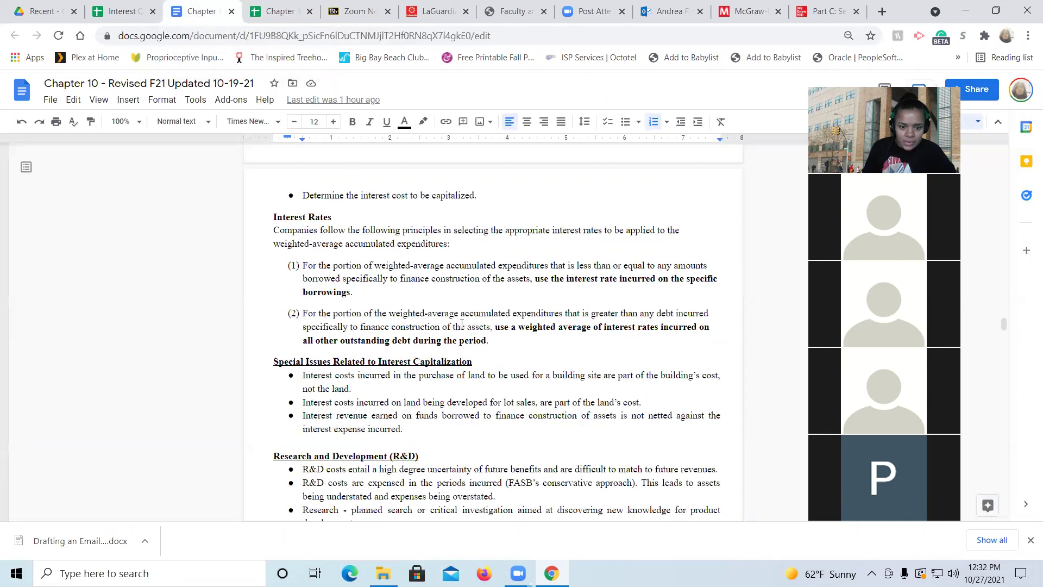